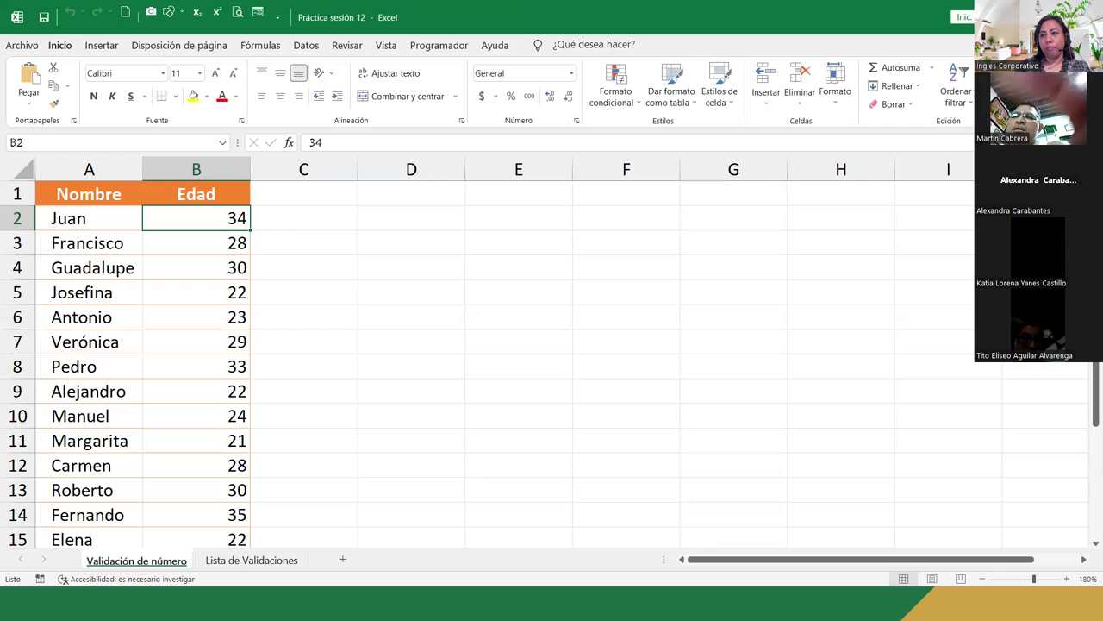
Step: Switch to the Lista de Validaciones sheet before showing the Excel Básico title slide
{"action": "left_click", "coordinate": [252, 560]}
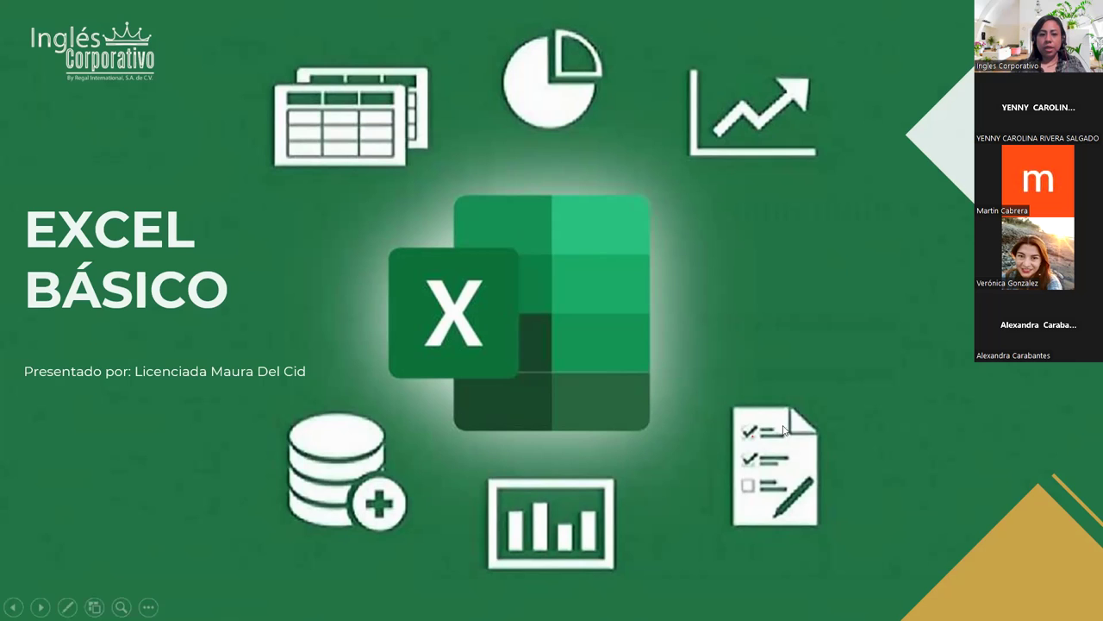
Step: Advance the slideshow through Sesión 12, Agenda and Contenido to the Objetivo Sesión 12 slide
{"action": "key", "text": "Right"}
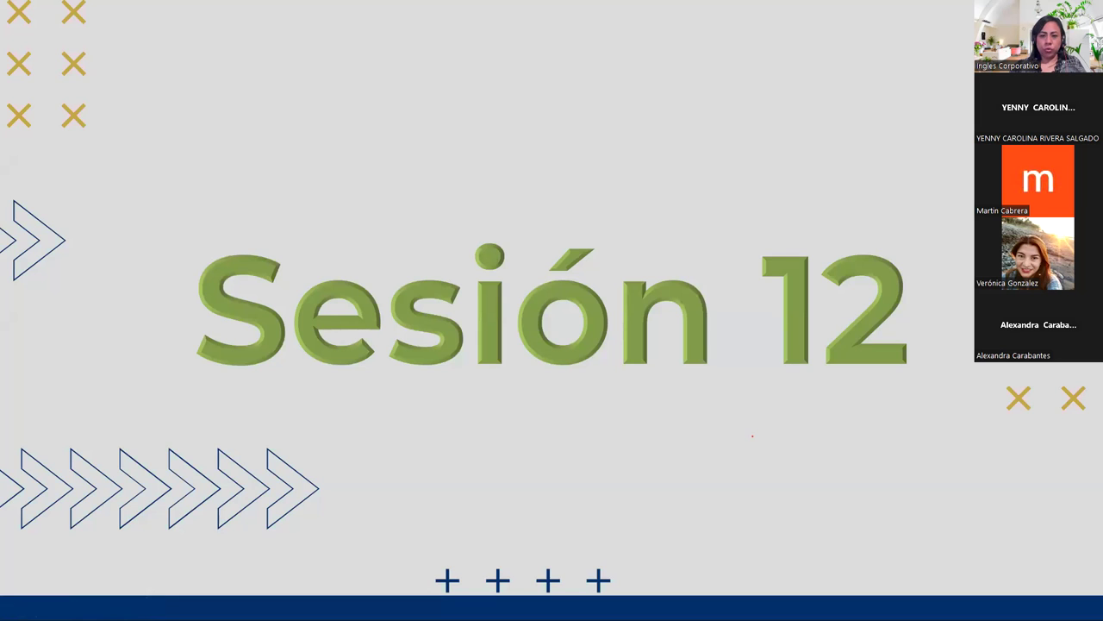
{"action": "key", "text": "Right"}
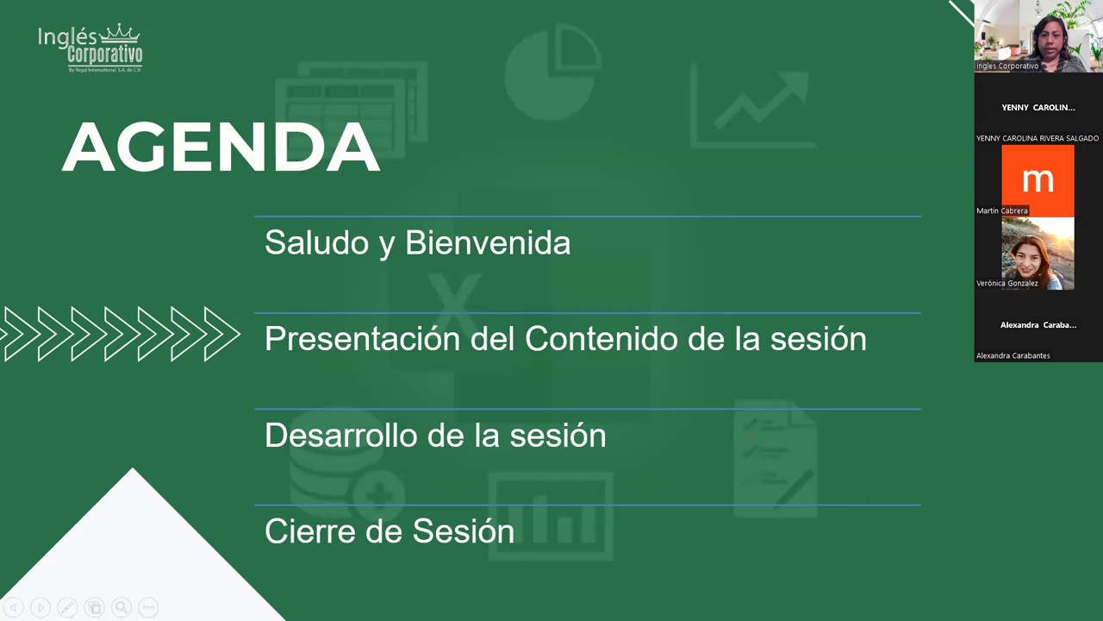
{"action": "key", "text": "Right"}
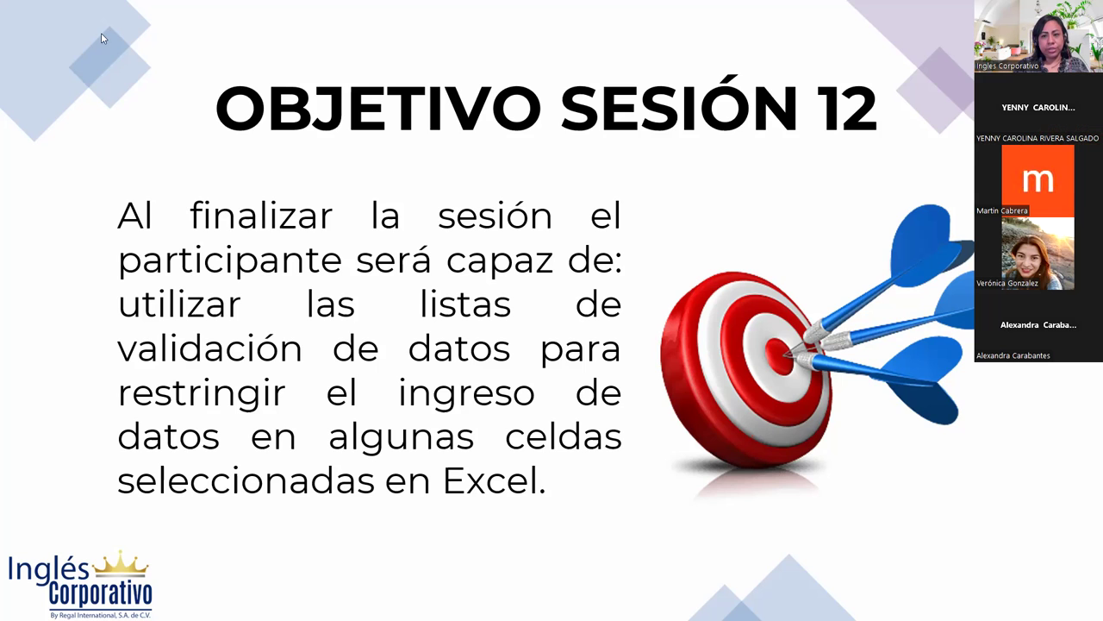
Step: Advance through Validaciones de datos to the Importancia de la validación de datos slide
{"action": "key", "text": "Right"}
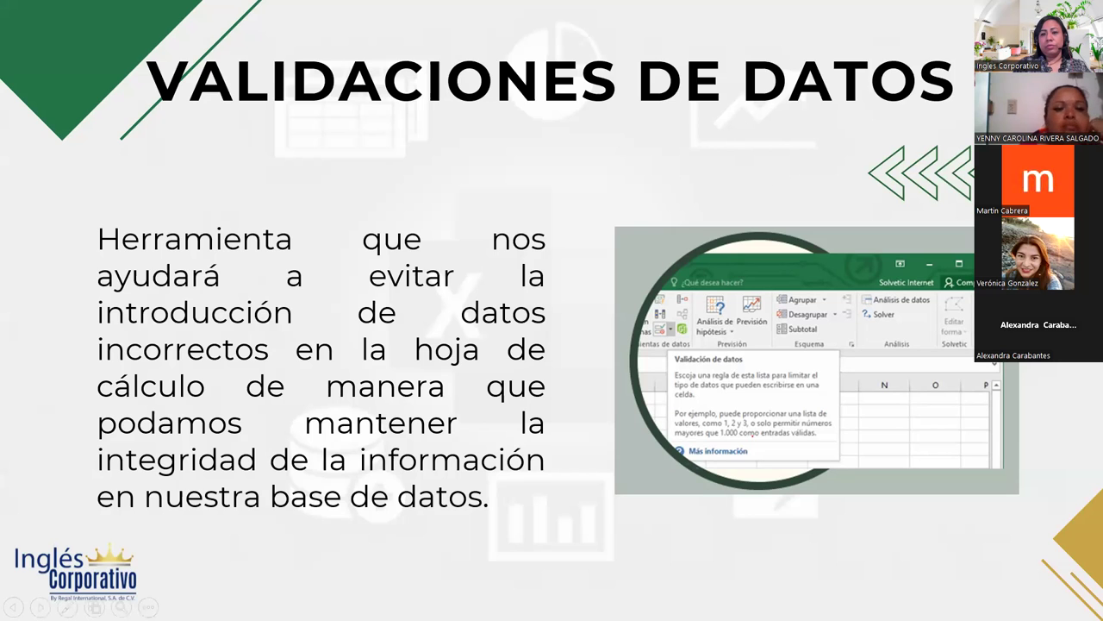
{"action": "key", "text": "Right"}
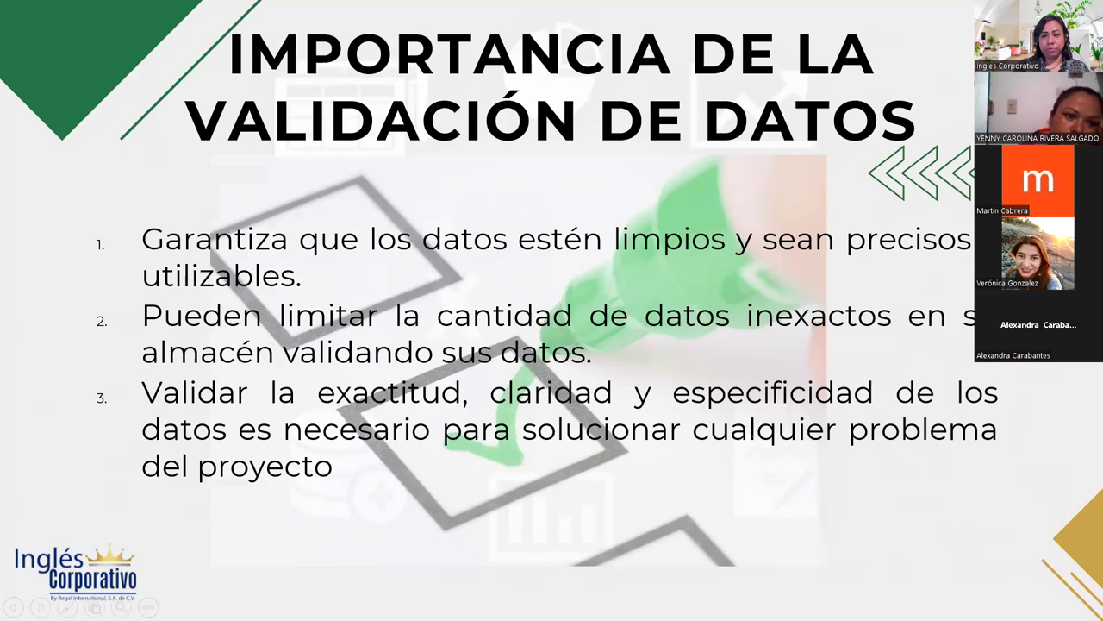
Step: Advance to the ¿Tipos de validaciones? slide covering Número entero, Decimal and Lista
{"action": "key", "text": "Right"}
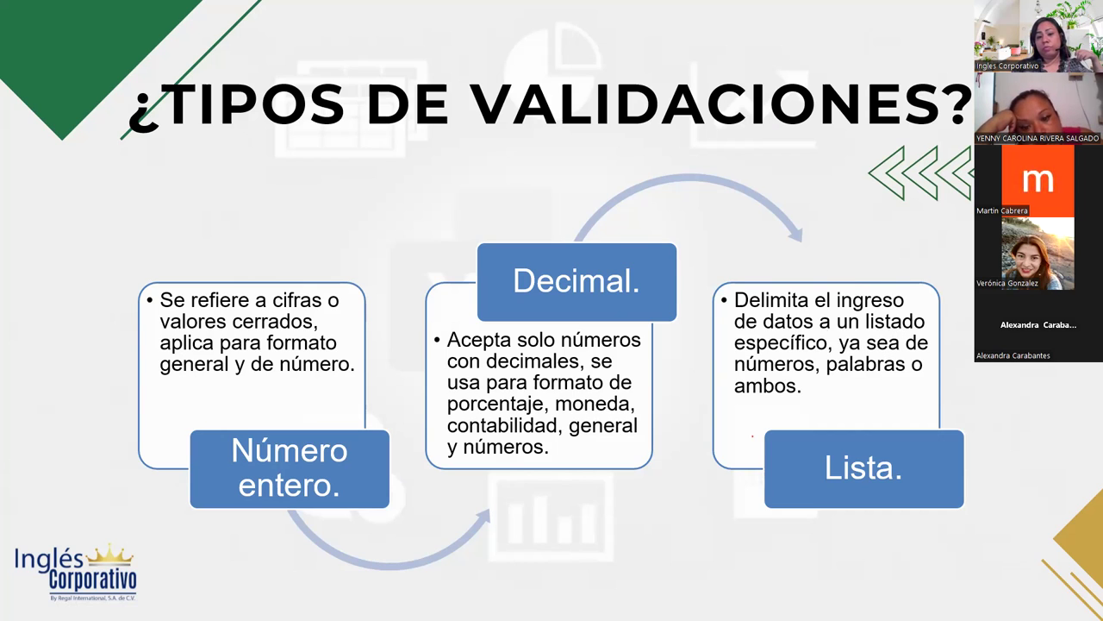
Step: Advance to the '¿Cómo se aplica la validación de datos?' slide with its five steps
{"action": "left_click", "coordinate": [969, 319]}
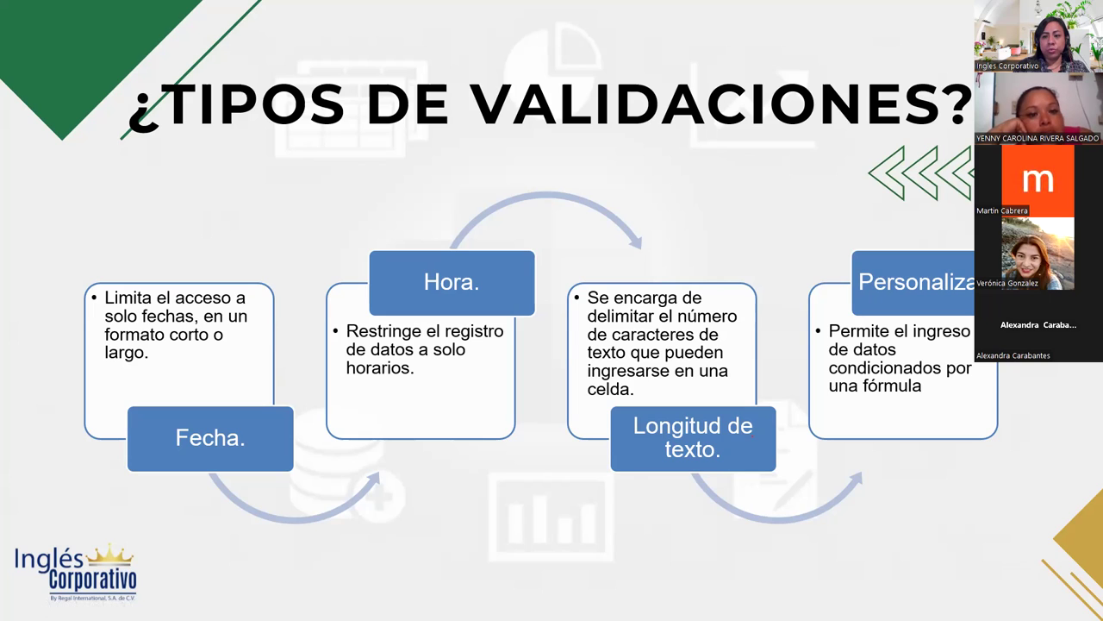
{"action": "key", "text": "Right"}
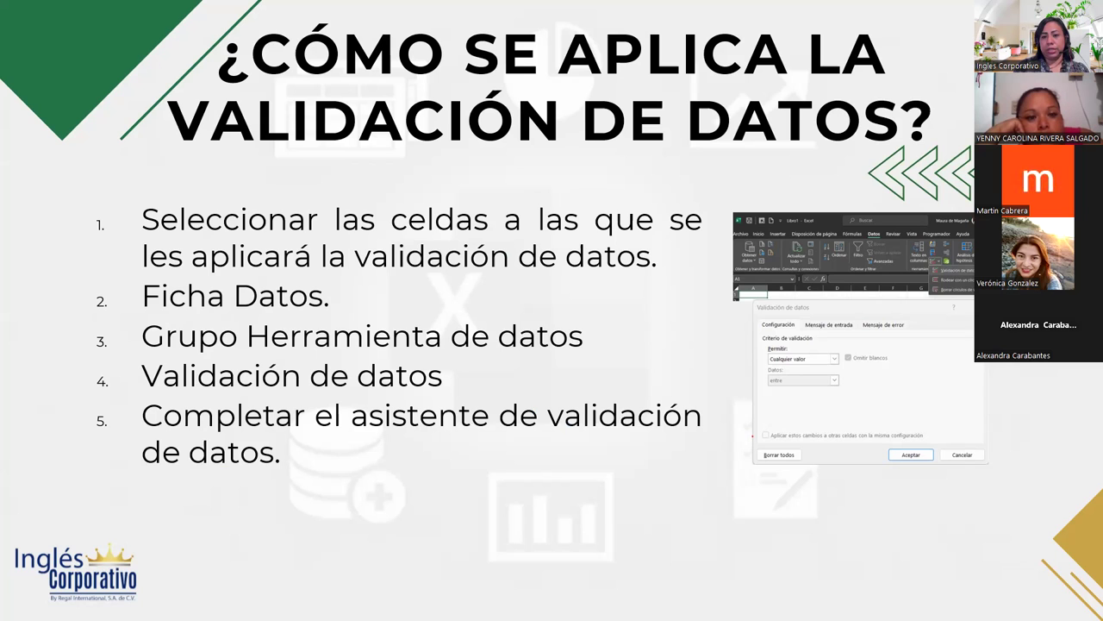
Step: Advance to the Práctica de validación slide with its Excel example
{"action": "left_click", "coordinate": [753, 436]}
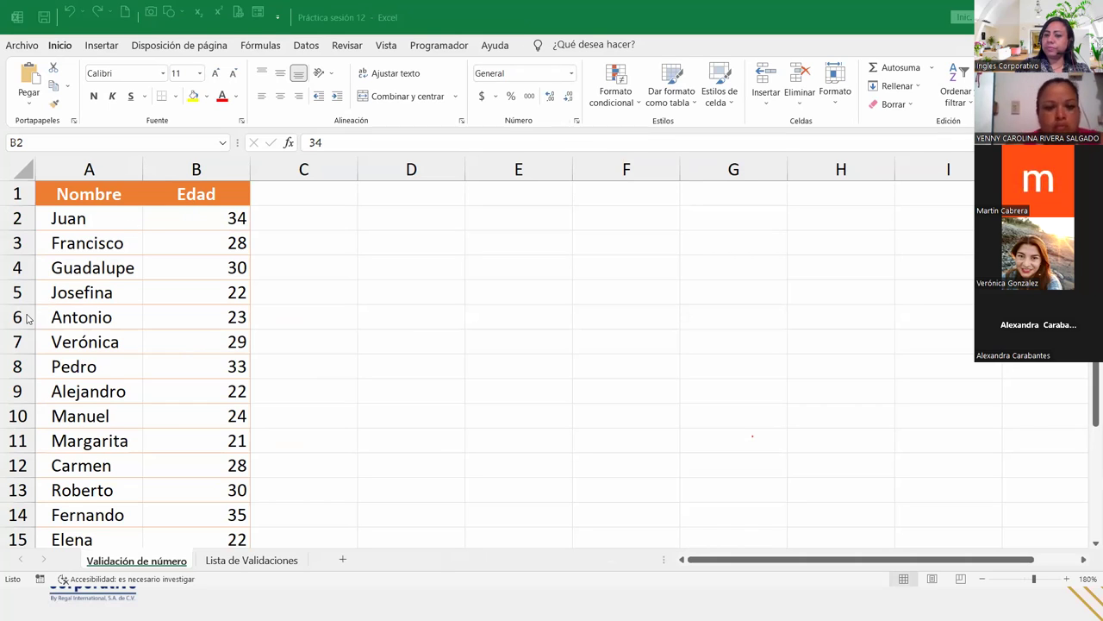
Step: Select the ages B2:B16 under Edad on the Validación de número sheet
{"action": "left_click", "coordinate": [164, 218]}
{"action": "left_click_drag", "start_coordinate": [164, 228], "coordinate": [192, 474]}
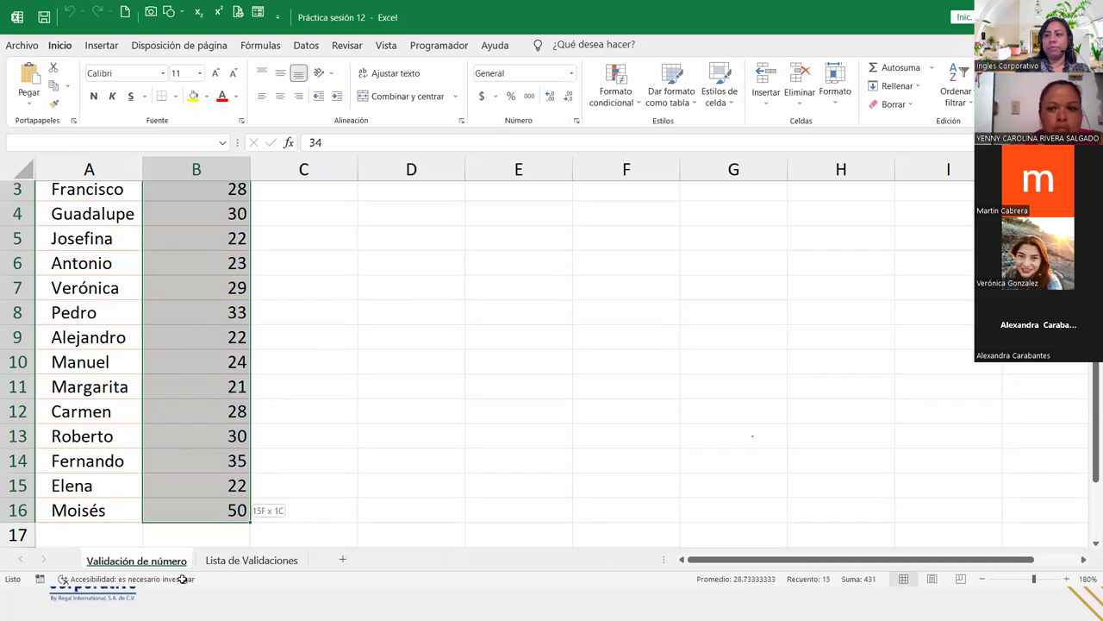
{"action": "scroll", "coordinate": [202, 436], "scroll_direction": "up", "scroll_amount": 1}
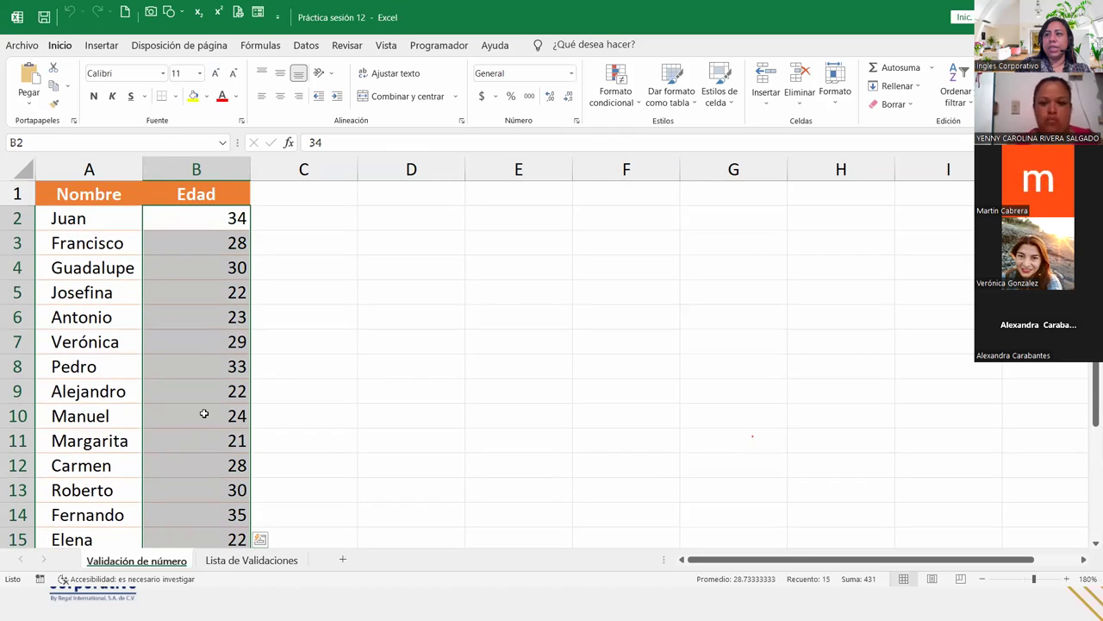
{"action": "scroll", "coordinate": [213, 268], "scroll_direction": "down", "scroll_amount": 4}
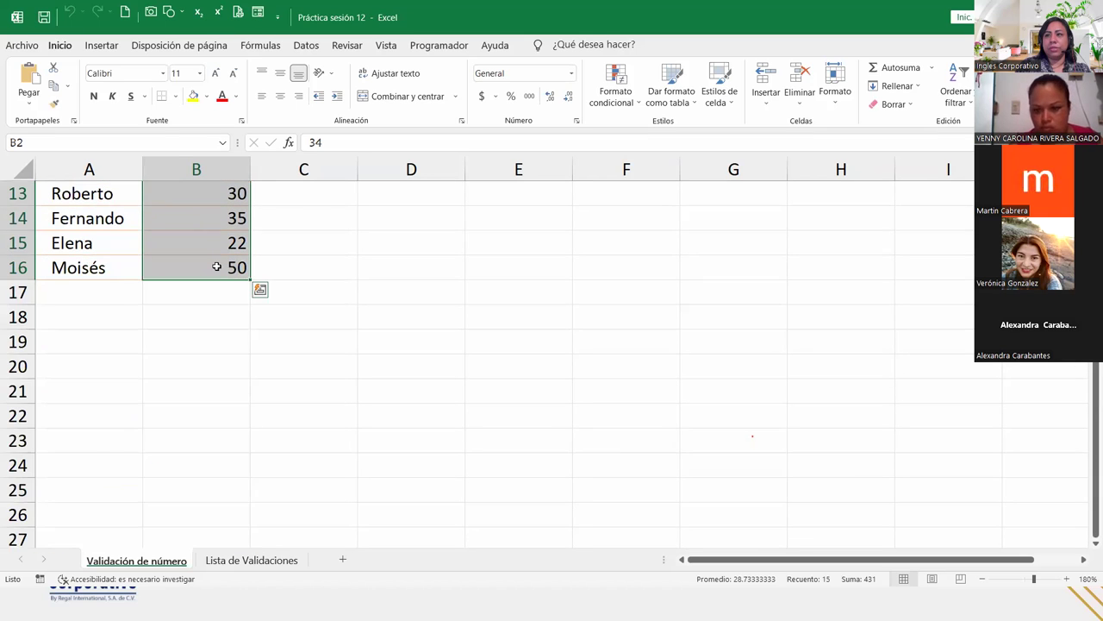
{"action": "scroll", "coordinate": [216, 267], "scroll_direction": "up", "scroll_amount": 4}
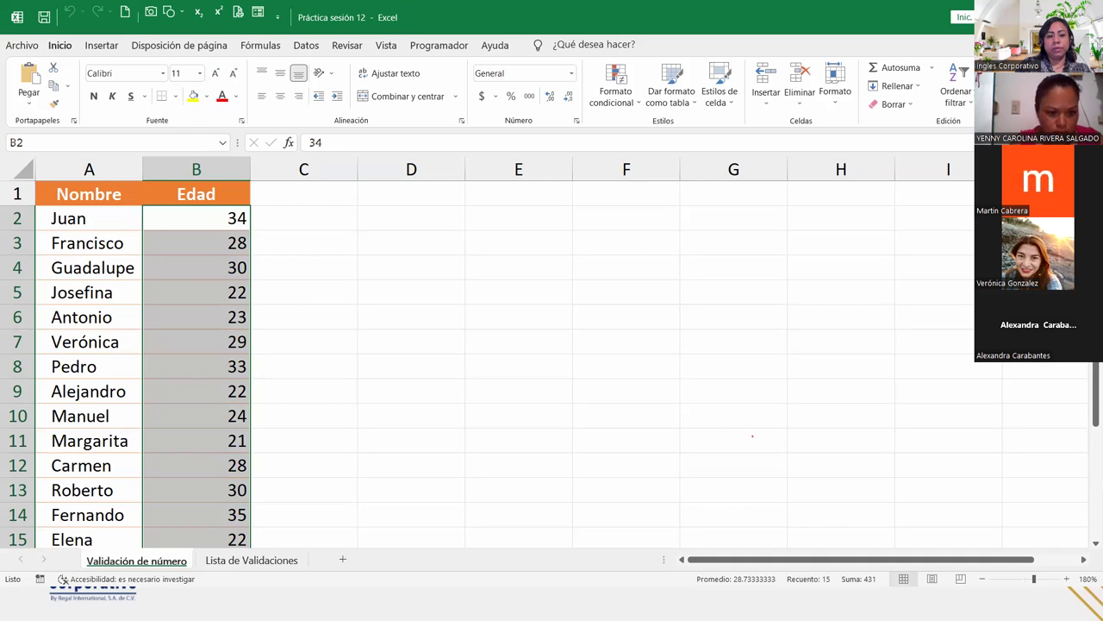
{"action": "key", "text": "alt+Tab"}
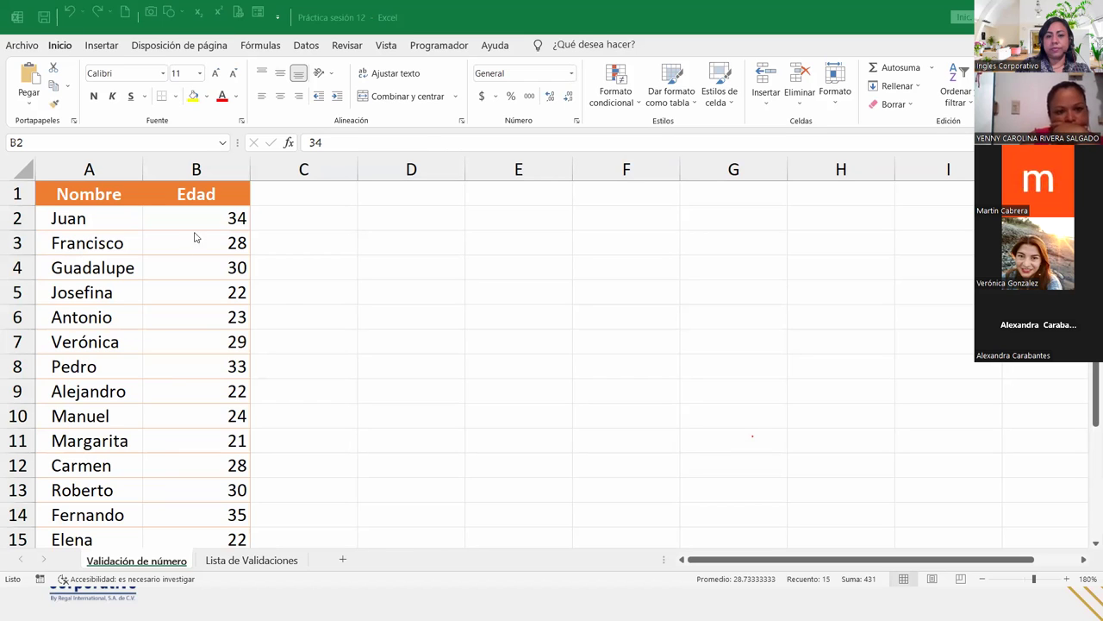
{"action": "key", "text": "alt+Tab"}
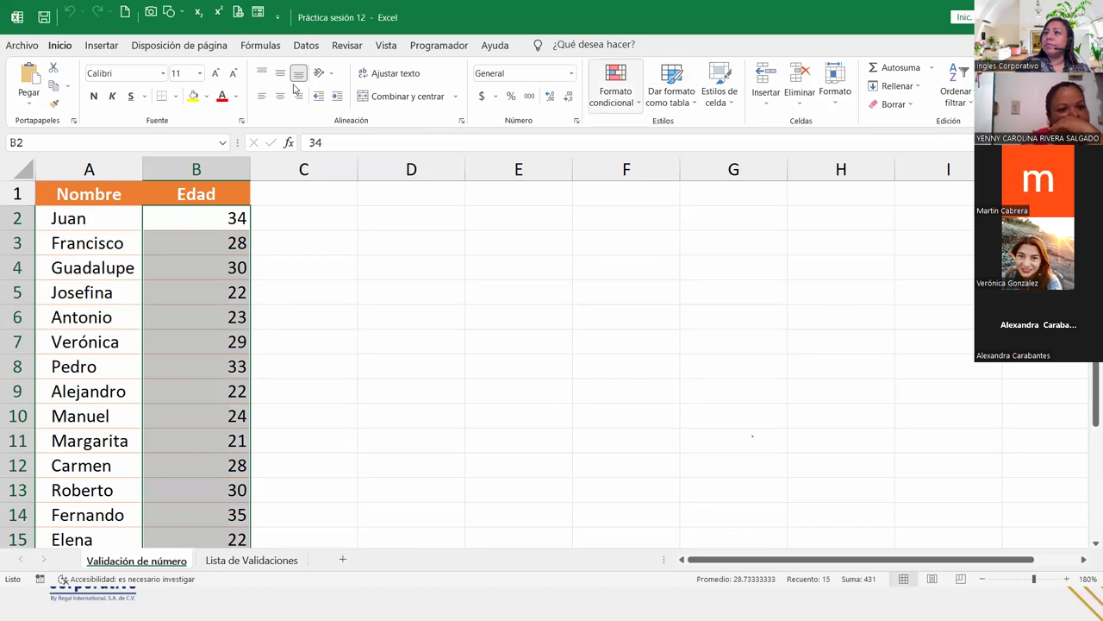
Step: Open the Validación de datos dialog from the Datos tab for the selected ages
{"action": "left_click", "coordinate": [306, 46]}
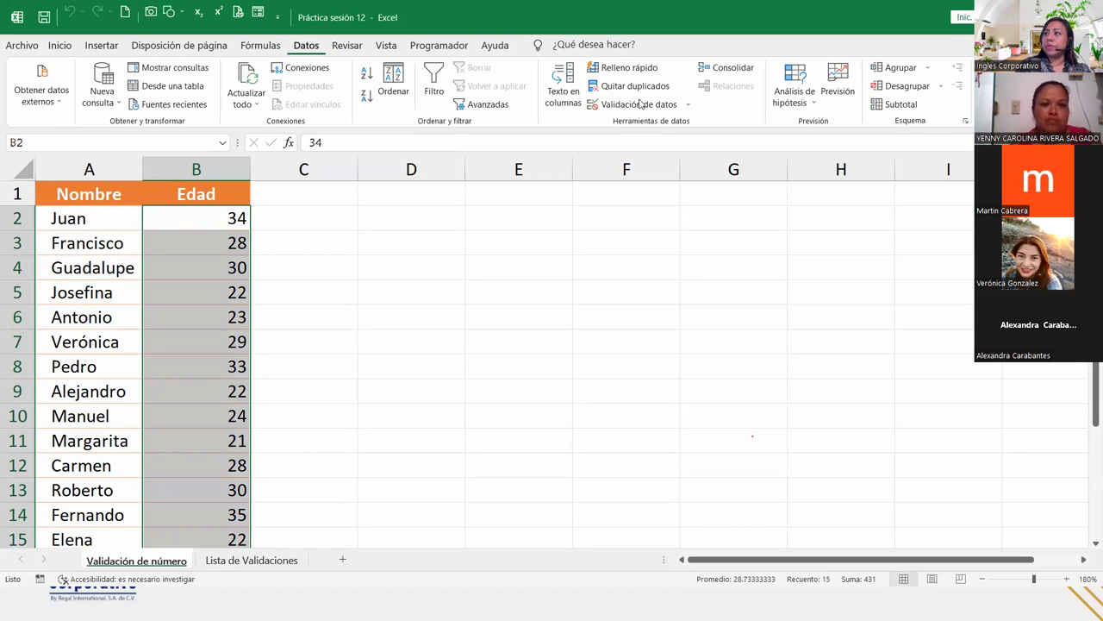
{"action": "left_click", "coordinate": [687, 108]}
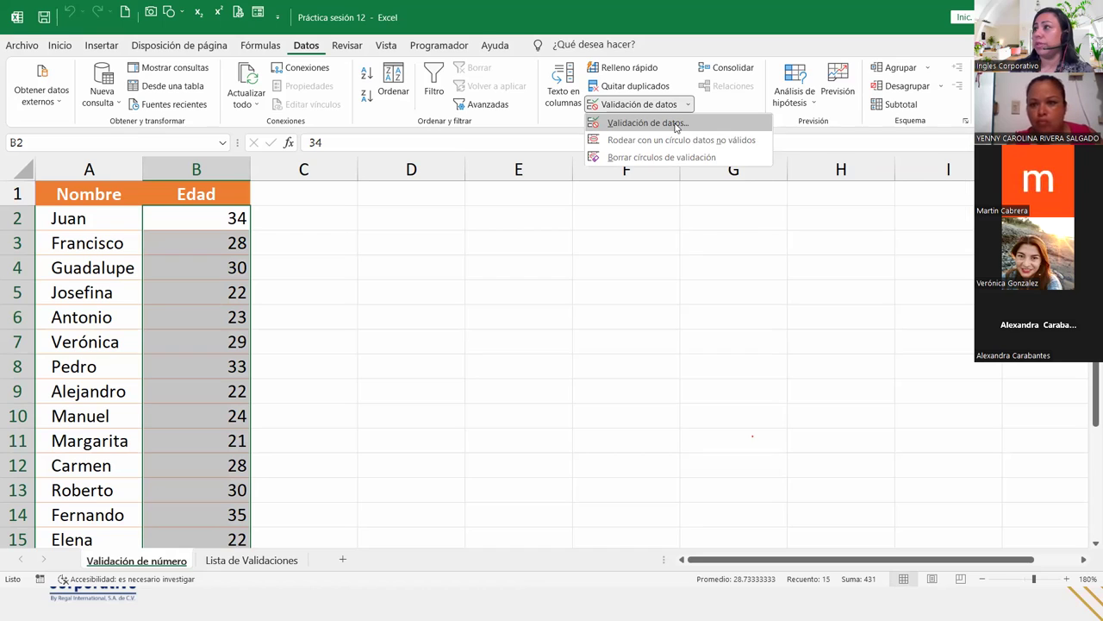
{"action": "left_click", "coordinate": [677, 126]}
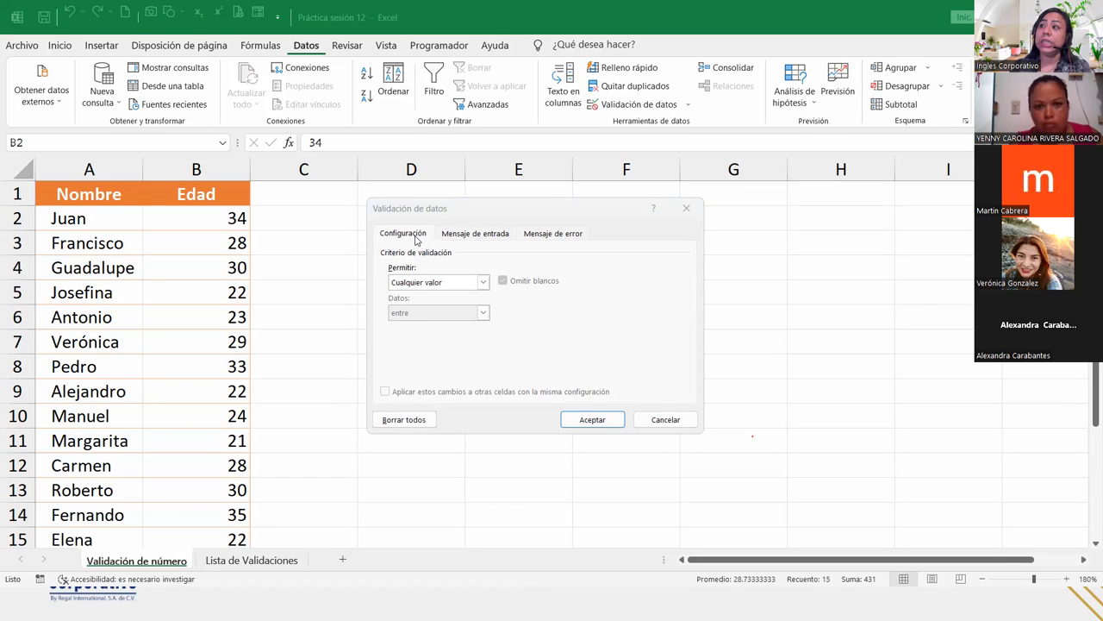
Step: Review the Permitir list of validation types, leaving Cualquier valor selected
{"action": "left_click", "coordinate": [481, 282]}
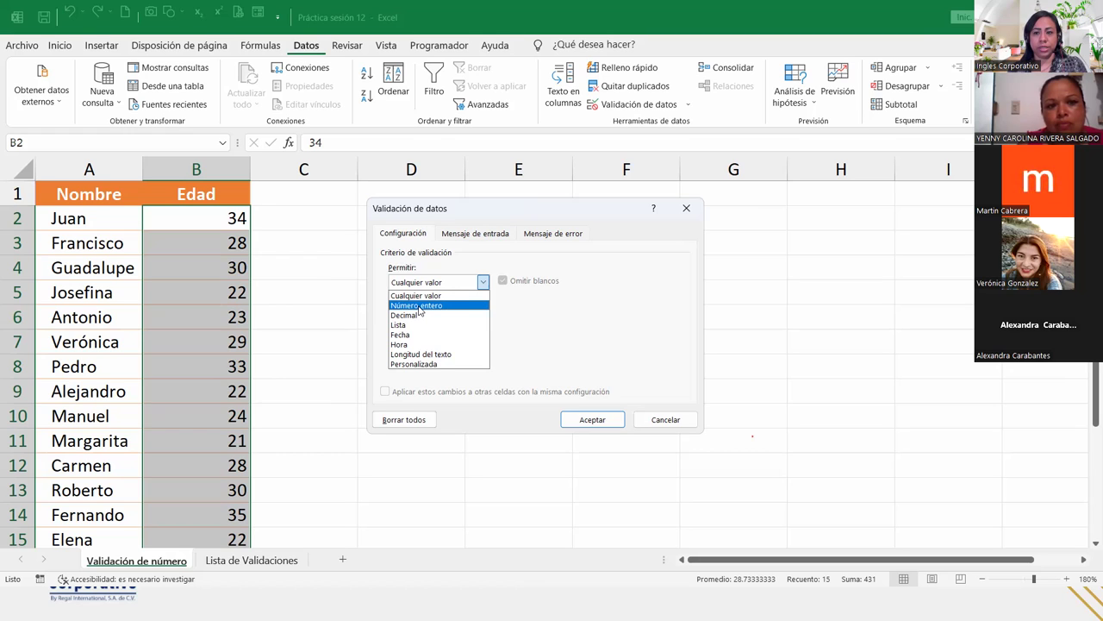
{"action": "left_click", "coordinate": [704, 210]}
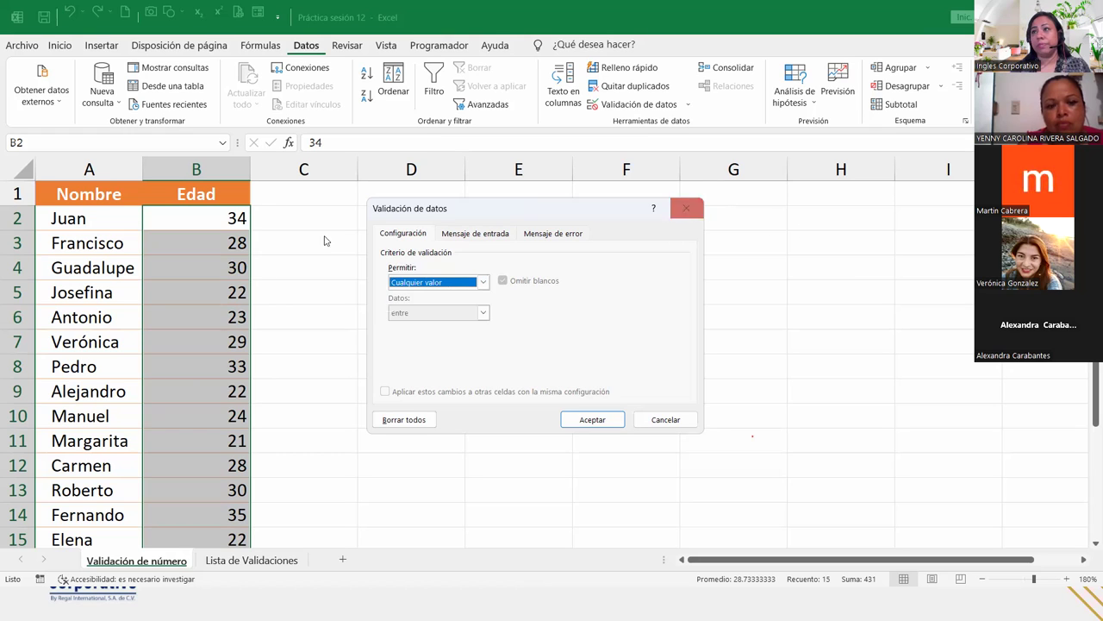
Step: Close the dialog unchanged, check cell B2 without editing, and reopen Validación de datos
{"action": "left_click", "coordinate": [687, 208]}
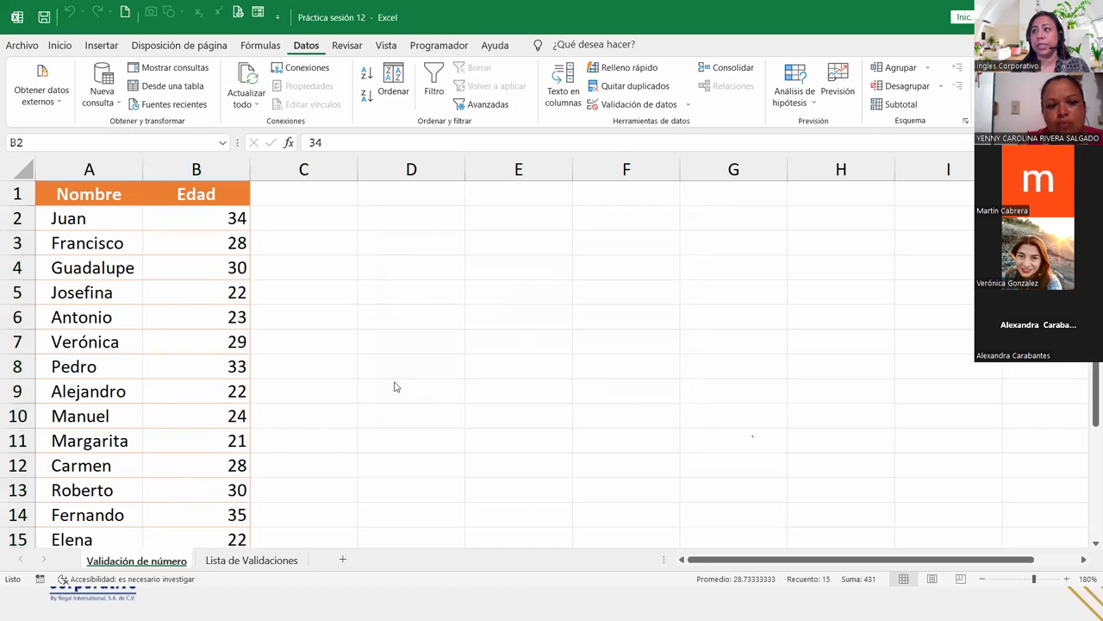
{"action": "key", "text": "F2"}
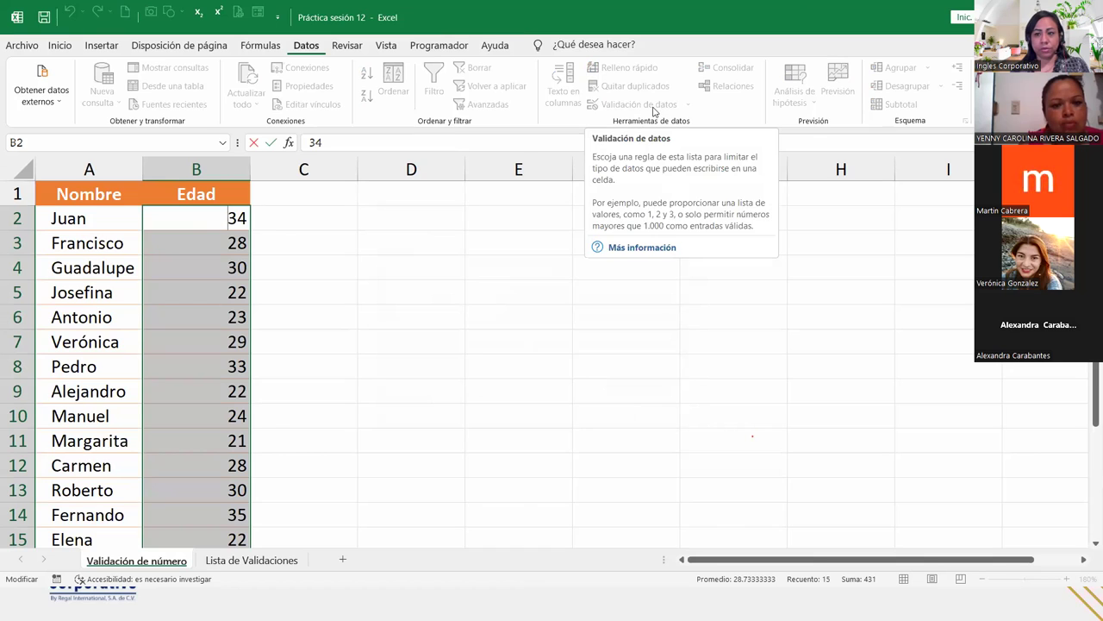
{"action": "key", "text": "Escape"}
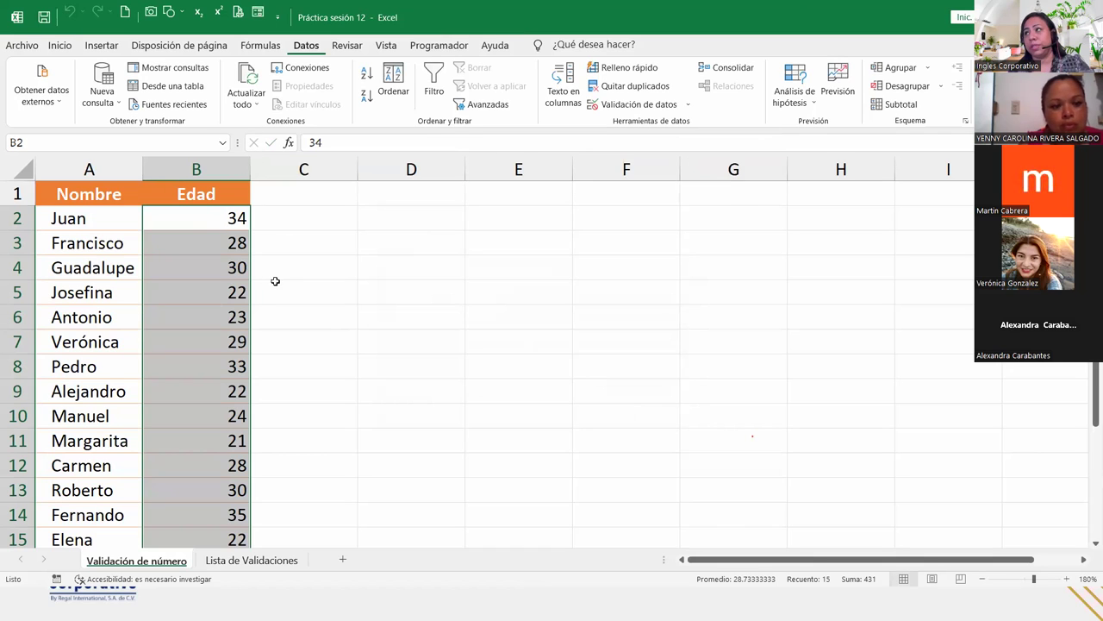
{"action": "left_click", "coordinate": [677, 104]}
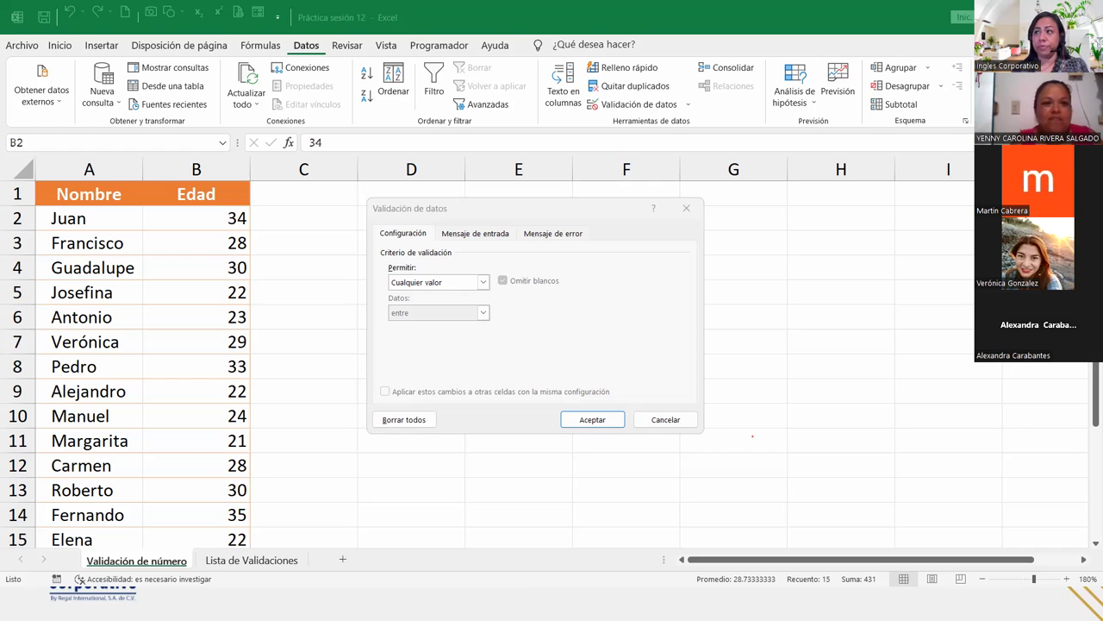
Step: Set the age rule to Número entero between a minimum of 20 and a maximum of 30
{"action": "left_click", "coordinate": [482, 281]}
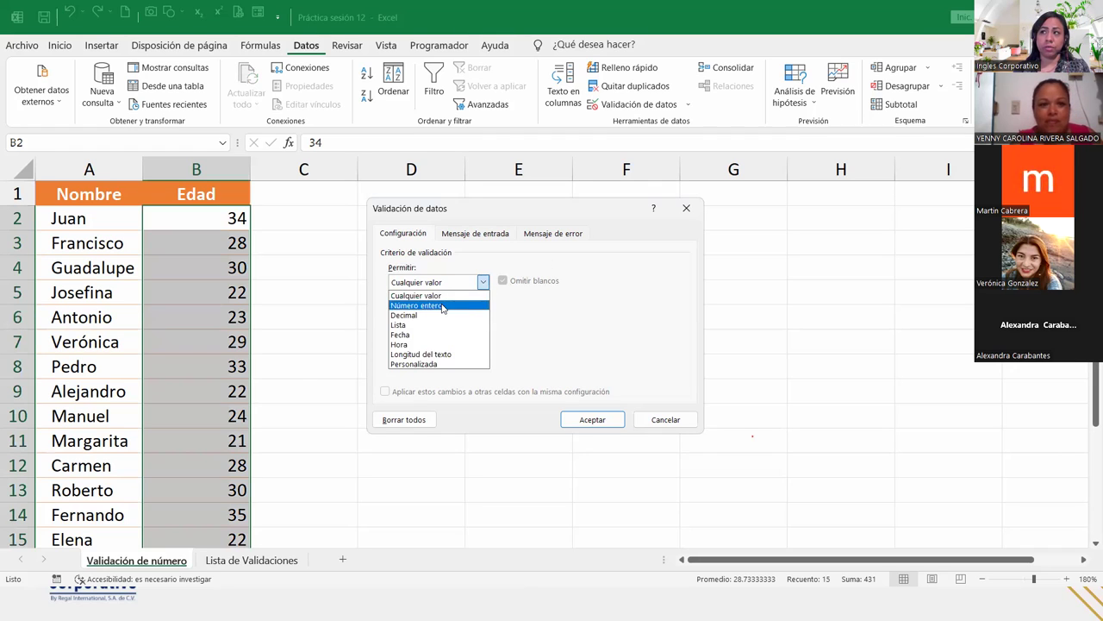
{"action": "left_click", "coordinate": [443, 306]}
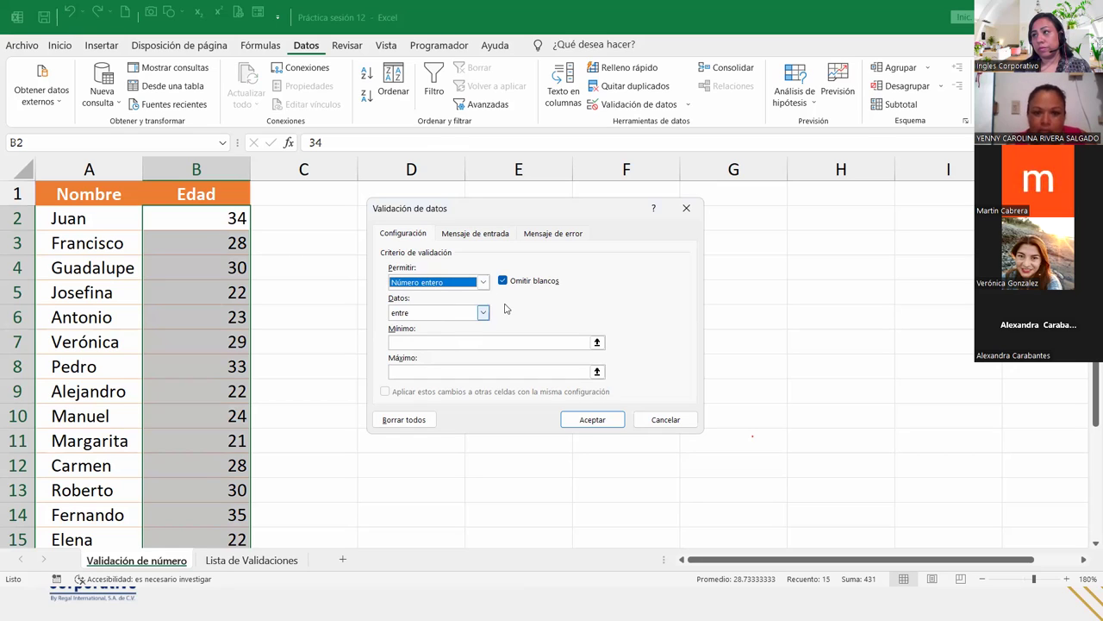
{"action": "left_click", "coordinate": [410, 341]}
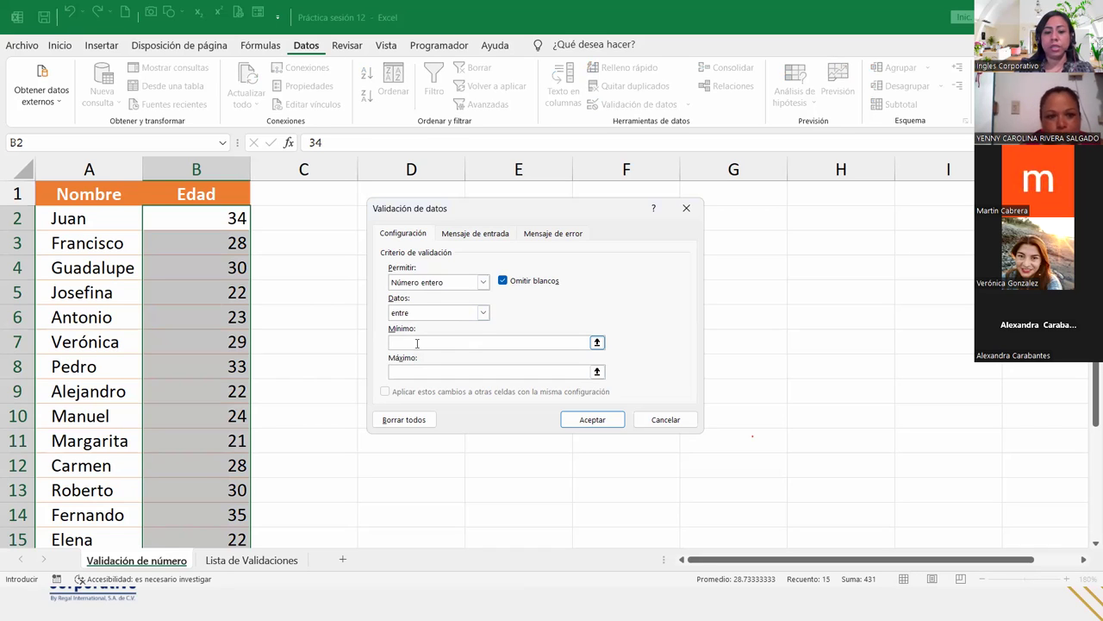
{"action": "type", "text": "20"}
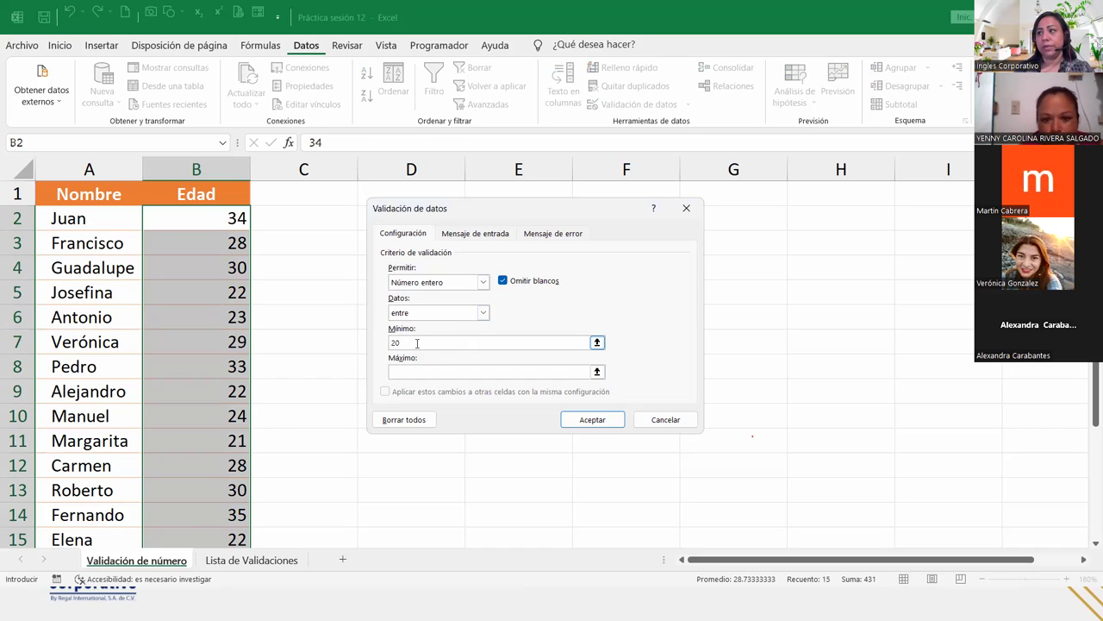
{"action": "left_click", "coordinate": [407, 371]}
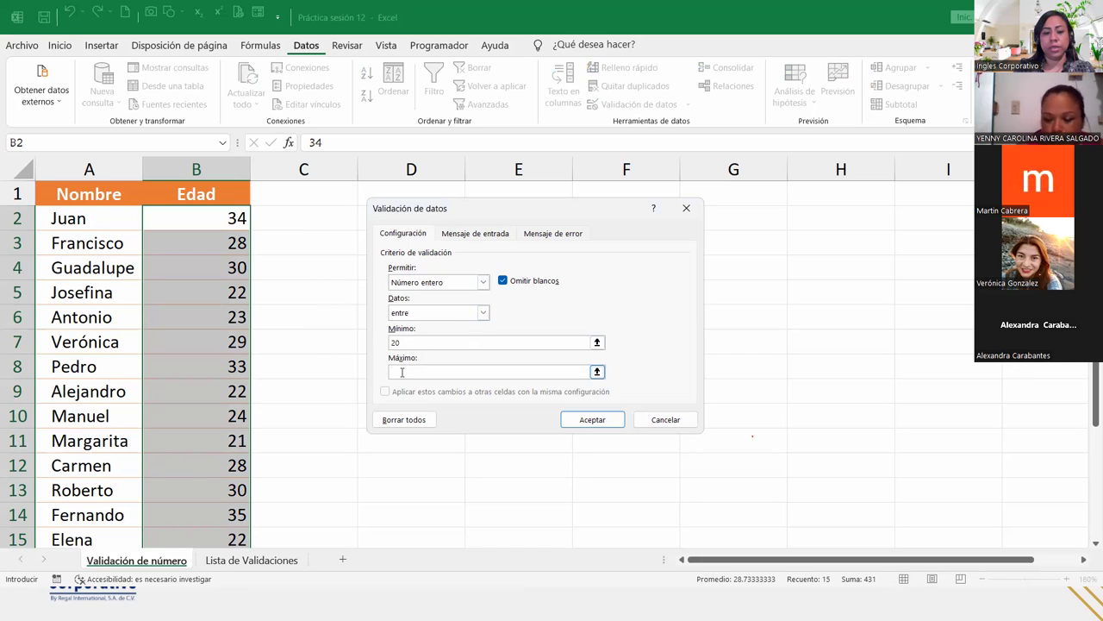
{"action": "type", "text": "30"}
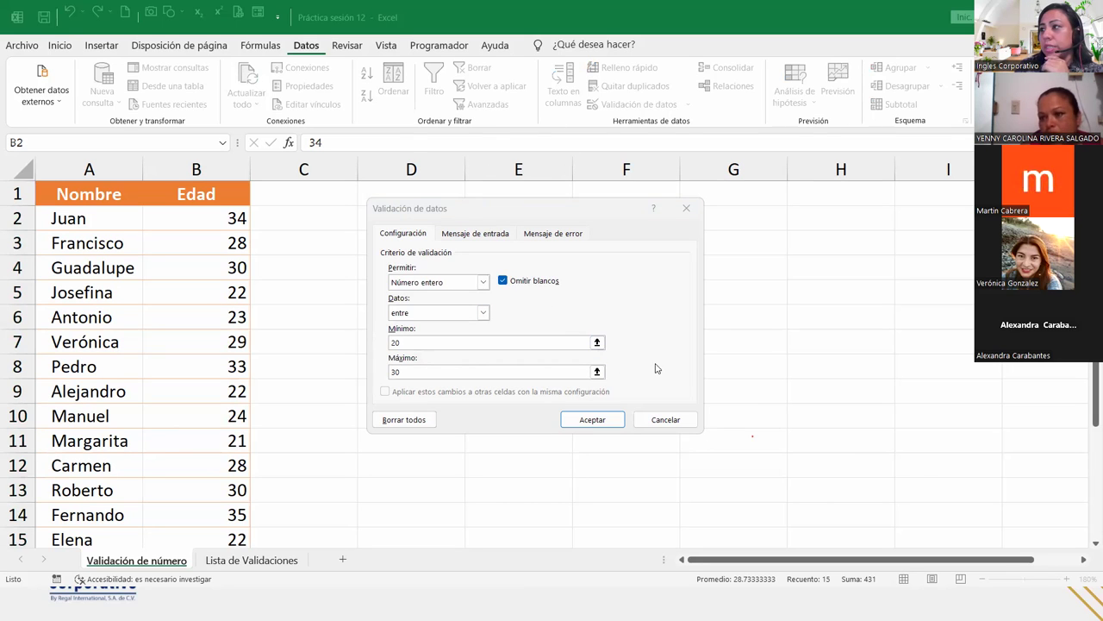
Step: Apply the 20–30 rule, then test it by entering 18 in B2 and cancelling the error, keeping 34
{"action": "left_click", "coordinate": [605, 413]}
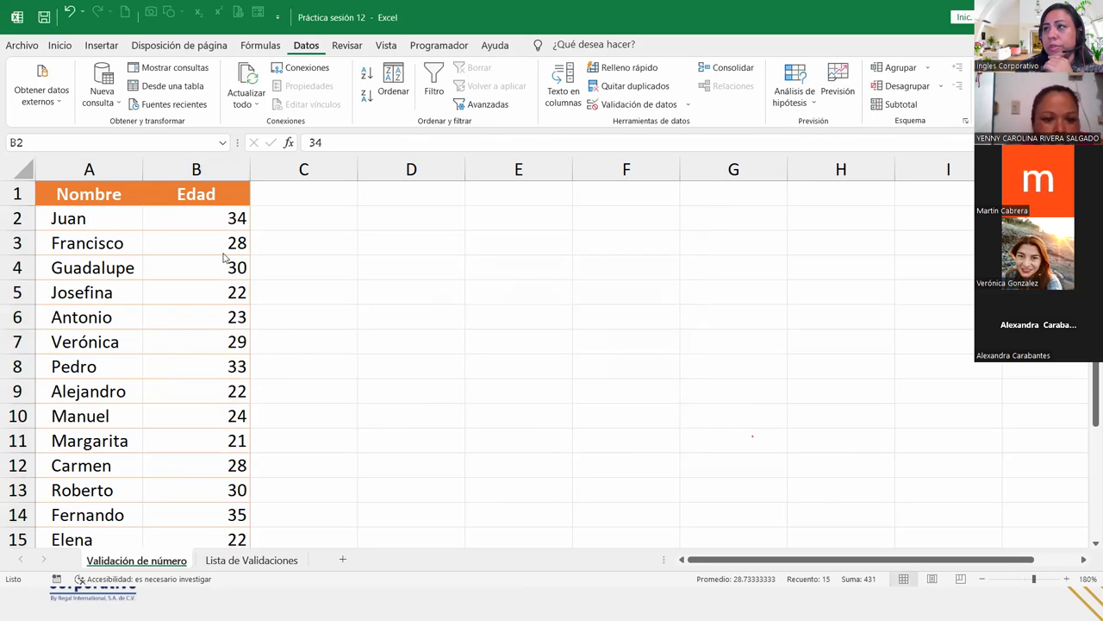
{"action": "left_click", "coordinate": [184, 226]}
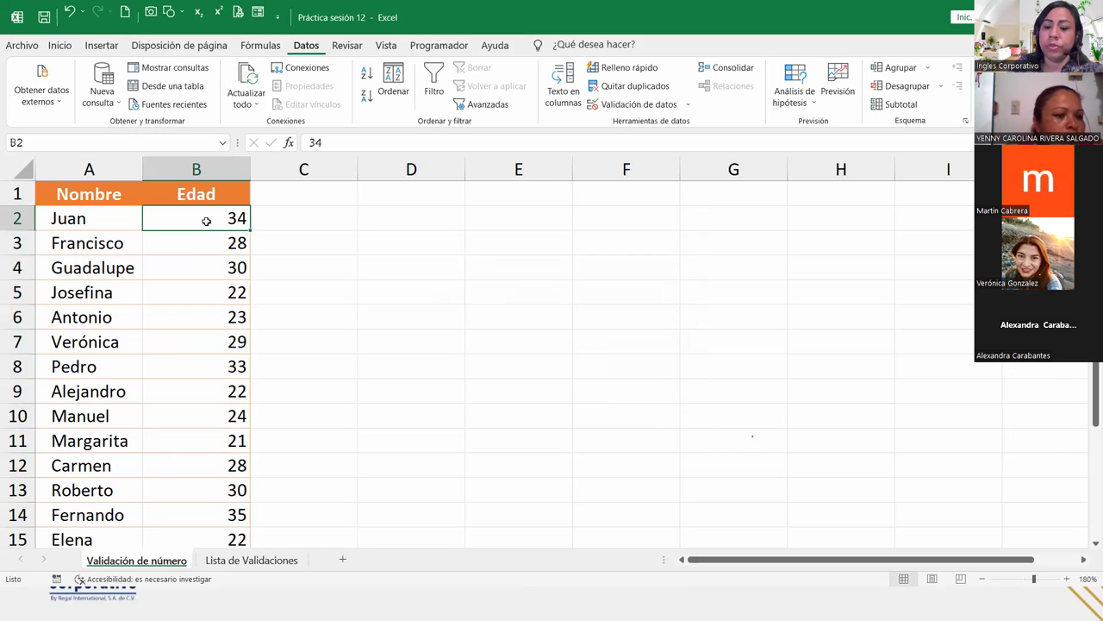
{"action": "type", "text": "18"}
{"action": "key", "text": "Return"}
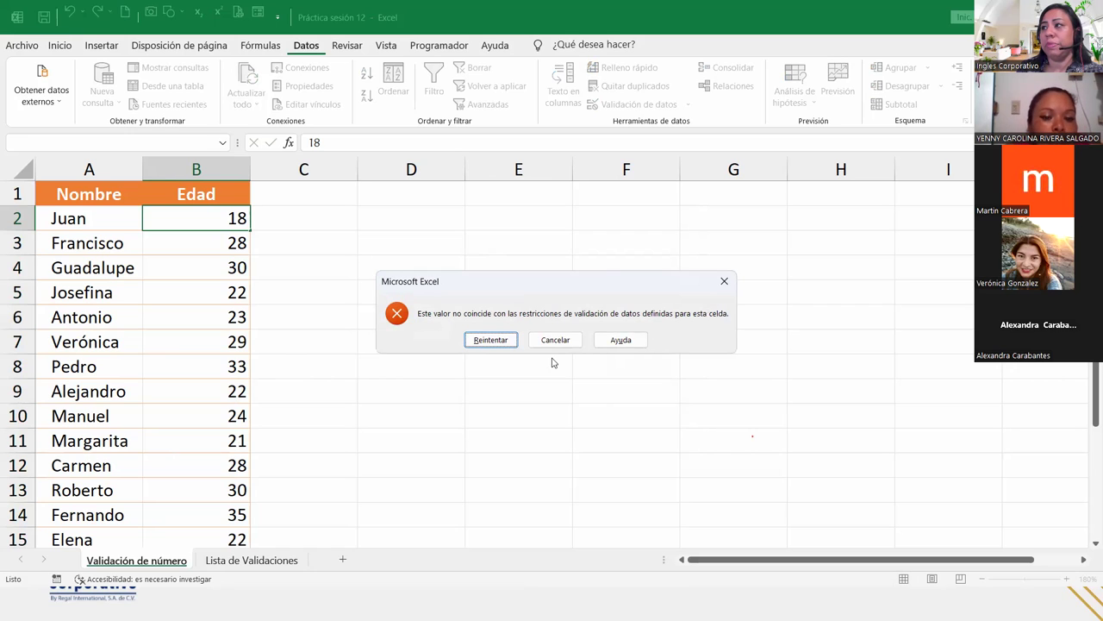
{"action": "left_click", "coordinate": [574, 340]}
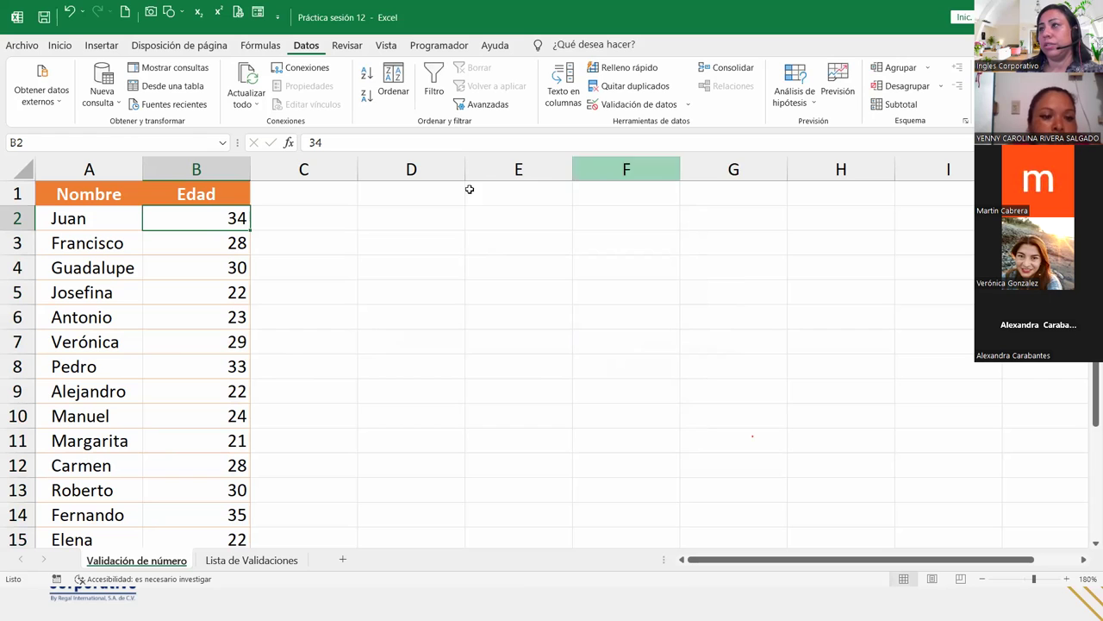
Step: Select the ages in B2:B16 and reopen Validación de datos with Alt+D+V+V
{"action": "left_click_drag", "start_coordinate": [201, 211], "coordinate": [230, 493]}
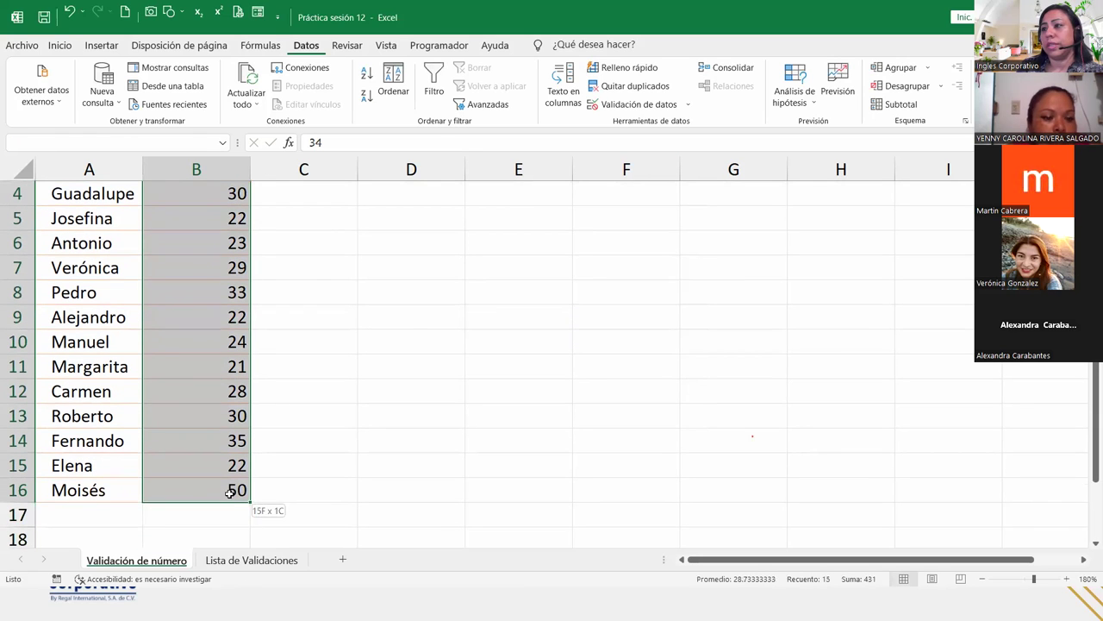
{"action": "scroll", "coordinate": [380, 226], "scroll_direction": "up", "scroll_amount": 1}
{"action": "key", "text": "alt+d+v+v"}
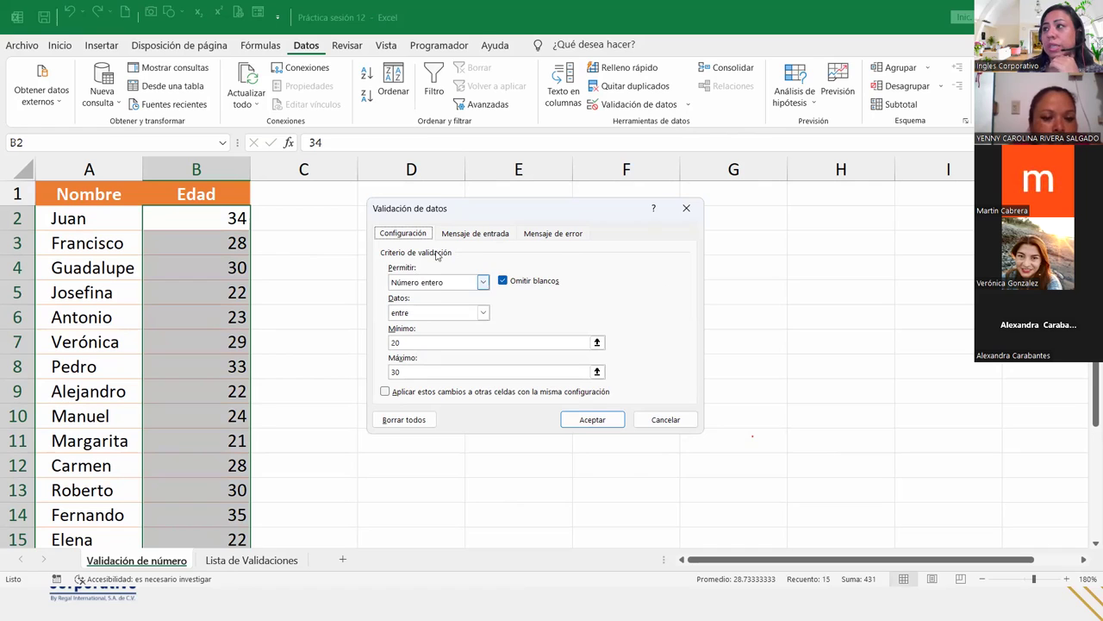
Step: Add the input message 'Las edades permitidas son de 20 a 30 años', leaving the title blank, and confirm
{"action": "left_click", "coordinate": [476, 237]}
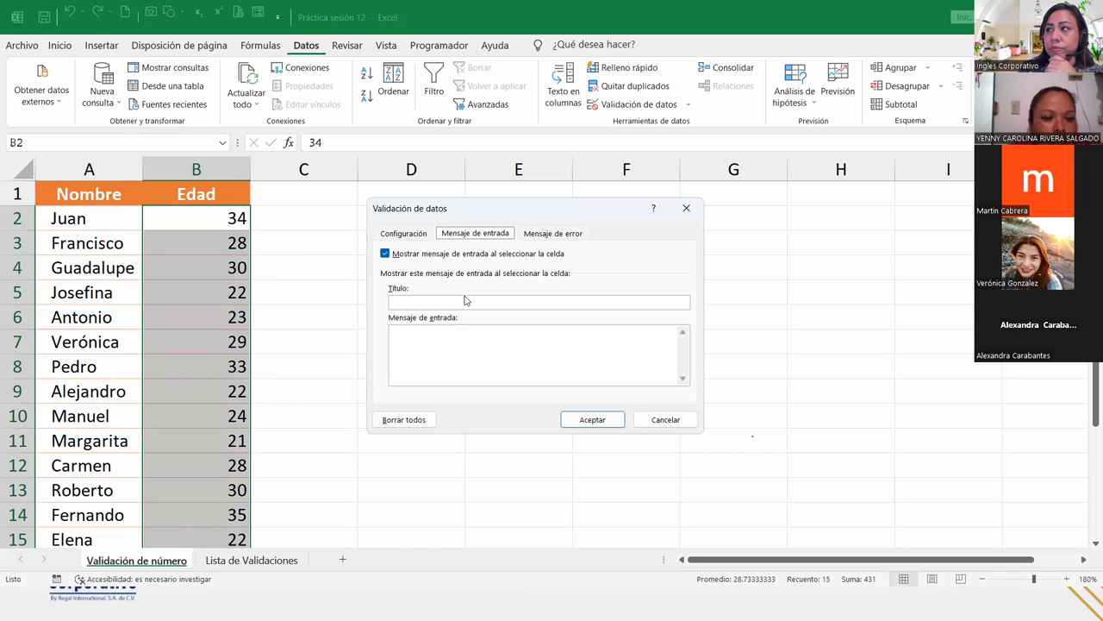
{"action": "left_click", "coordinate": [451, 298]}
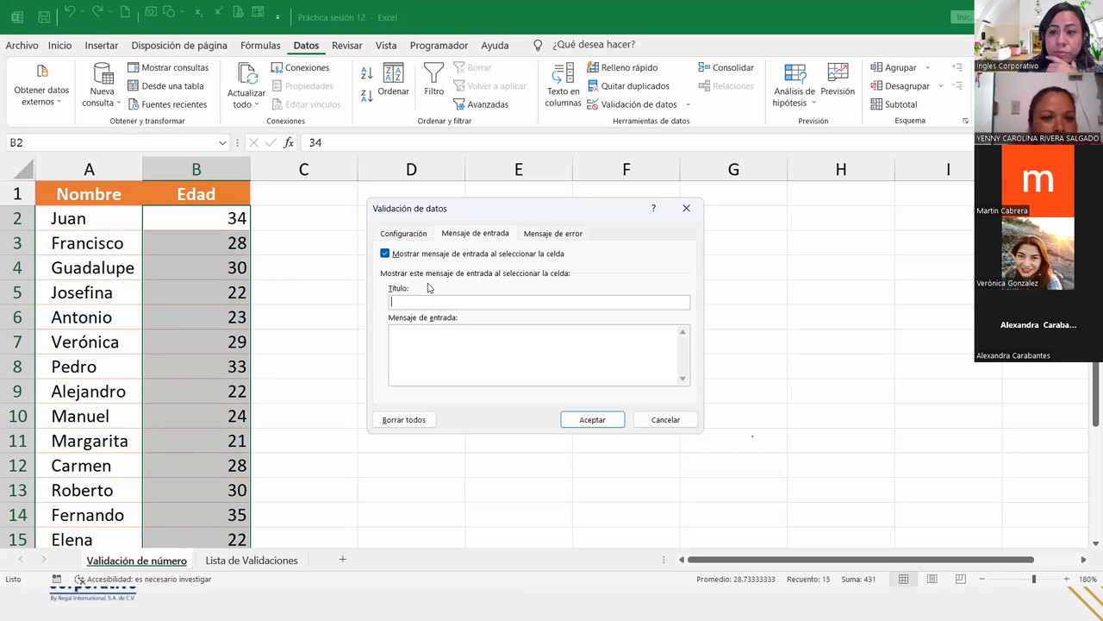
{"action": "left_click", "coordinate": [431, 329]}
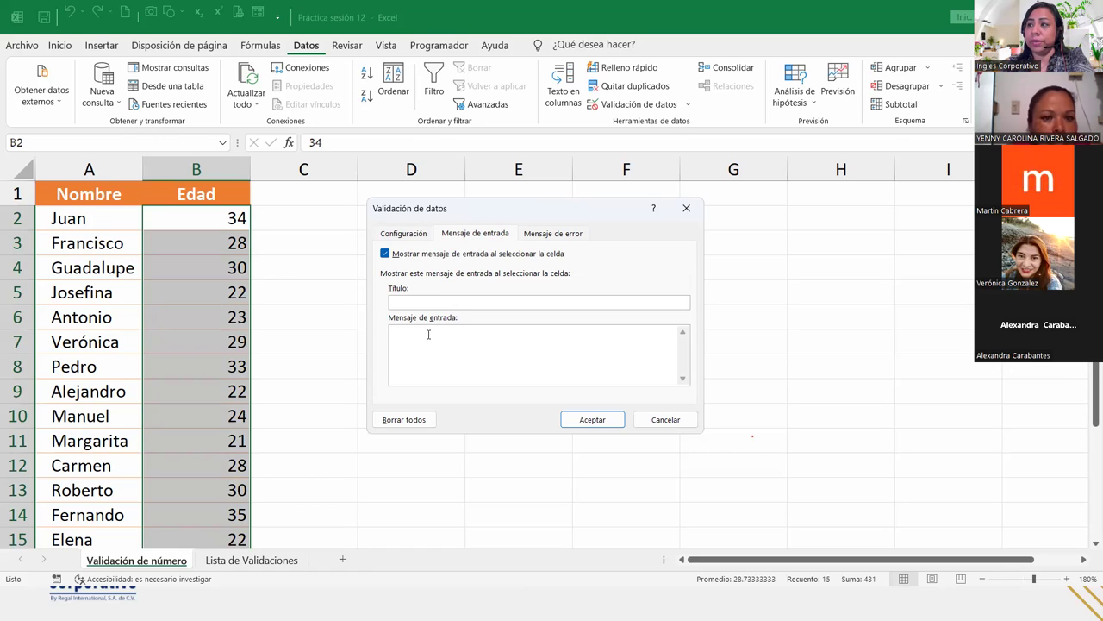
{"action": "type", "text": "Las edades permitidas son "}
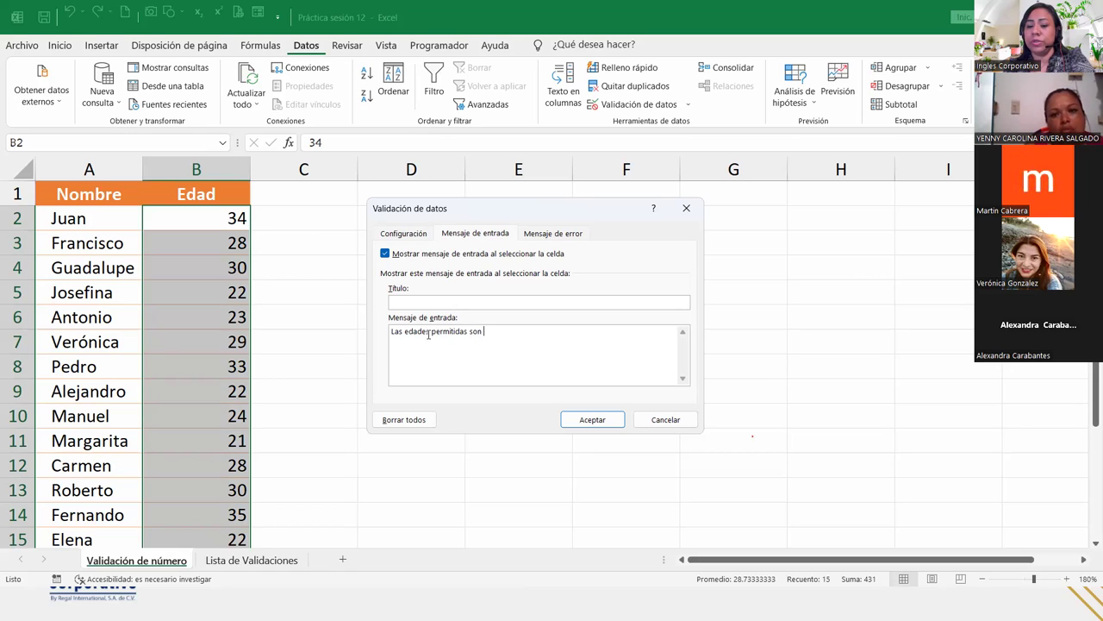
{"action": "type", "text": "de 20 a 3"}
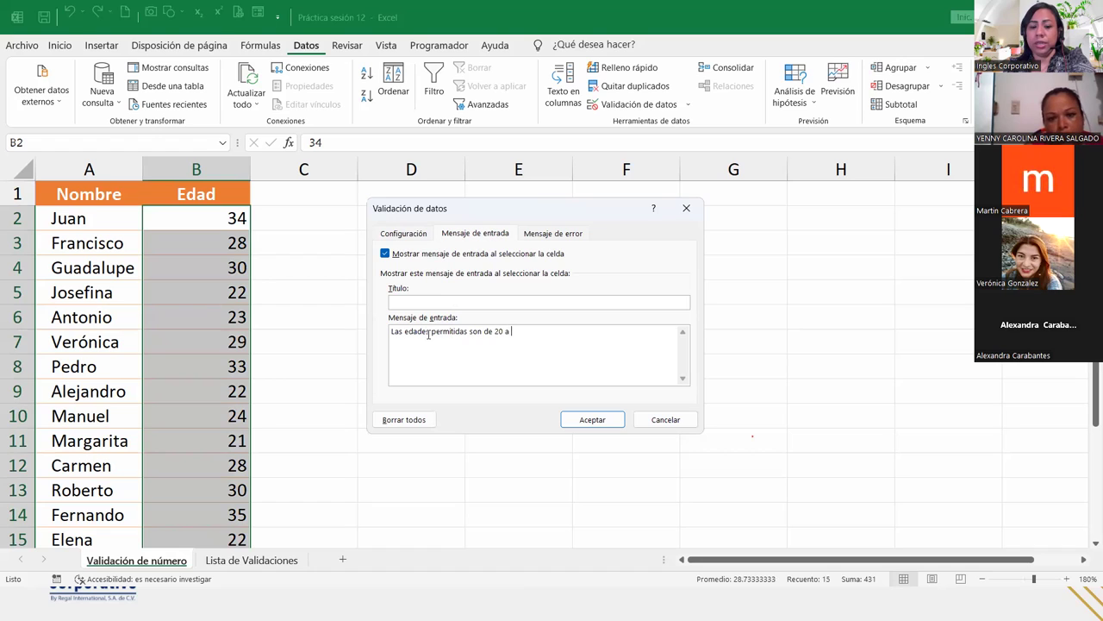
{"action": "type", "text": "0 años"}
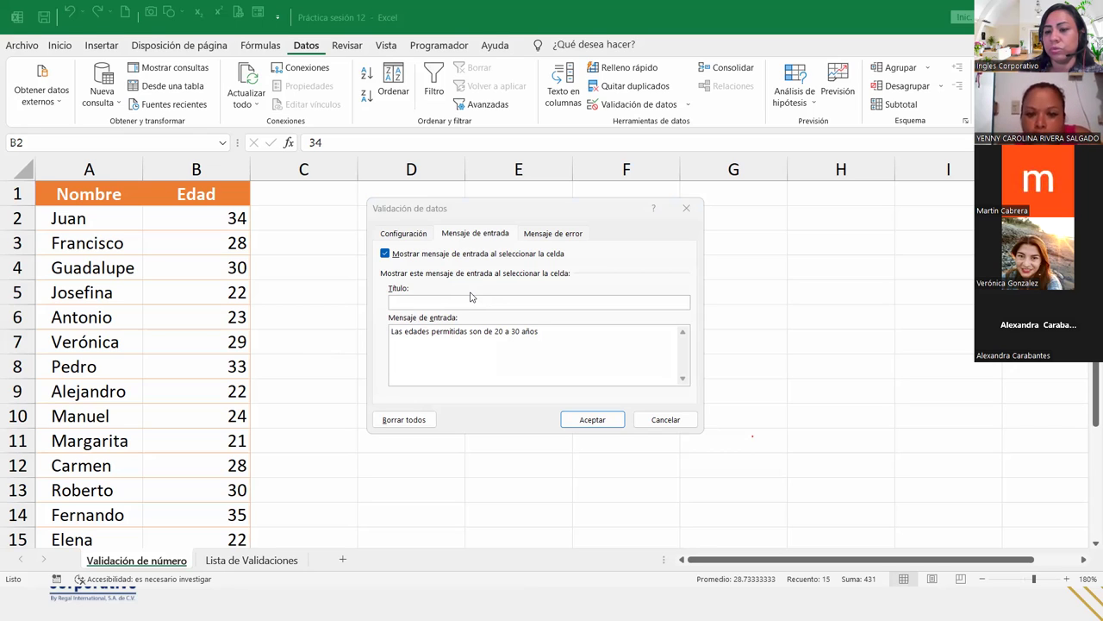
{"action": "left_click", "coordinate": [593, 420]}
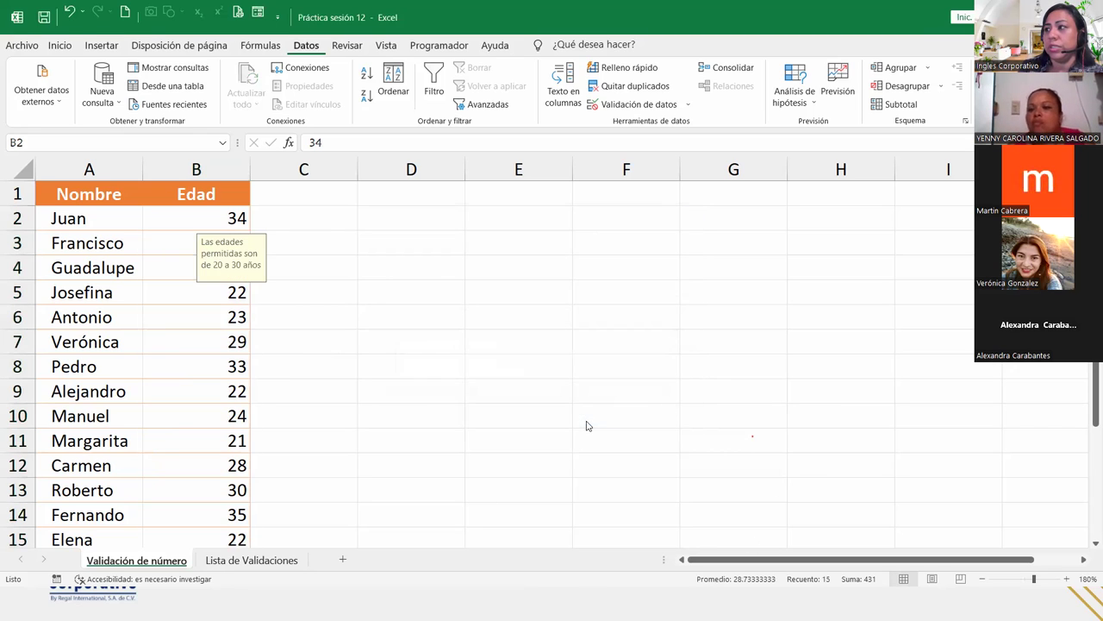
Step: Check that cells B5, B8, B10, B12, B9, B7 and B4 show the age input message
{"action": "left_click", "coordinate": [156, 293]}
{"action": "left_click", "coordinate": [161, 356]}
{"action": "left_click", "coordinate": [162, 419]}
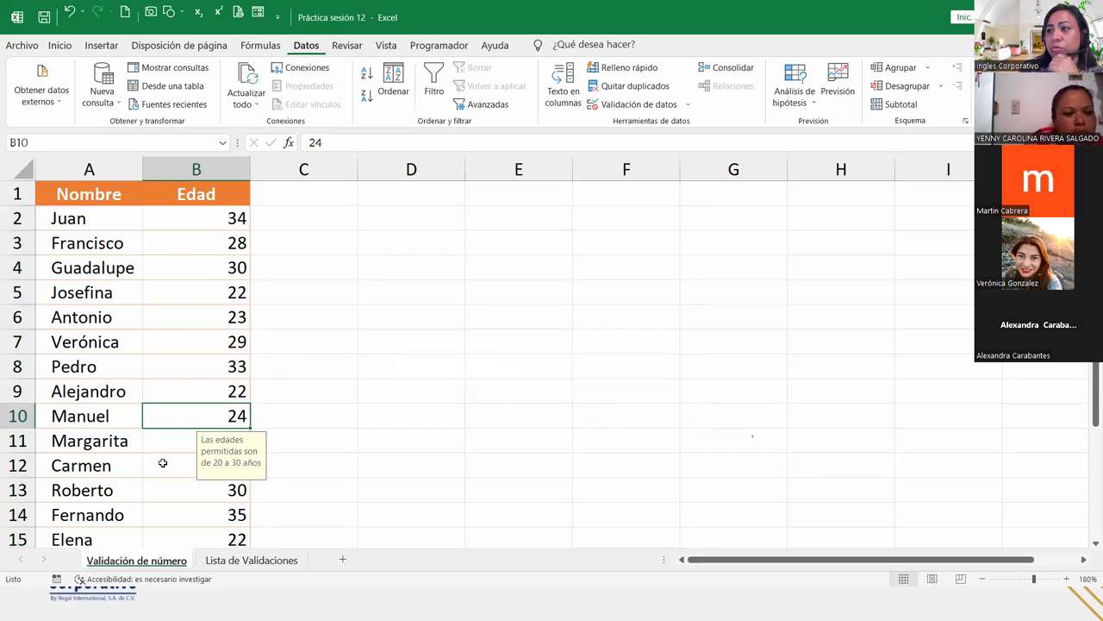
{"action": "left_click", "coordinate": [162, 463]}
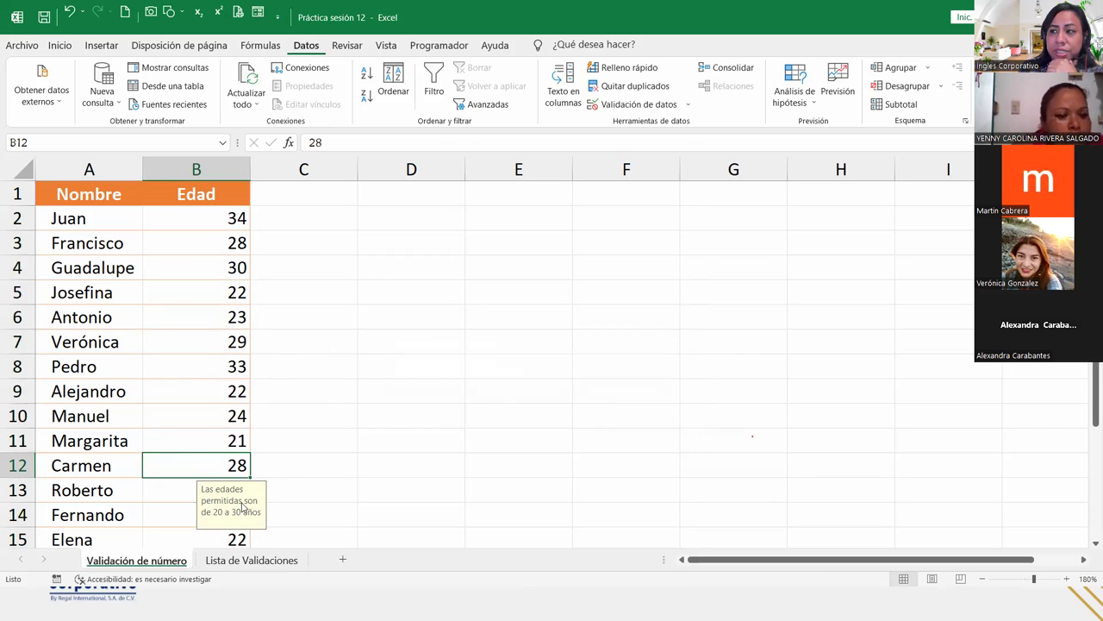
{"action": "left_click", "coordinate": [144, 397]}
{"action": "left_click", "coordinate": [160, 345]}
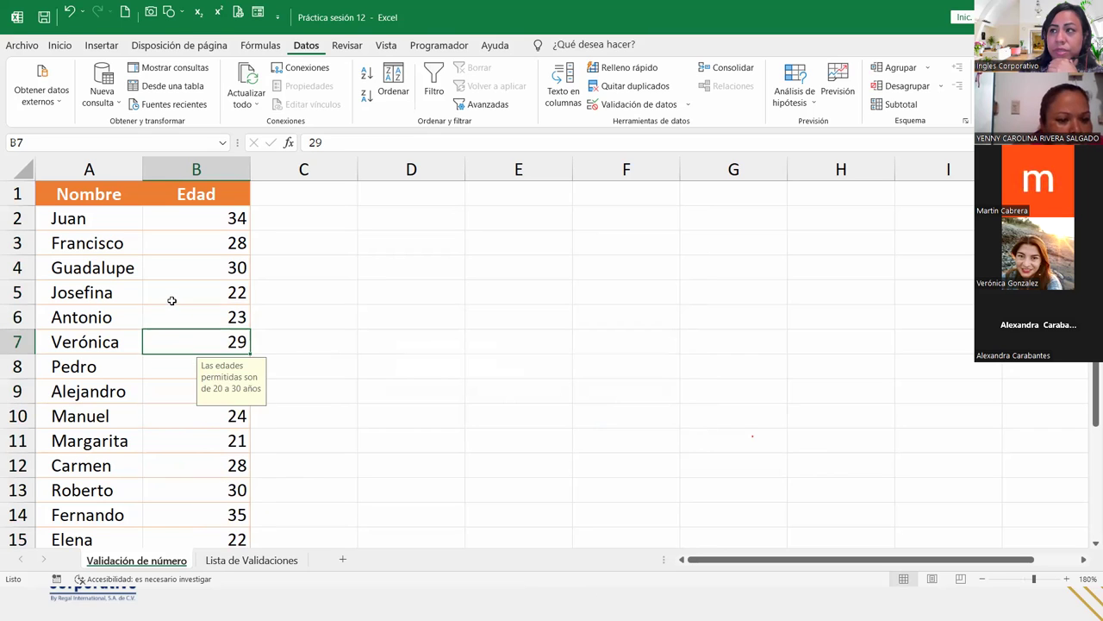
{"action": "left_click", "coordinate": [171, 297]}
Step: Select the Edad values from B2 down to B16
{"action": "left_click", "coordinate": [191, 266]}
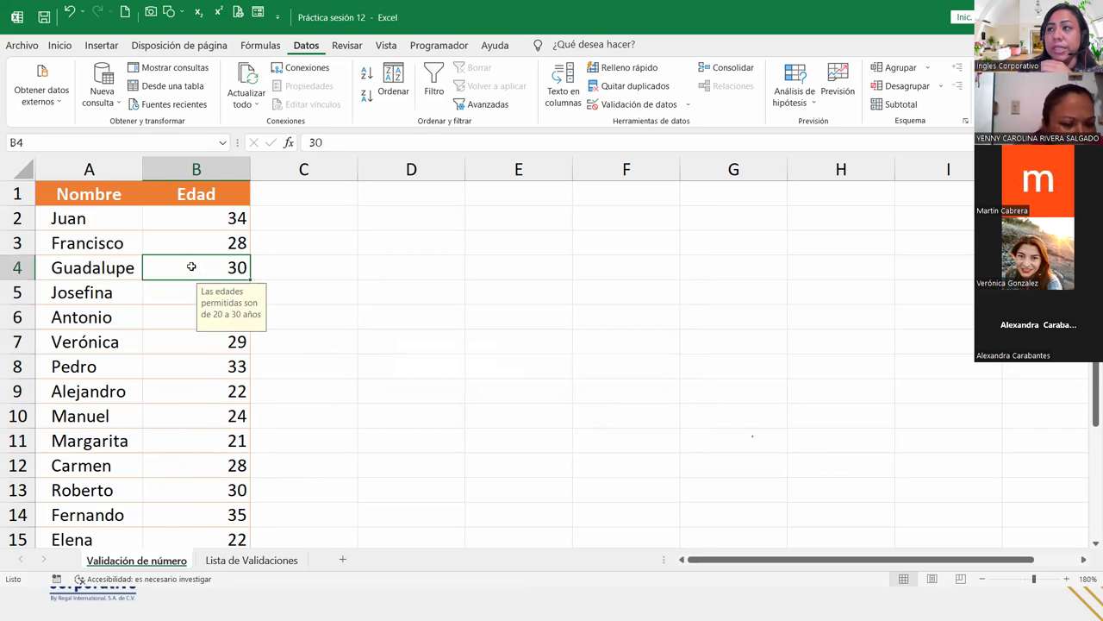
{"action": "left_click_drag", "start_coordinate": [201, 219], "coordinate": [250, 502]}
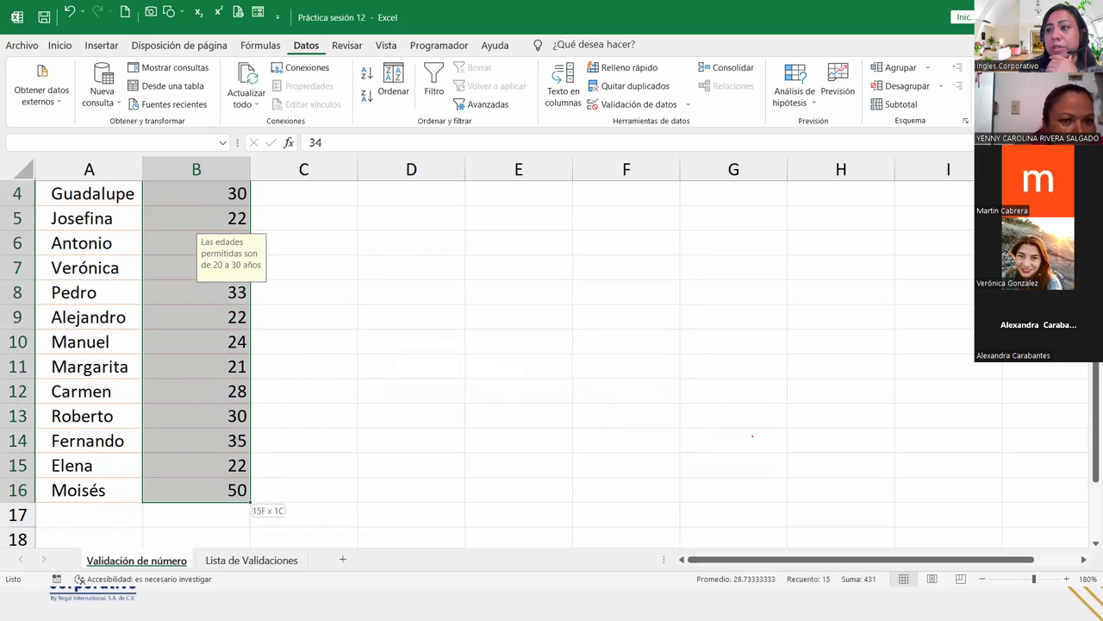
{"action": "scroll", "coordinate": [216, 396], "scroll_direction": "up", "scroll_amount": 2}
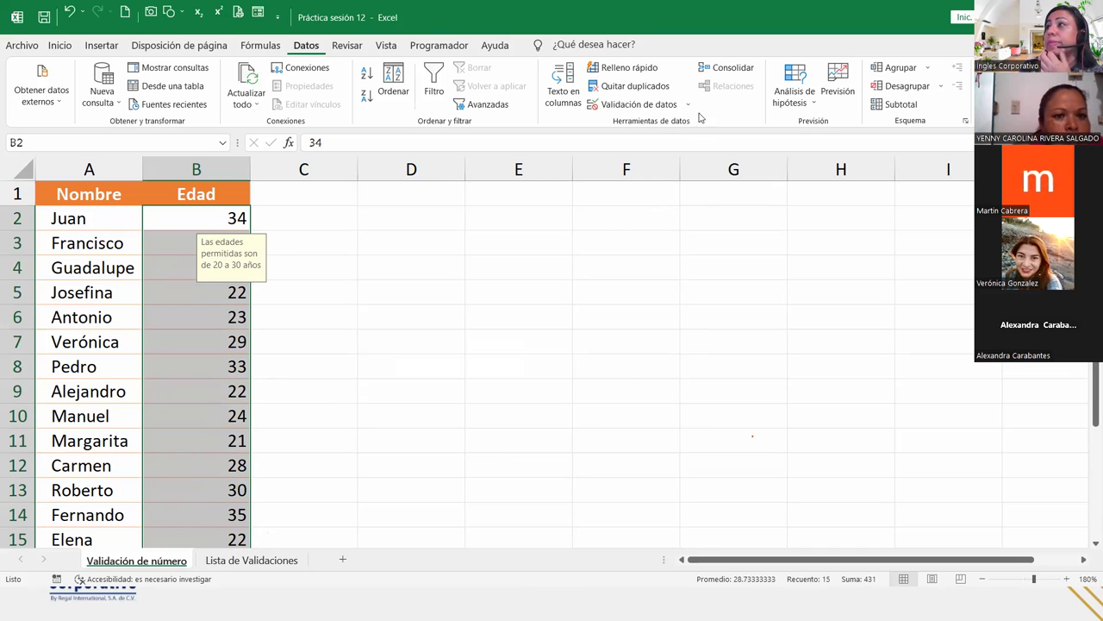
Step: Open the age validation's Mensaje de error tab, trying Advertencia and Información before settling on Alto
{"action": "left_click", "coordinate": [632, 103]}
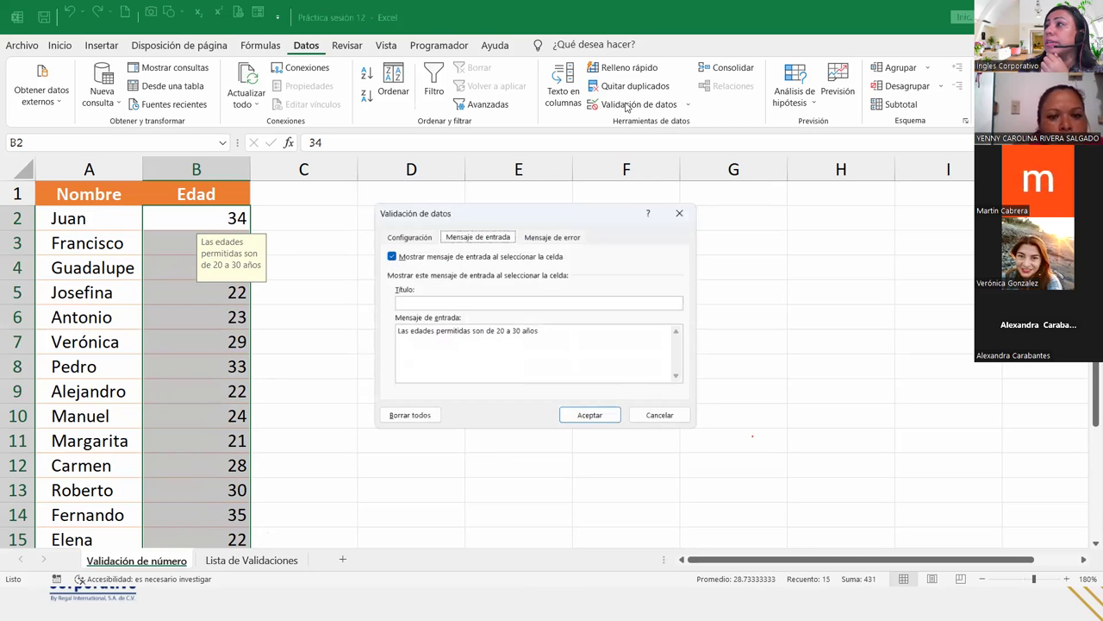
{"action": "left_click", "coordinate": [544, 234]}
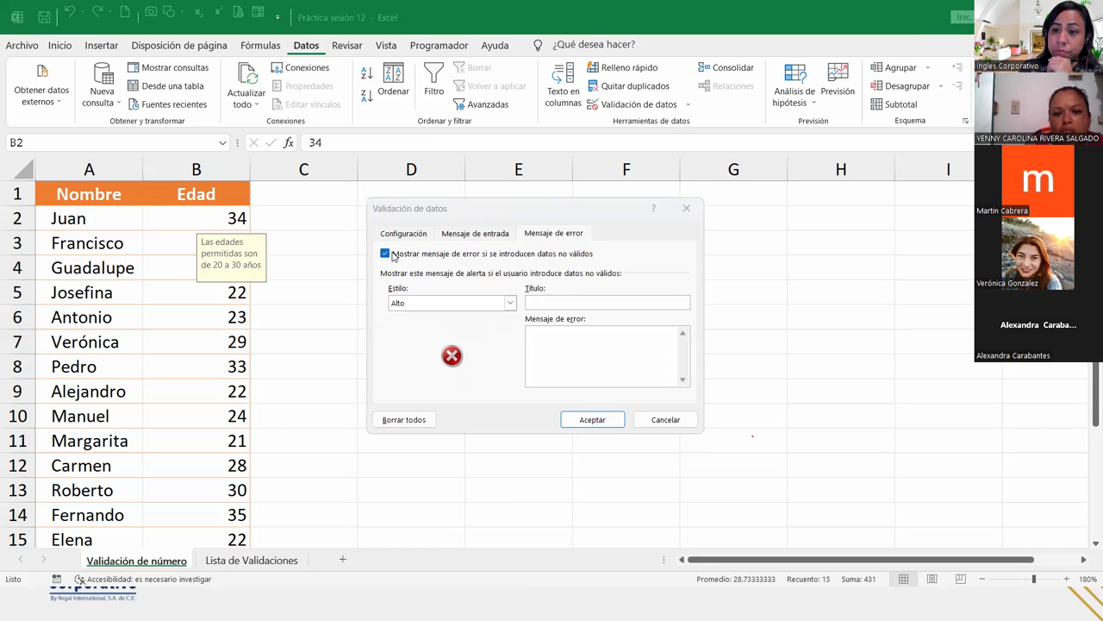
{"action": "left_click", "coordinate": [496, 308]}
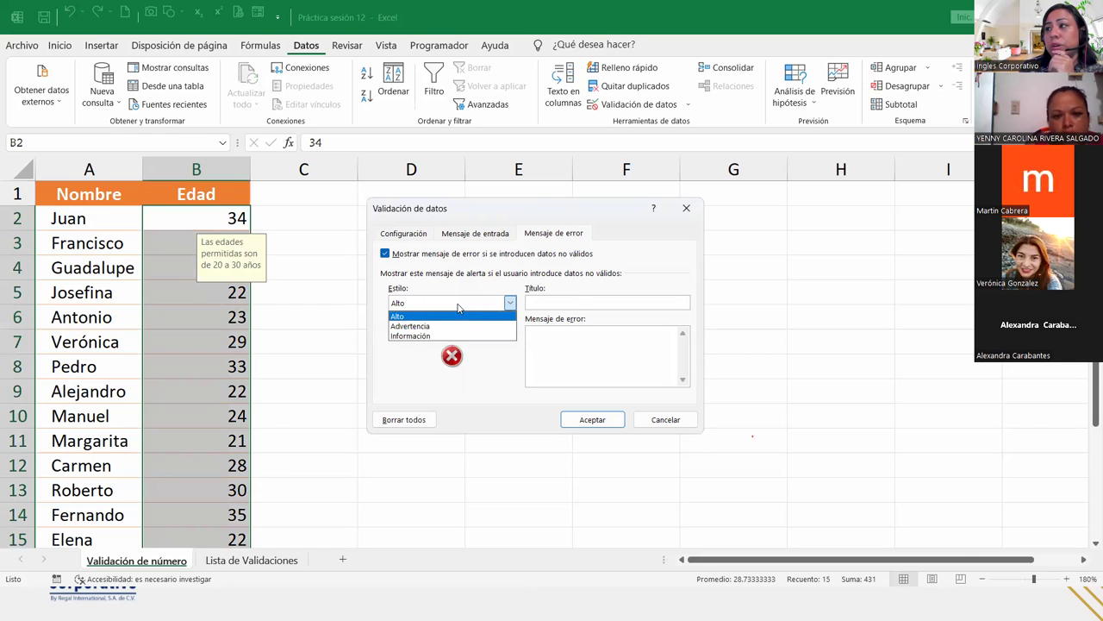
{"action": "left_click", "coordinate": [433, 327]}
{"action": "left_click", "coordinate": [435, 302]}
{"action": "left_click", "coordinate": [422, 335]}
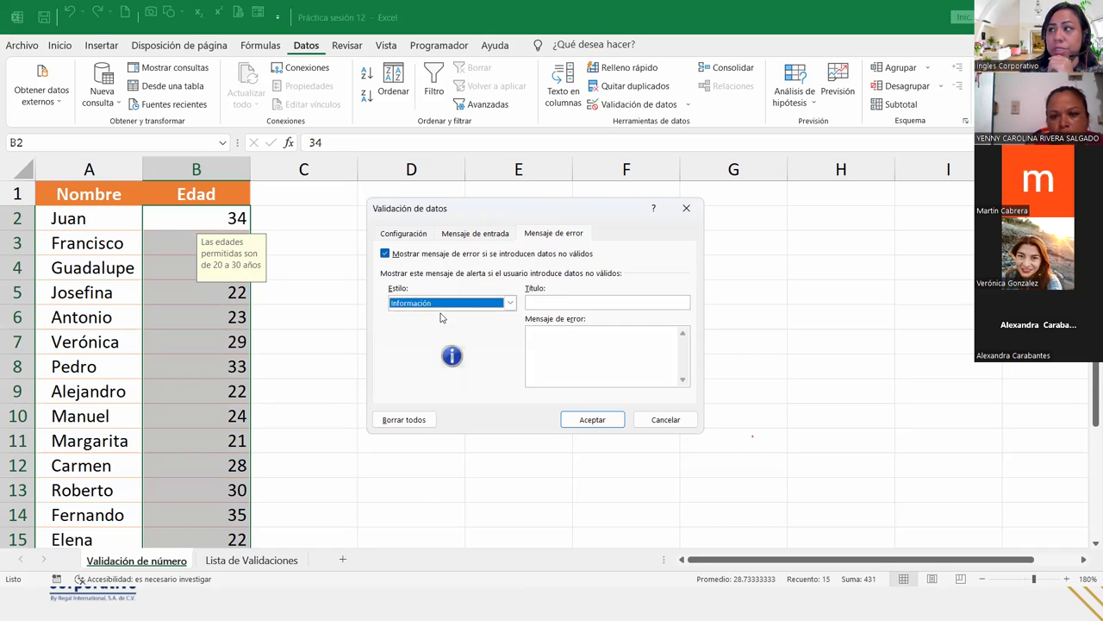
{"action": "left_click", "coordinate": [448, 303]}
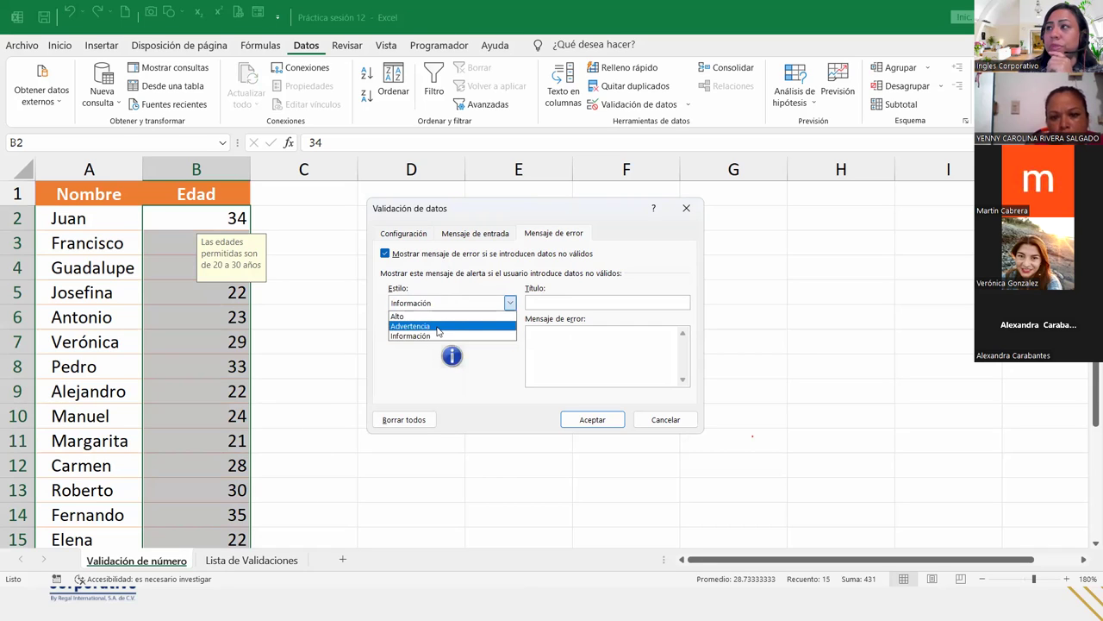
{"action": "left_click", "coordinate": [437, 326]}
{"action": "left_click", "coordinate": [437, 304]}
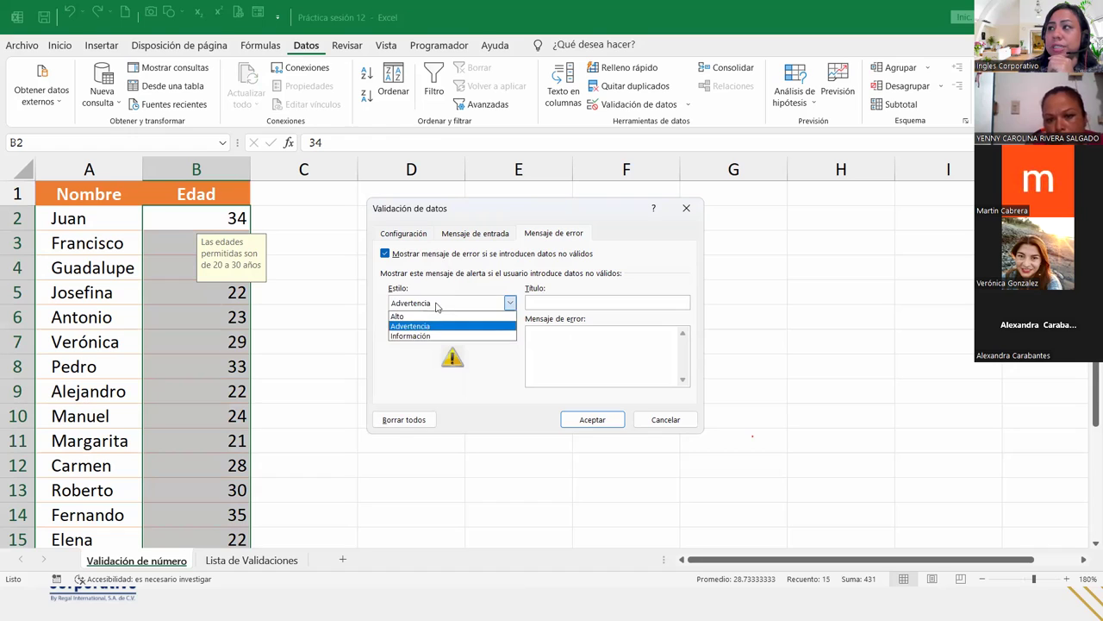
{"action": "left_click", "coordinate": [416, 337]}
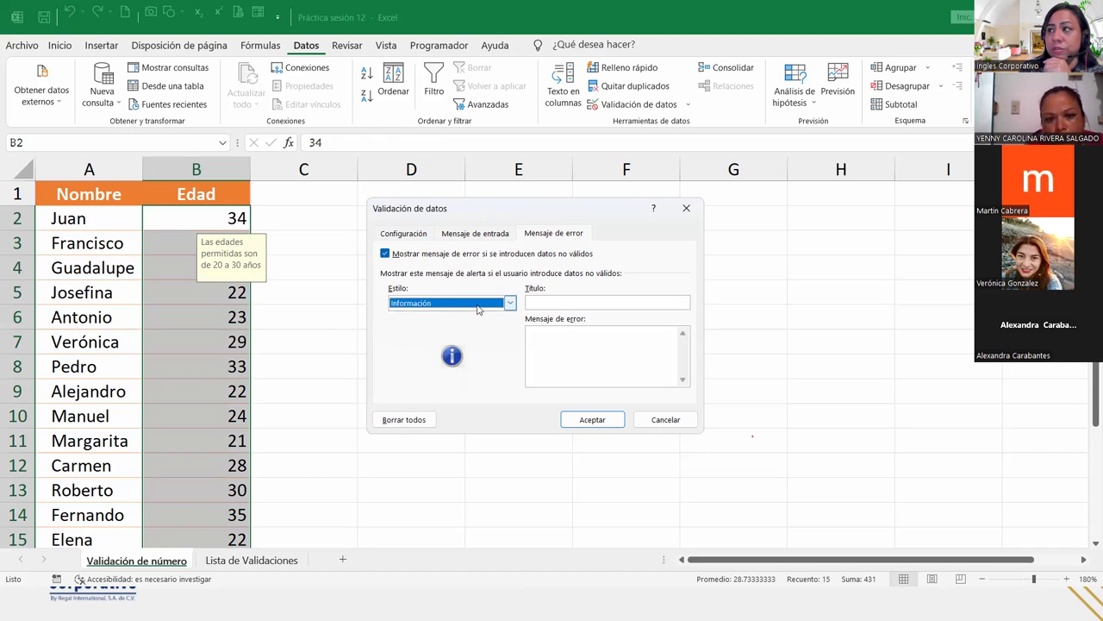
{"action": "left_click", "coordinate": [480, 309]}
{"action": "left_click", "coordinate": [447, 316]}
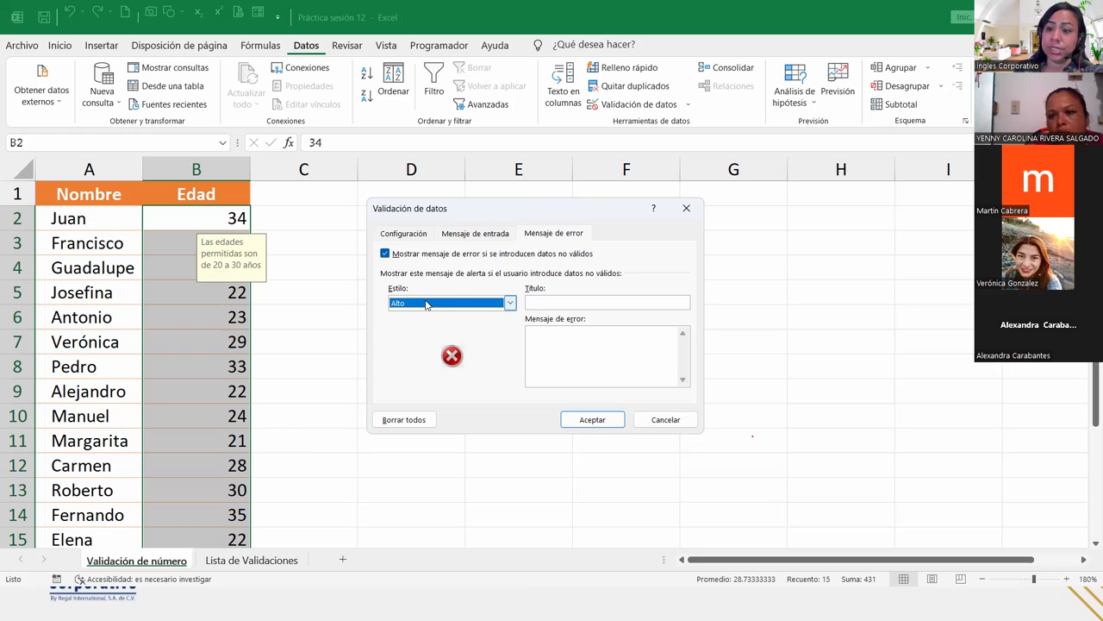
Step: Title the alert 'Edad no autorizada' with message 'Se le recuerda que debe estar en el rango entre 20 y 30 años de edad'
{"action": "left_click", "coordinate": [611, 301]}
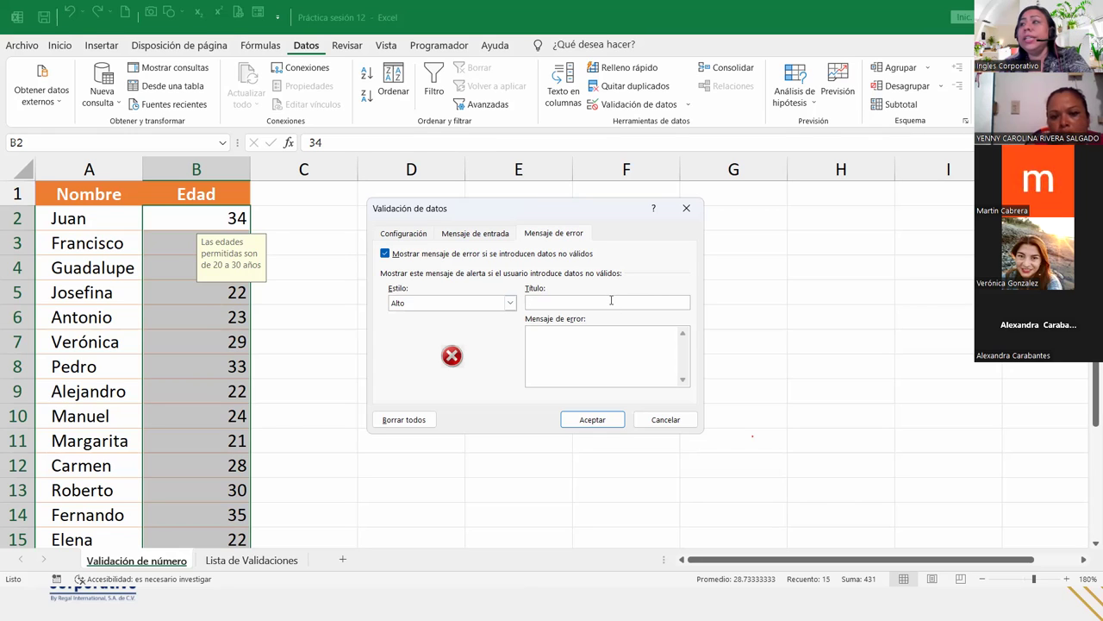
{"action": "type", "text": "Edad no"}
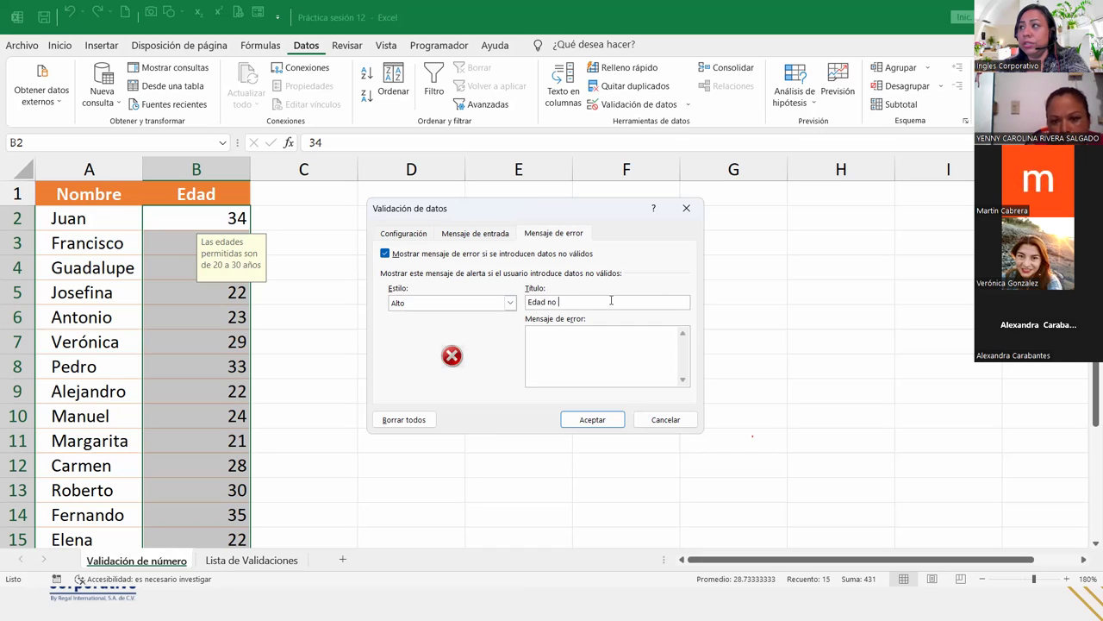
{"action": "type", "text": " auto"}
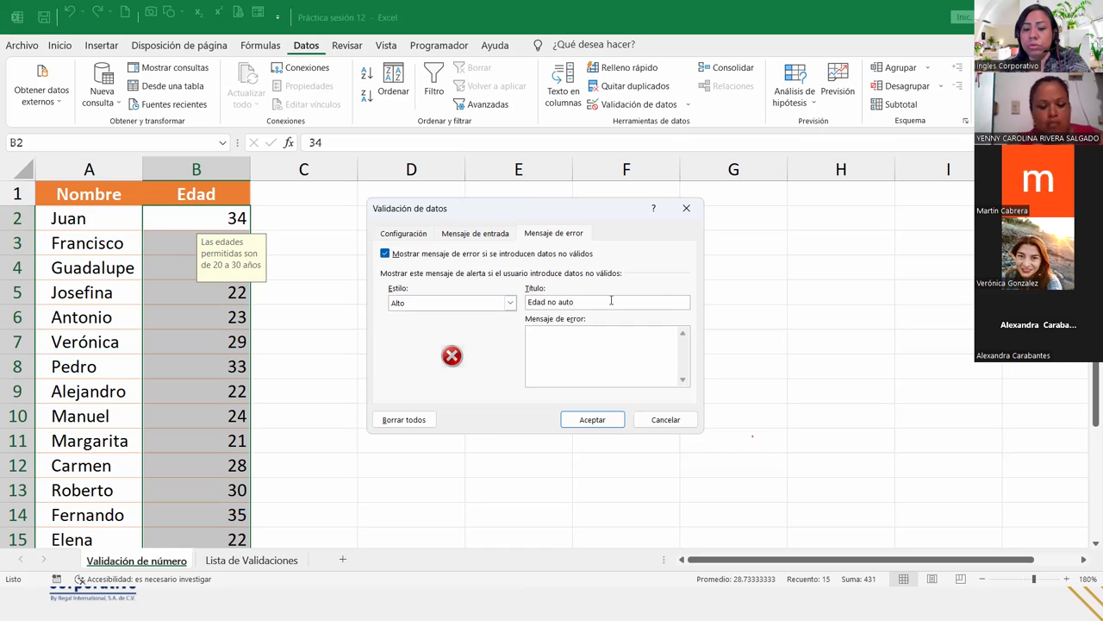
{"action": "type", "text": "rizada"}
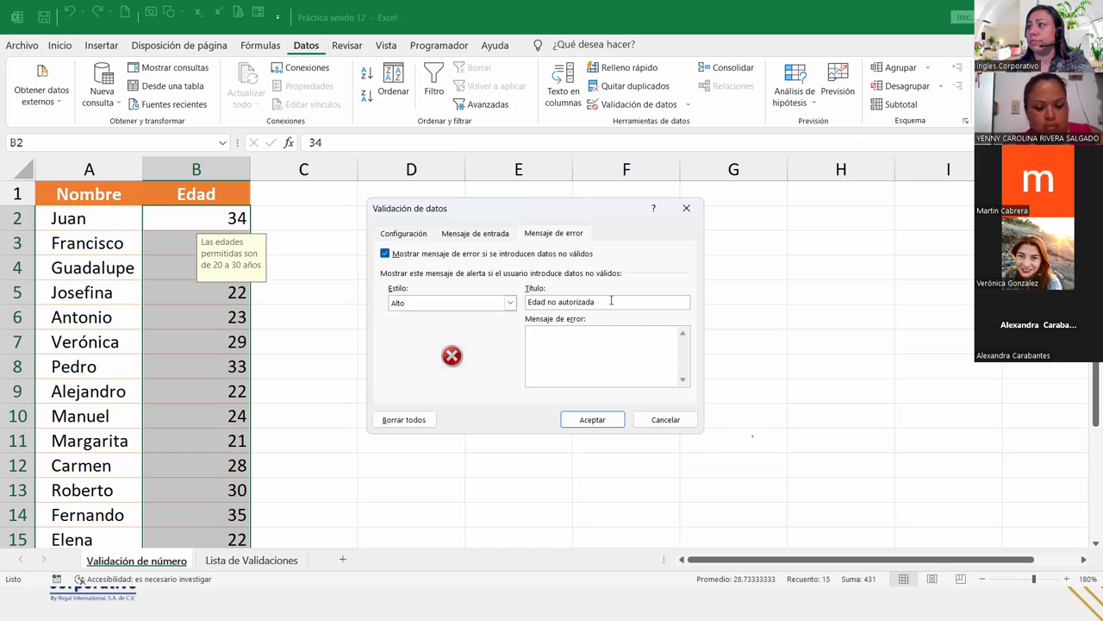
{"action": "left_click", "coordinate": [598, 329]}
{"action": "type", "text": "Se le recuerda que debe estar"}
{"action": "type", "text": " en el r"}
{"action": "type", "text": "anfo"}
{"action": "key", "text": "BackSpace"}
{"action": "key", "text": "BackSpace"}
{"action": "type", "text": "go entre 20 "}
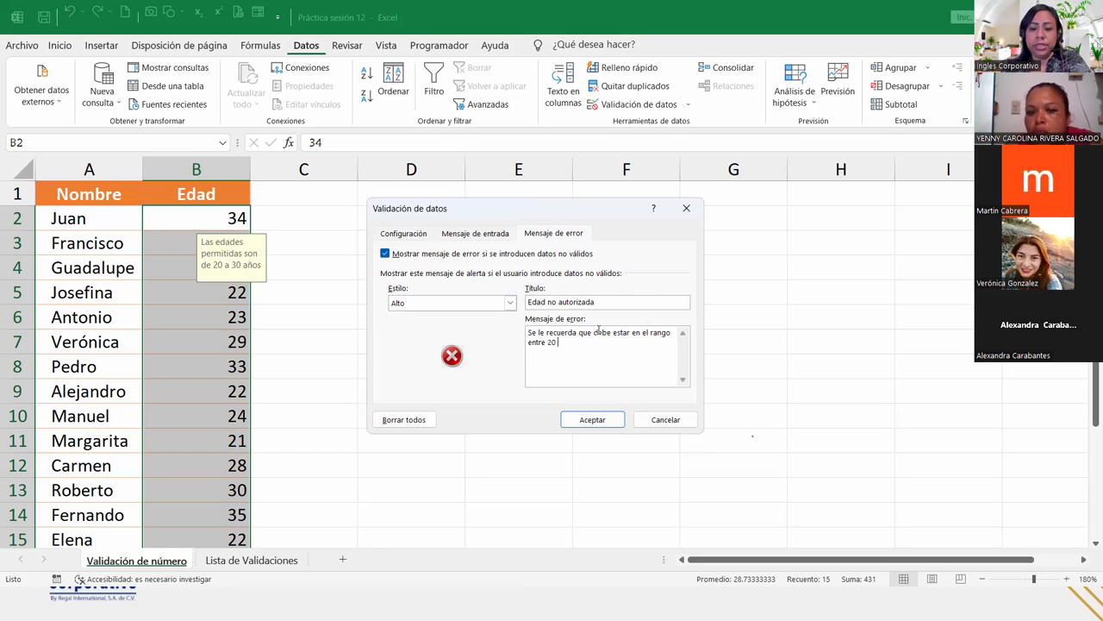
{"action": "type", "text": "y 30 años de edad."}
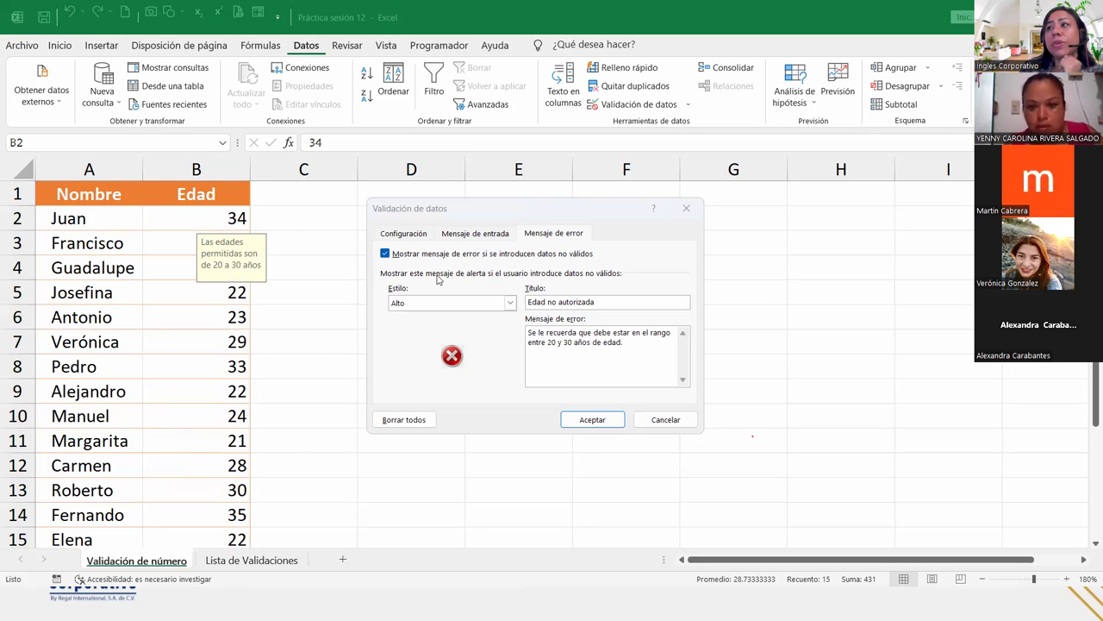
Step: Review the Configuración and Mensaje de entrada tabs, then apply the validation with its error alert
{"action": "left_click", "coordinate": [398, 233]}
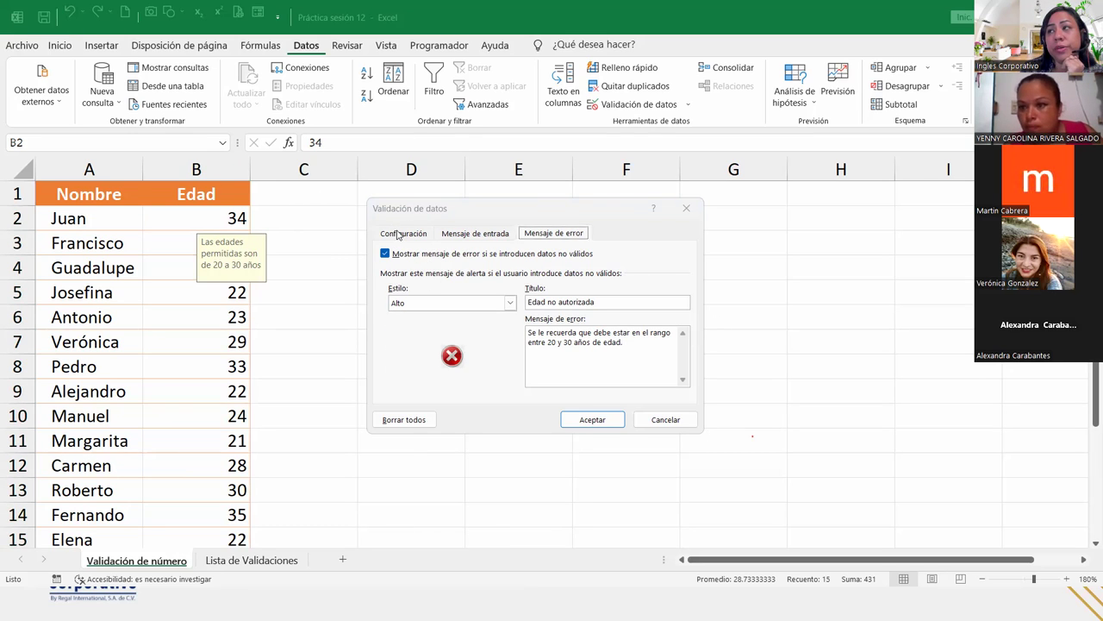
{"action": "left_click", "coordinate": [467, 234]}
{"action": "left_click", "coordinate": [552, 235]}
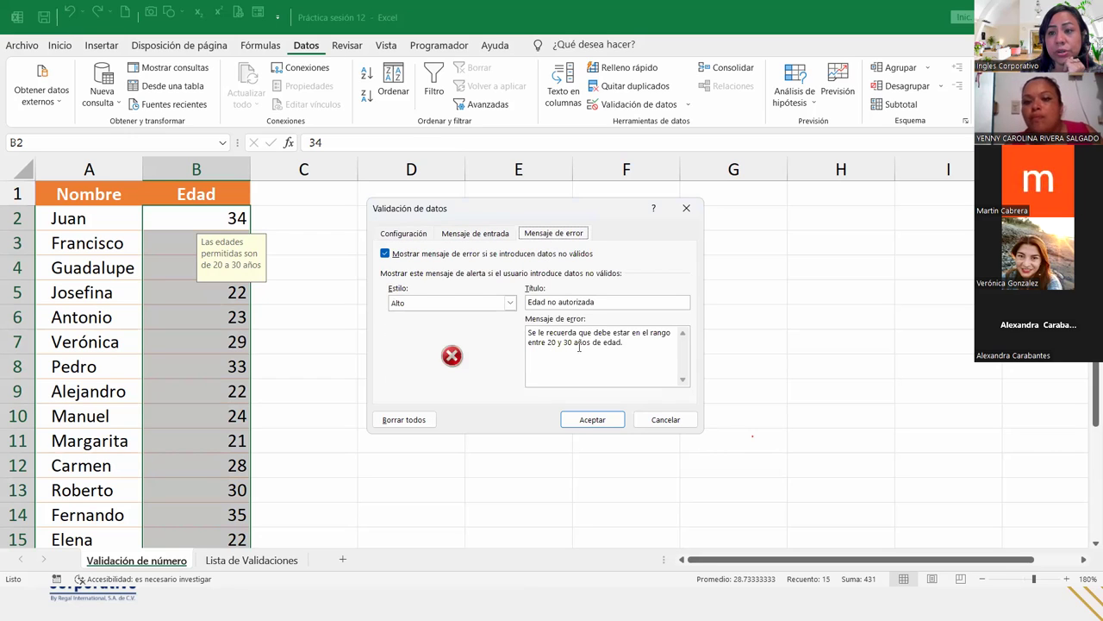
{"action": "left_click", "coordinate": [618, 425]}
{"action": "left_click", "coordinate": [179, 223]}
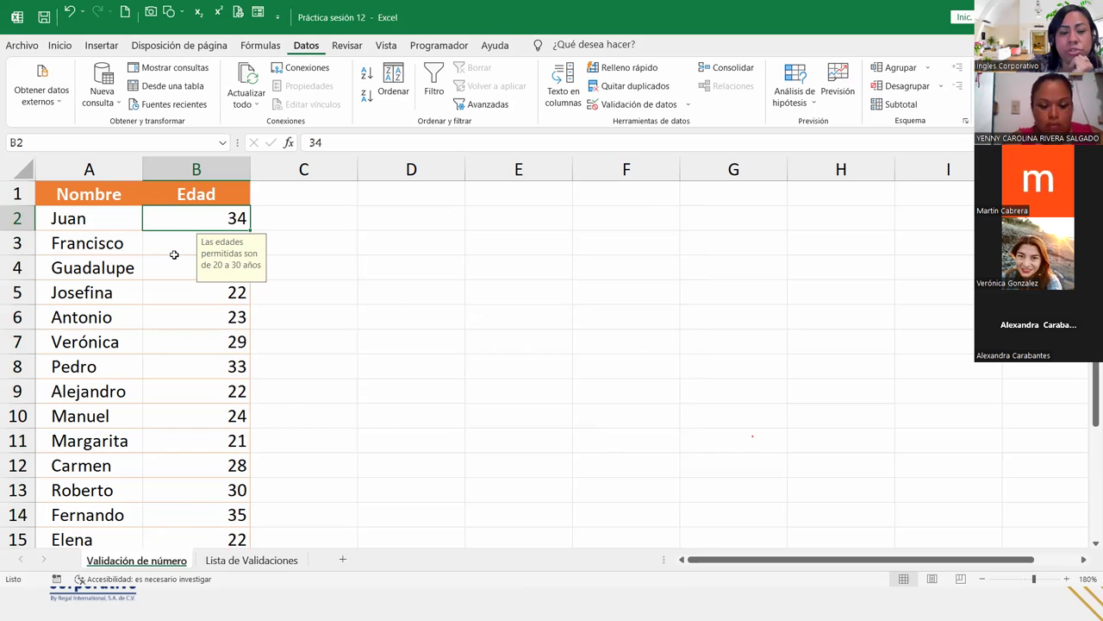
{"action": "type", "text": "18"}
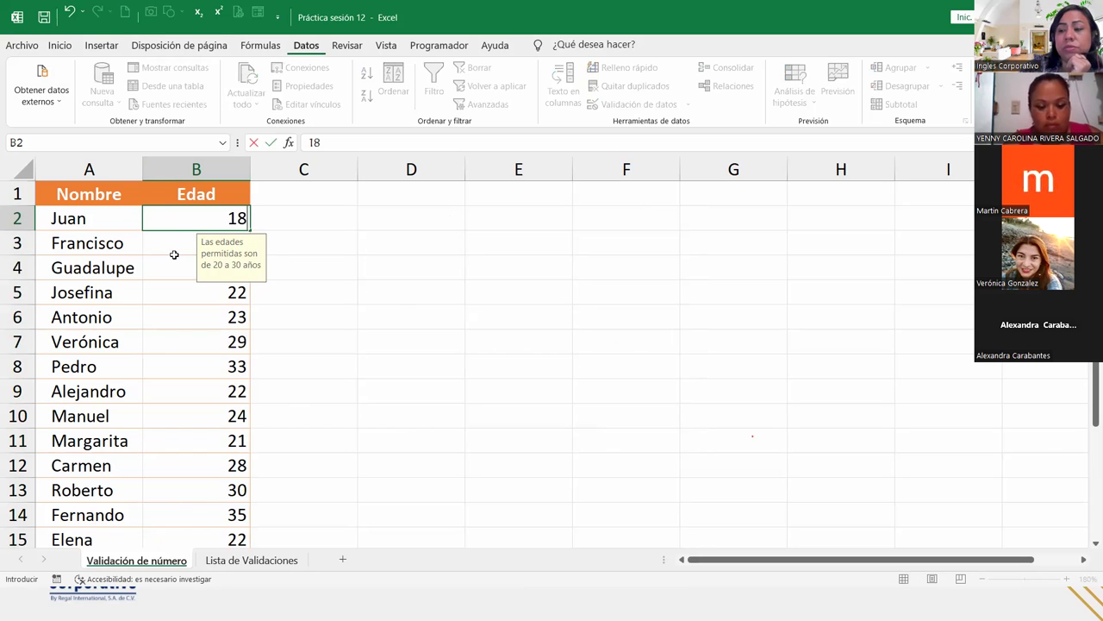
{"action": "key", "text": "Return"}
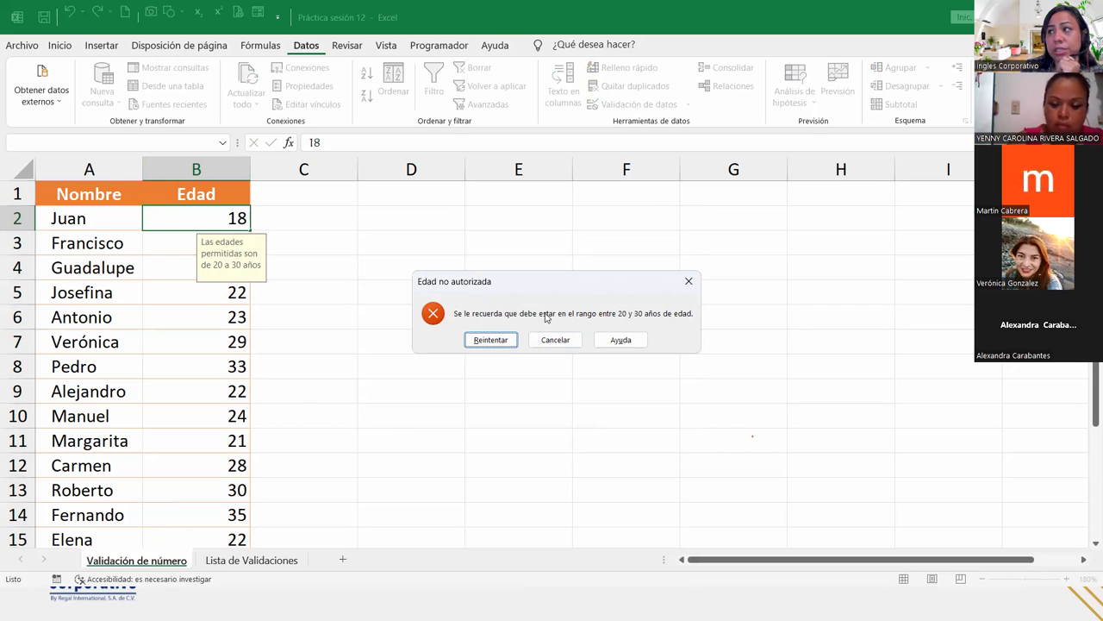
{"action": "left_click", "coordinate": [491, 340]}
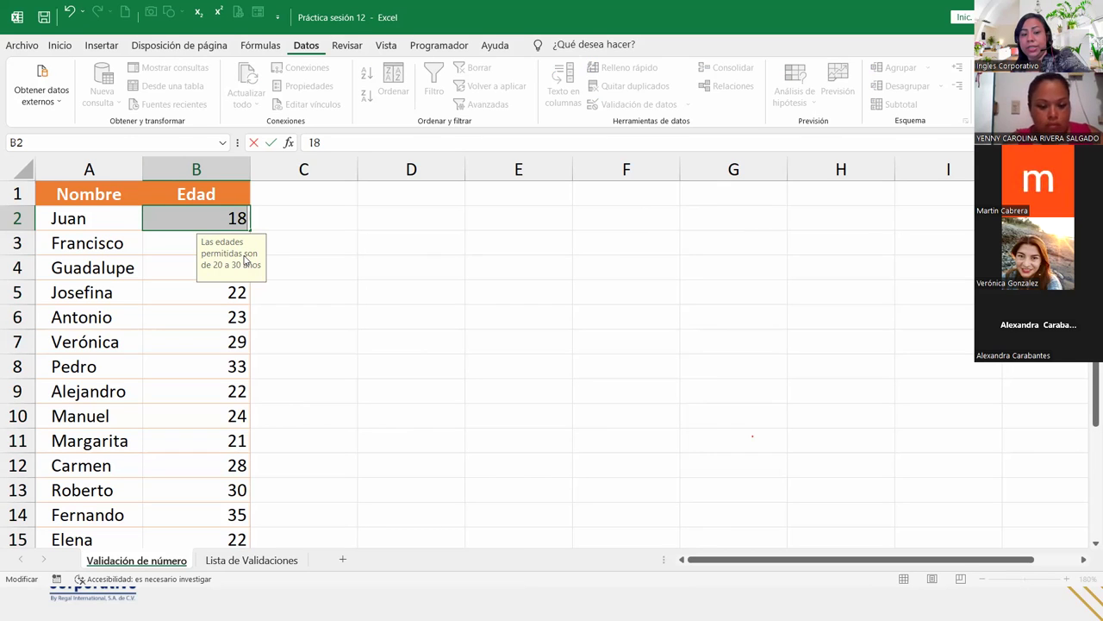
{"action": "key", "text": "Escape"}
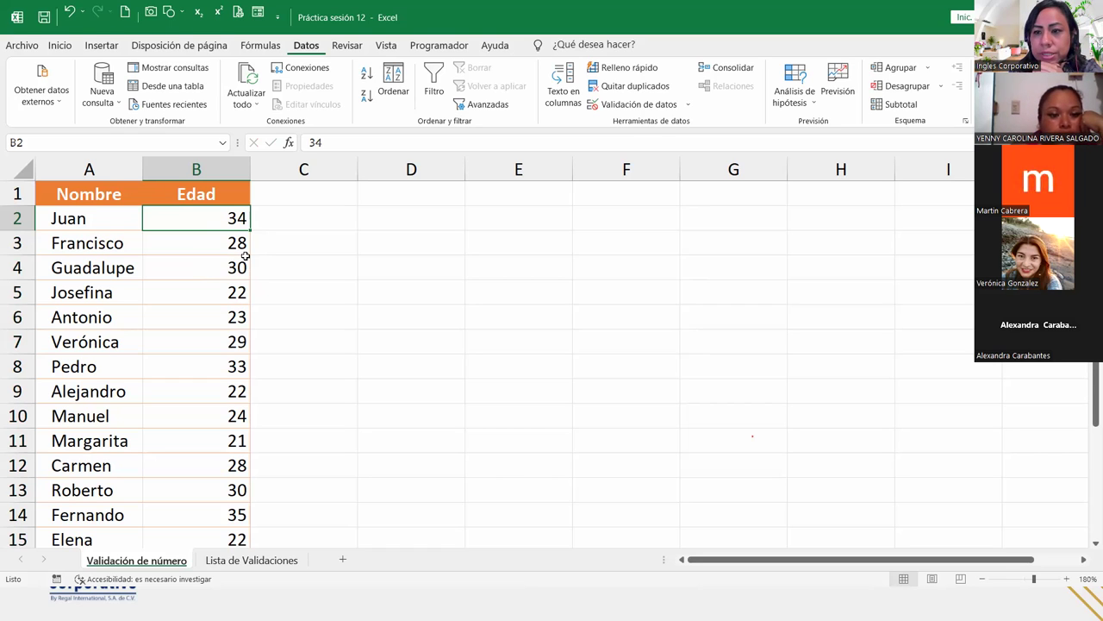
{"action": "left_click", "coordinate": [244, 262]}
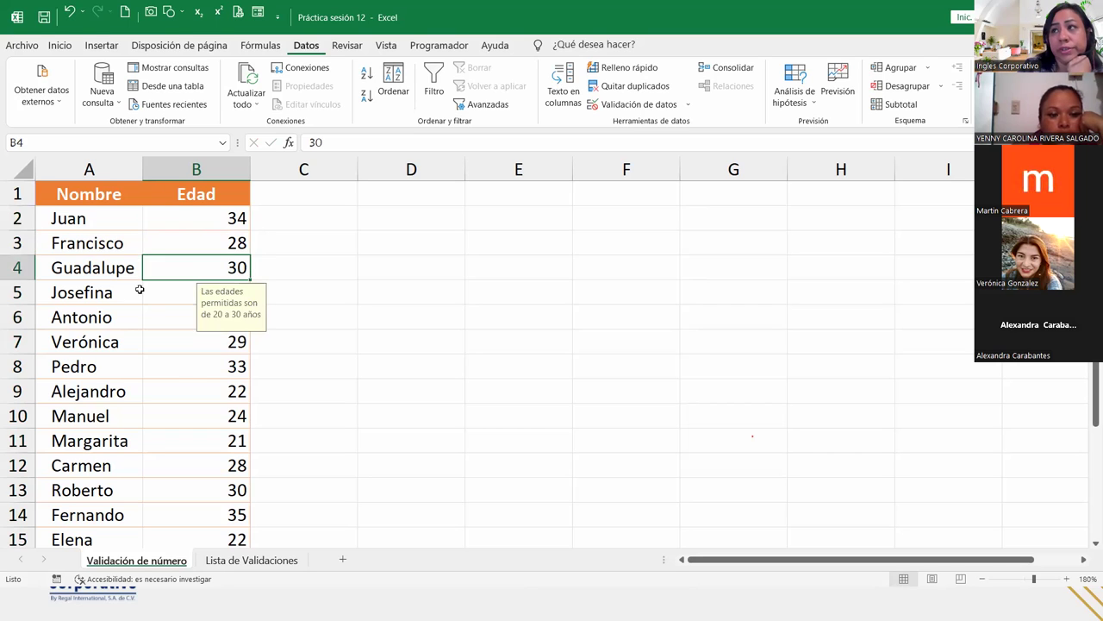
{"action": "left_click", "coordinate": [184, 377]}
{"action": "left_click", "coordinate": [214, 448]}
{"action": "left_click", "coordinate": [207, 345]}
{"action": "left_click", "coordinate": [207, 291]}
{"action": "left_click", "coordinate": [206, 270]}
{"action": "left_click", "coordinate": [208, 223]}
{"action": "left_click", "coordinate": [201, 519]}
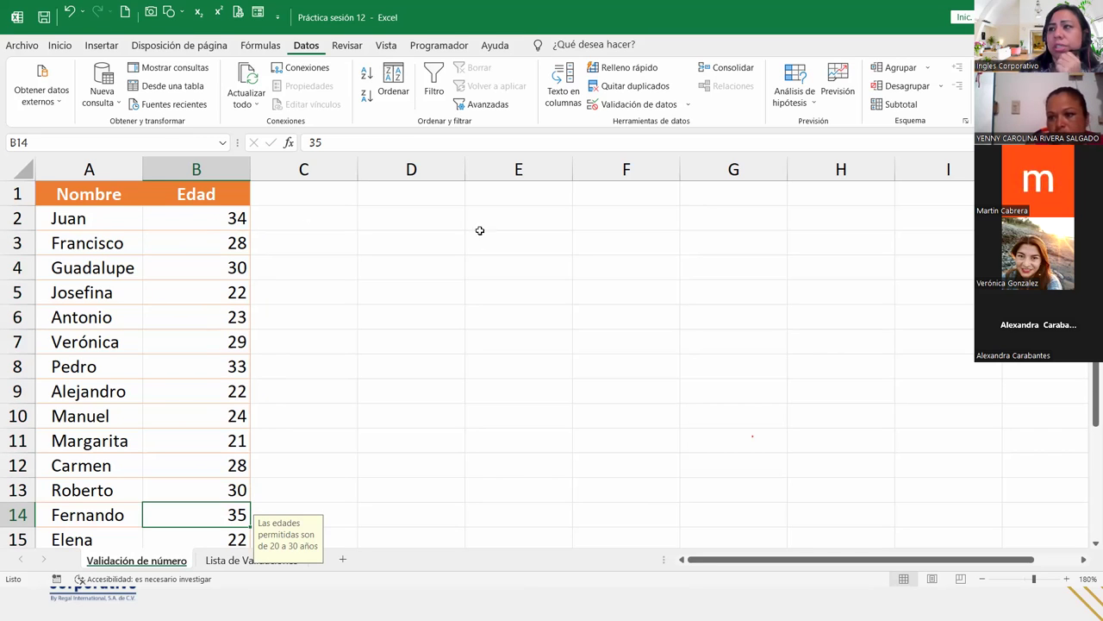
{"action": "scroll", "coordinate": [205, 349], "scroll_direction": "down", "scroll_amount": 2}
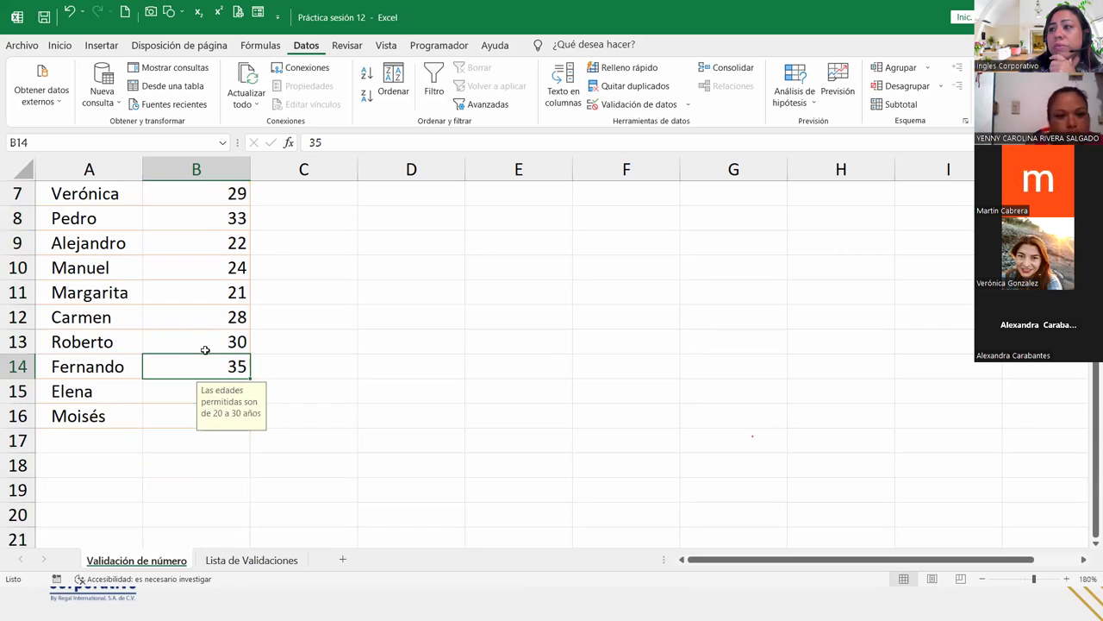
{"action": "scroll", "coordinate": [214, 337], "scroll_direction": "up", "scroll_amount": 2}
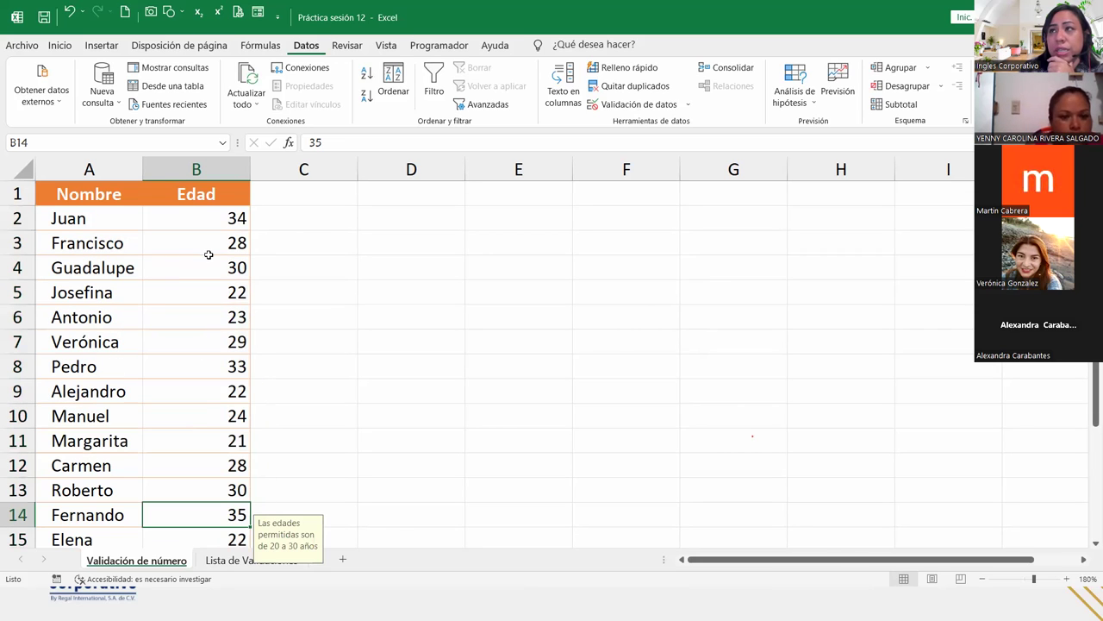
{"action": "left_click", "coordinate": [216, 217]}
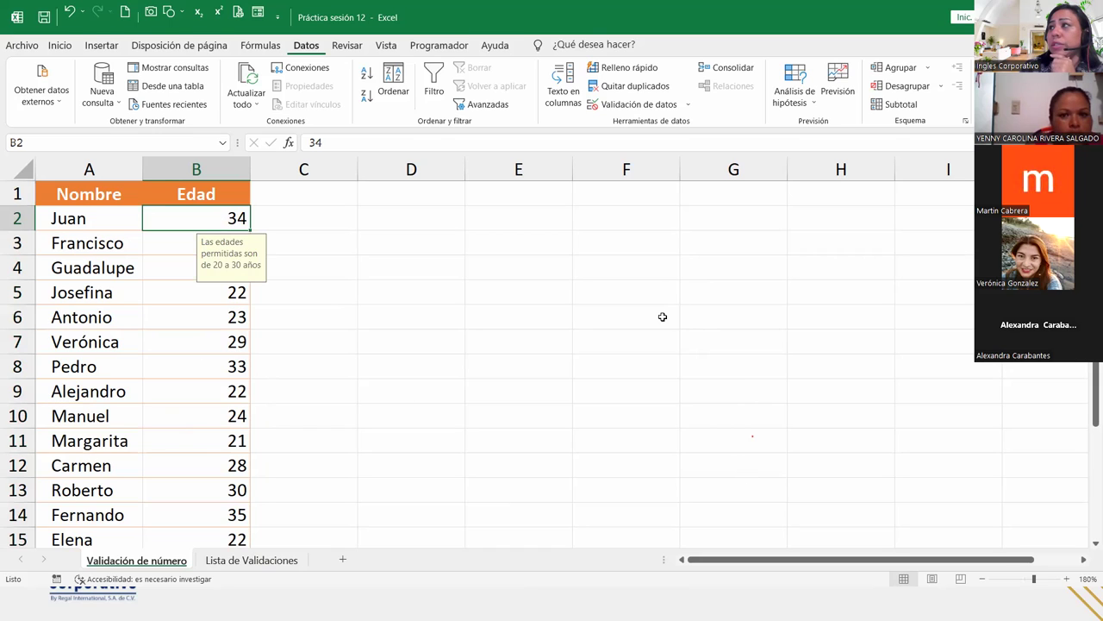
Step: Circle the invalid ages 34, 33 and 35 in red, then reopen Validación de datos
{"action": "left_click", "coordinate": [689, 106]}
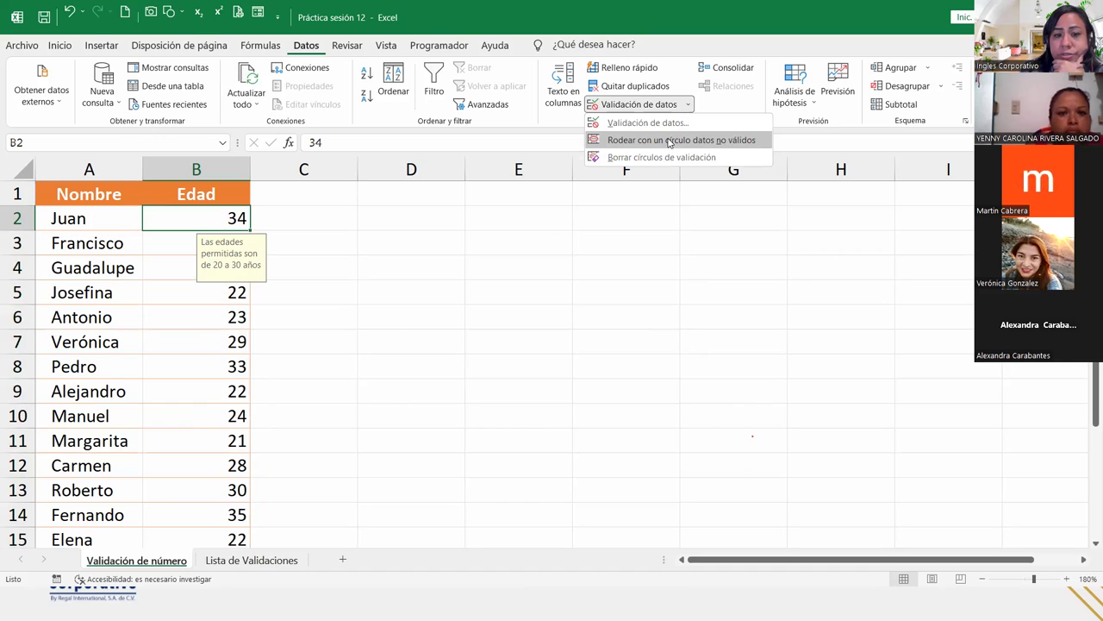
{"action": "left_click", "coordinate": [670, 140]}
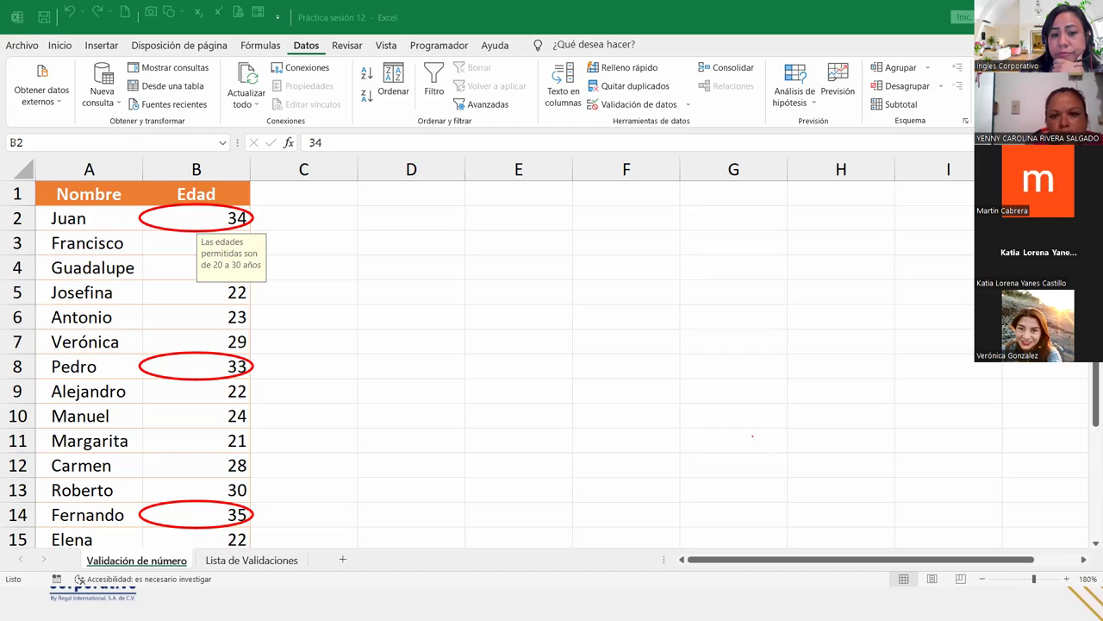
{"action": "left_click", "coordinate": [663, 105]}
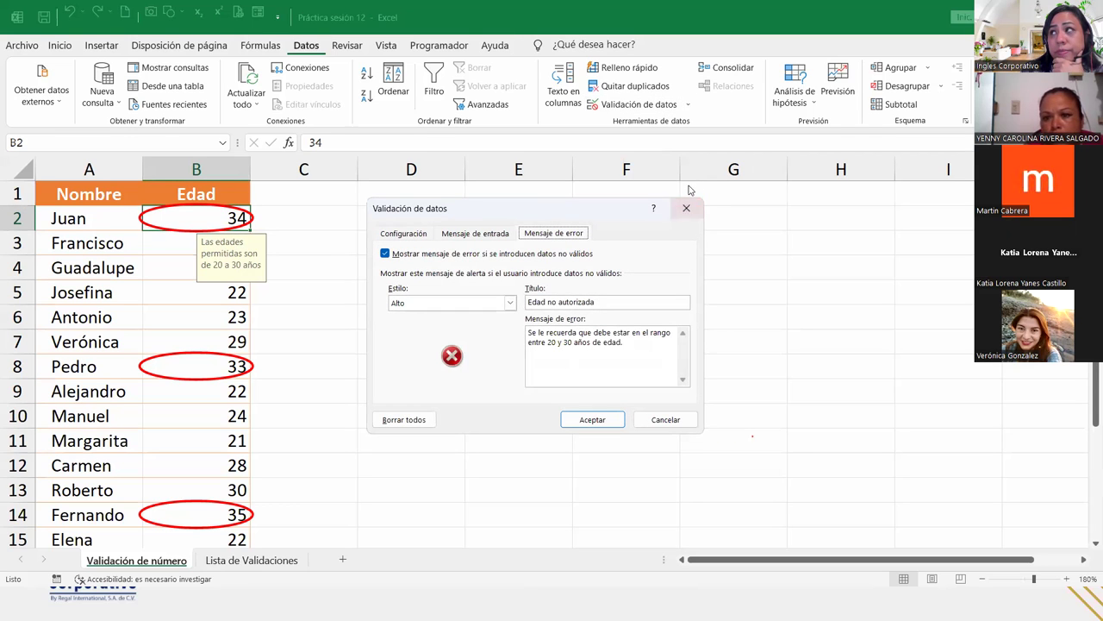
Step: Close the validation dialog and adjust the zoom to see the full age list, with 50 now circled
{"action": "left_click", "coordinate": [687, 207]}
{"action": "left_click", "coordinate": [688, 104]}
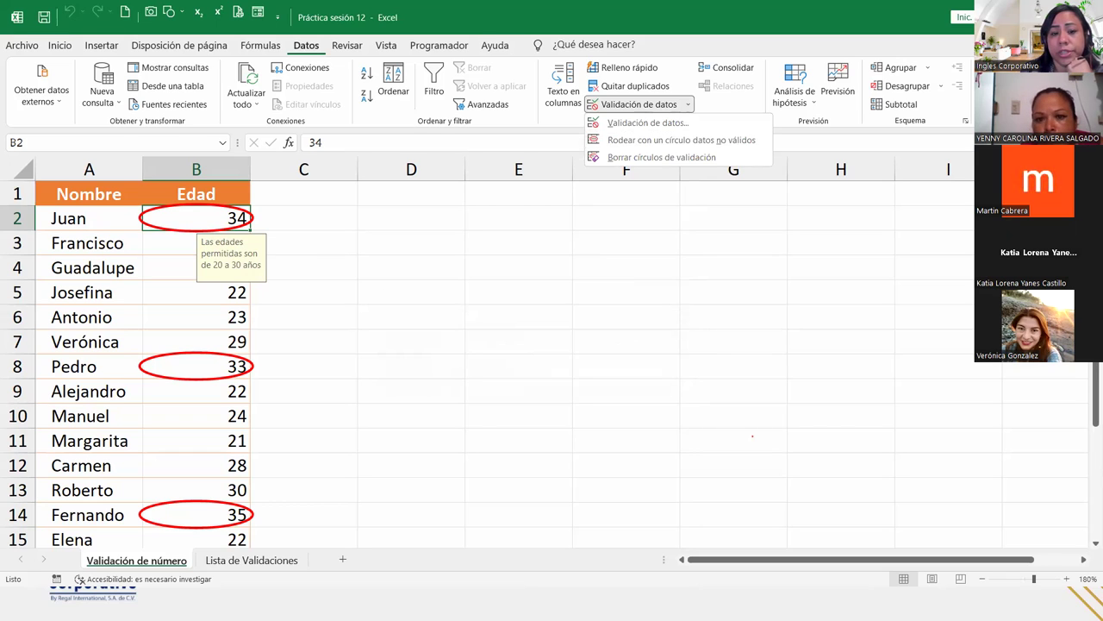
{"action": "key", "text": "alt+Tab"}
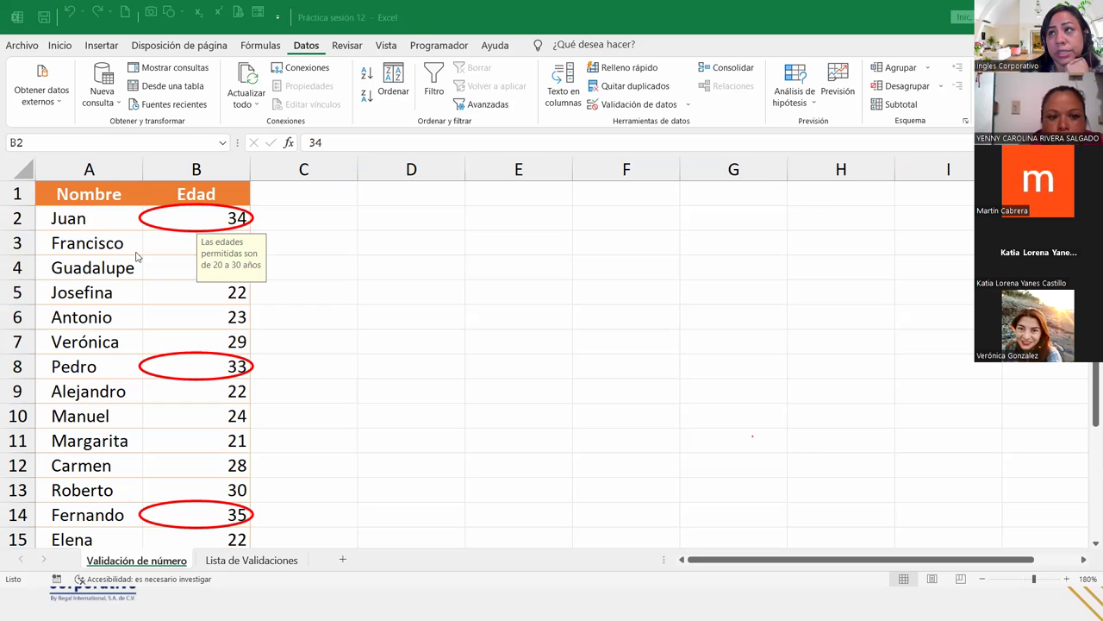
{"action": "left_click", "coordinate": [153, 246]}
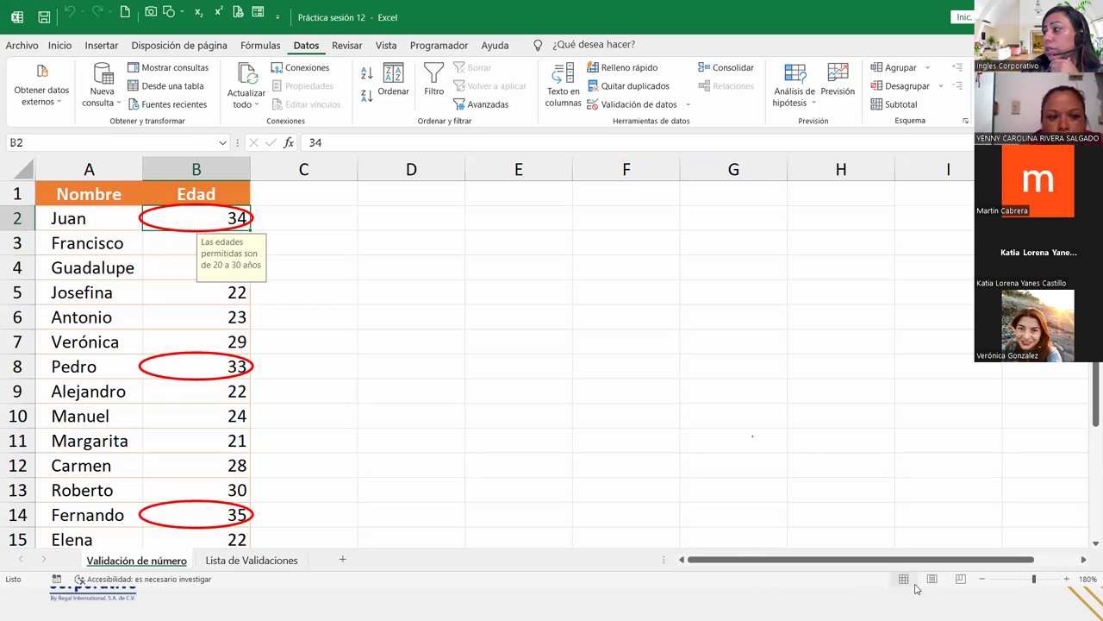
{"action": "left_click_drag", "start_coordinate": [992, 582], "coordinate": [1021, 582]}
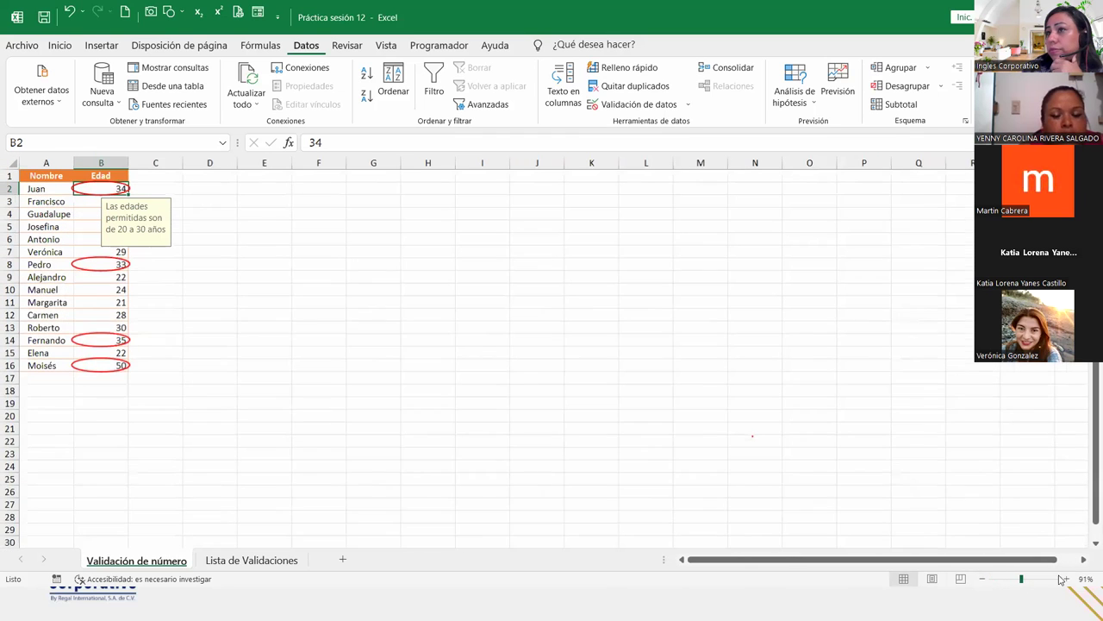
{"action": "left_click", "coordinate": [1070, 582]}
Step: Zoom back in to 130% and replace the age 50 in B16 with 30, clearing its red circle
{"action": "left_click", "coordinate": [1069, 582]}
{"action": "left_click", "coordinate": [1070, 582]}
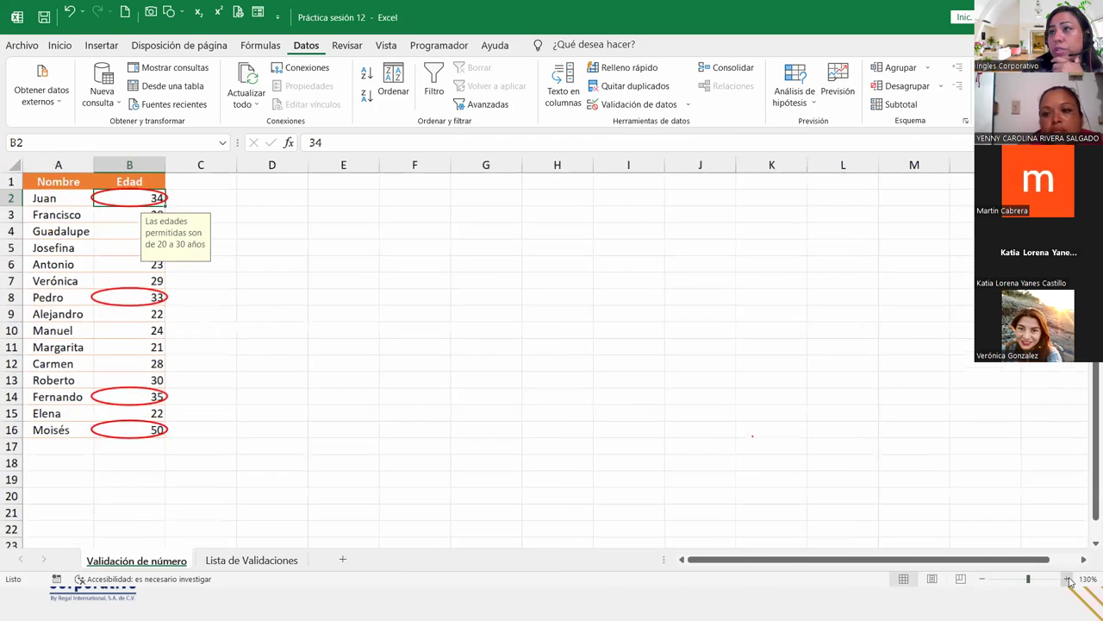
{"action": "left_click", "coordinate": [1070, 581]}
{"action": "left_click", "coordinate": [1069, 582]}
{"action": "left_click", "coordinate": [1069, 581]}
{"action": "left_click", "coordinate": [1070, 581]}
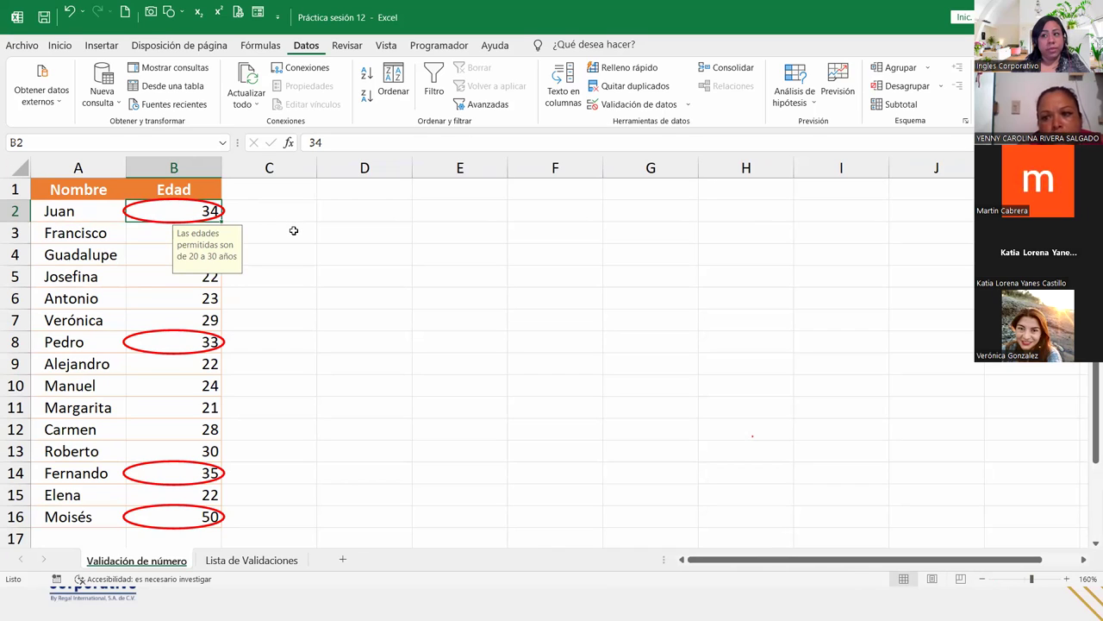
{"action": "left_click", "coordinate": [157, 516]}
{"action": "type", "text": "30"}
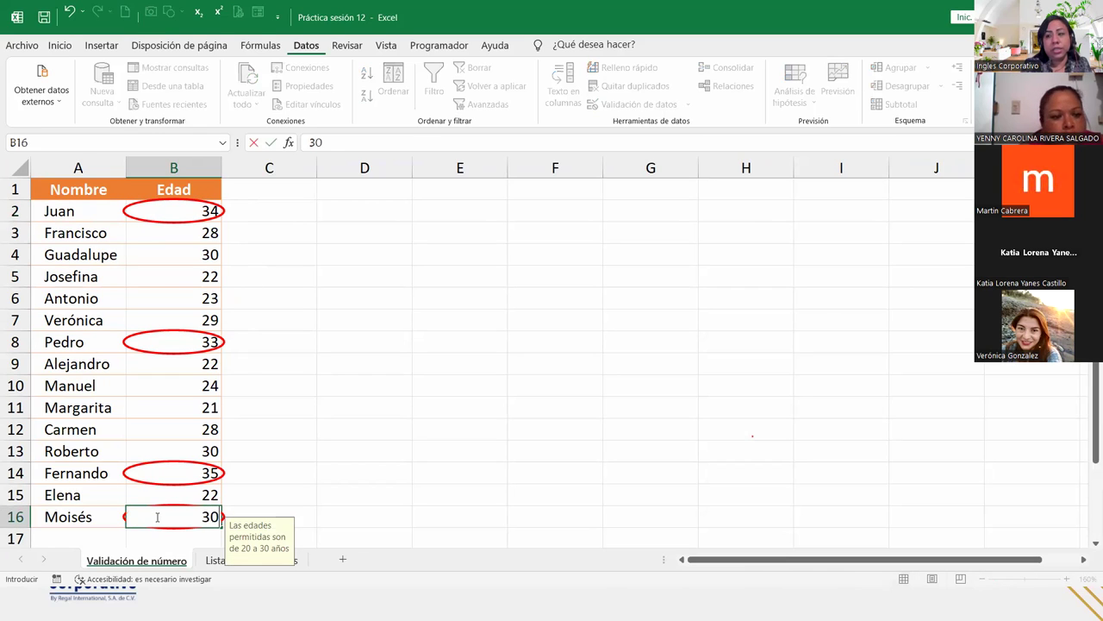
{"action": "key", "text": "Return"}
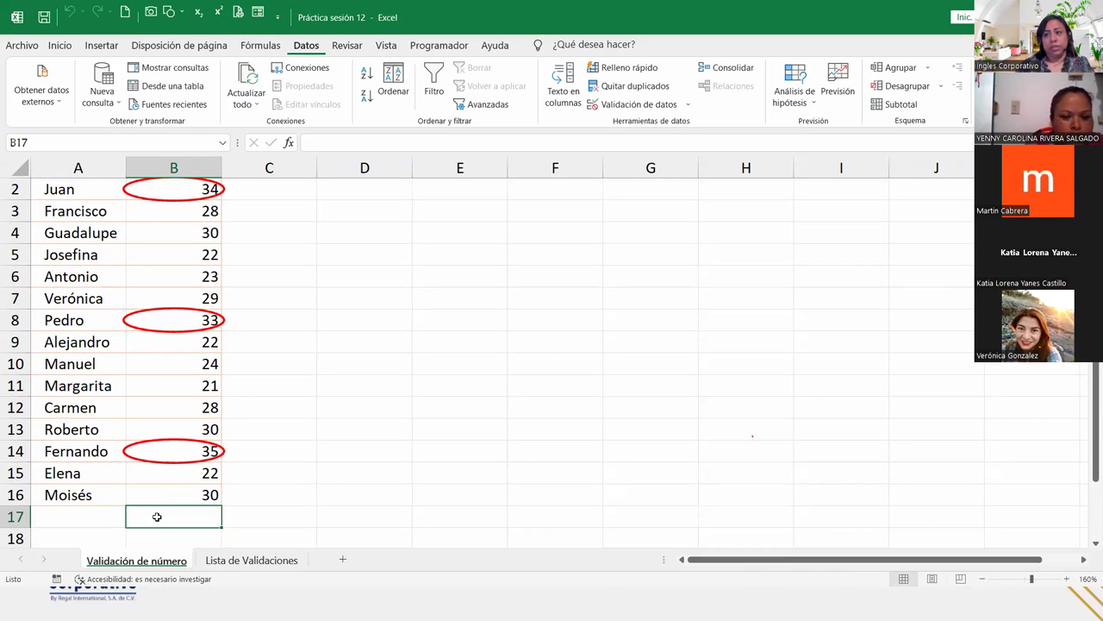
{"action": "left_click", "coordinate": [156, 495]}
{"action": "scroll", "coordinate": [309, 495], "scroll_direction": "up", "scroll_amount": 1}
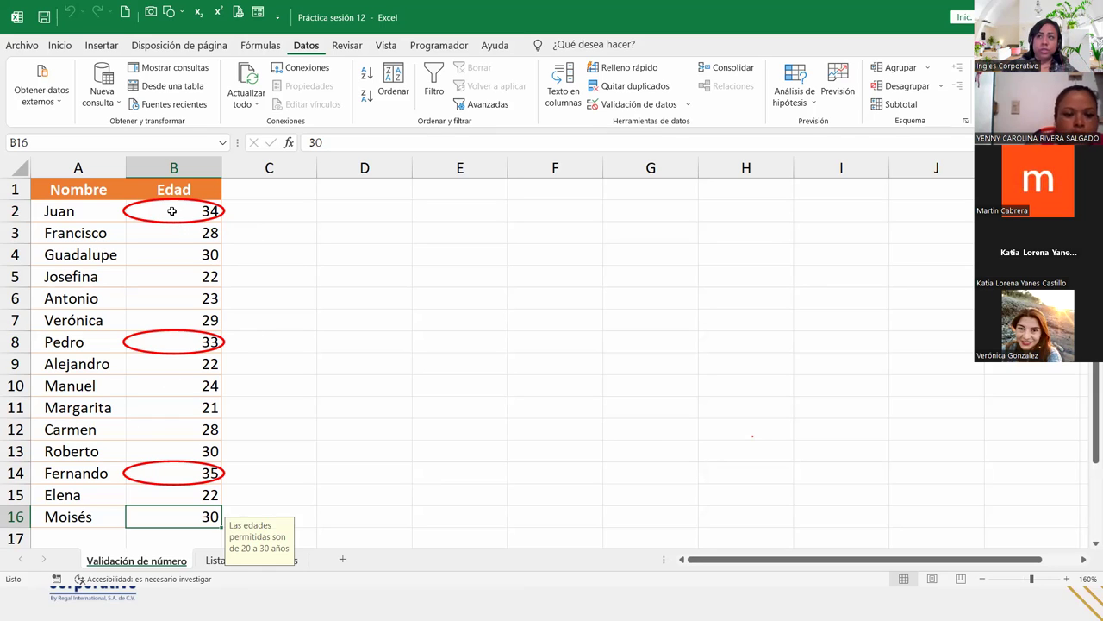
{"action": "left_click", "coordinate": [172, 211]}
{"action": "left_click", "coordinate": [169, 270]}
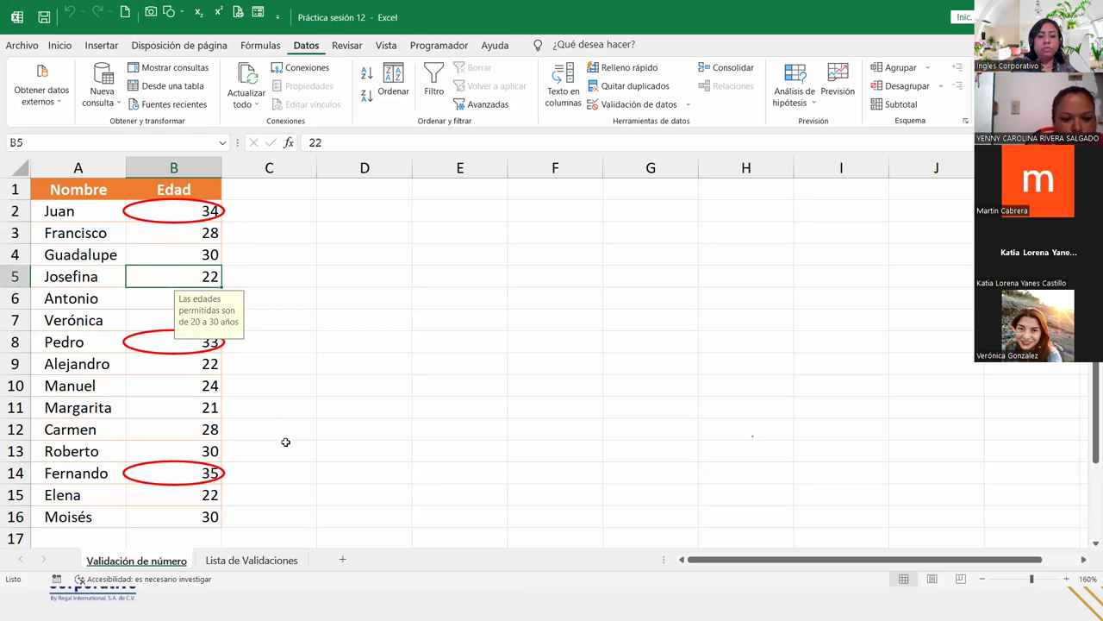
{"action": "type", "text": "6"}
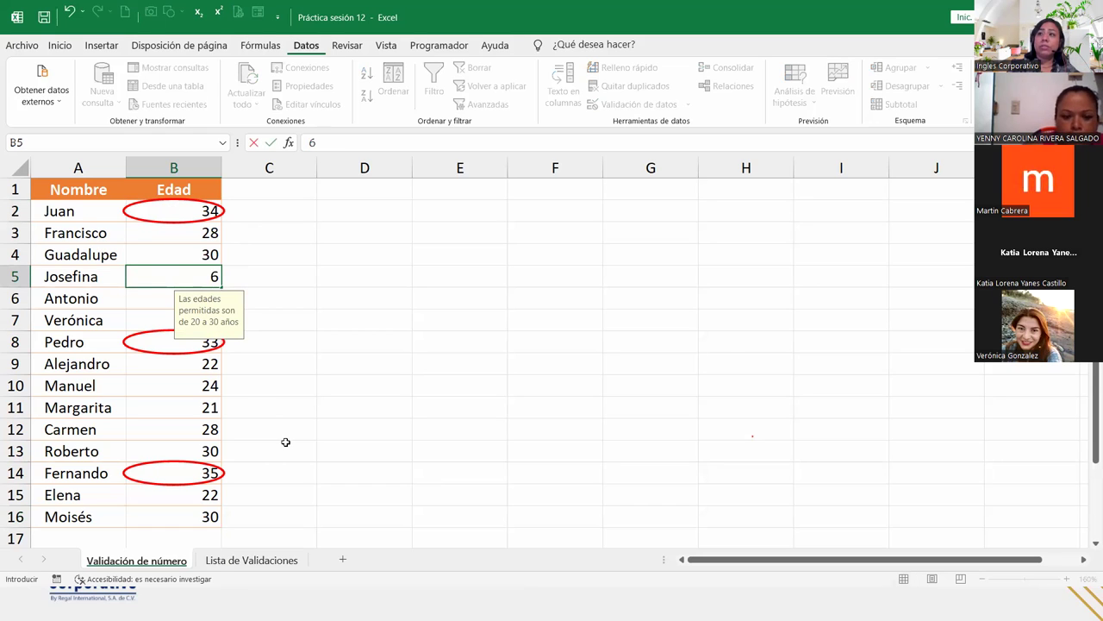
{"action": "key", "text": "Return"}
{"action": "key", "text": "Return"}
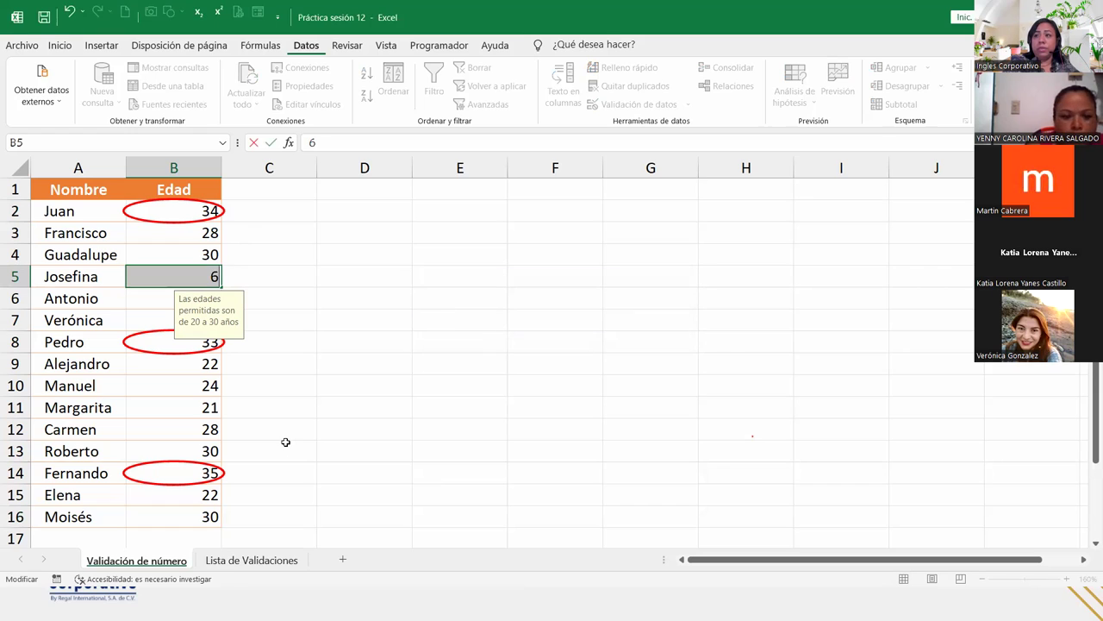
{"action": "type", "text": "87643"}
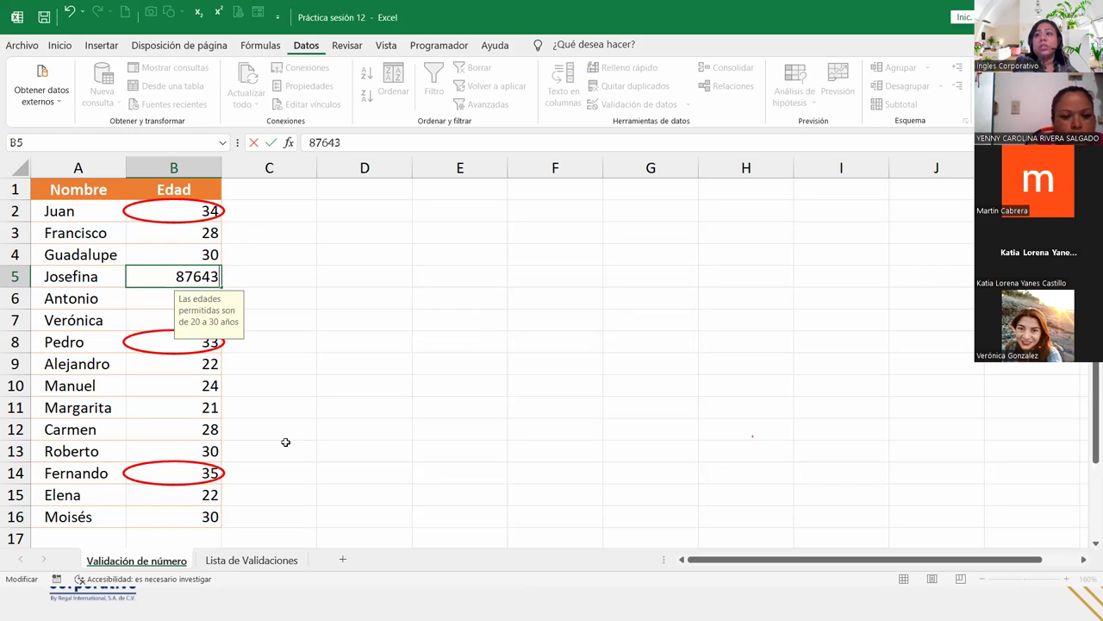
{"action": "key", "text": "Return"}
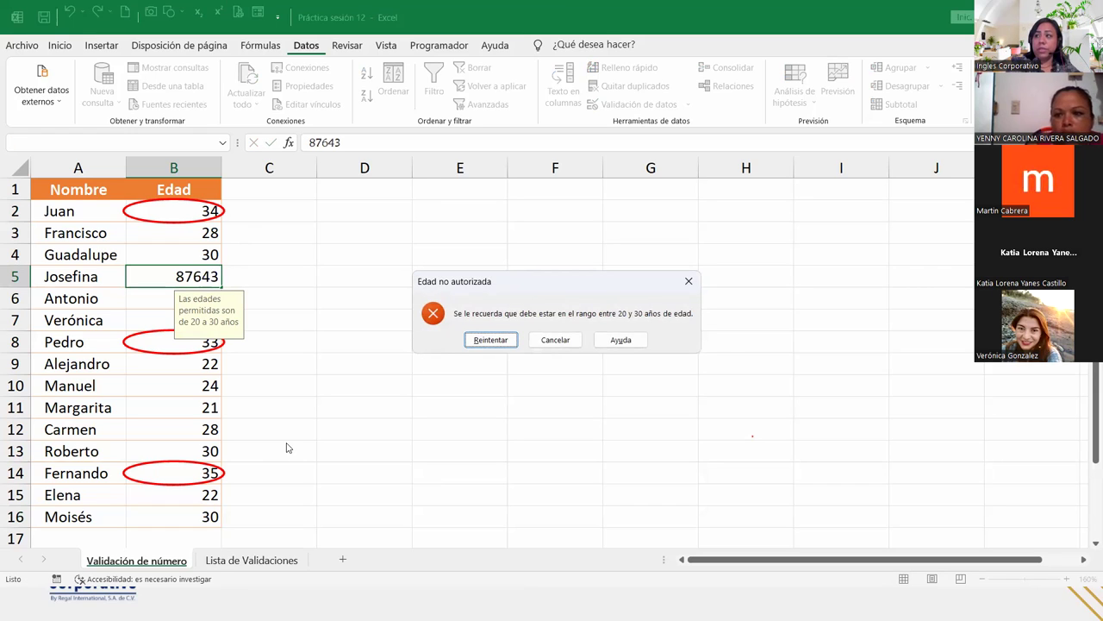
{"action": "key", "text": "Return"}
{"action": "key", "text": "Escape"}
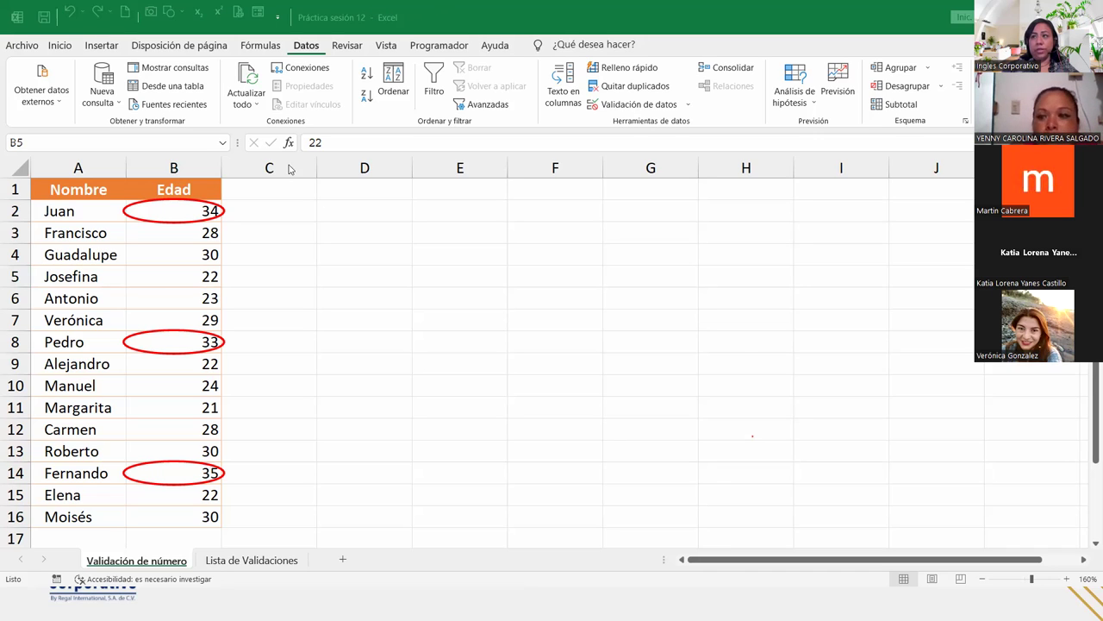
{"action": "key", "text": "alt+Tab"}
{"action": "left_click", "coordinate": [323, 197]}
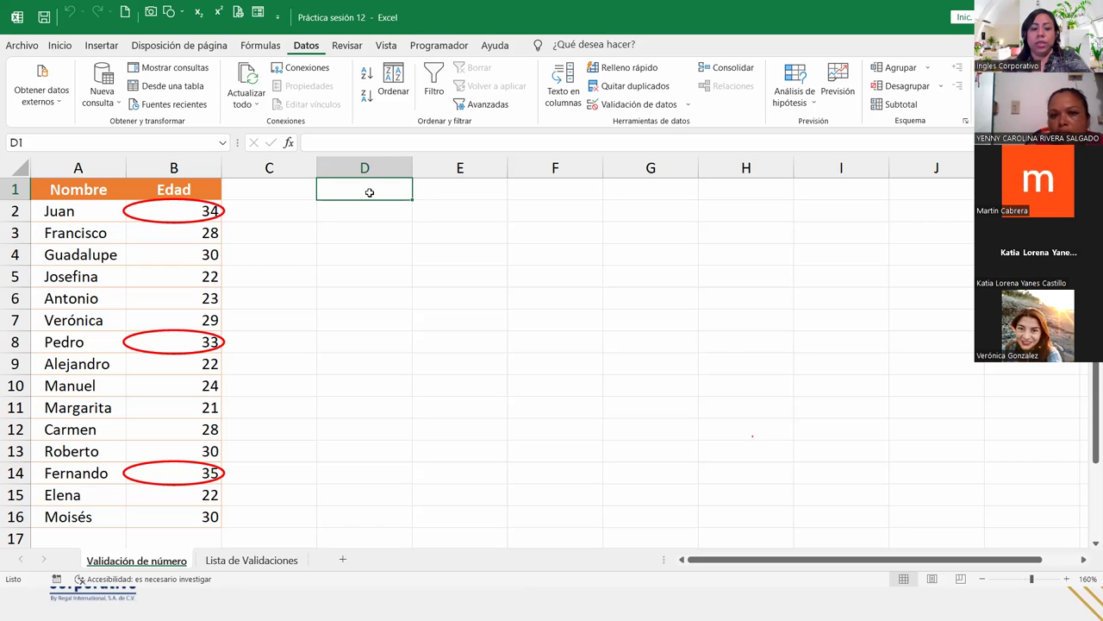
Step: Enter the heading 'Estado Civil' in D1 and move over to E1
{"action": "type", "text": "E"}
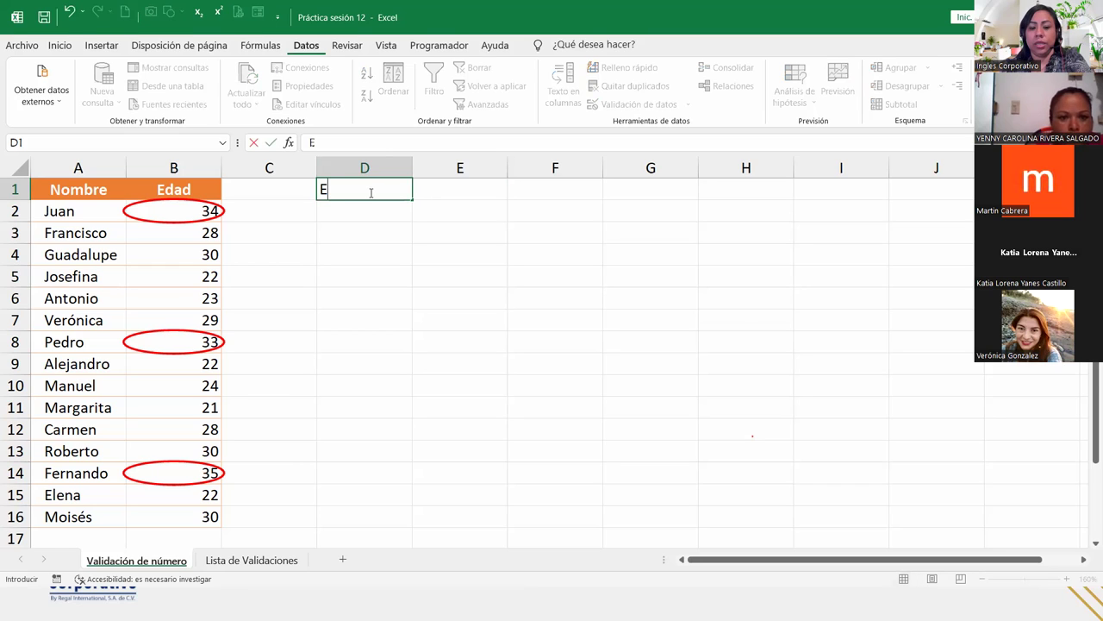
{"action": "type", "text": "stado "}
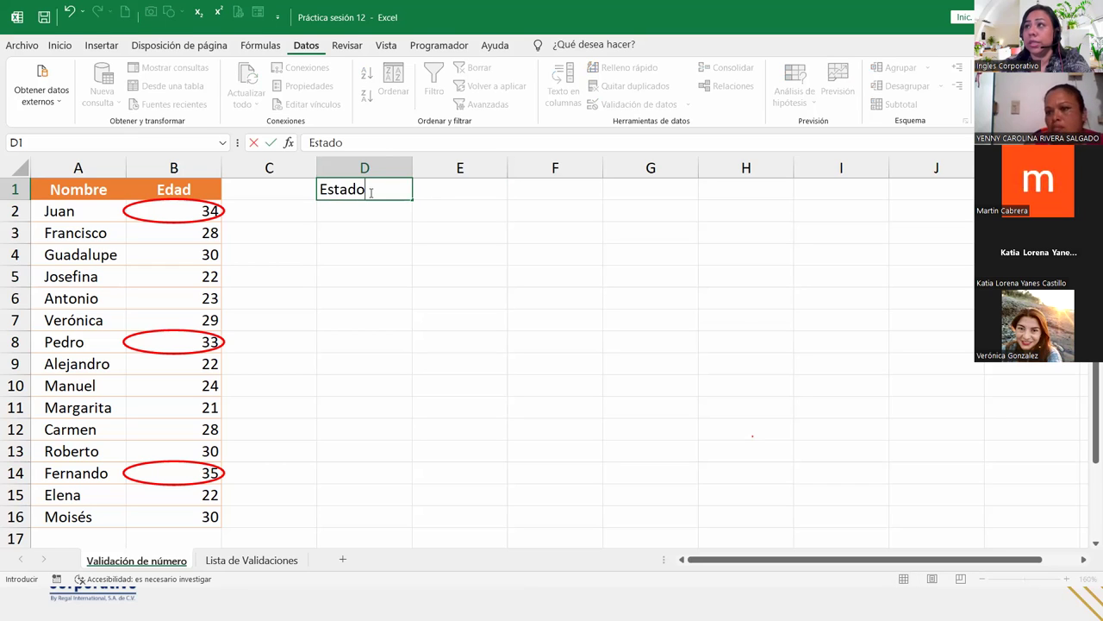
{"action": "type", "text": "Civil"}
{"action": "key", "text": "Tab"}
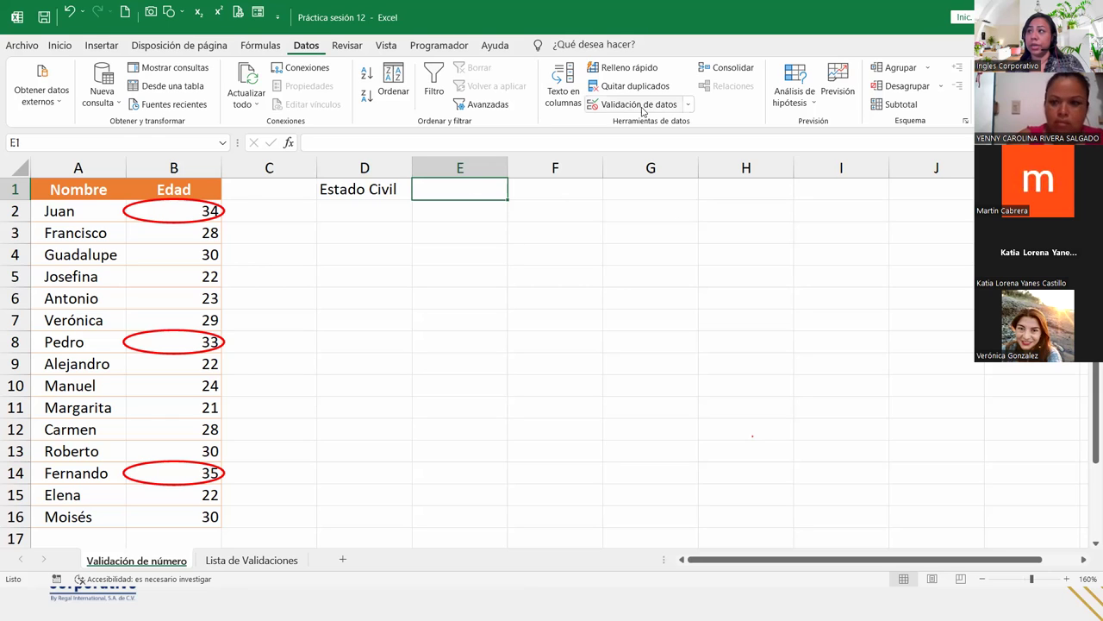
Step: Open Data Validation for E1 and choose Lista under Allow on the Settings tab
{"action": "left_click", "coordinate": [670, 105]}
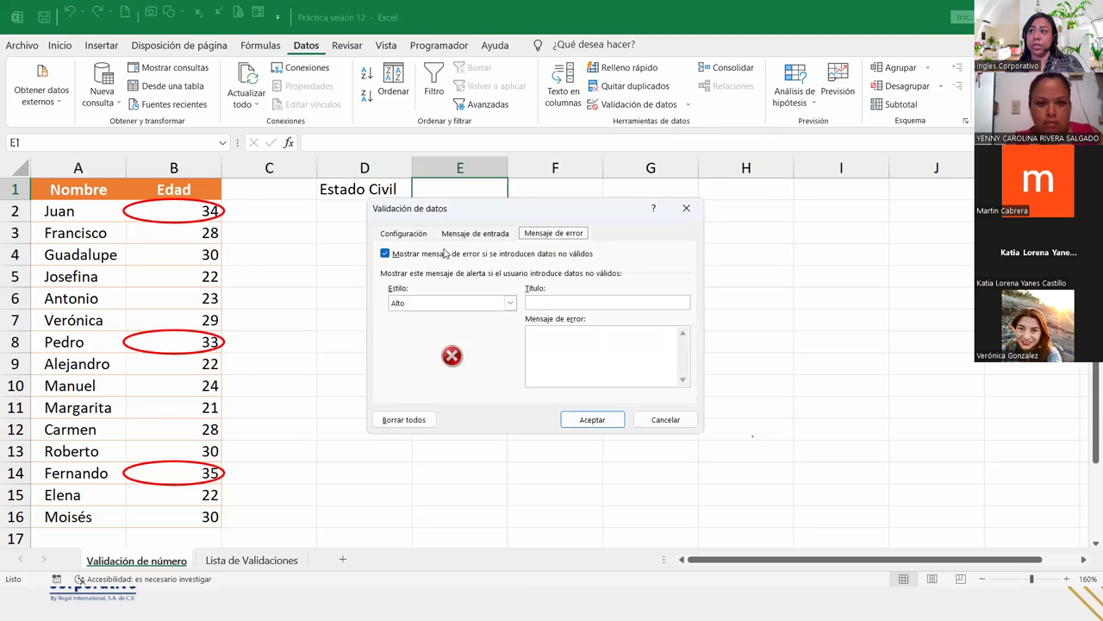
{"action": "left_click", "coordinate": [405, 235]}
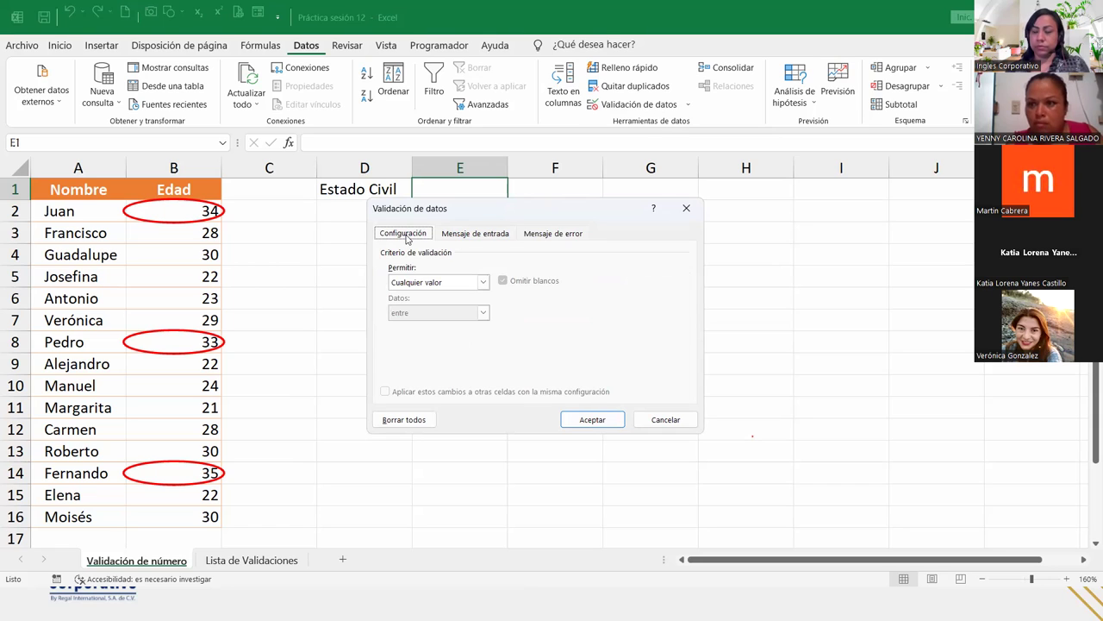
{"action": "left_click", "coordinate": [481, 282]}
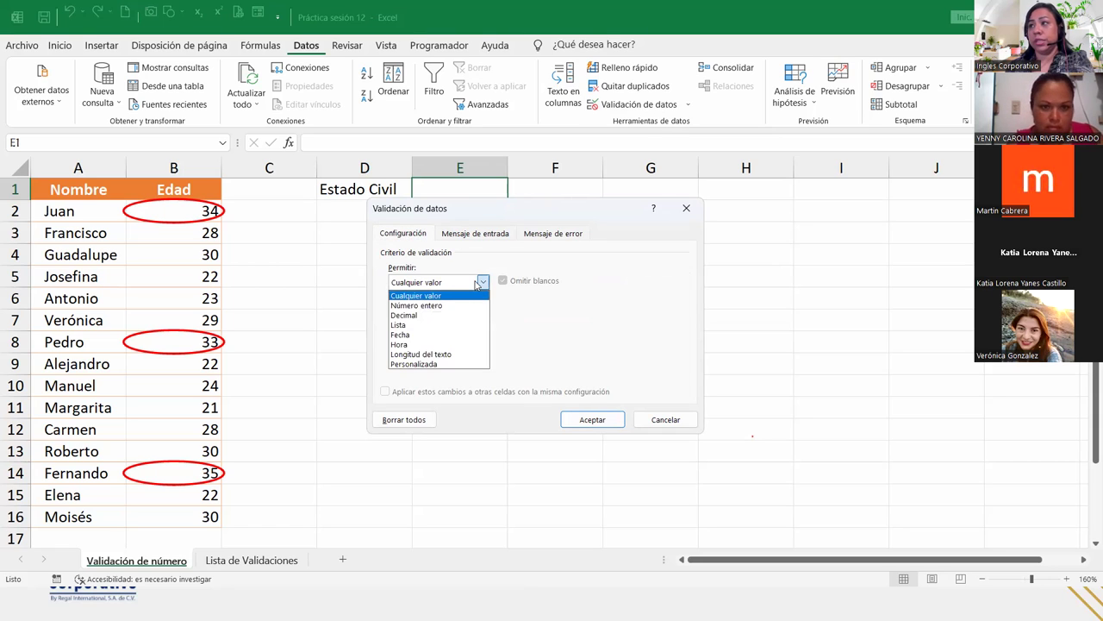
{"action": "left_click", "coordinate": [422, 325]}
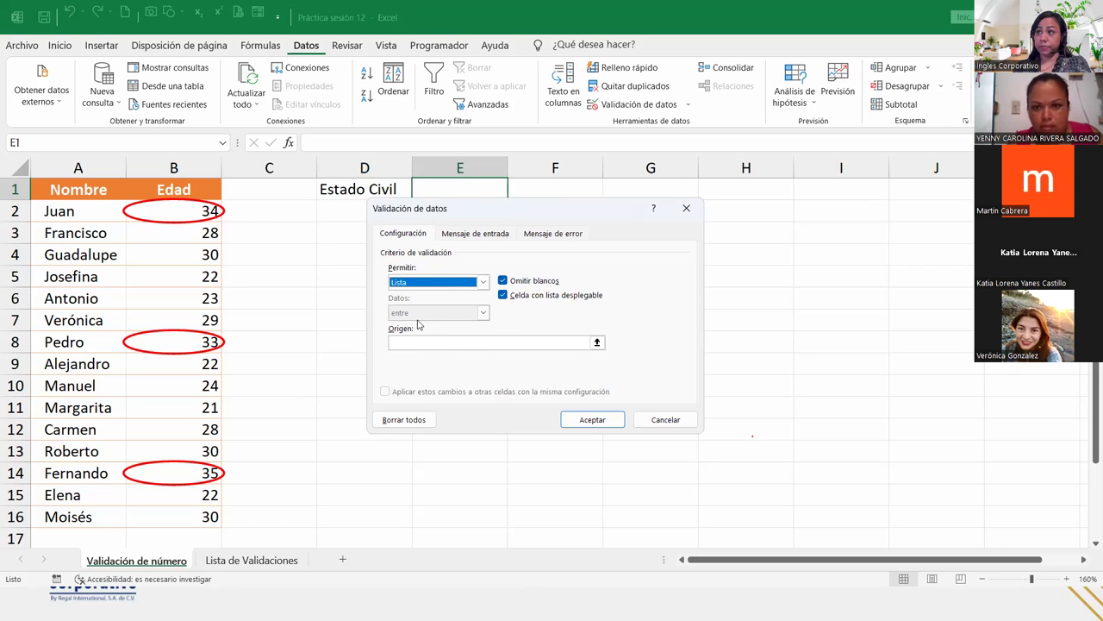
Step: Set E1's list source to Soltero;Casado;Viudo and check the dropdown shows those three choices
{"action": "left_click", "coordinate": [426, 344]}
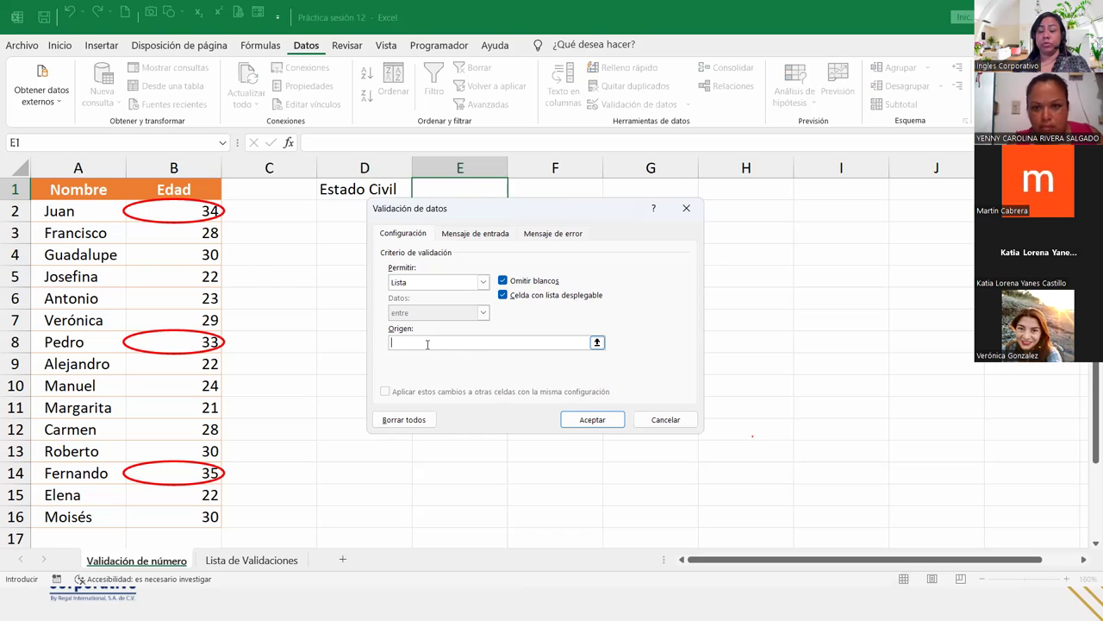
{"action": "type", "text": "Soltero"}
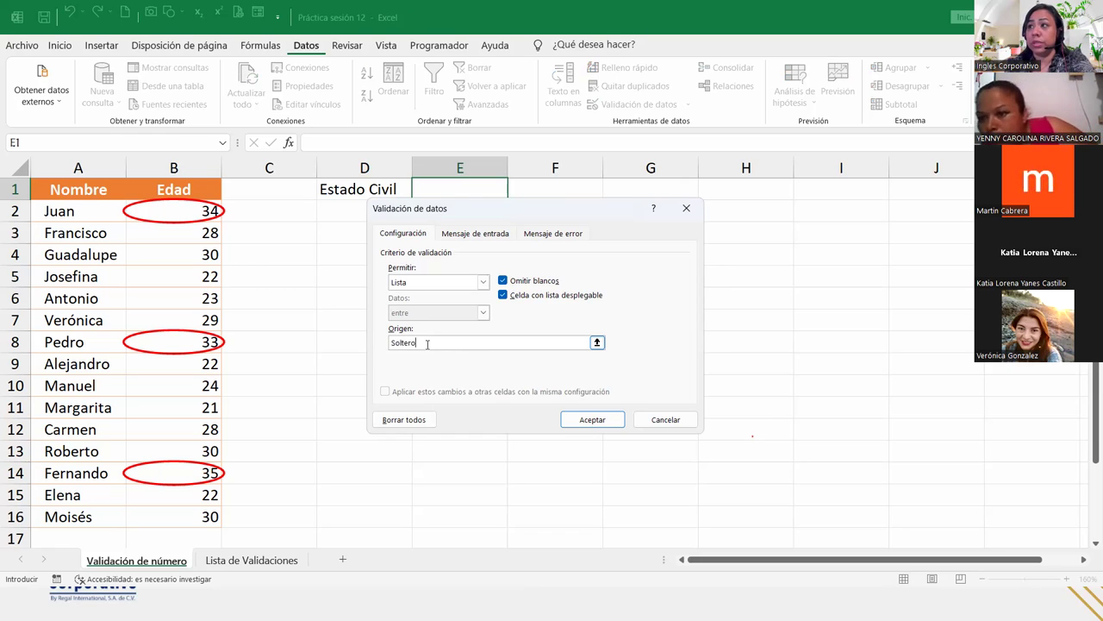
{"action": "type", "text": ";"}
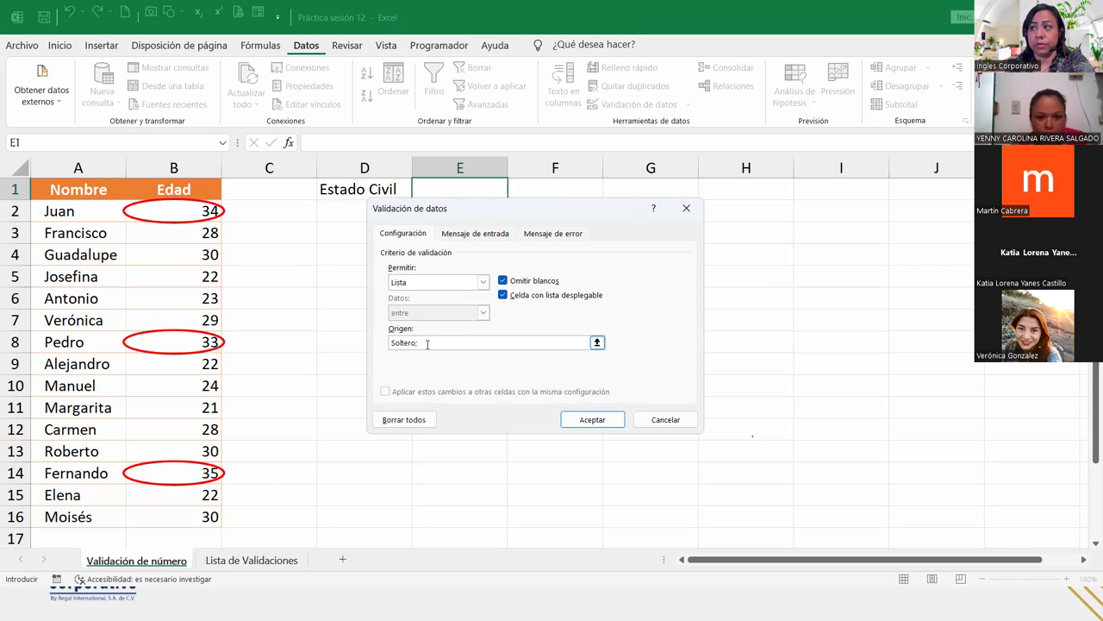
{"action": "type", "text": "Casado"}
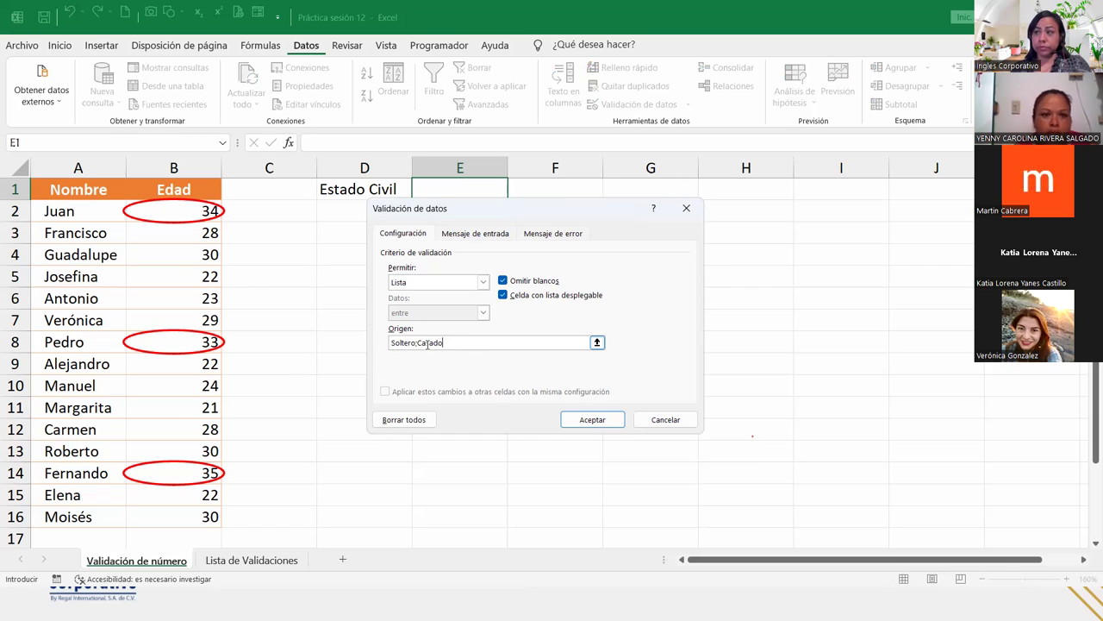
{"action": "type", "text": ";Viudo"}
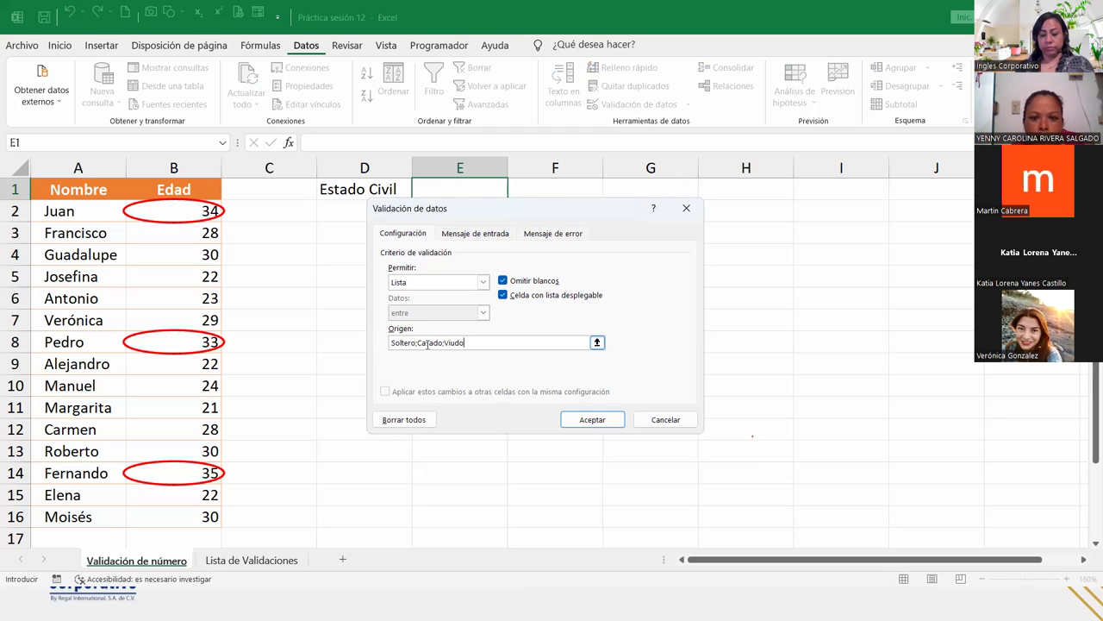
{"action": "left_click", "coordinate": [593, 422]}
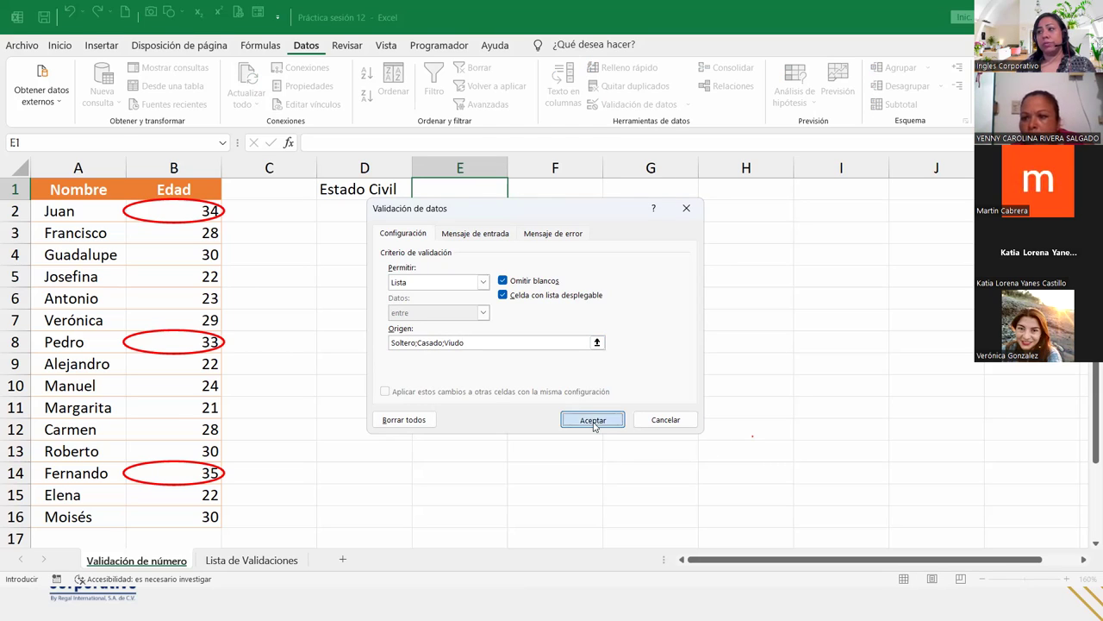
{"action": "left_click", "coordinate": [515, 193]}
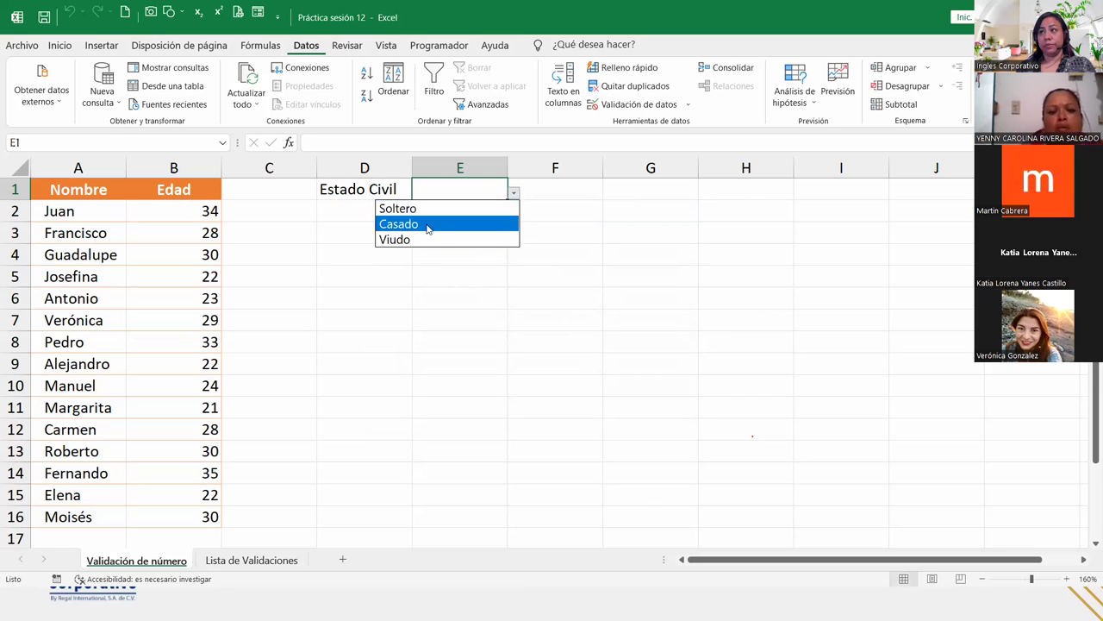
Step: Reopen E1's Data Validation, leave the input message title and text blank, and go to Error Alert
{"action": "left_click", "coordinate": [496, 193]}
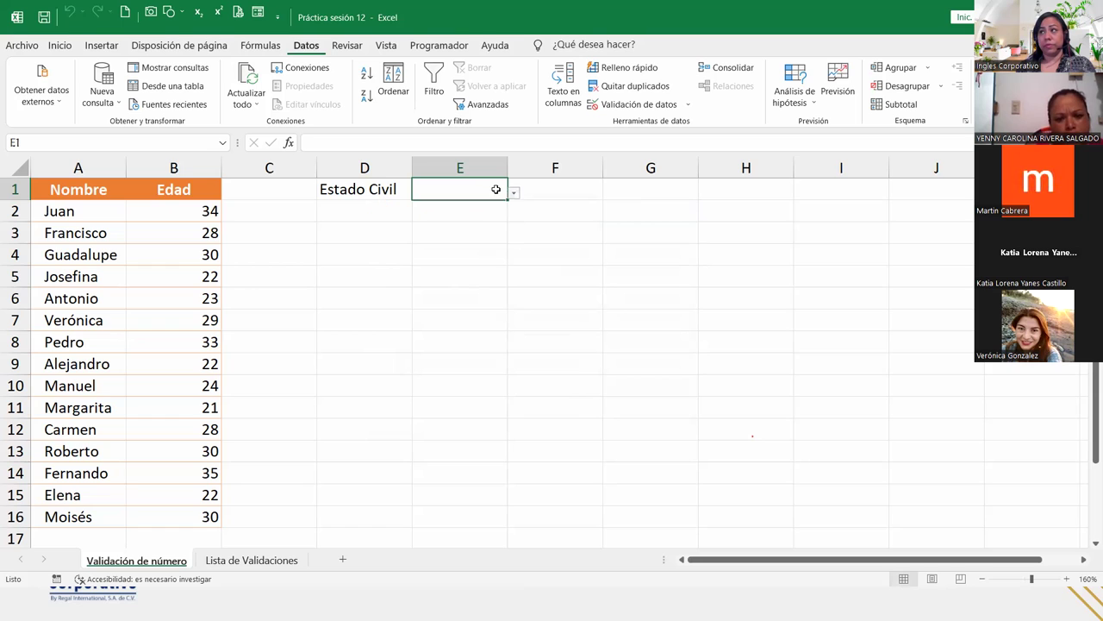
{"action": "left_click", "coordinate": [628, 105]}
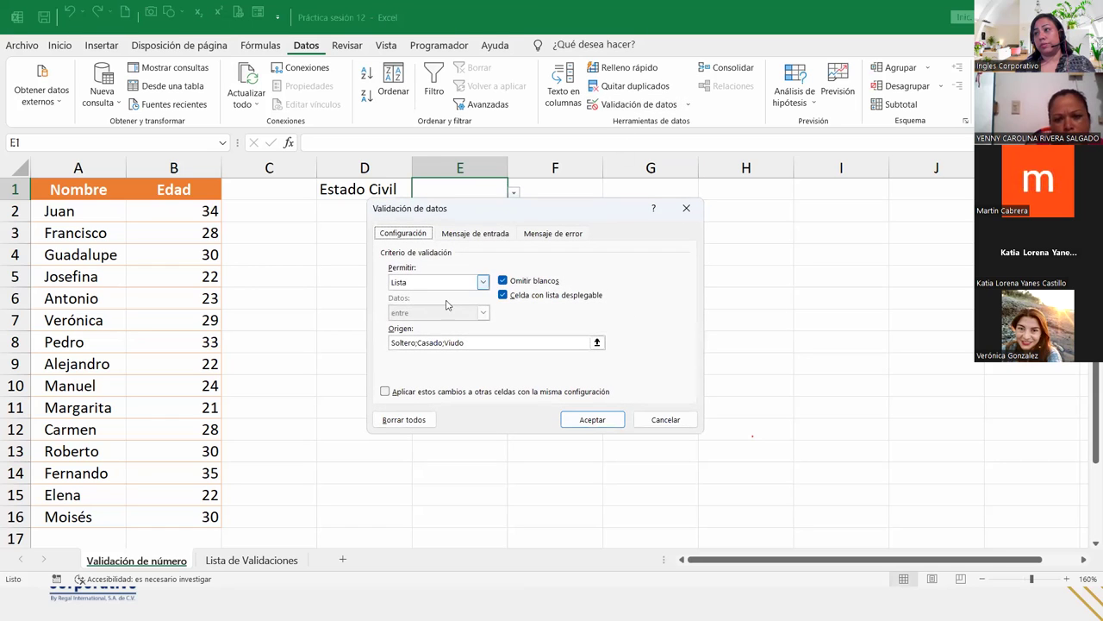
{"action": "left_click", "coordinate": [498, 343]}
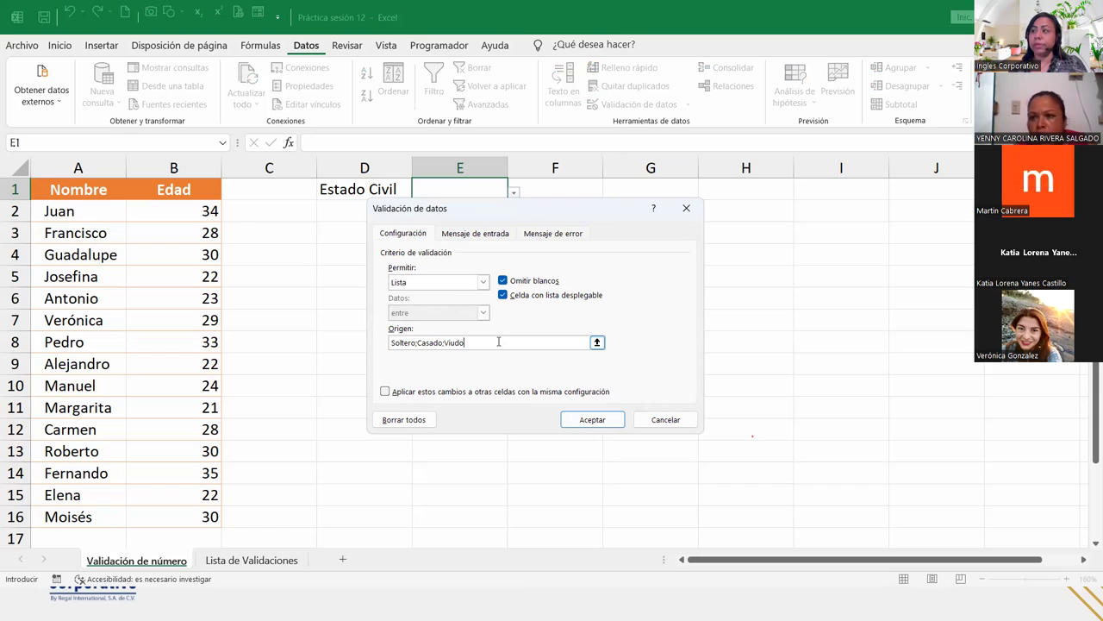
{"action": "left_click", "coordinate": [466, 236]}
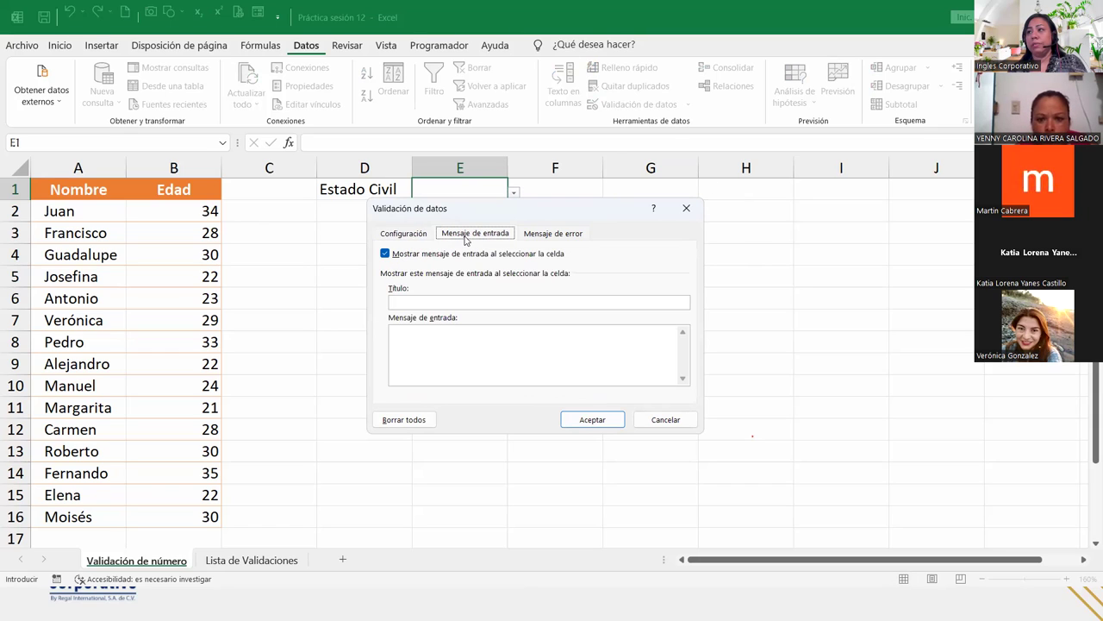
{"action": "left_click", "coordinate": [428, 332]}
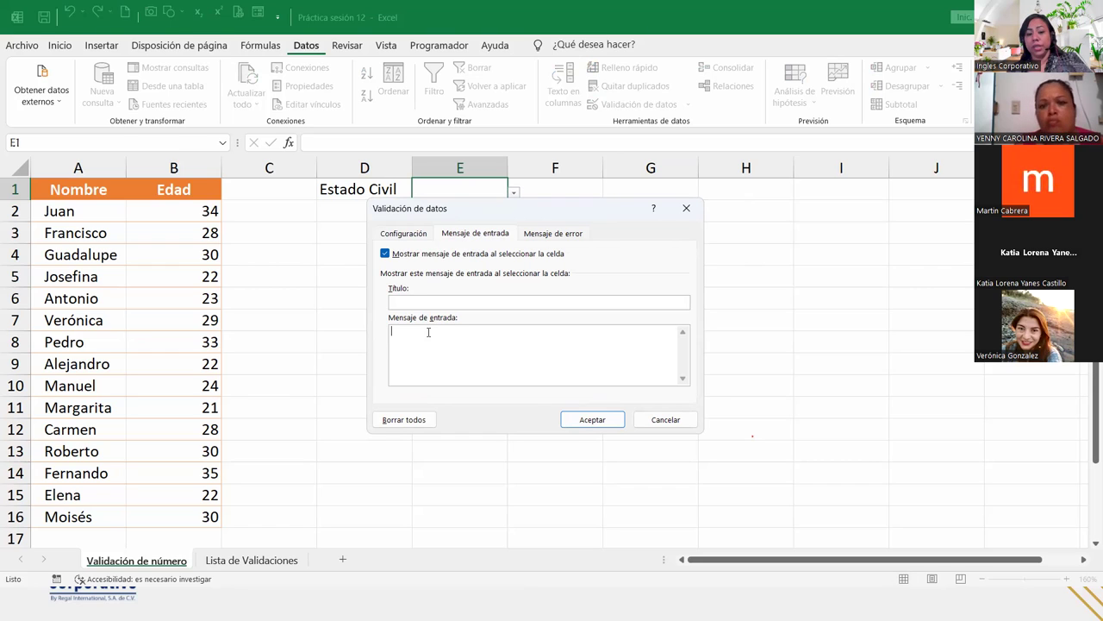
{"action": "type", "text": "Se"}
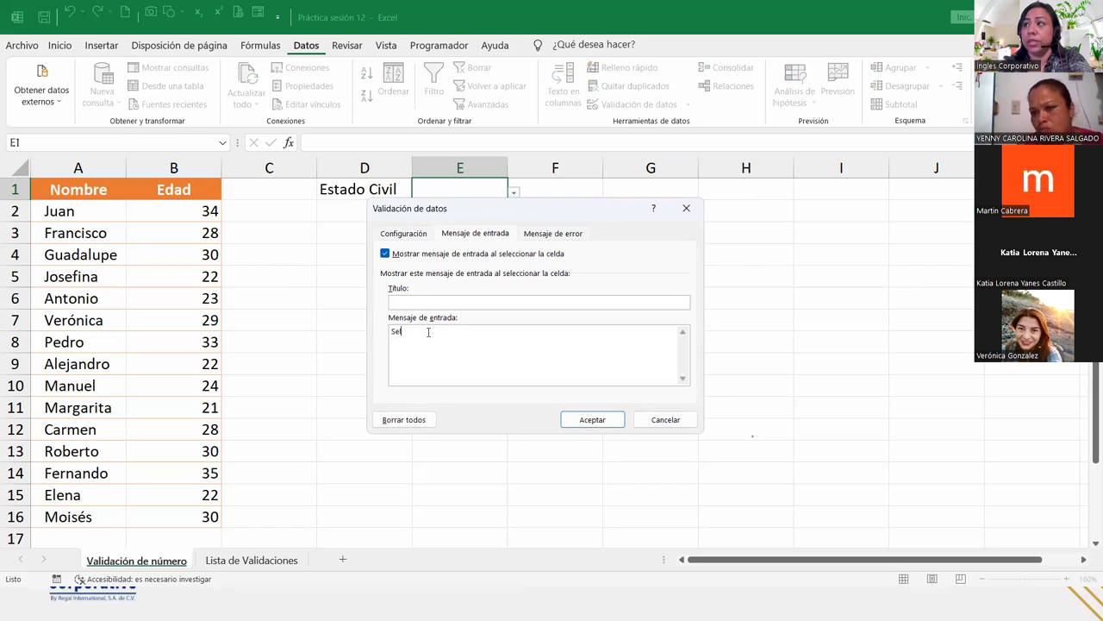
{"action": "type", "text": "l"}
{"action": "key", "text": "BackSpace"}
{"action": "key", "text": "BackSpace"}
{"action": "key", "text": "BackSpace"}
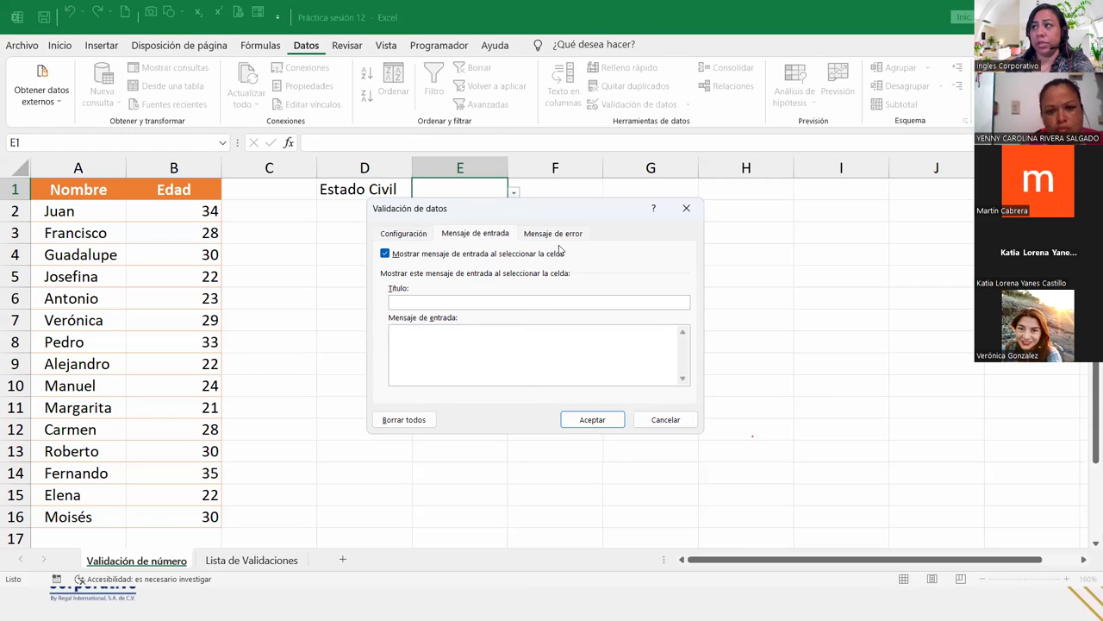
{"action": "left_click", "coordinate": [562, 235]}
Step: Give the Stop alert the title 'Dato Incorrecto' and message 'Seleccione un dato de la lista desplegable', then accept
{"action": "left_click", "coordinate": [574, 298]}
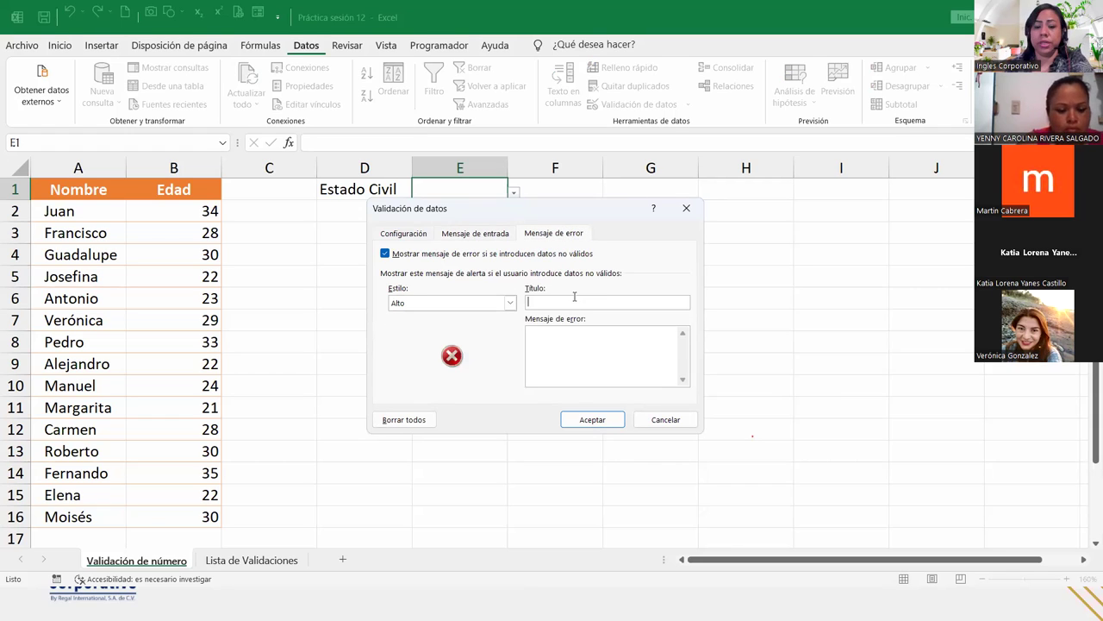
{"action": "type", "text": "Dato Incorrecto"}
{"action": "key", "text": "Tab"}
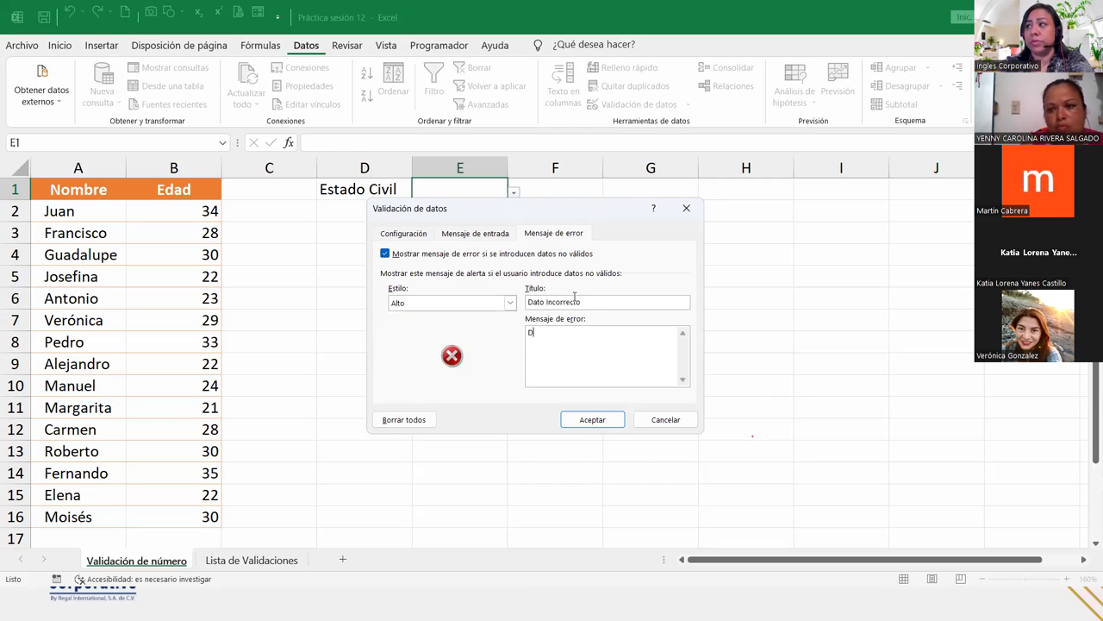
{"action": "type", "text": "Sele"}
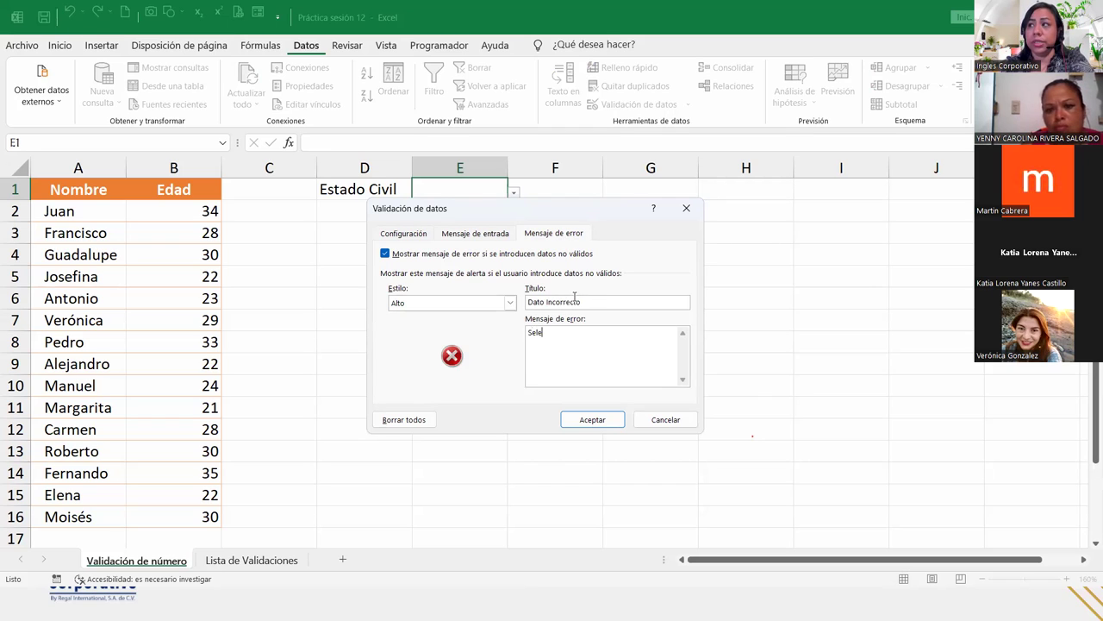
{"action": "type", "text": "ccione un dato de la lista desplegable"}
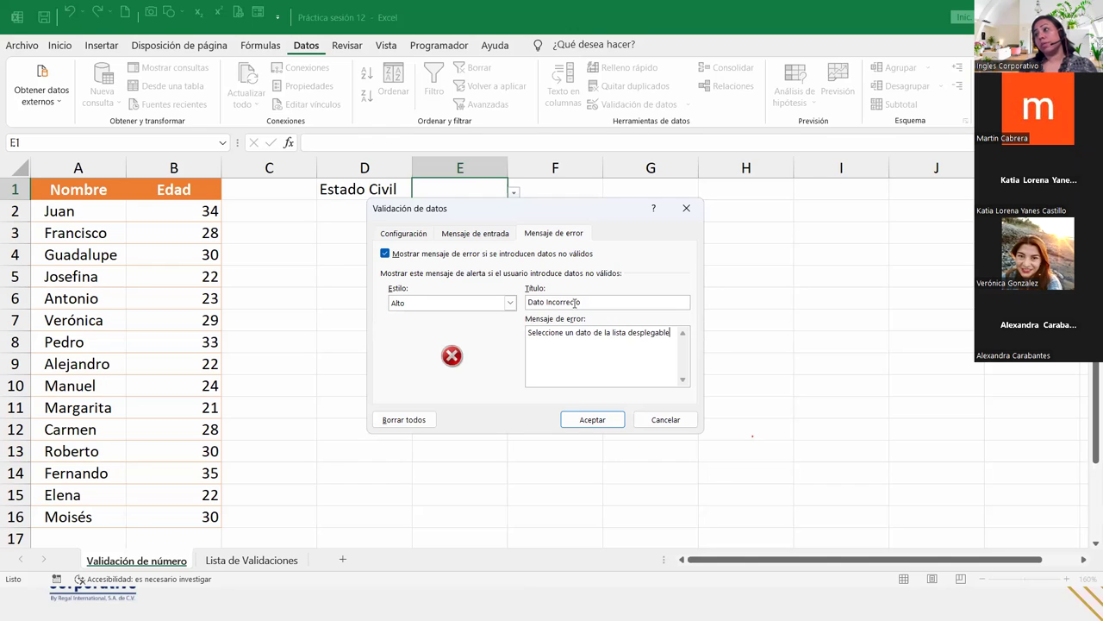
{"action": "left_click", "coordinate": [593, 419]}
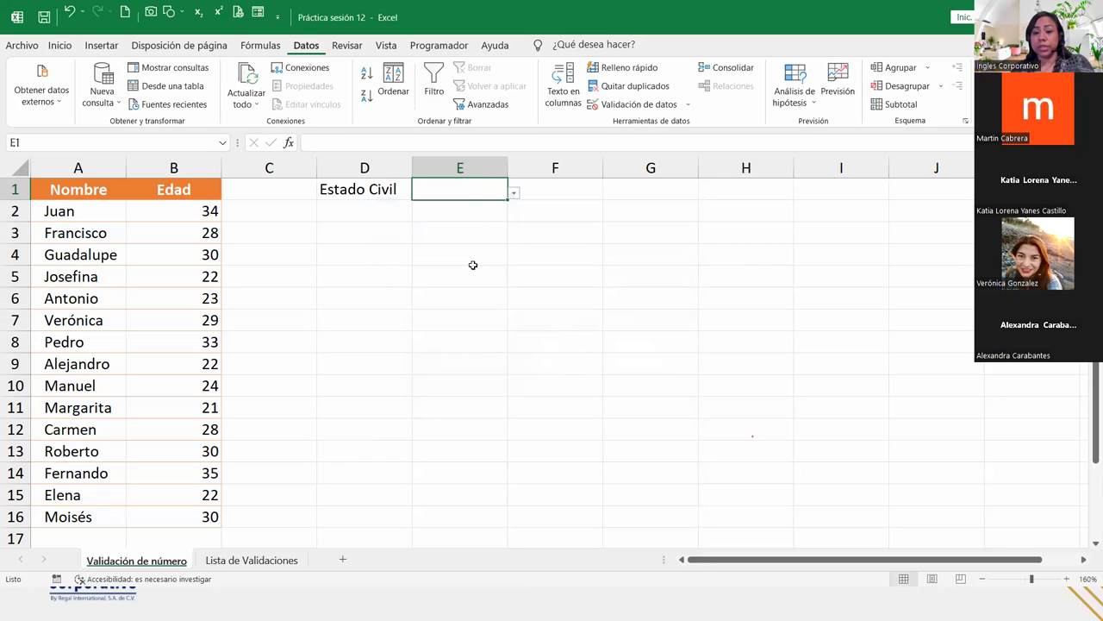
Step: Enter 'Acompañado' in E1, retry at the Dato Incorrecto alert, then dismiss it leaving E1 empty
{"action": "type", "text": "A"}
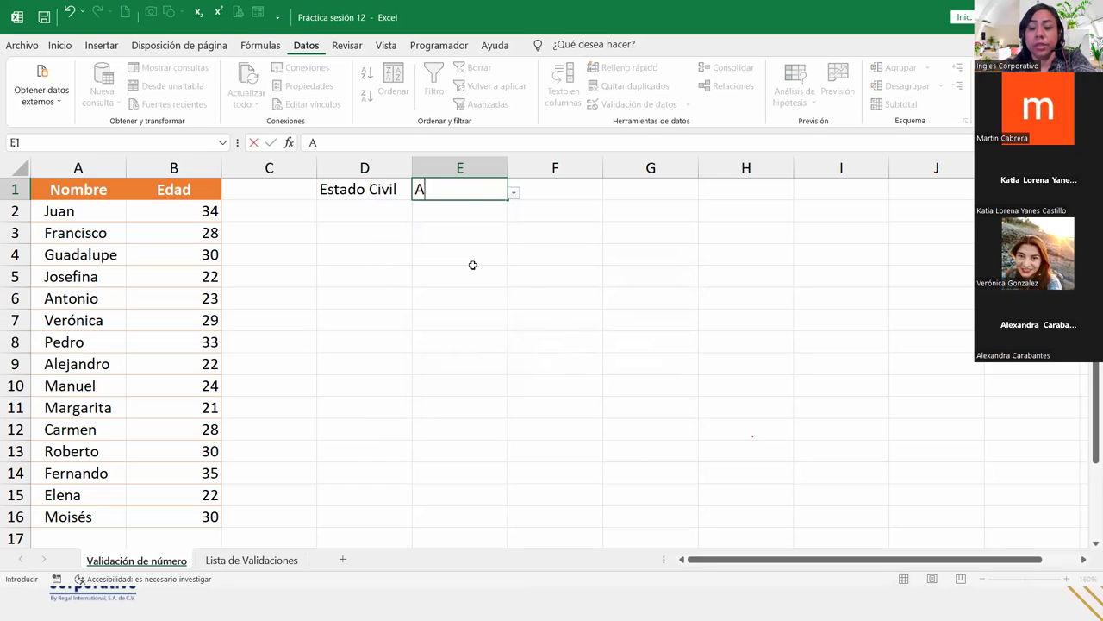
{"action": "type", "text": "compañado"}
{"action": "key", "text": "Return"}
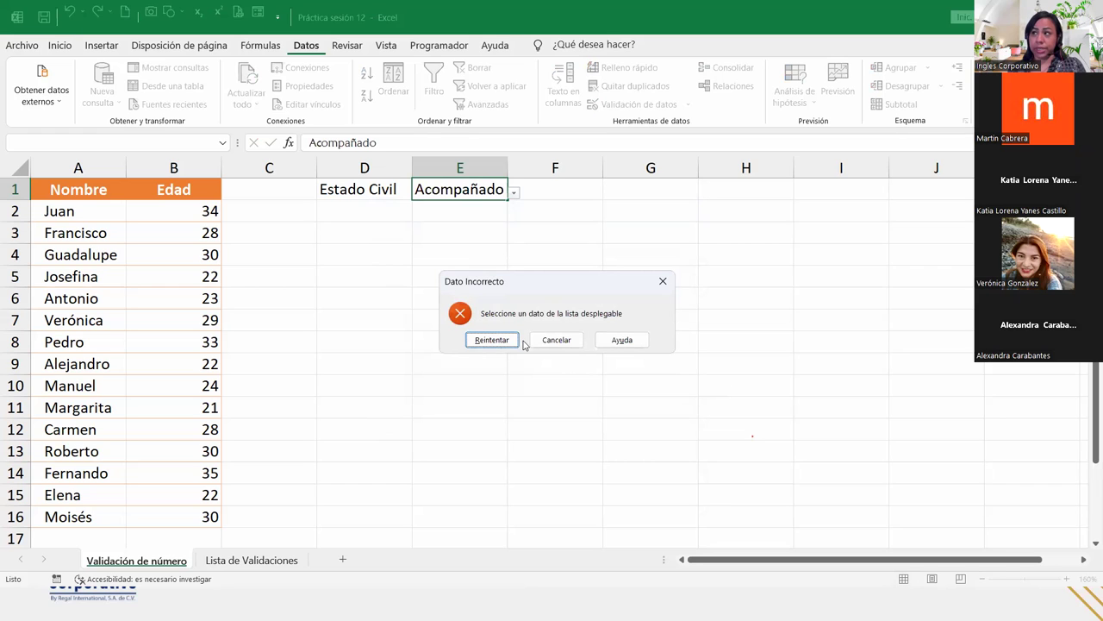
{"action": "left_click", "coordinate": [496, 339]}
{"action": "key", "text": "Return"}
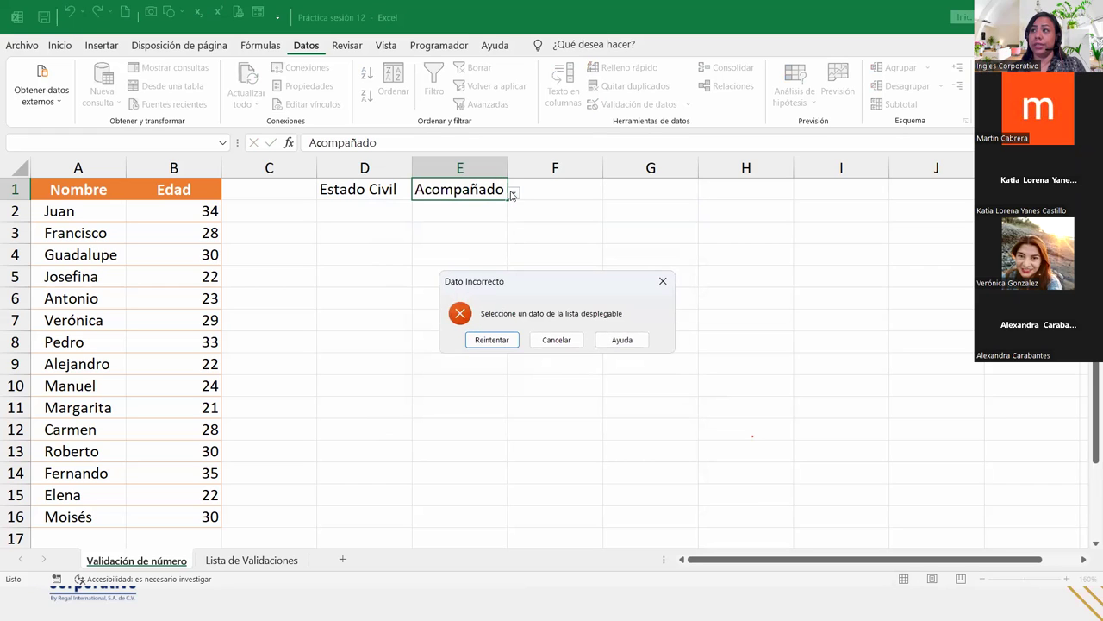
{"action": "left_click", "coordinate": [500, 340]}
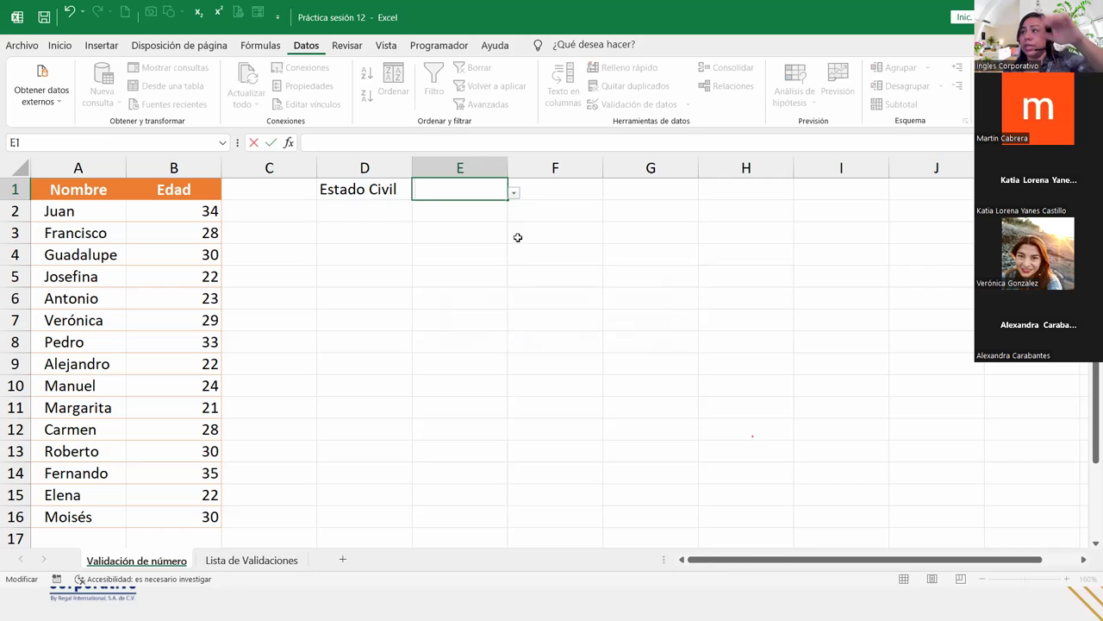
Step: Pick Soltero, then Casado, then Viudo from E1's dropdown, leaving Viudo in E1
{"action": "left_click", "coordinate": [514, 194]}
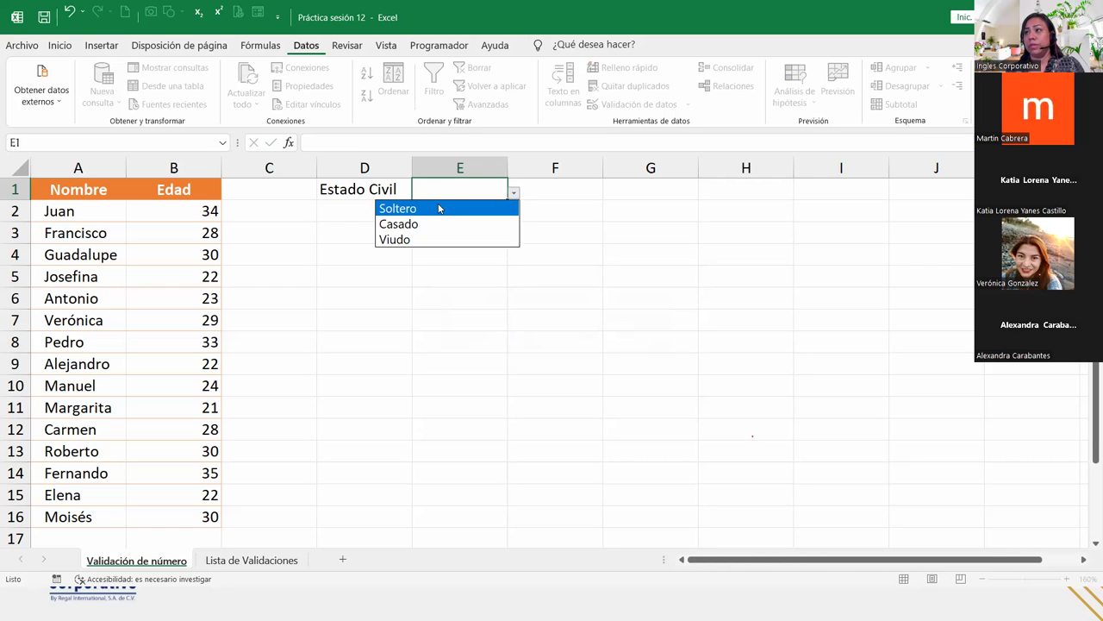
{"action": "left_click", "coordinate": [392, 211]}
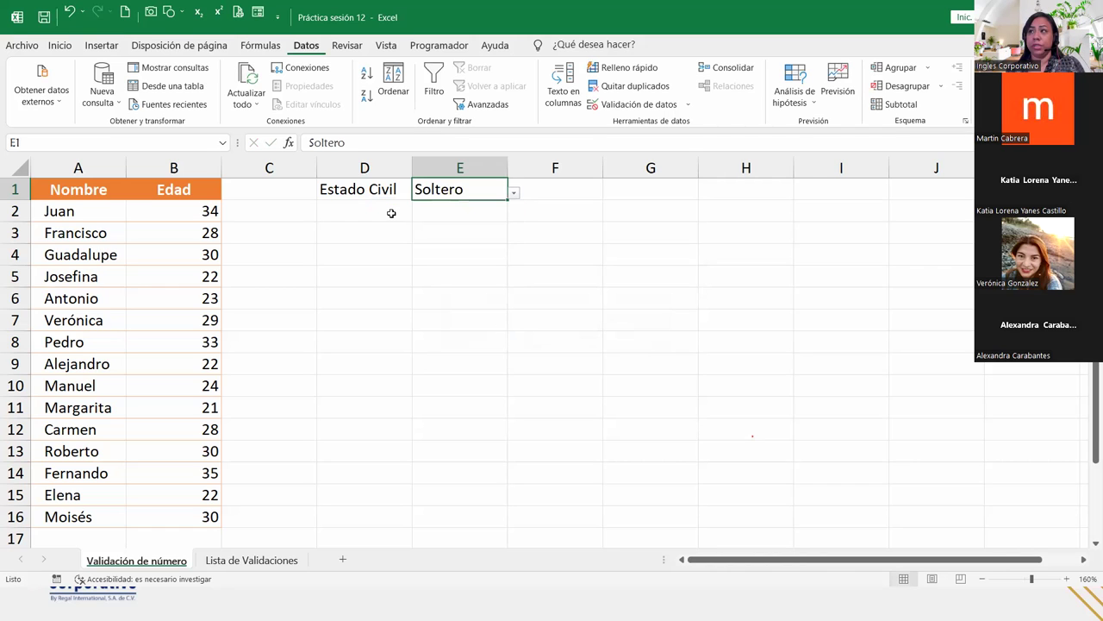
{"action": "left_click", "coordinate": [513, 193]}
{"action": "left_click", "coordinate": [476, 224]}
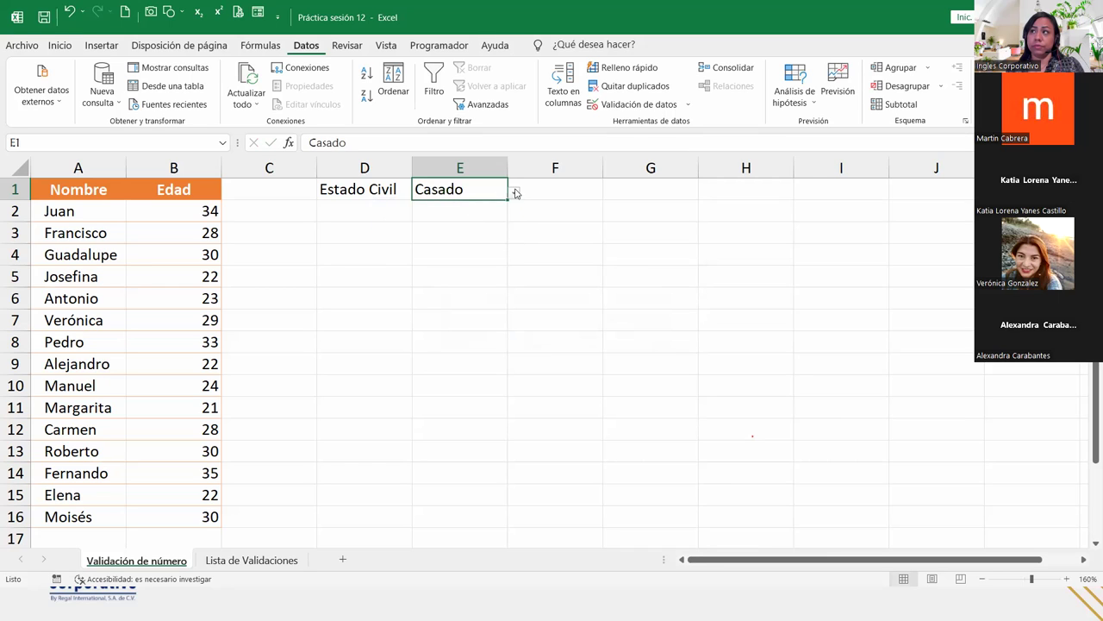
{"action": "left_click", "coordinate": [513, 193]}
{"action": "left_click", "coordinate": [460, 241]}
{"action": "left_click", "coordinate": [457, 237]}
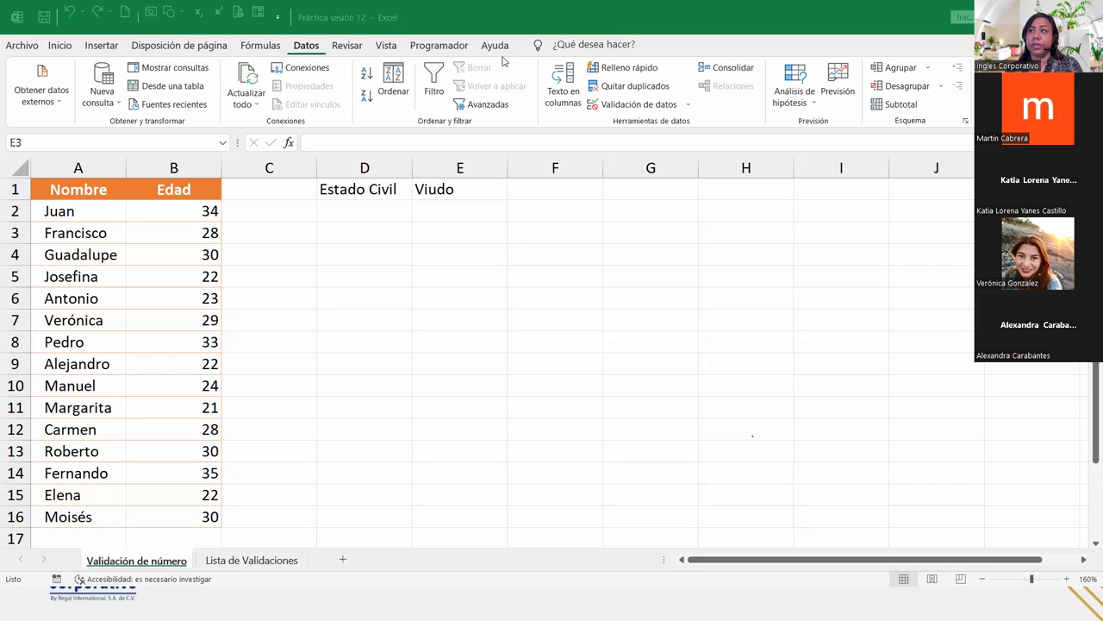
{"action": "left_click", "coordinate": [469, 186]}
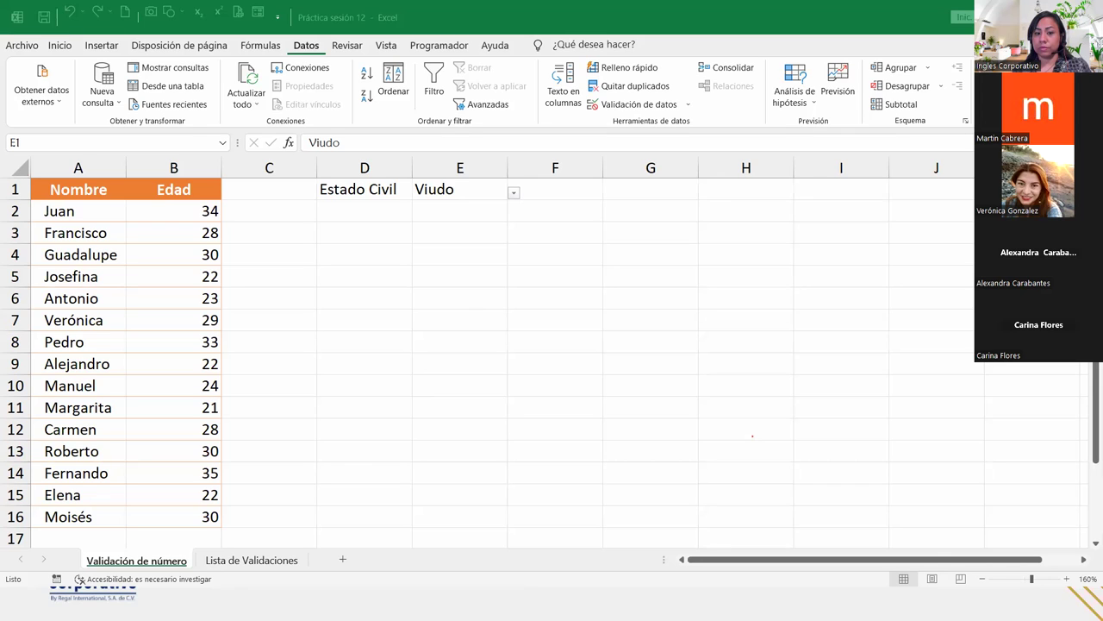
{"action": "left_click", "coordinate": [464, 193]}
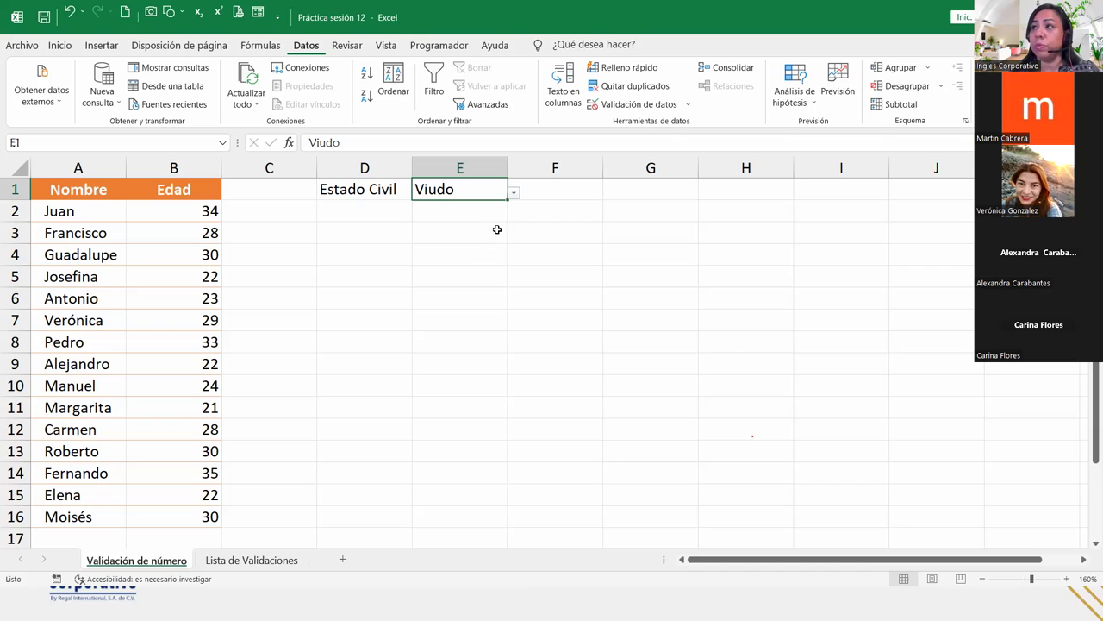
{"action": "left_click", "coordinate": [387, 188]}
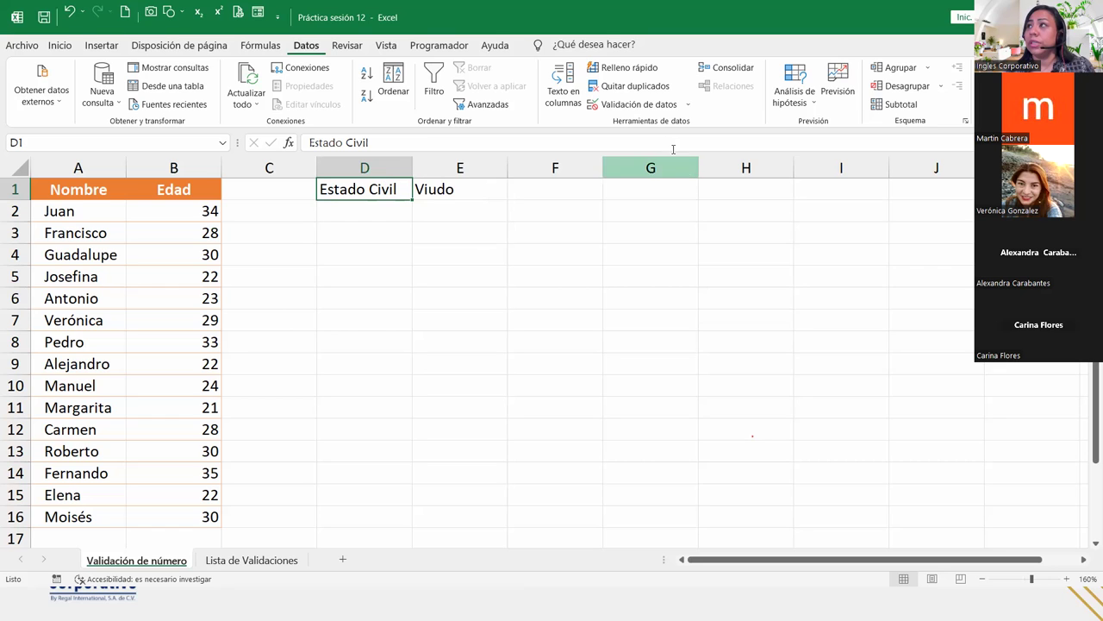
{"action": "left_click", "coordinate": [660, 104]}
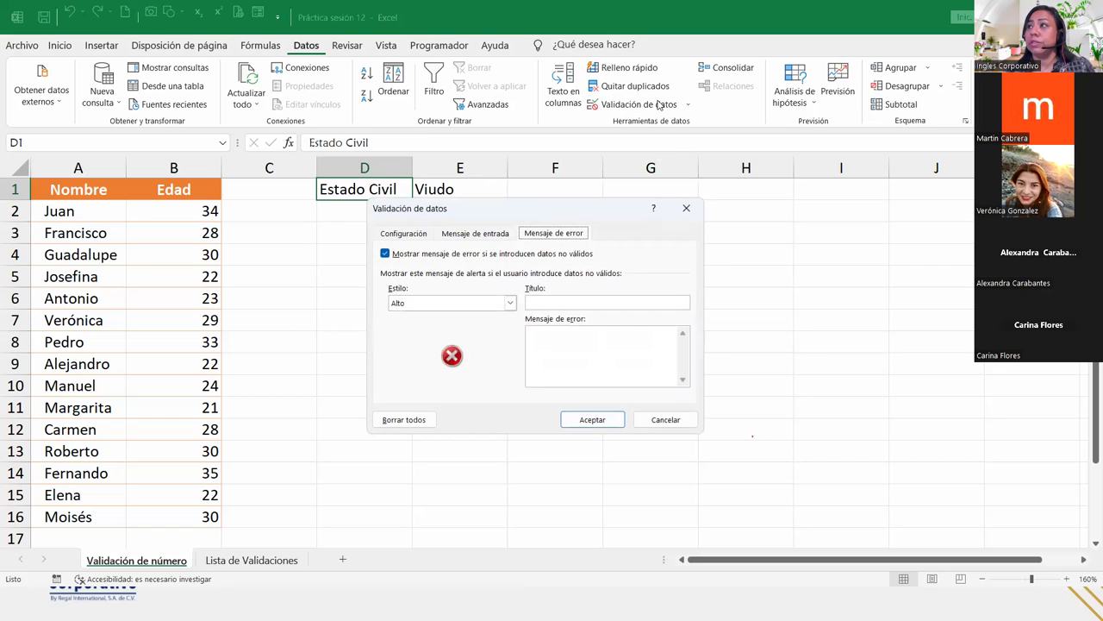
{"action": "left_click", "coordinate": [405, 233]}
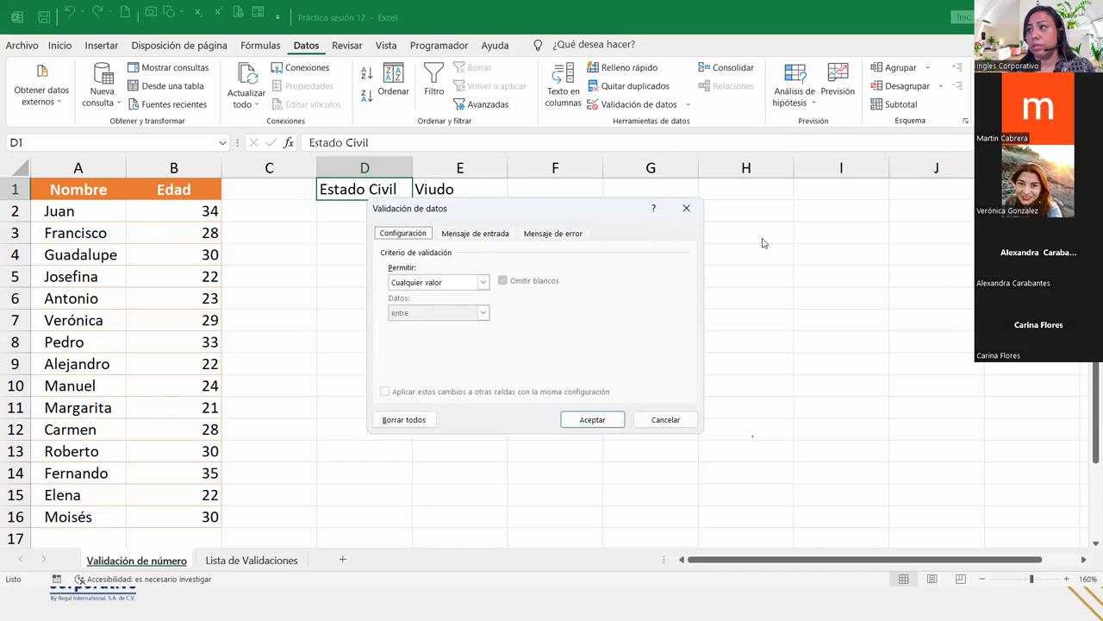
{"action": "left_click", "coordinate": [686, 207]}
{"action": "left_click", "coordinate": [442, 190]}
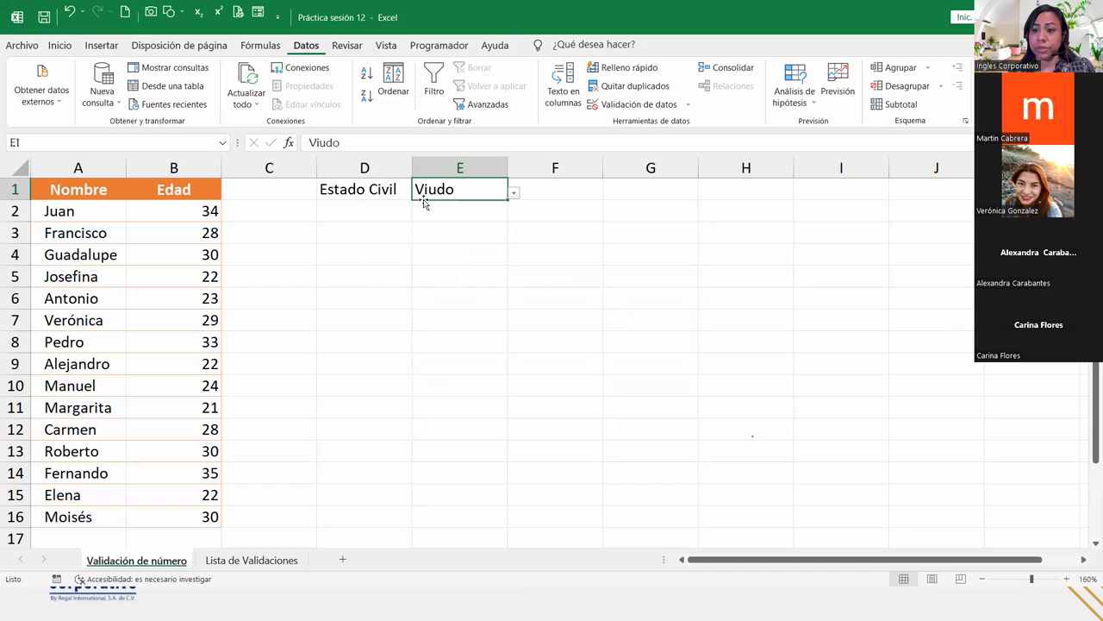
Step: Move Viudo from E1 to E6, then reopen E1's validation with source Soltero;Casado;Viudo in edit
{"action": "mouse_move", "coordinate": [448, 203]}
{"action": "left_mouse_down"}
{"action": "mouse_move", "coordinate": [468, 291]}
{"action": "mouse_move", "coordinate": [456, 191]}
{"action": "left_mouse_up"}
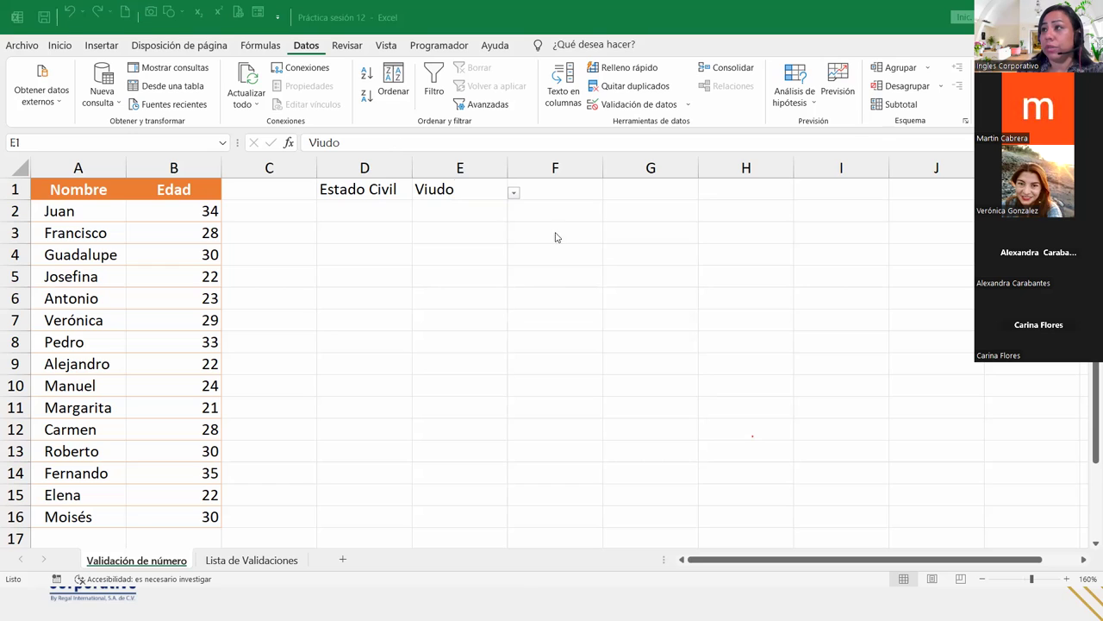
{"action": "left_click", "coordinate": [488, 191]}
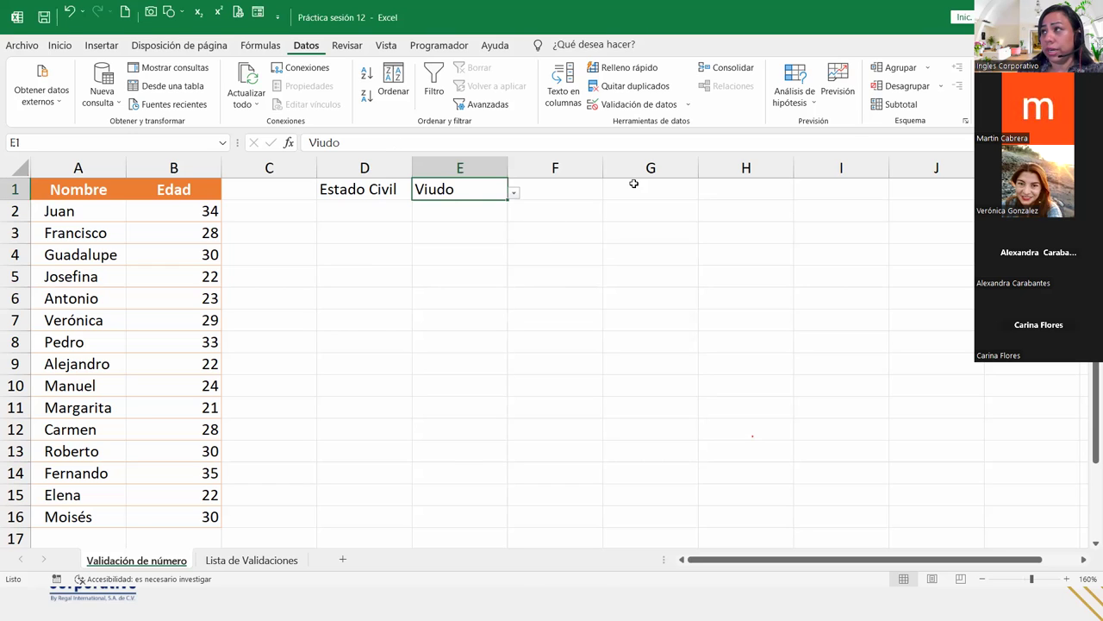
{"action": "left_click", "coordinate": [631, 104]}
{"action": "left_click", "coordinate": [414, 343]}
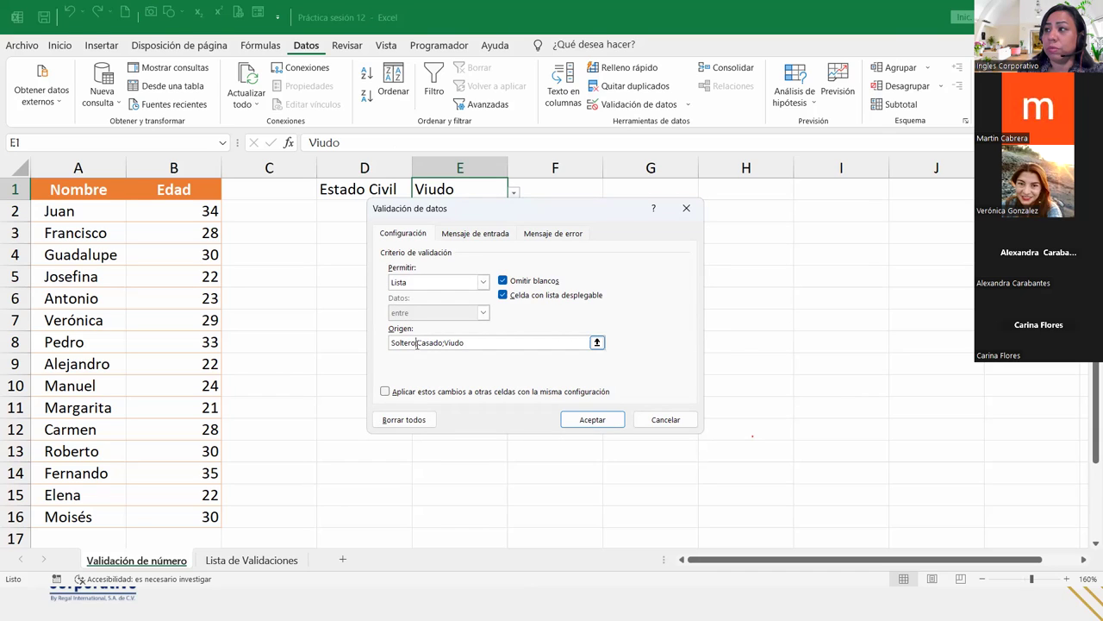
{"action": "left_click", "coordinate": [493, 348]}
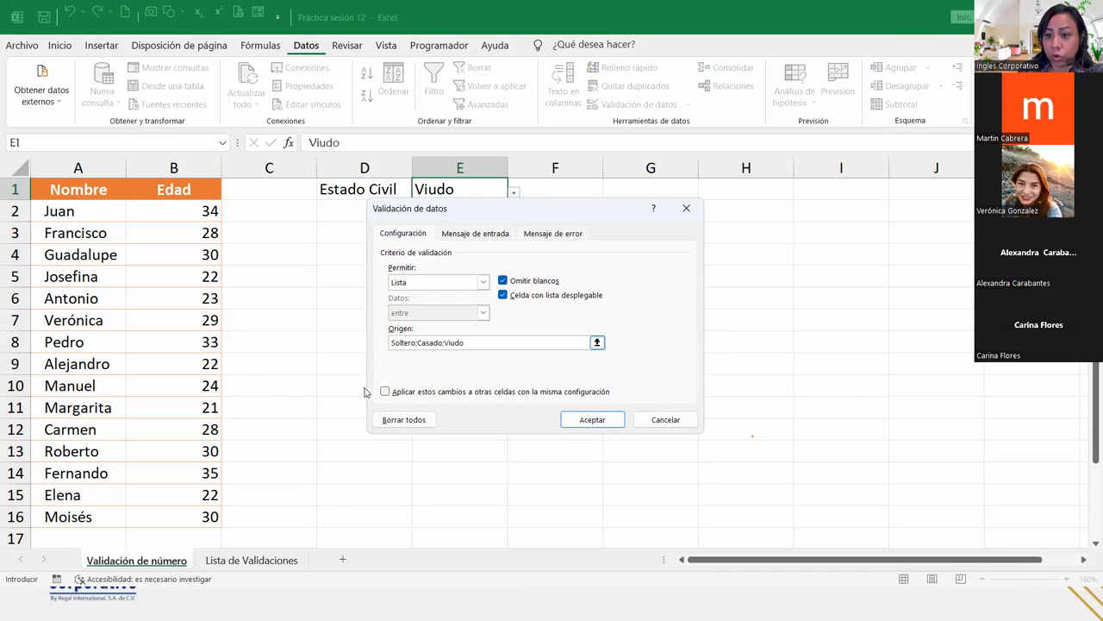
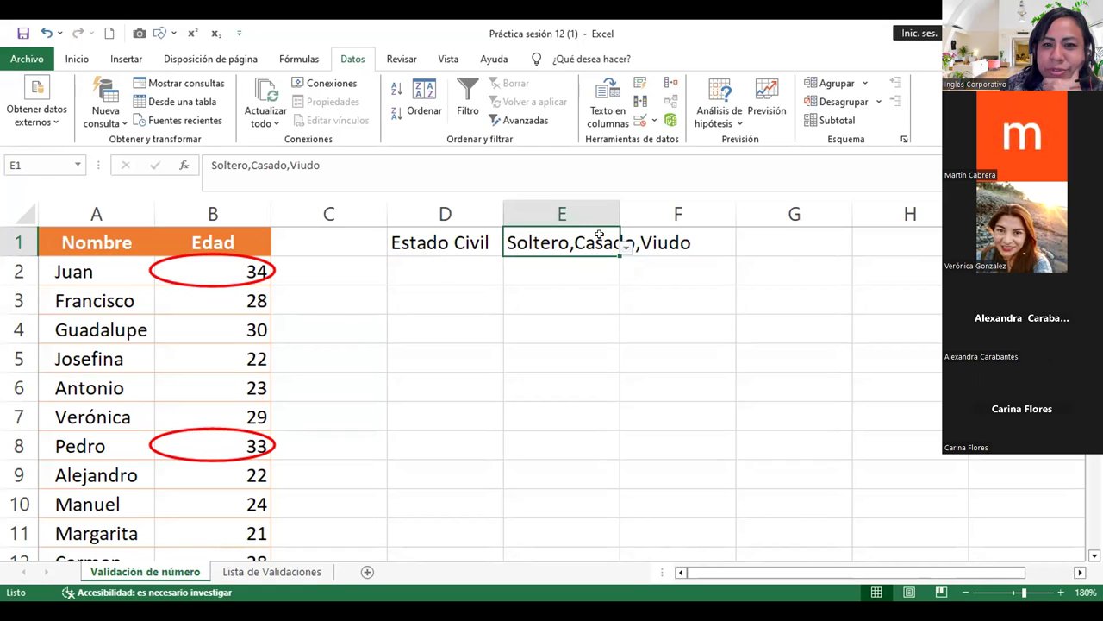
Step: Clear the text from cell E1
{"action": "double_click", "coordinate": [599, 238]}
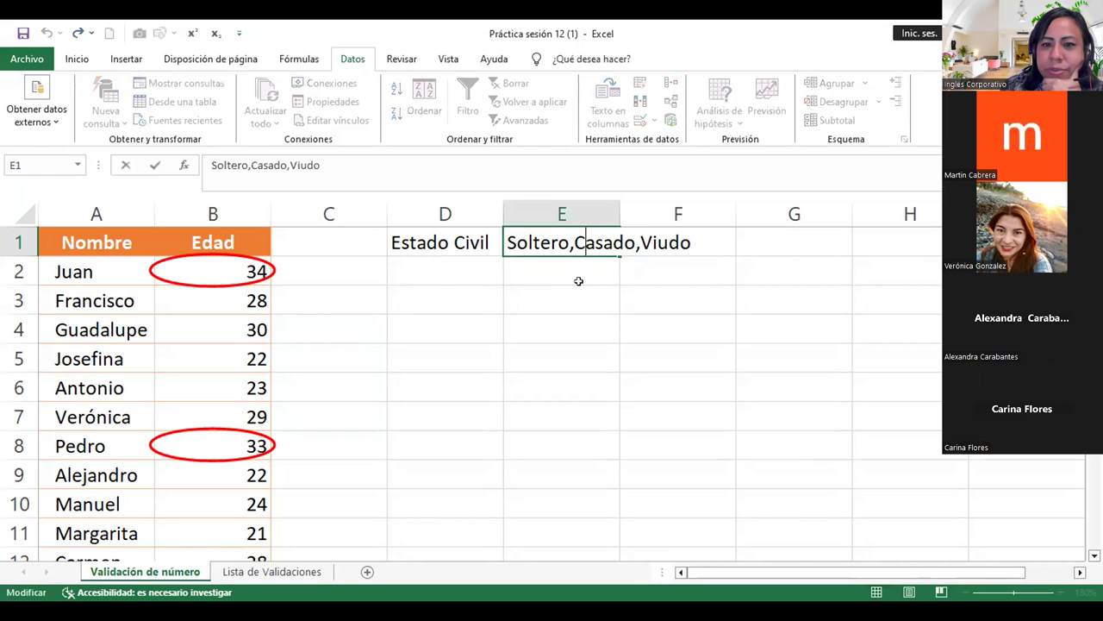
{"action": "left_click", "coordinate": [575, 276]}
{"action": "left_click", "coordinate": [603, 249]}
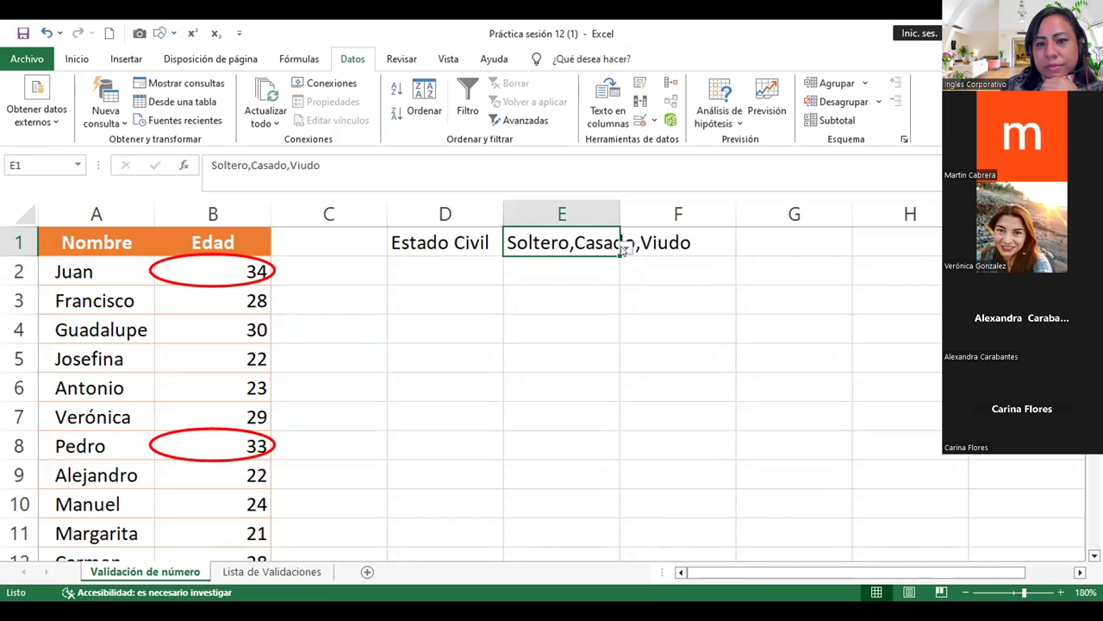
{"action": "key", "text": "Delete"}
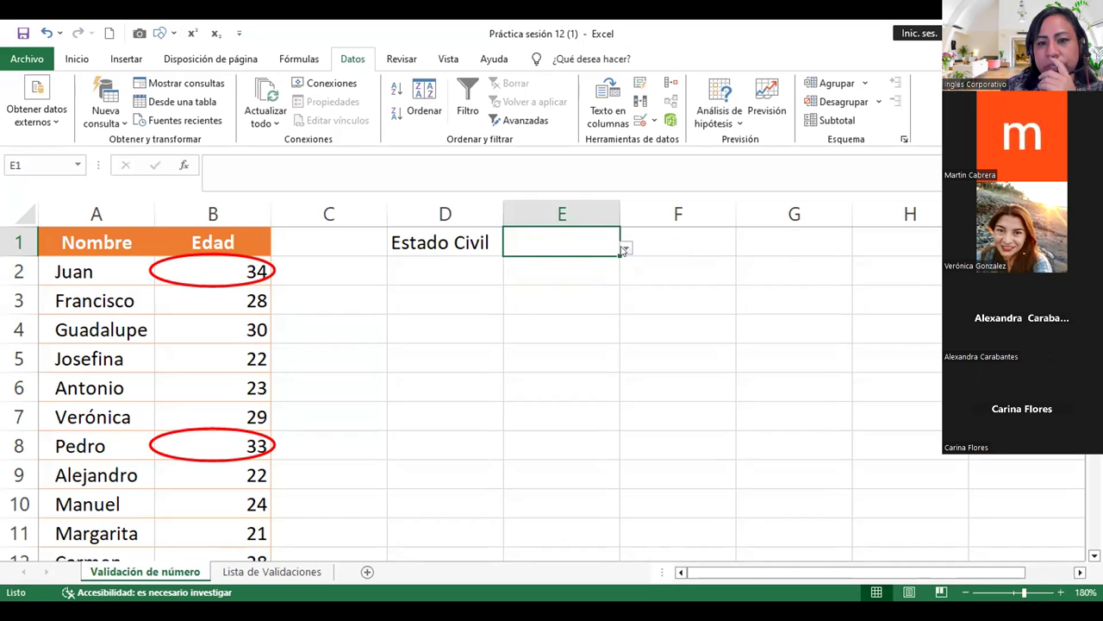
Step: Check E1's dropdown, which shows one combined 'Soltero,Casado,Viudo' entry, and bring up its validation settings
{"action": "left_click", "coordinate": [625, 248]}
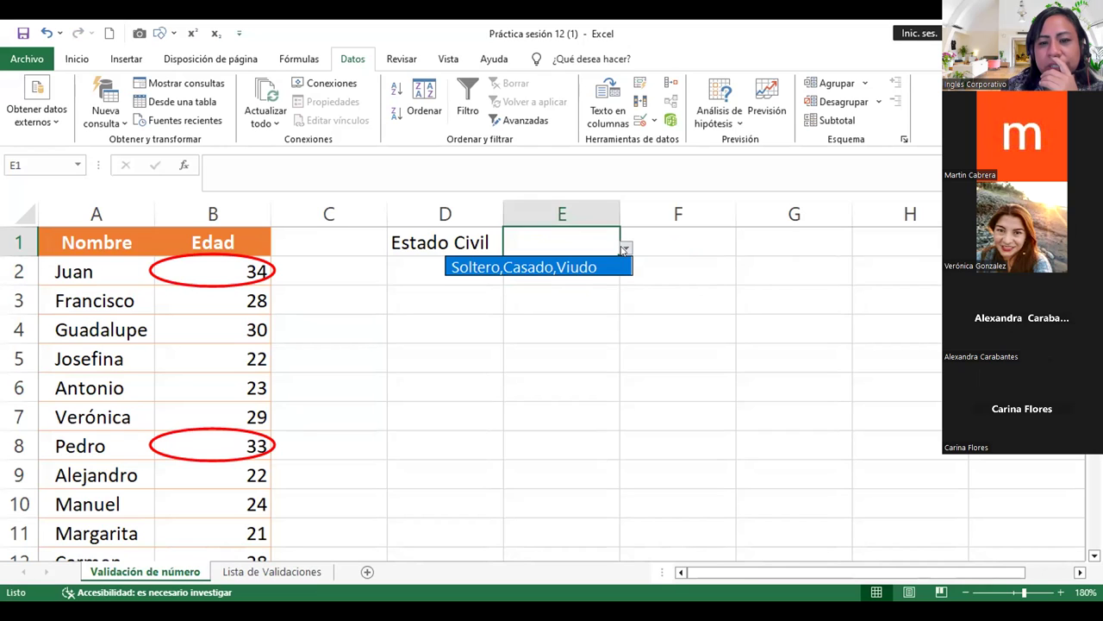
{"action": "left_click", "coordinate": [623, 249]}
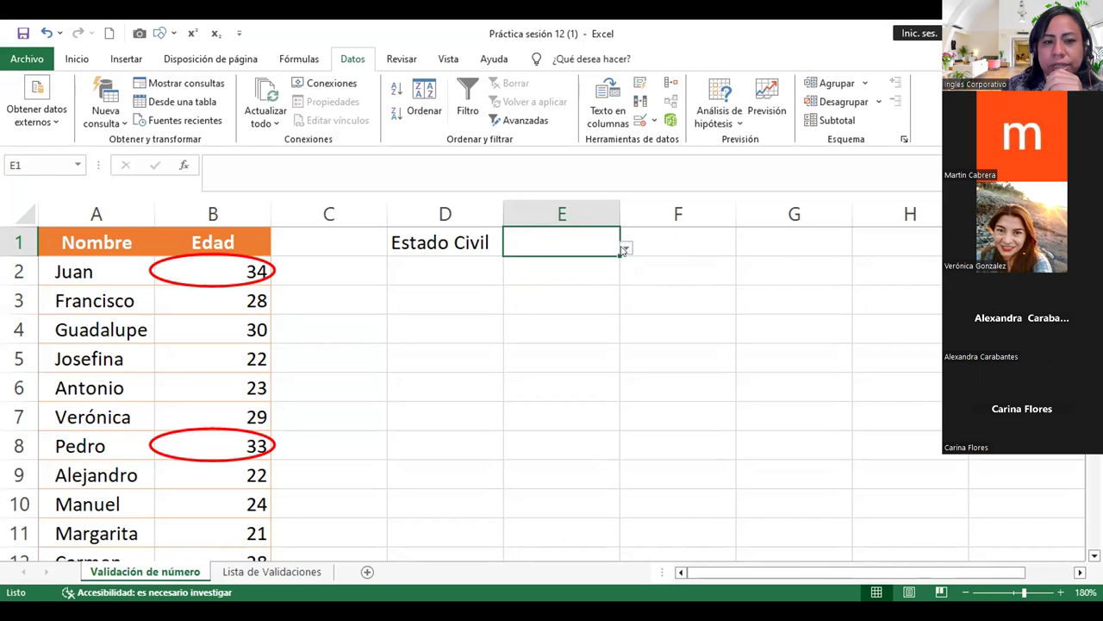
{"action": "left_click", "coordinate": [646, 117]}
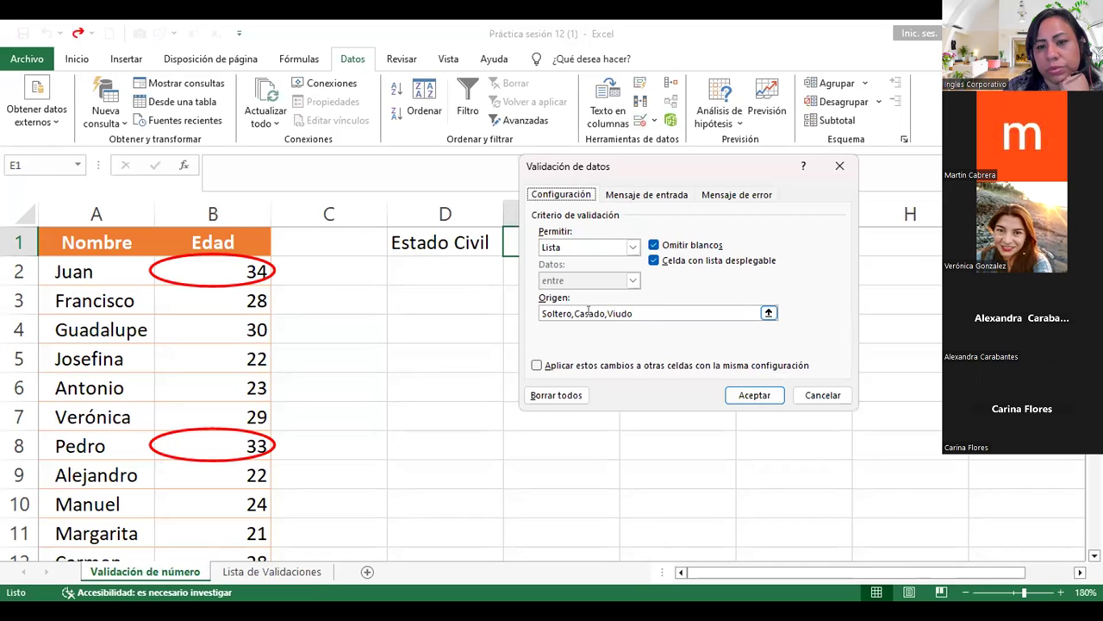
Step: Remove the comma after Soltero in the list source and clear the stray reference characters
{"action": "left_click", "coordinate": [575, 313]}
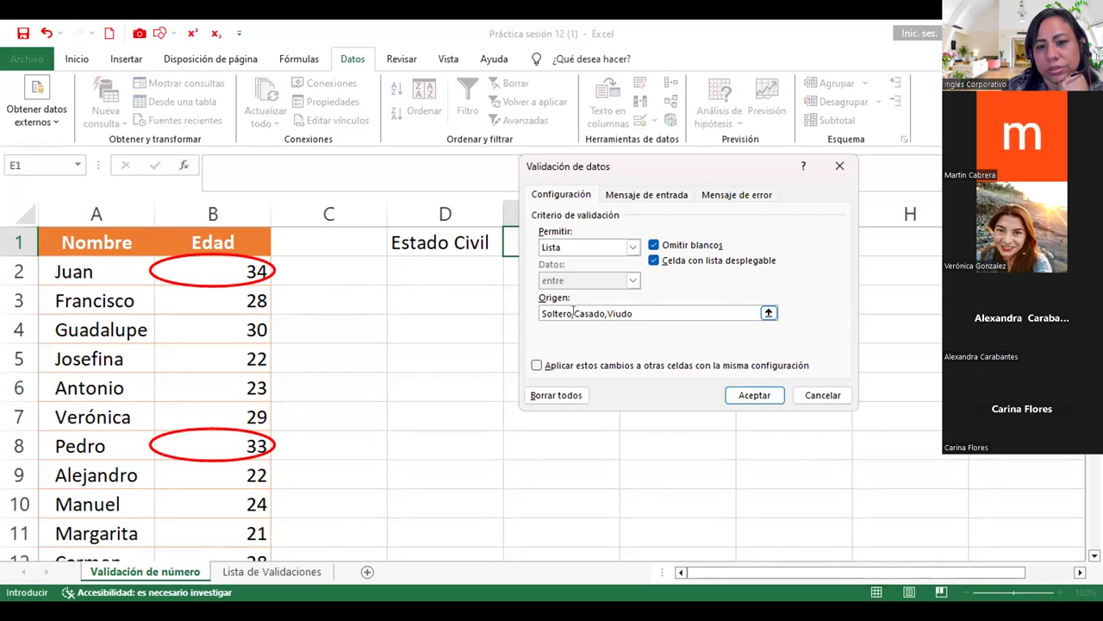
{"action": "key", "text": "BackSpace"}
{"action": "type", "text": ","}
{"action": "key", "text": "Right"}
{"action": "key", "text": "BackSpace"}
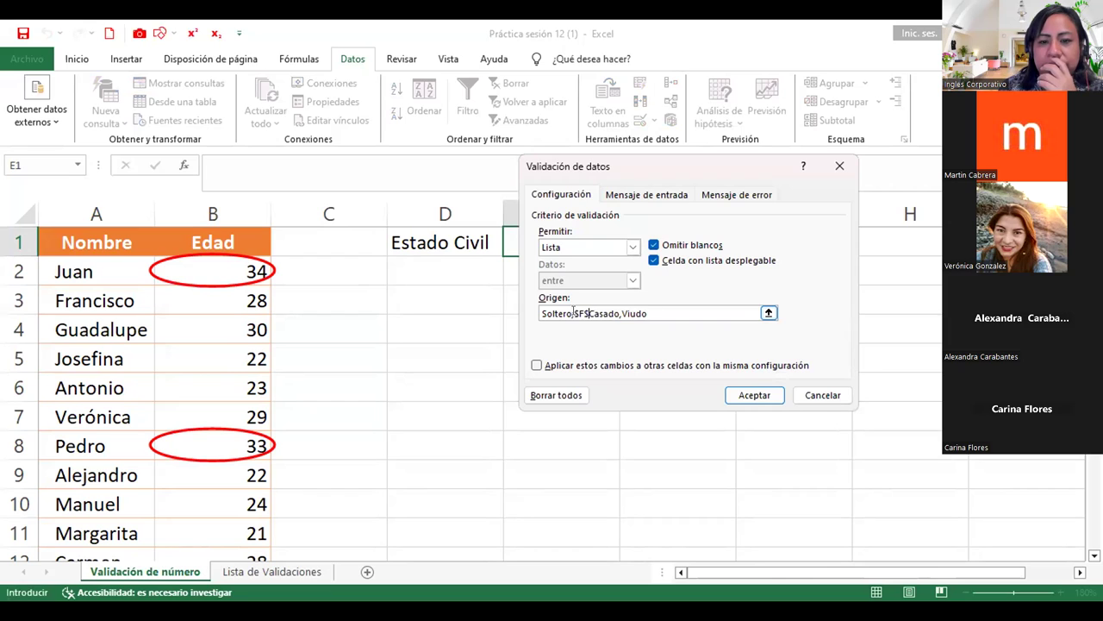
{"action": "key", "text": "BackSpace"}
{"action": "key", "text": "BackSpace"}
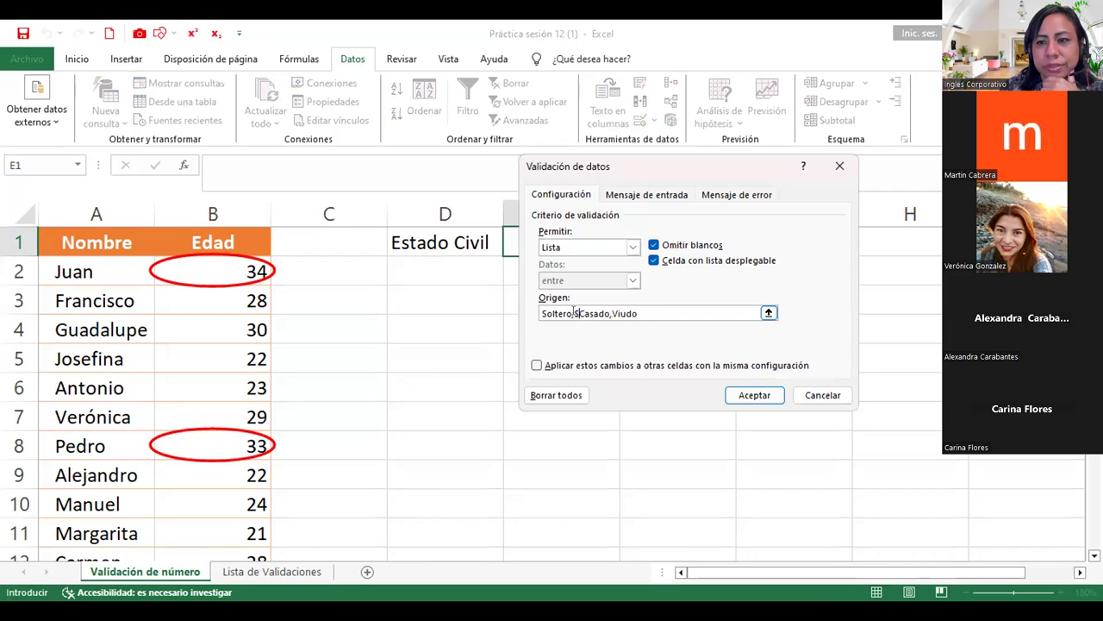
{"action": "key", "text": "BackSpace"}
{"action": "type", "text": ";"}
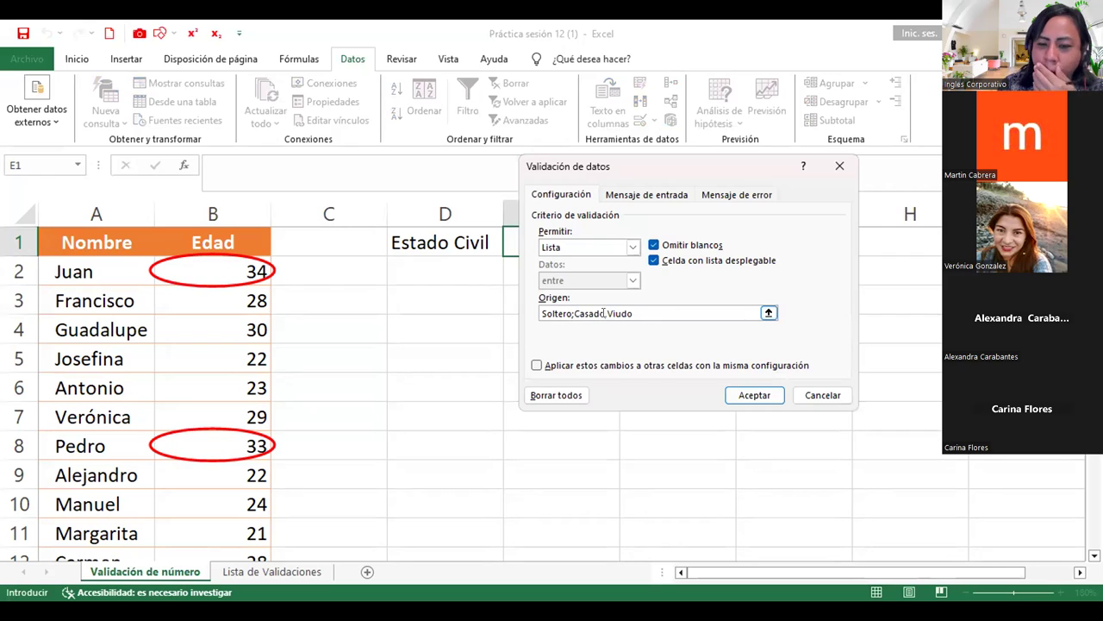
Step: Make the list source read Soltero;Casado;Viudo with semicolon separators and confirm it
{"action": "key", "text": "BackSpace"}
{"action": "type", "text": ";"}
{"action": "key", "text": "Right"}
{"action": "key", "text": "BackSpace"}
{"action": "key", "text": "BackSpace"}
{"action": "key", "text": "BackSpace"}
{"action": "key", "text": "BackSpace"}
{"action": "key", "text": "Delete"}
{"action": "key", "text": "BackSpace"}
{"action": "type", "text": ","}
{"action": "key", "text": "BackSpace"}
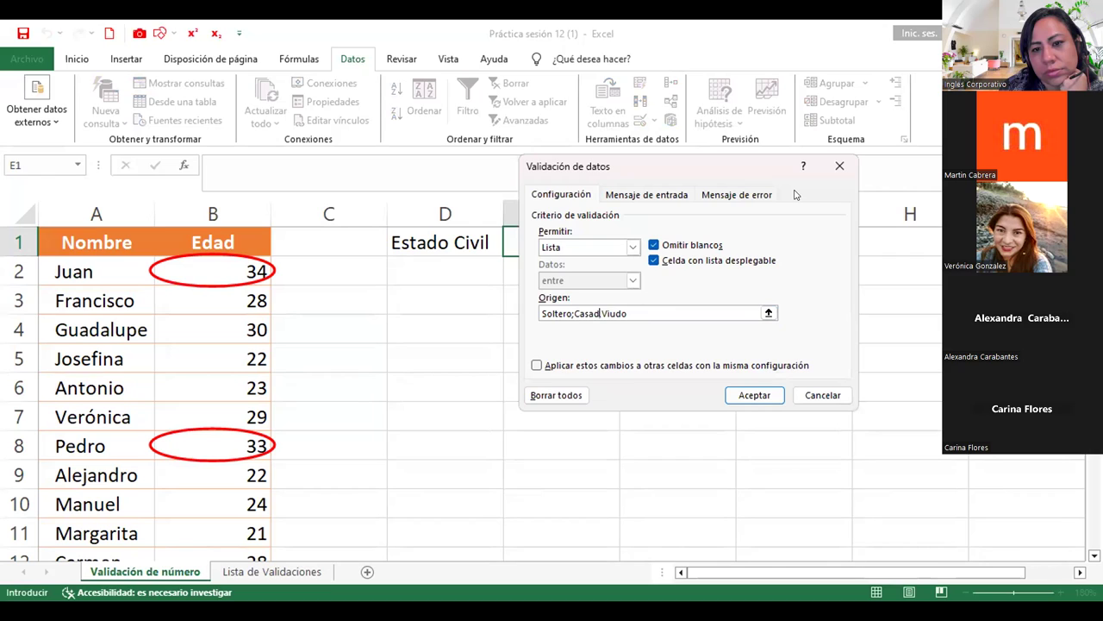
{"action": "type", "text": ";,"}
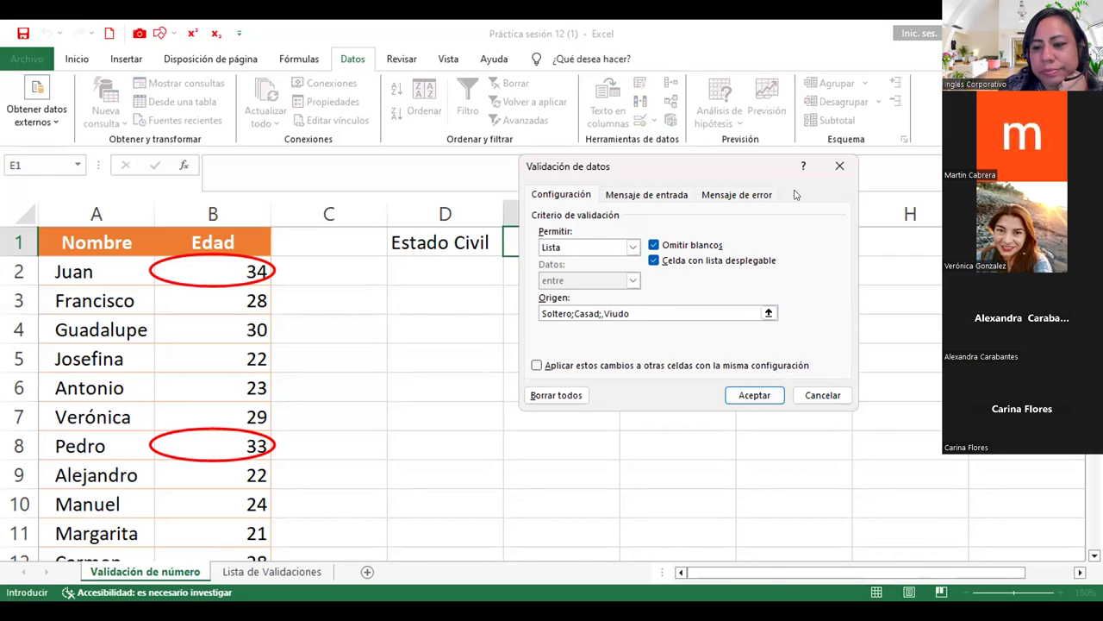
{"action": "key", "text": "BackSpace"}
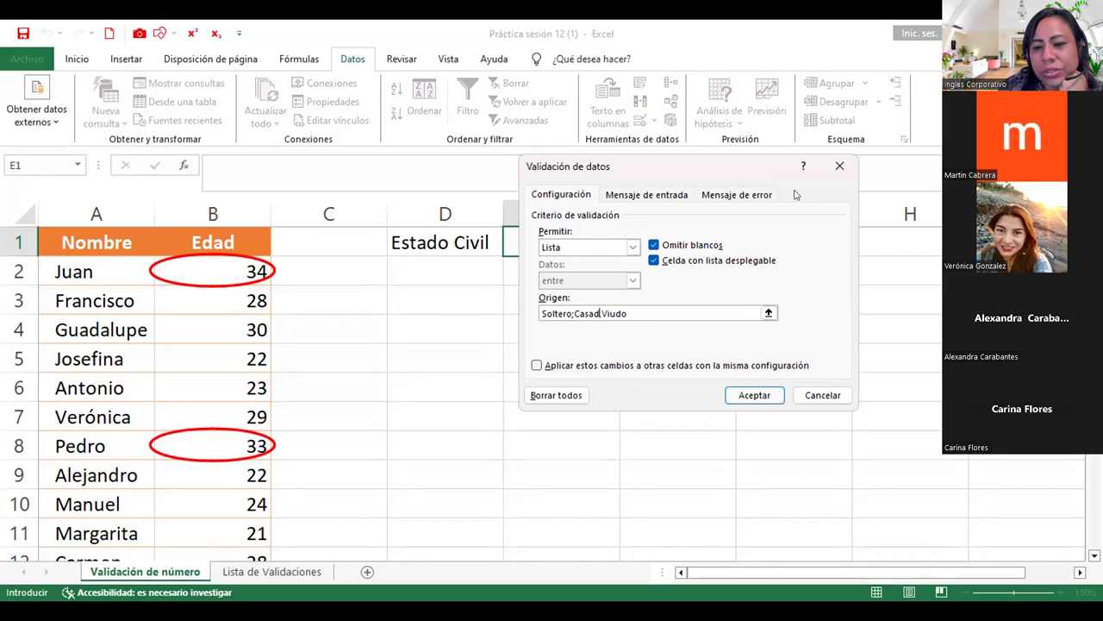
{"action": "key", "text": "Delete"}
{"action": "type", "text": ";"}
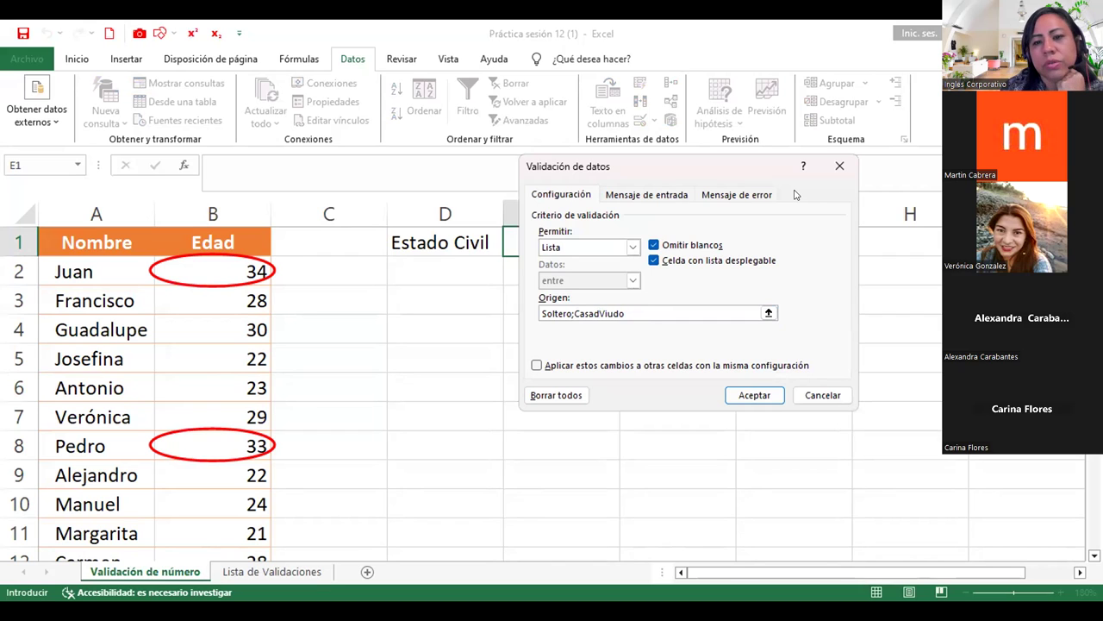
{"action": "type", "text": "o;"}
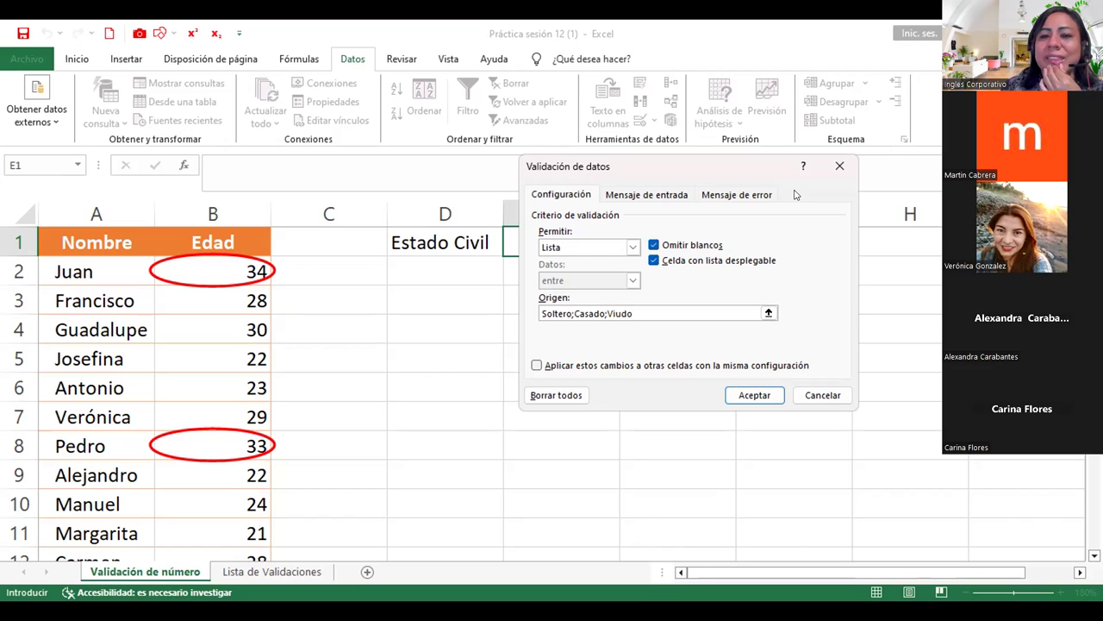
{"action": "left_click", "coordinate": [765, 393]}
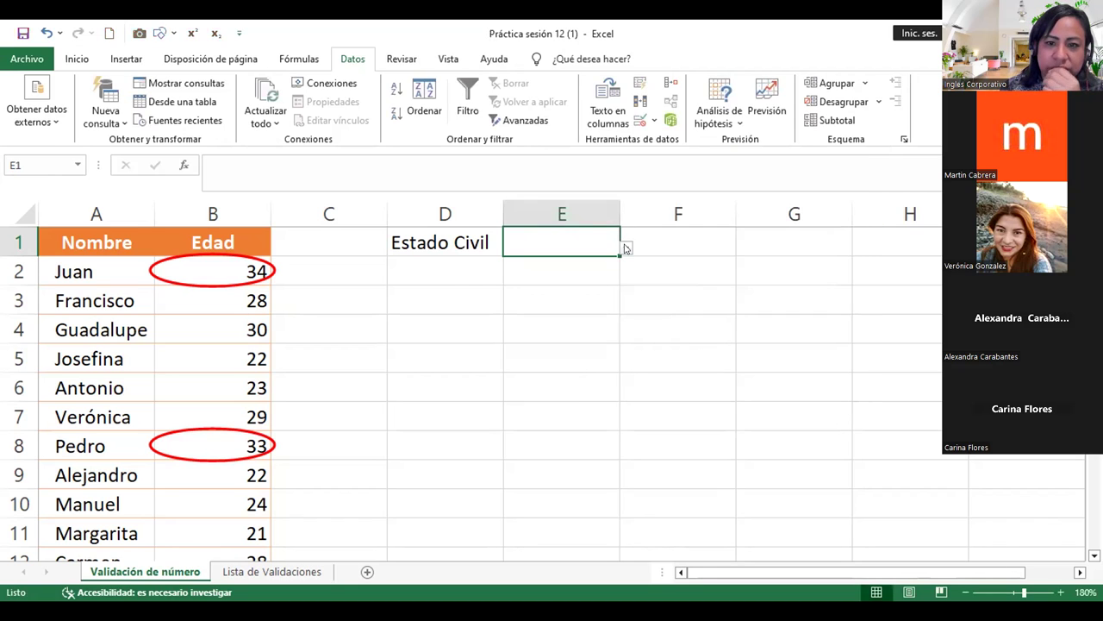
Step: Pick Casado from E1's three-option Estado Civil dropdown
{"action": "left_click", "coordinate": [625, 248]}
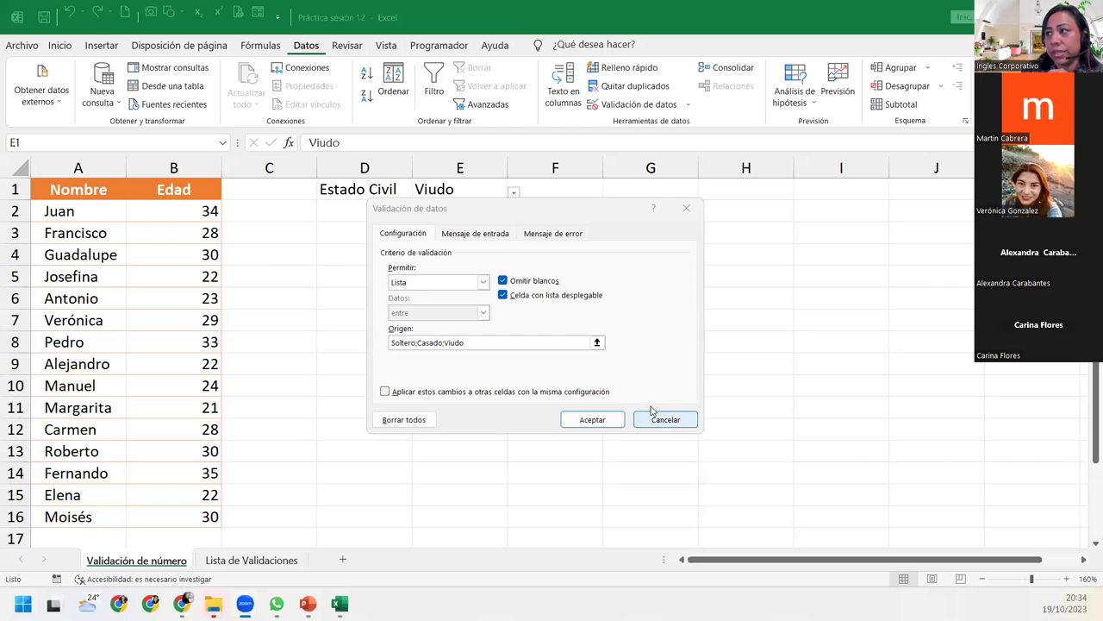
{"action": "left_click", "coordinate": [594, 419]}
{"action": "left_click", "coordinate": [514, 193]}
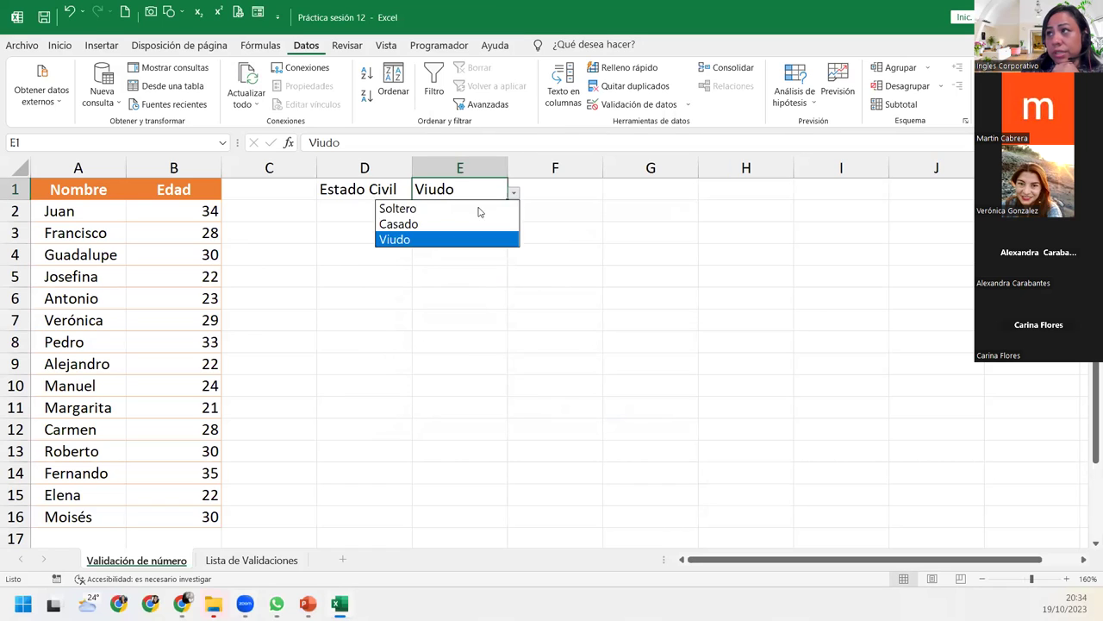
{"action": "left_click", "coordinate": [463, 224]}
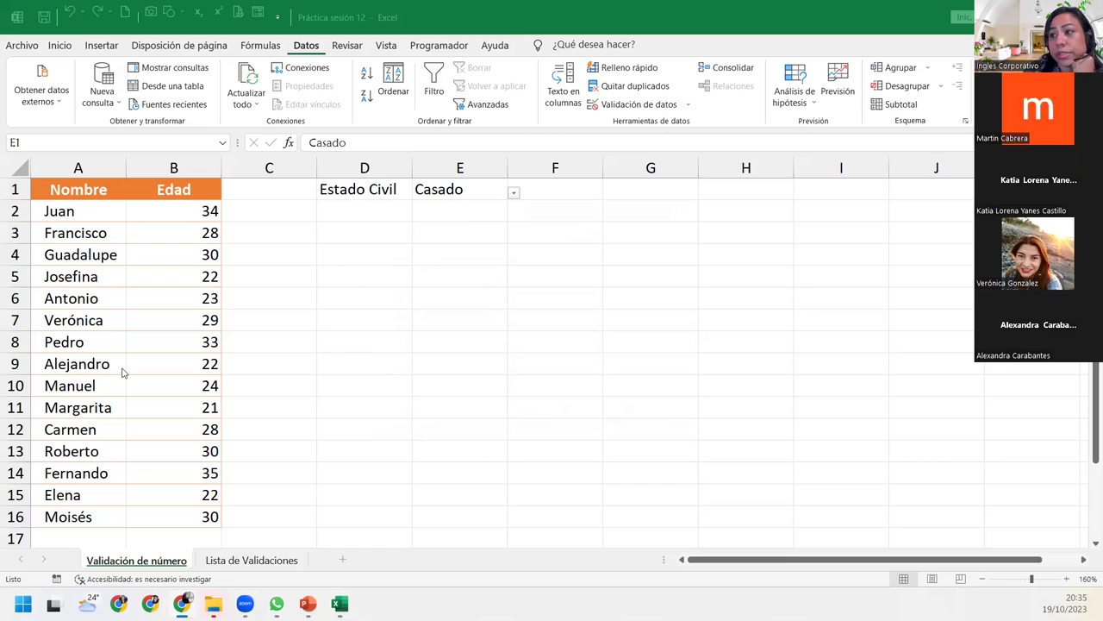
Step: On the Lista de Validaciones sheet, try a List validation for B2, then close without saving
{"action": "left_click", "coordinate": [263, 558]}
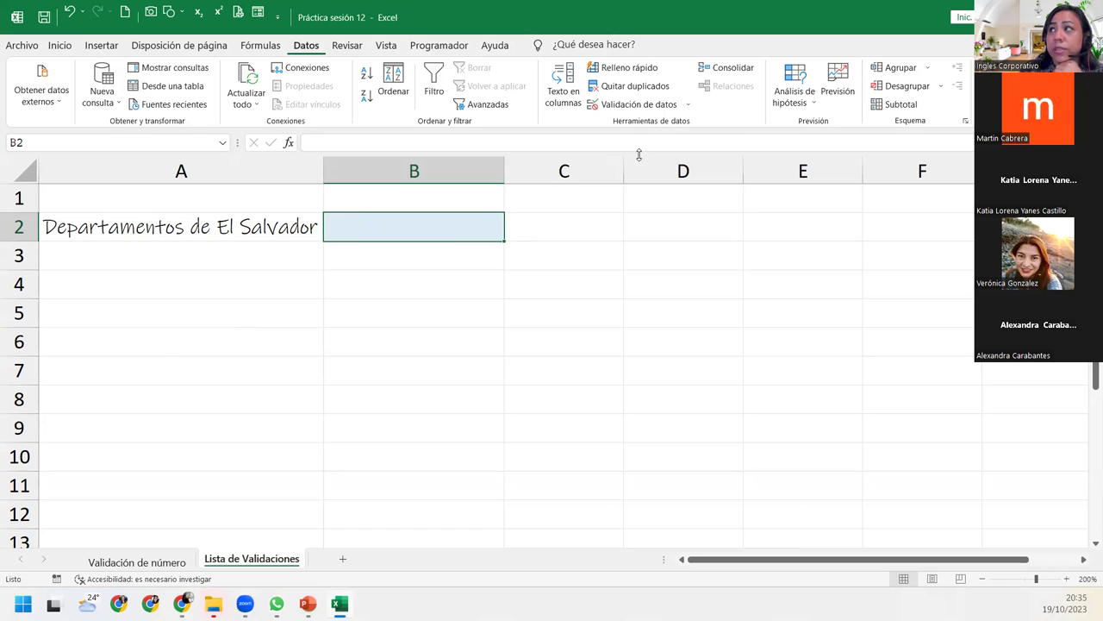
{"action": "left_click", "coordinate": [631, 104]}
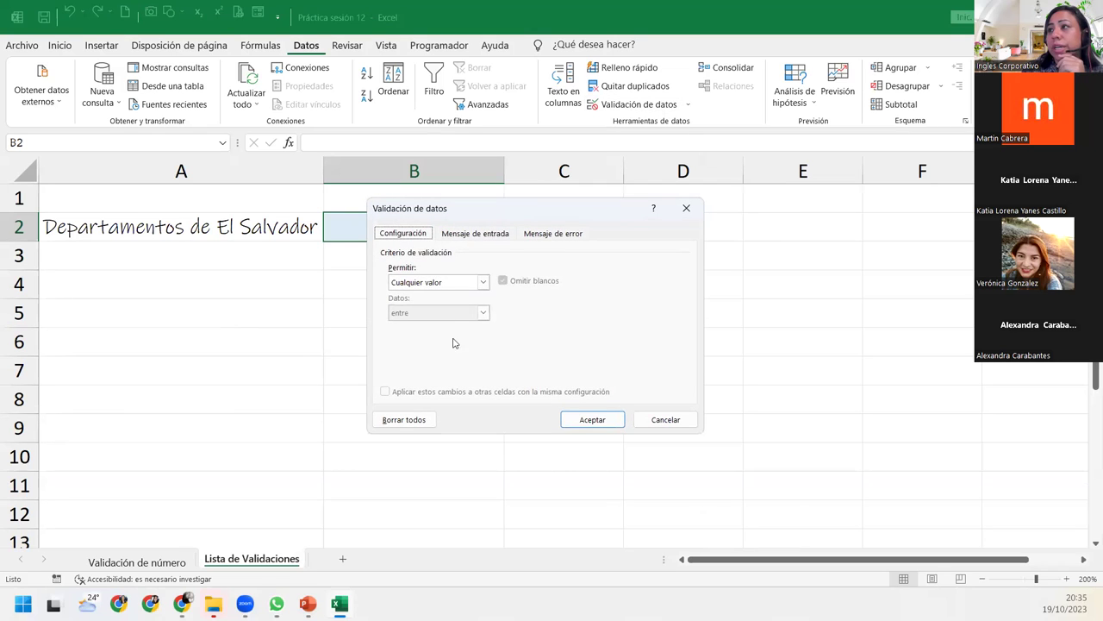
{"action": "left_click", "coordinate": [448, 283]}
{"action": "left_click", "coordinate": [398, 325]}
{"action": "left_click", "coordinate": [434, 342]}
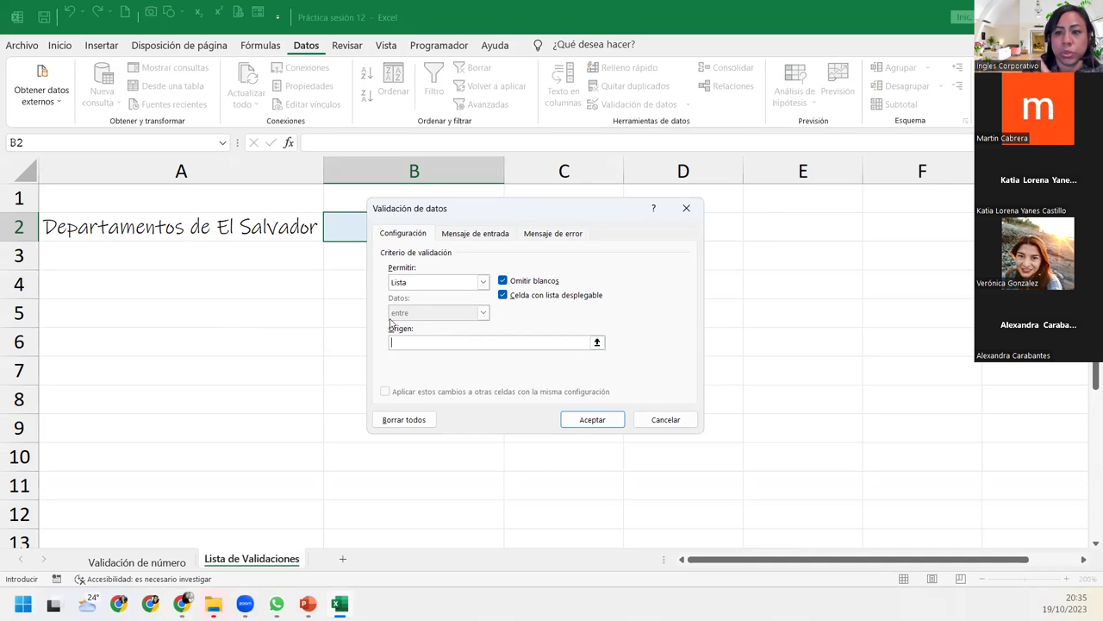
{"action": "left_click", "coordinate": [686, 207]}
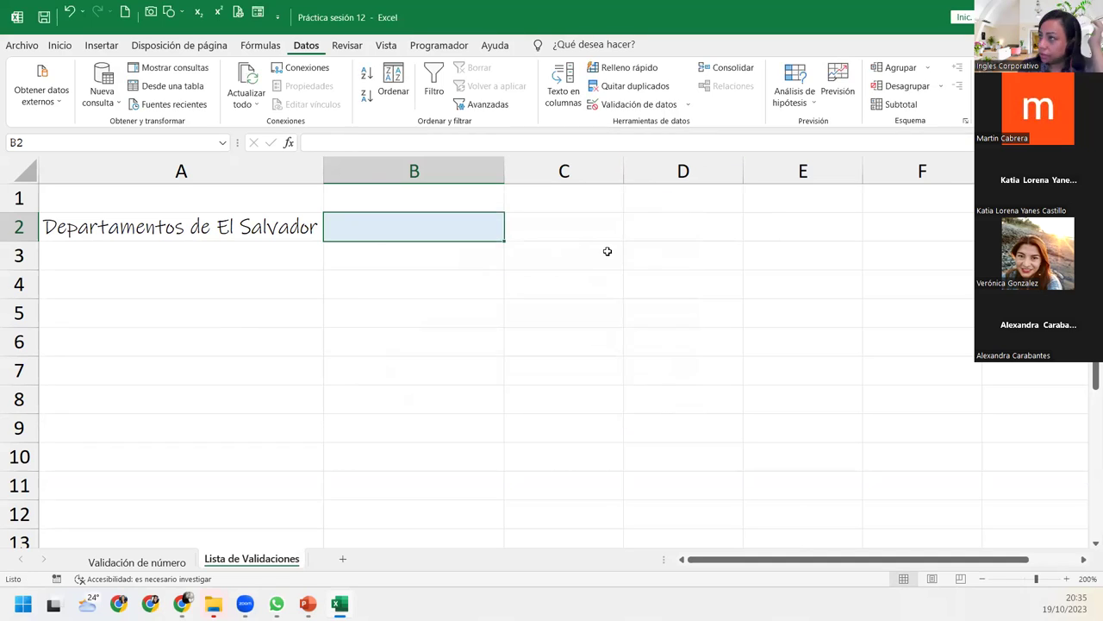
{"action": "left_click", "coordinate": [610, 227]}
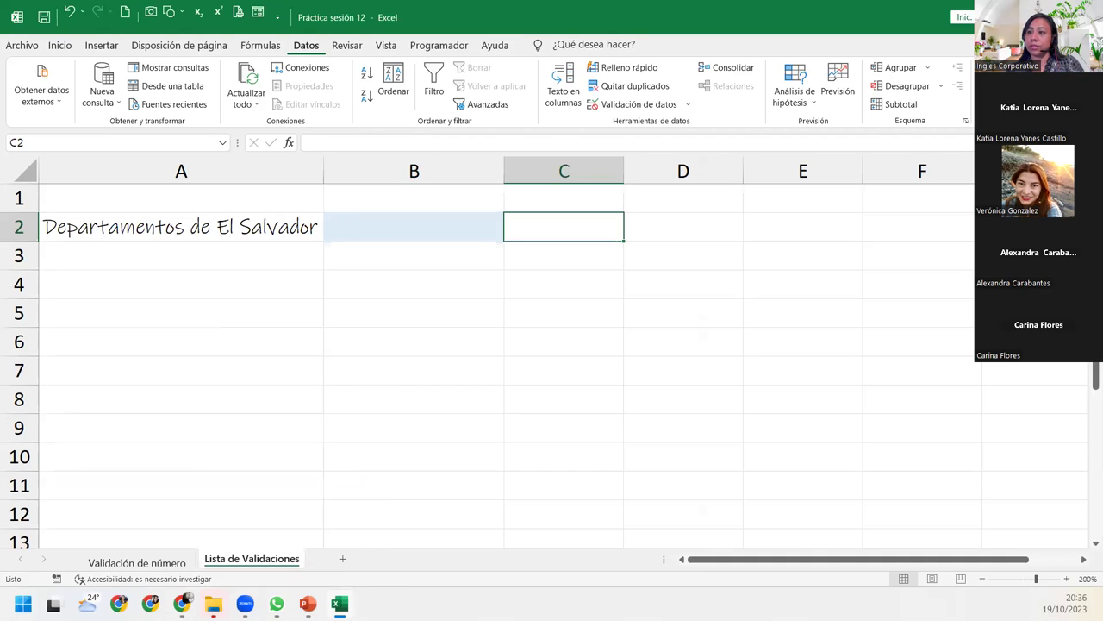
Step: Back on the Validación de número sheet, pick Viudo from E1's dropdown
{"action": "left_click", "coordinate": [160, 558]}
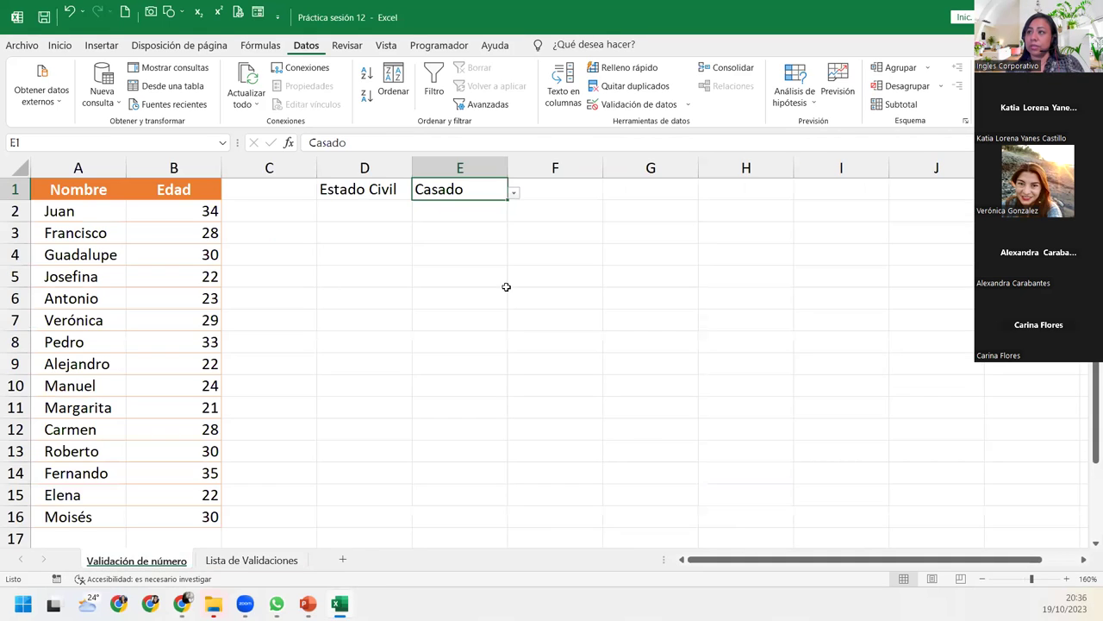
{"action": "left_click", "coordinate": [515, 195]}
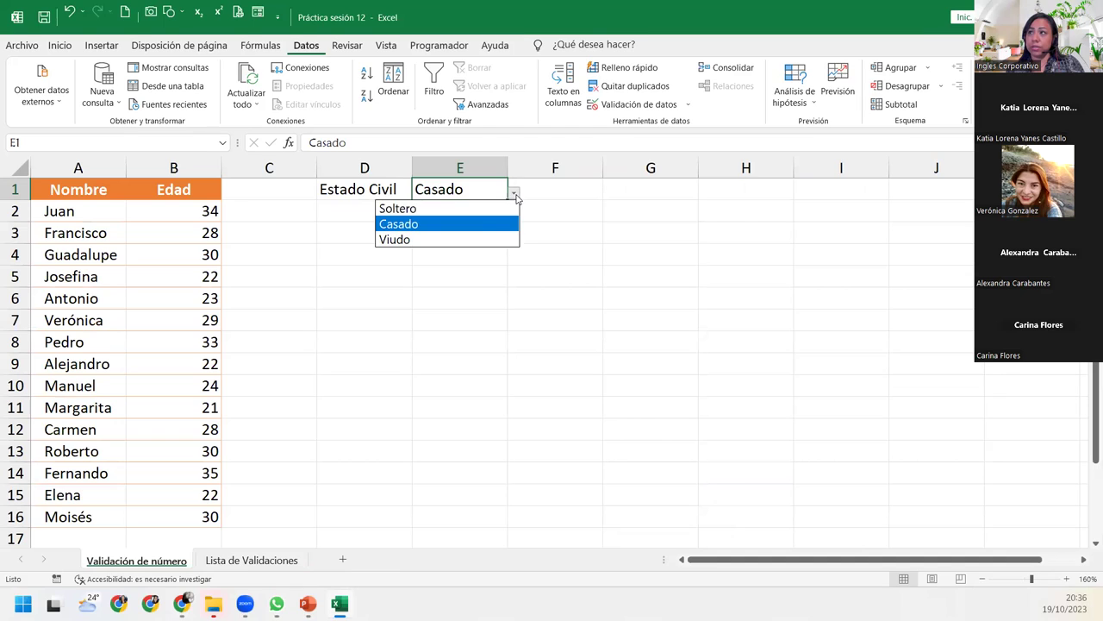
{"action": "left_click", "coordinate": [475, 239]}
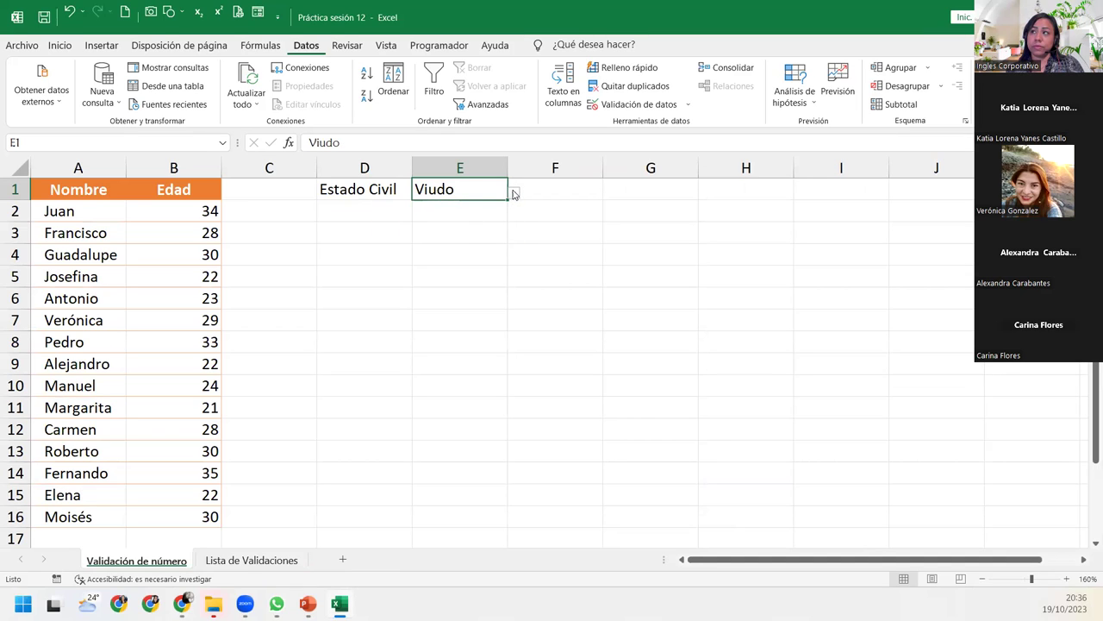
{"action": "left_click", "coordinate": [512, 194]}
{"action": "left_click", "coordinate": [513, 194]}
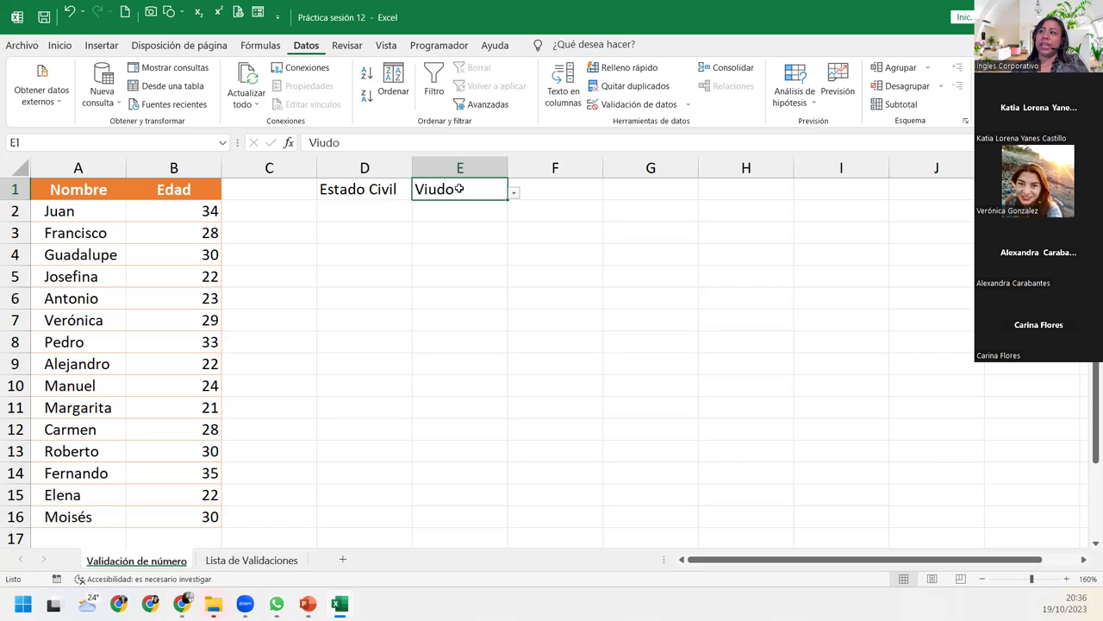
Step: Apply a list validation with source 'Sí;No' to cells E2:E16
{"action": "left_click_drag", "start_coordinate": [459, 189], "coordinate": [466, 513]}
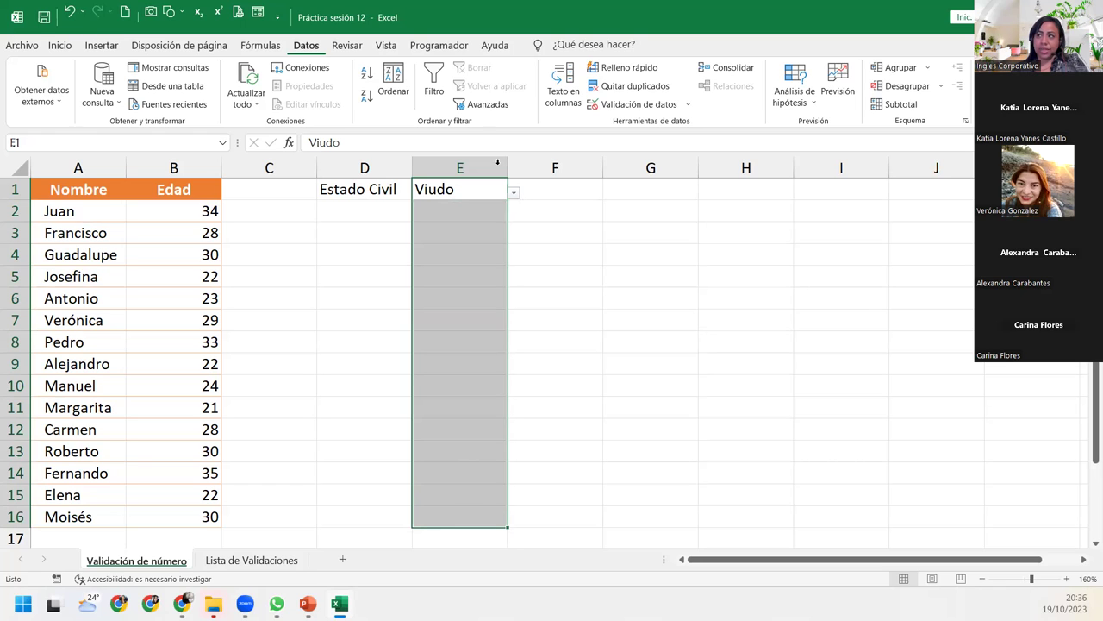
{"action": "left_click_drag", "start_coordinate": [468, 205], "coordinate": [474, 514]}
{"action": "left_click", "coordinate": [638, 106]}
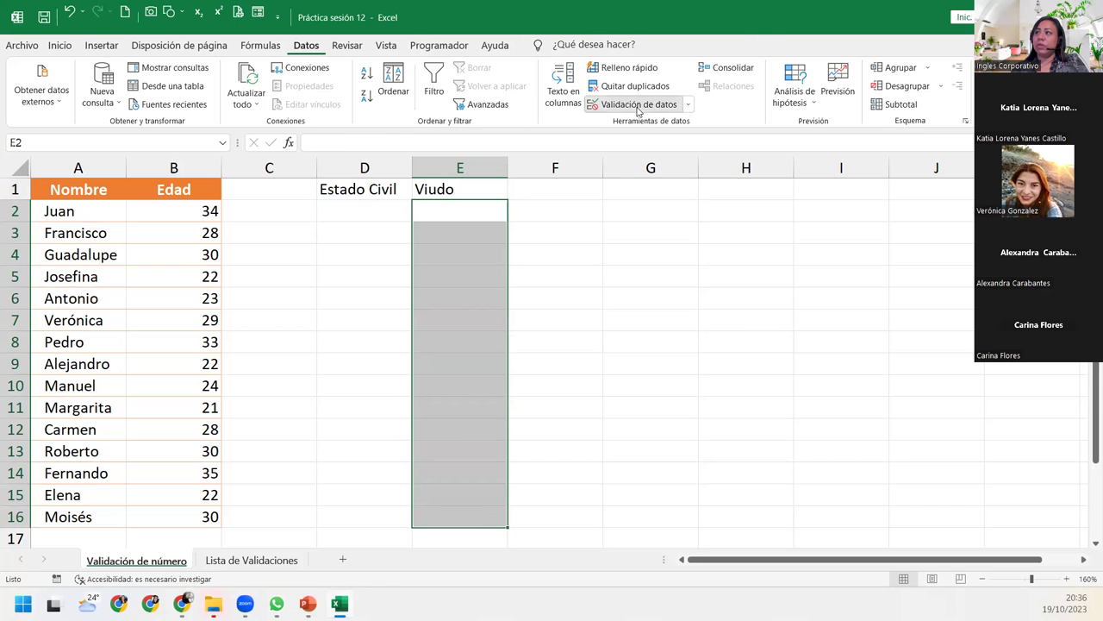
{"action": "left_click", "coordinate": [453, 282]}
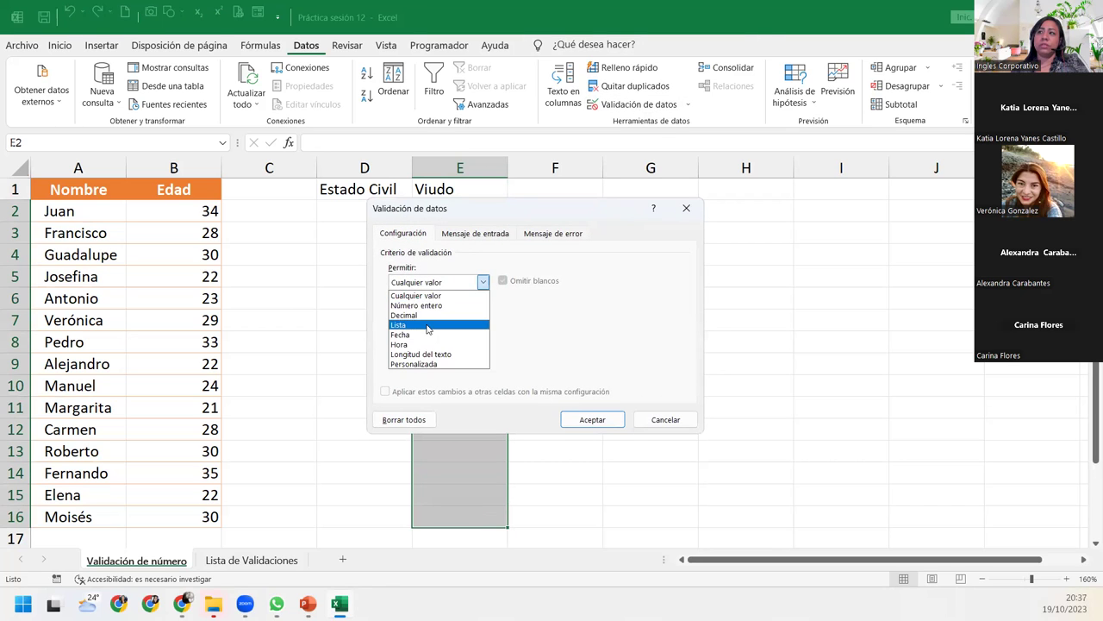
{"action": "left_click", "coordinate": [435, 325]}
{"action": "left_click", "coordinate": [449, 344]}
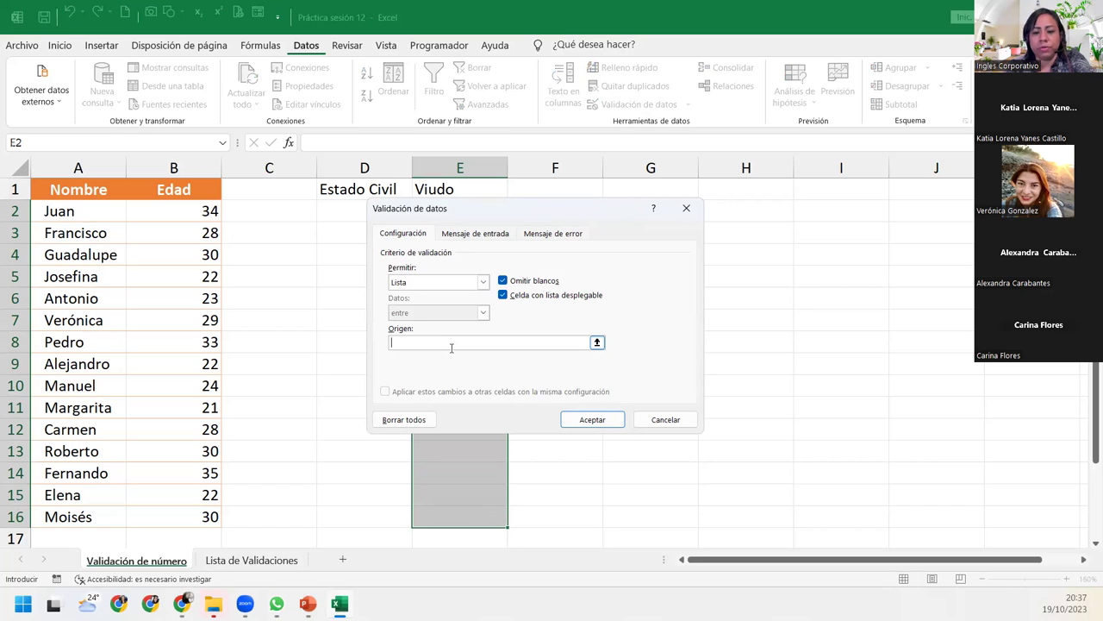
{"action": "type", "text": "Sí"}
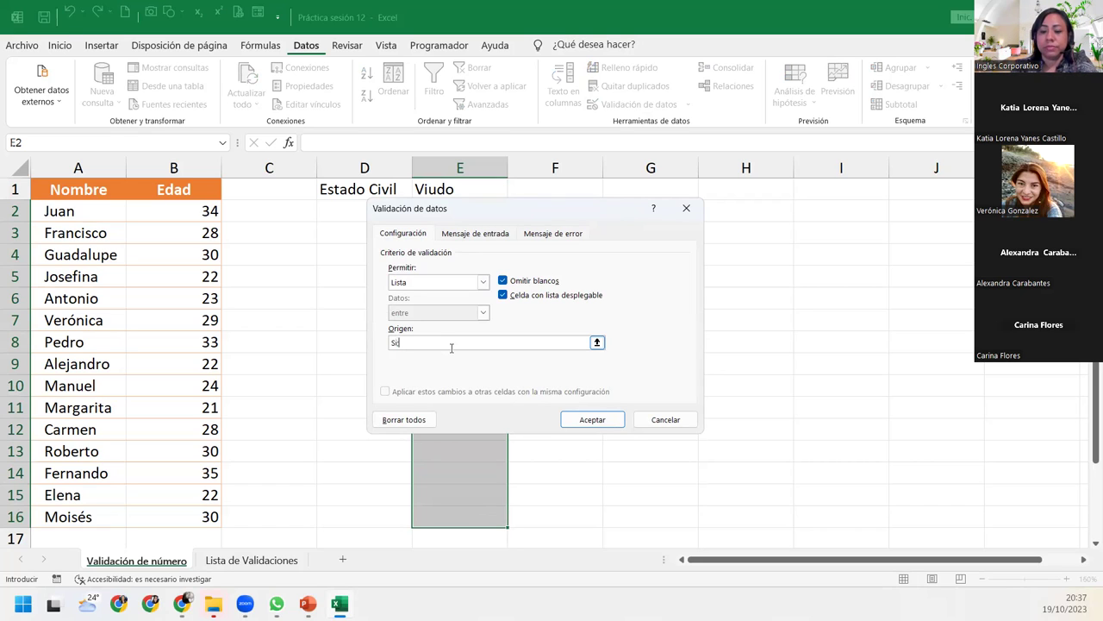
{"action": "type", "text": ";No"}
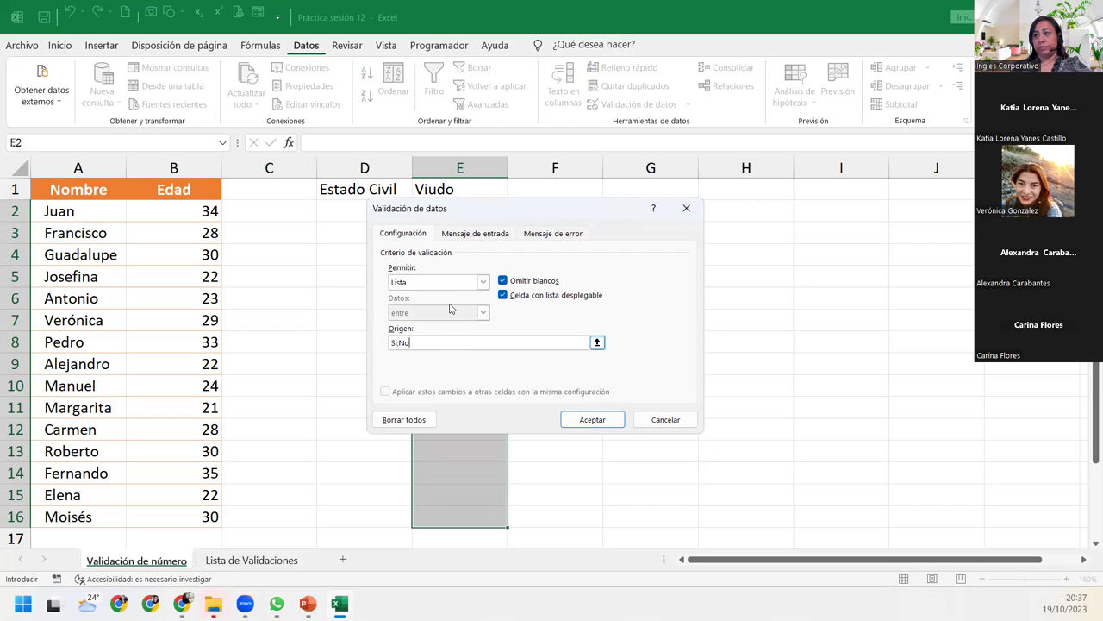
{"action": "left_click", "coordinate": [592, 419]}
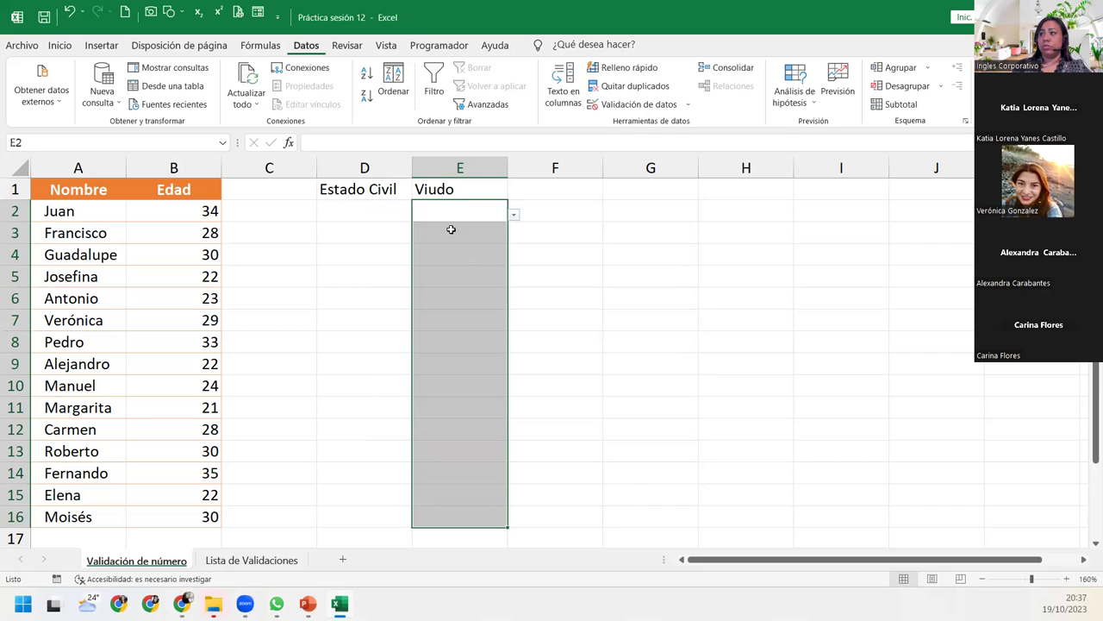
Step: Test the Sí/No dropdowns in cells E3 and E7
{"action": "left_click", "coordinate": [452, 231]}
{"action": "left_click", "coordinate": [514, 236]}
{"action": "left_click", "coordinate": [480, 313]}
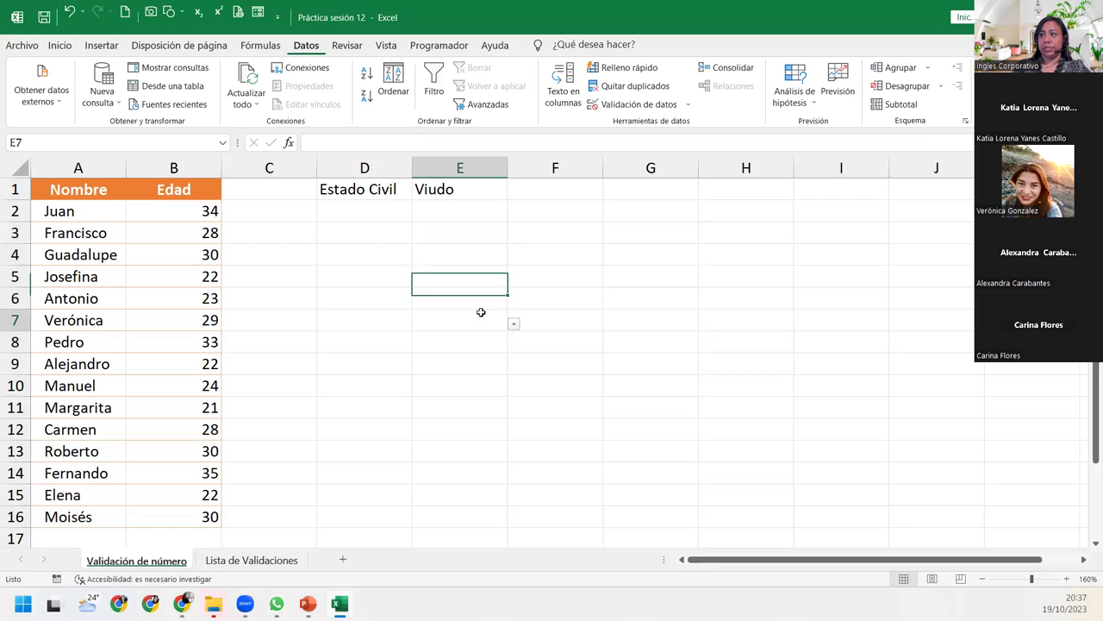
{"action": "left_click", "coordinate": [514, 325]}
Step: Test the new dropdowns by picking No in E2 and Si in E3
{"action": "left_click", "coordinate": [491, 319]}
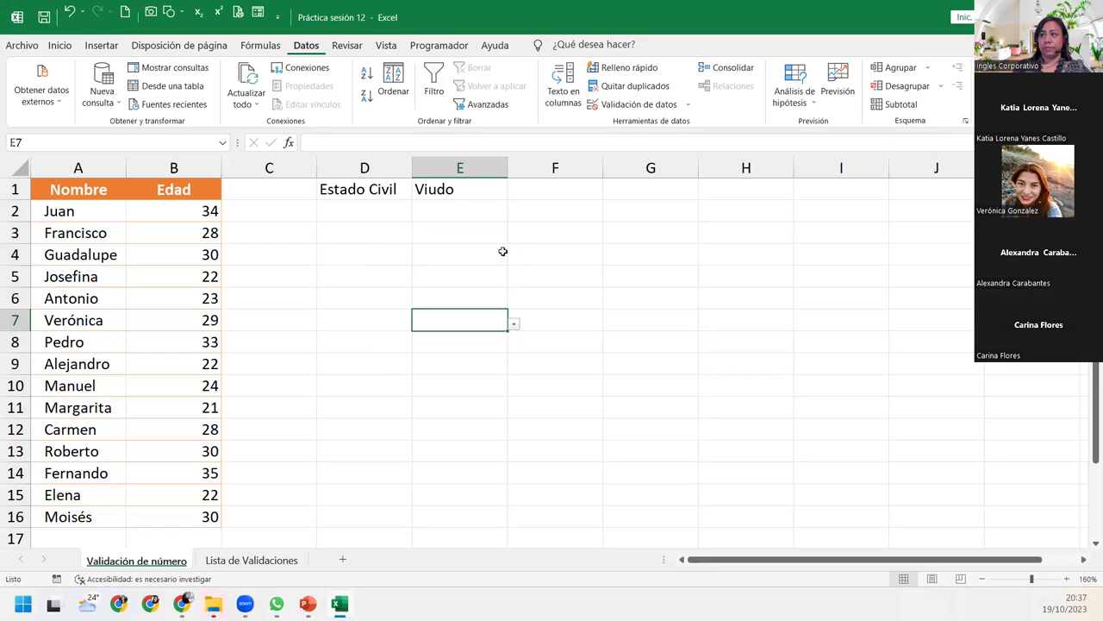
{"action": "left_click", "coordinate": [502, 228]}
{"action": "left_click", "coordinate": [504, 212]}
{"action": "left_click", "coordinate": [515, 217]}
{"action": "left_click", "coordinate": [471, 246]}
{"action": "left_click", "coordinate": [488, 289]}
{"action": "left_click", "coordinate": [493, 236]}
{"action": "left_click", "coordinate": [515, 237]}
{"action": "left_click", "coordinate": [436, 254]}
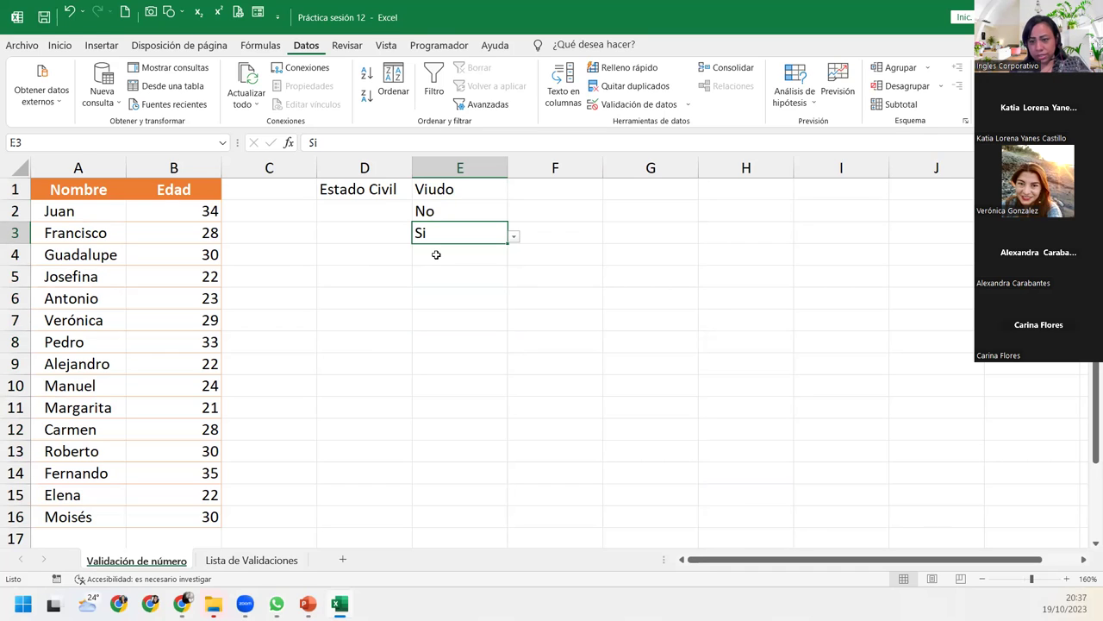
Step: Undo the Sí/No list and test answers, then fill Viudo from E1 down to E11
{"action": "key", "text": "ctrl+z"}
{"action": "key", "text": "ctrl+z"}
{"action": "key", "text": "ctrl+z"}
{"action": "key", "text": "ctrl+z"}
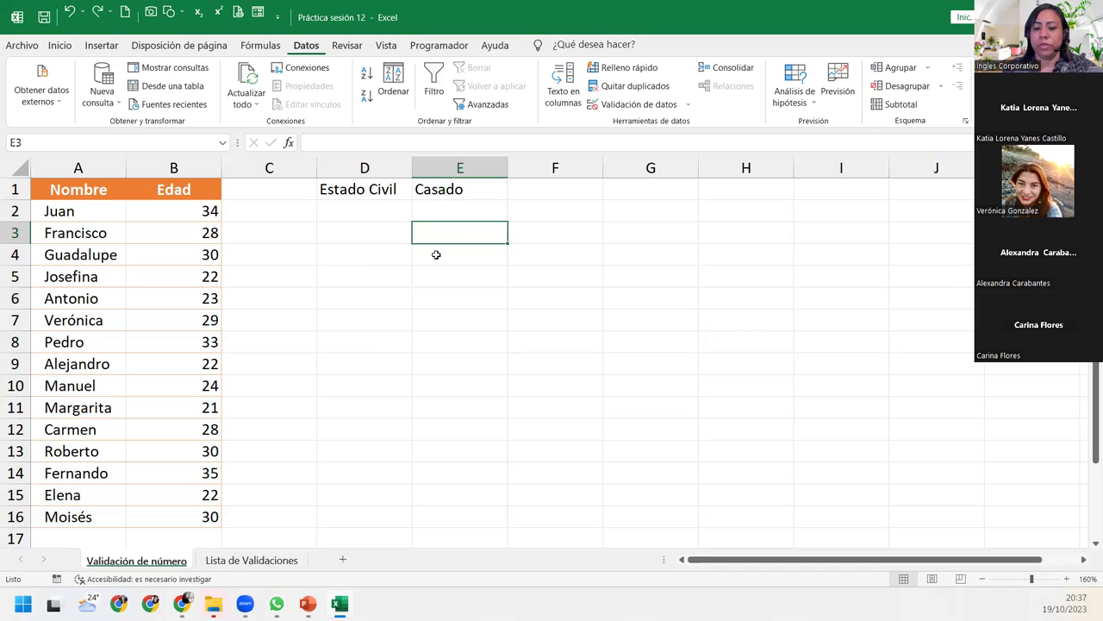
{"action": "key", "text": "ctrl+y"}
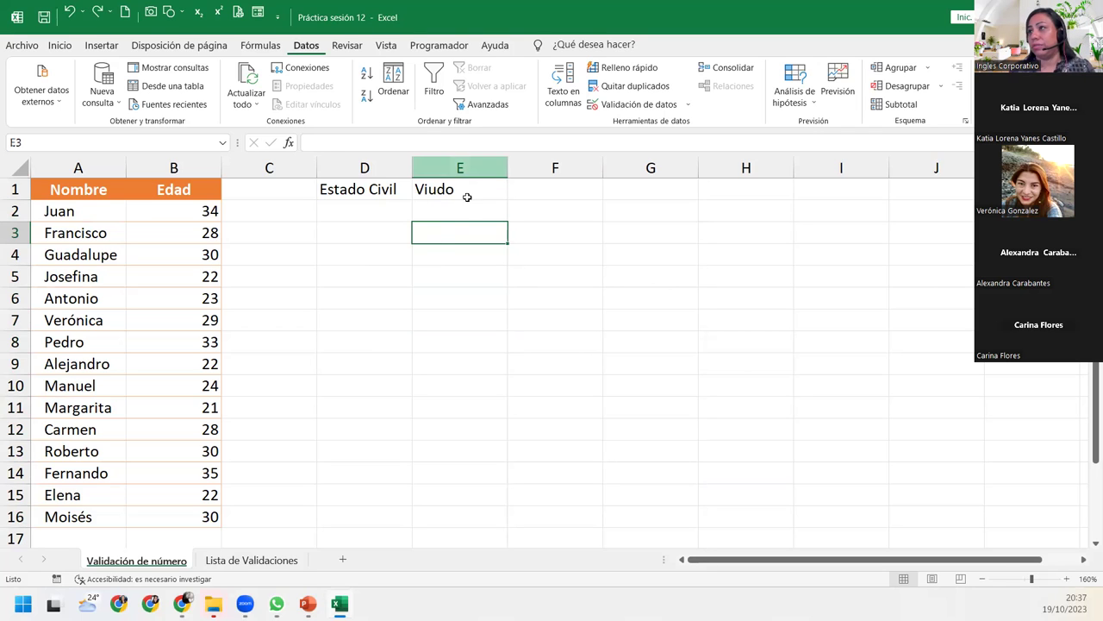
{"action": "left_click", "coordinate": [468, 193]}
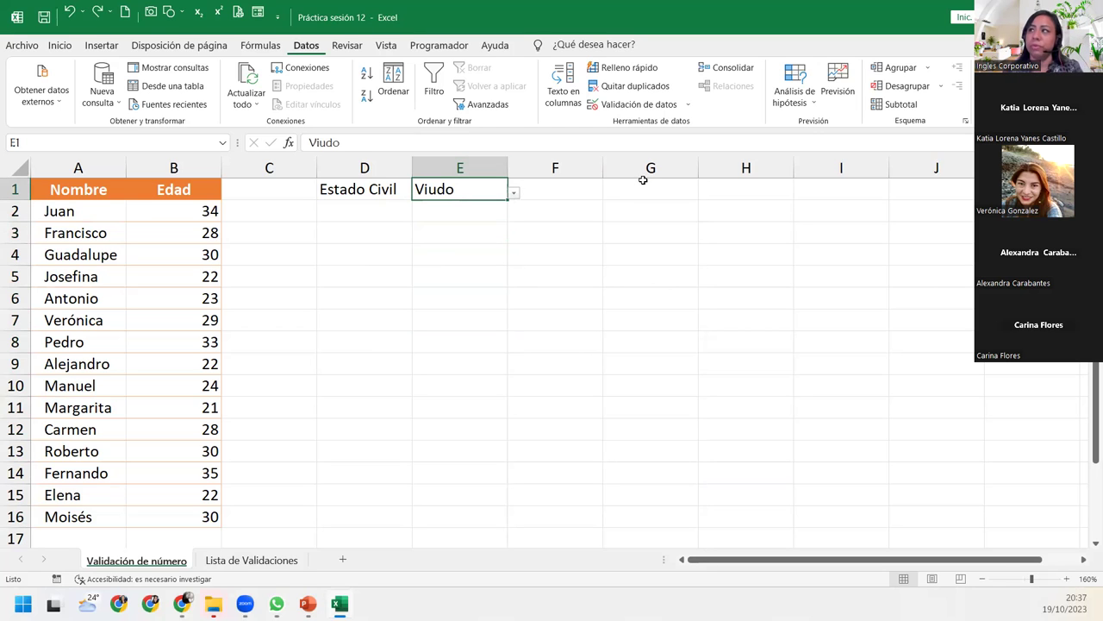
{"action": "left_click_drag", "start_coordinate": [508, 202], "coordinate": [502, 418]}
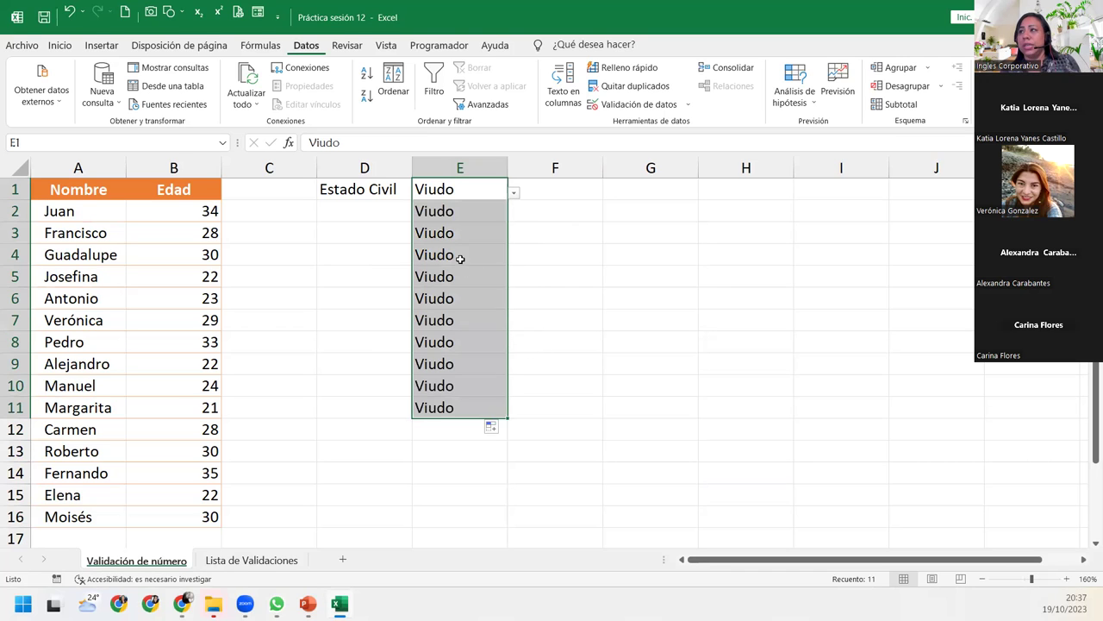
Step: Check E2's options, undo the Viudo fill, and empty cell E1
{"action": "left_click", "coordinate": [464, 213]}
{"action": "left_click", "coordinate": [513, 214]}
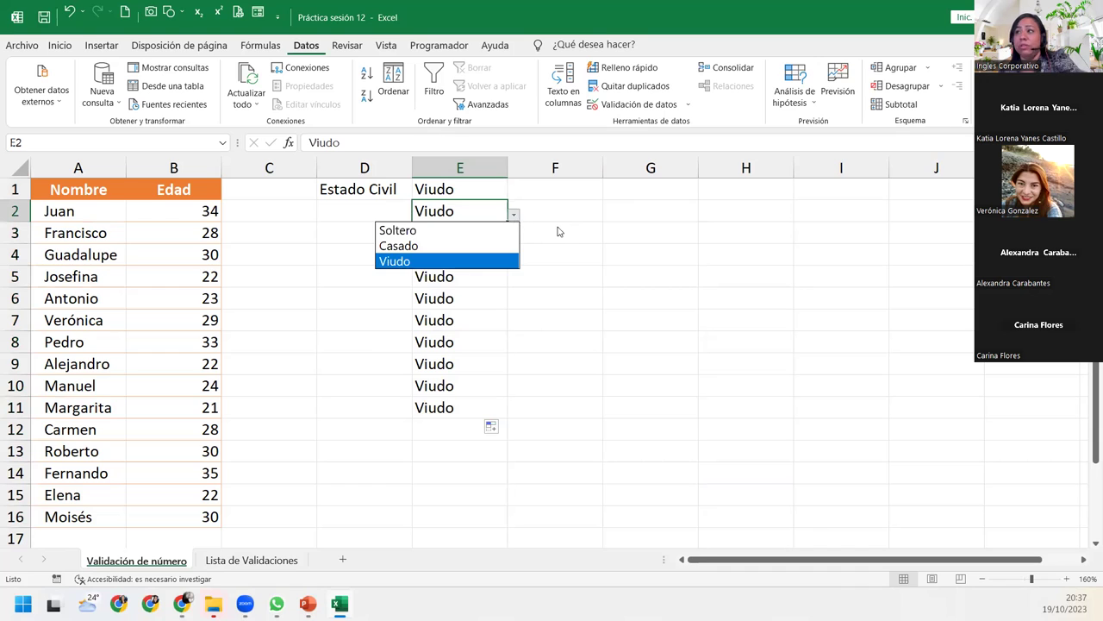
{"action": "key", "text": "Escape"}
{"action": "key", "text": "ctrl+z"}
{"action": "key", "text": "ctrl+z"}
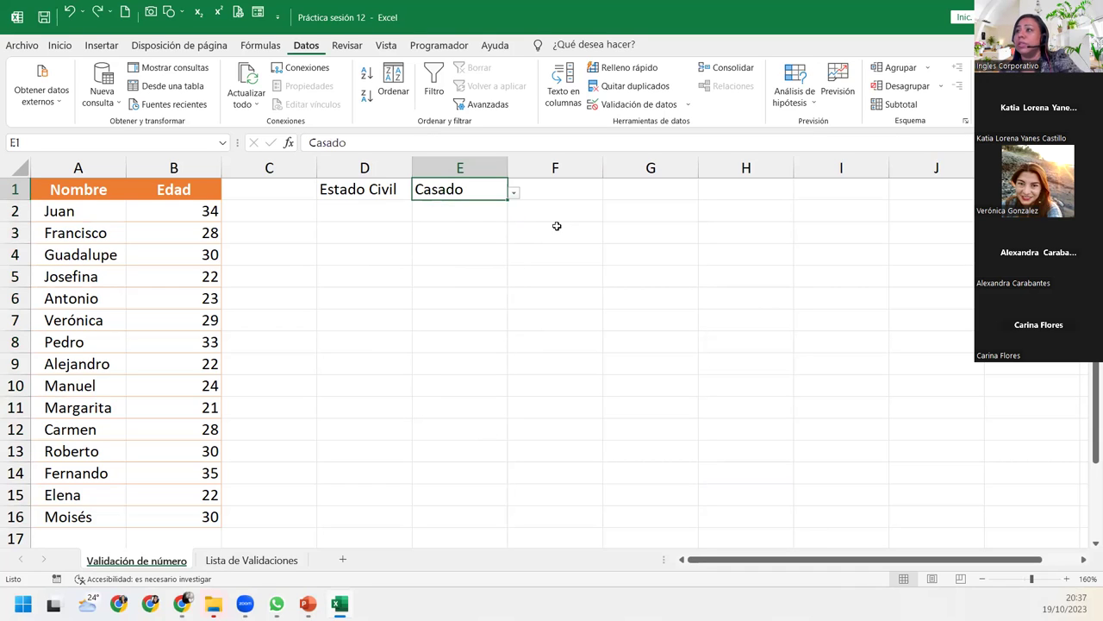
{"action": "key", "text": "Delete"}
{"action": "key", "text": "Return"}
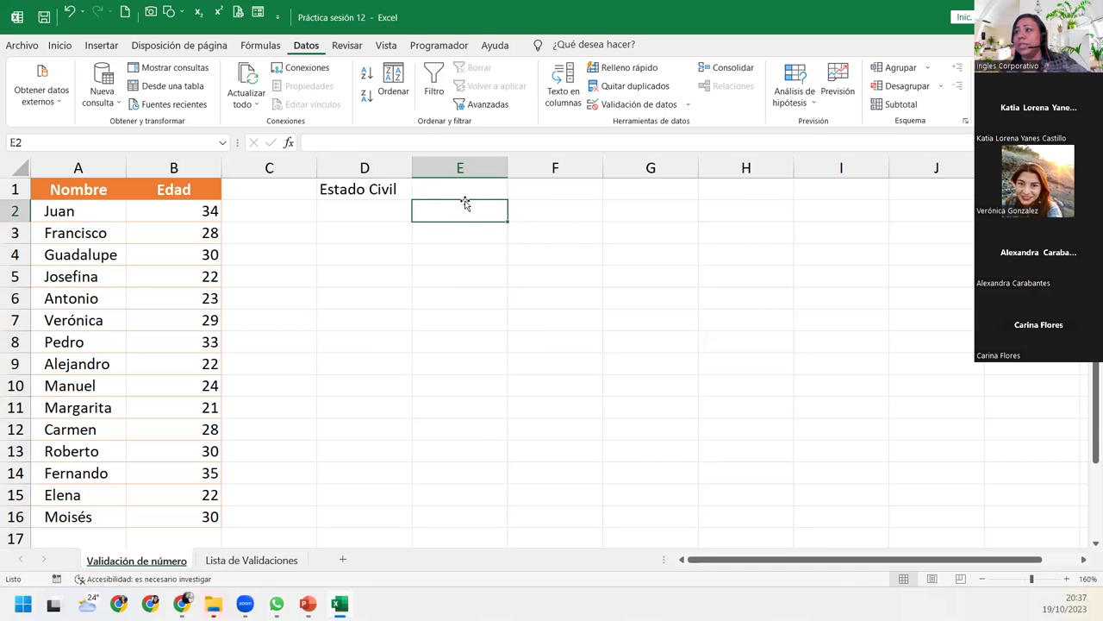
Step: Copy E1's dropdown down through E16 and check the lists in E2, E3 and E5
{"action": "left_click", "coordinate": [466, 193]}
{"action": "left_click_drag", "start_coordinate": [507, 197], "coordinate": [508, 528]}
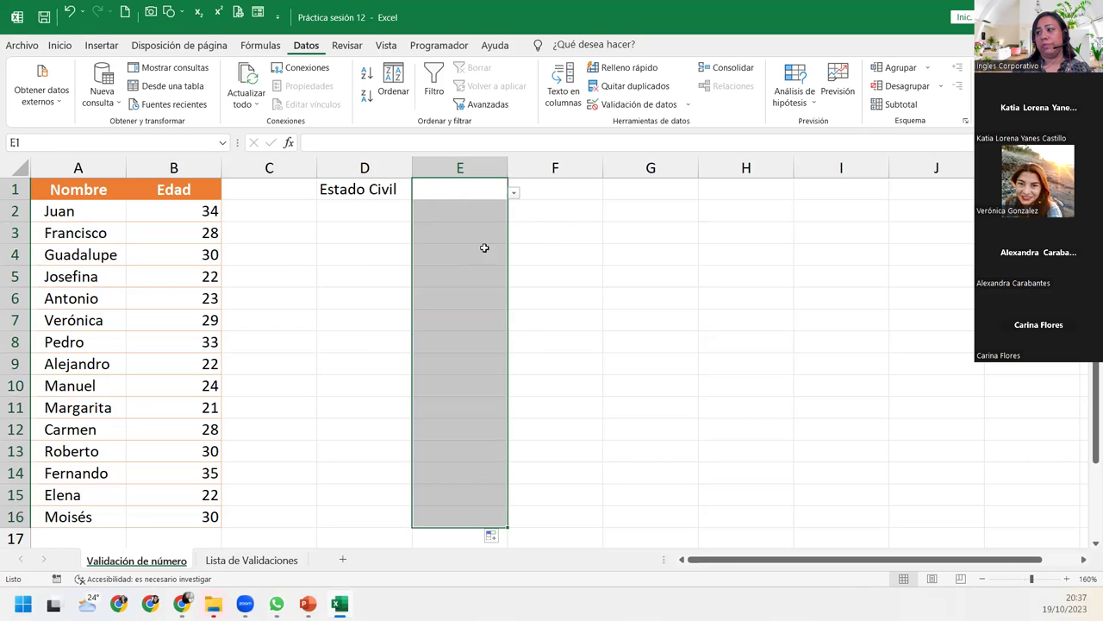
{"action": "left_click", "coordinate": [480, 207]}
{"action": "left_click", "coordinate": [512, 218]}
{"action": "left_click", "coordinate": [513, 218]}
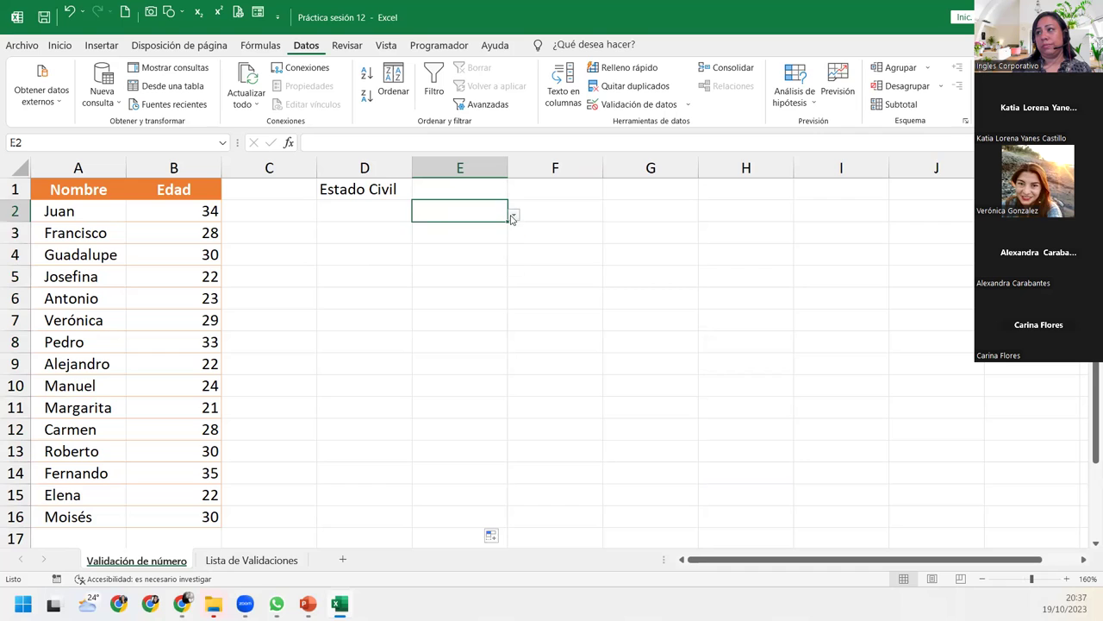
{"action": "left_click", "coordinate": [505, 236]}
{"action": "left_click", "coordinate": [514, 237]}
{"action": "left_click", "coordinate": [515, 239]}
{"action": "left_click", "coordinate": [455, 270]}
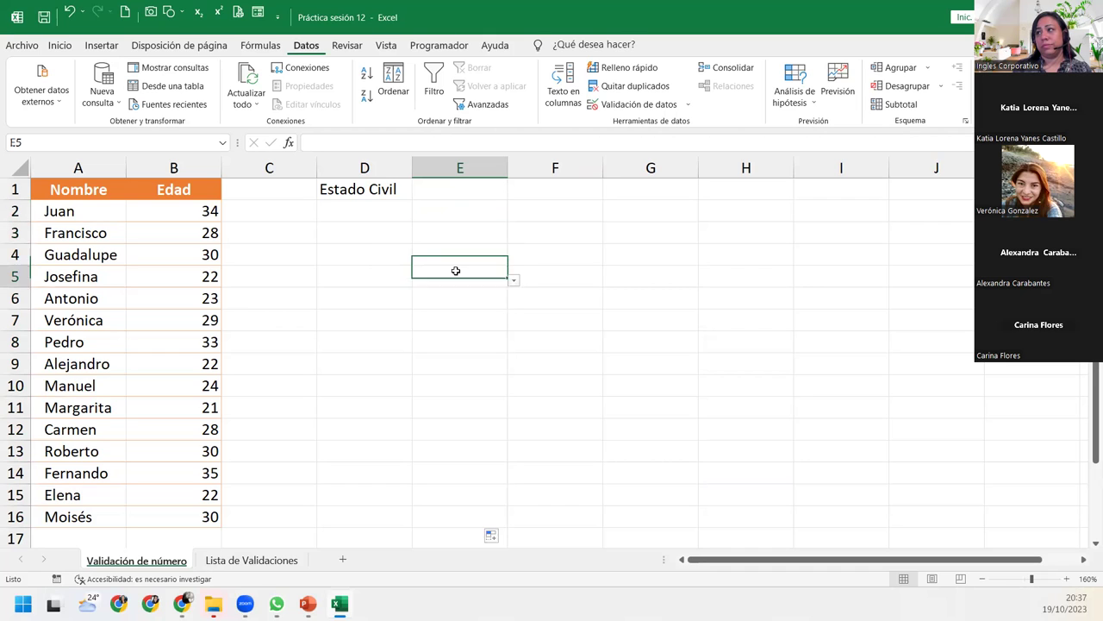
{"action": "left_click", "coordinate": [513, 280]}
{"action": "left_click", "coordinate": [470, 276]}
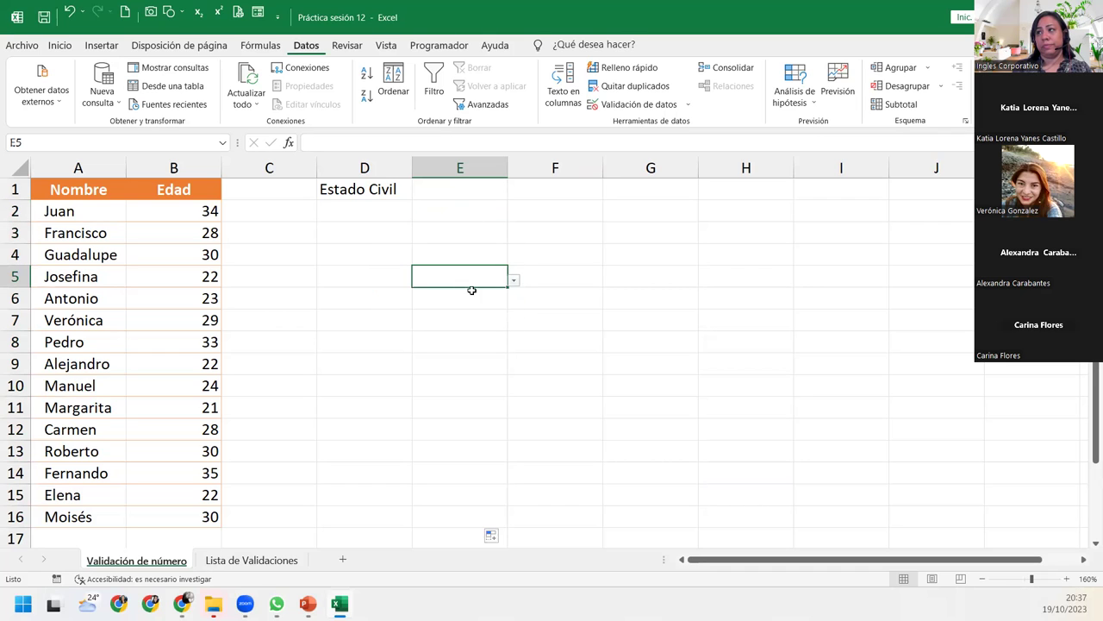
{"action": "left_click", "coordinate": [472, 290]}
Step: Recheck the marital status dropdowns in E2, E3 and E5 without choosing anything
{"action": "left_click", "coordinate": [479, 184]}
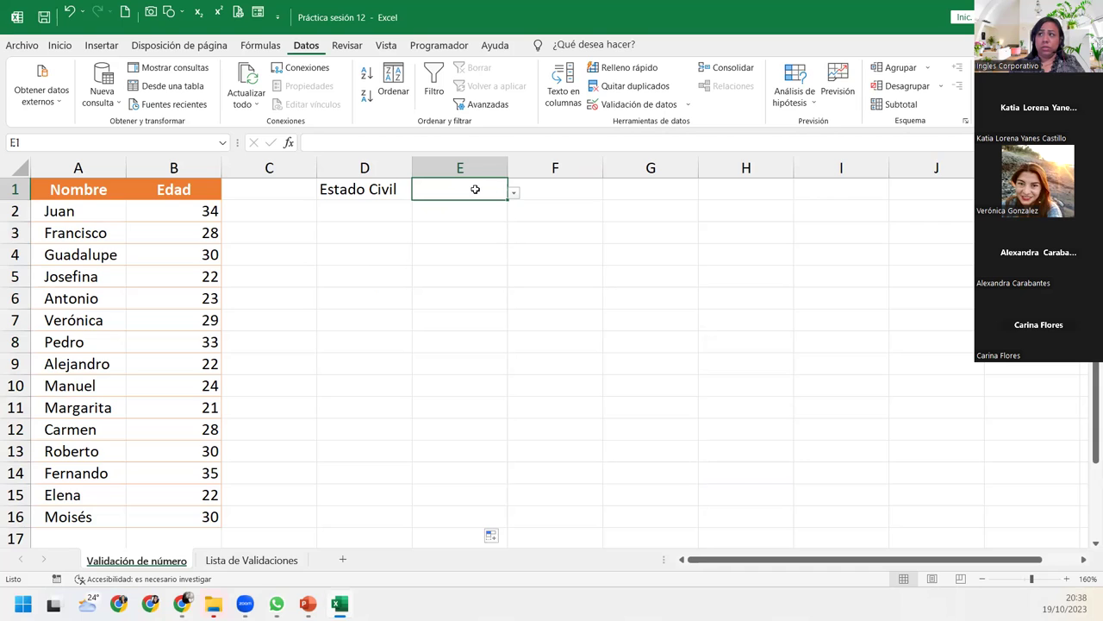
{"action": "left_click", "coordinate": [465, 214]}
{"action": "left_click", "coordinate": [515, 216]}
{"action": "left_click", "coordinate": [515, 216]}
{"action": "left_click", "coordinate": [468, 234]}
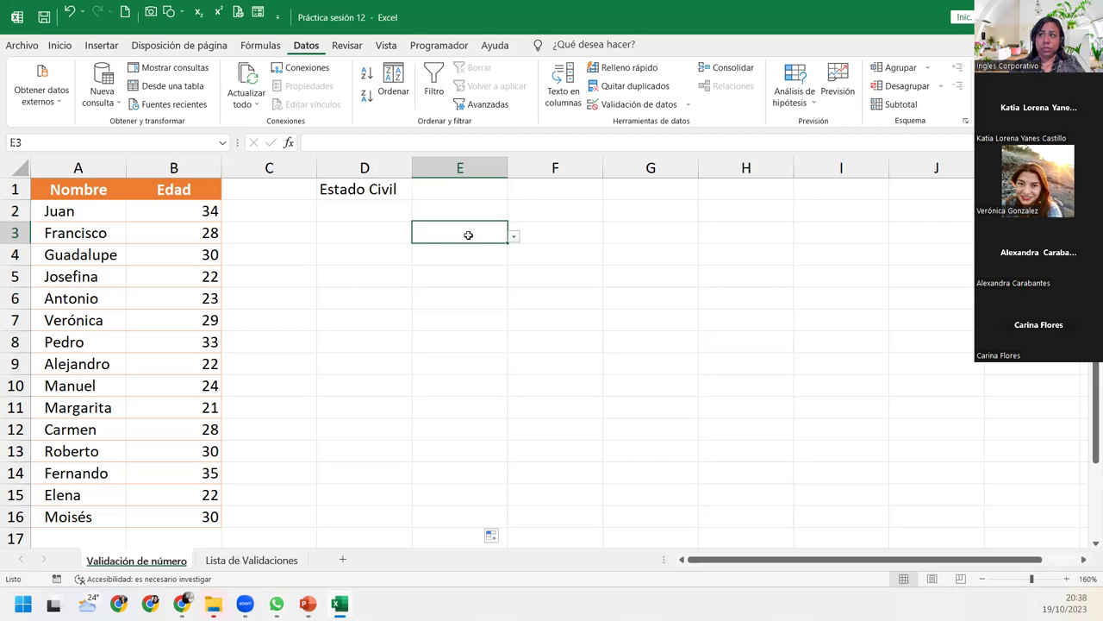
{"action": "left_click", "coordinate": [514, 237]}
{"action": "left_click", "coordinate": [514, 237]}
{"action": "left_click", "coordinate": [483, 285]}
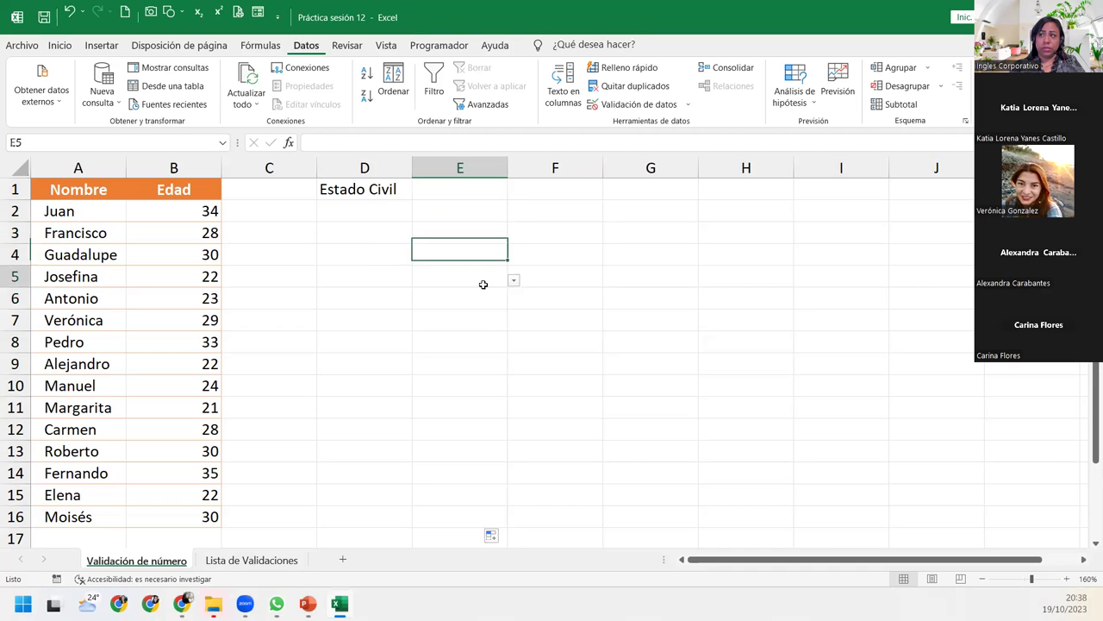
{"action": "left_click", "coordinate": [513, 279]}
{"action": "key", "text": "Escape"}
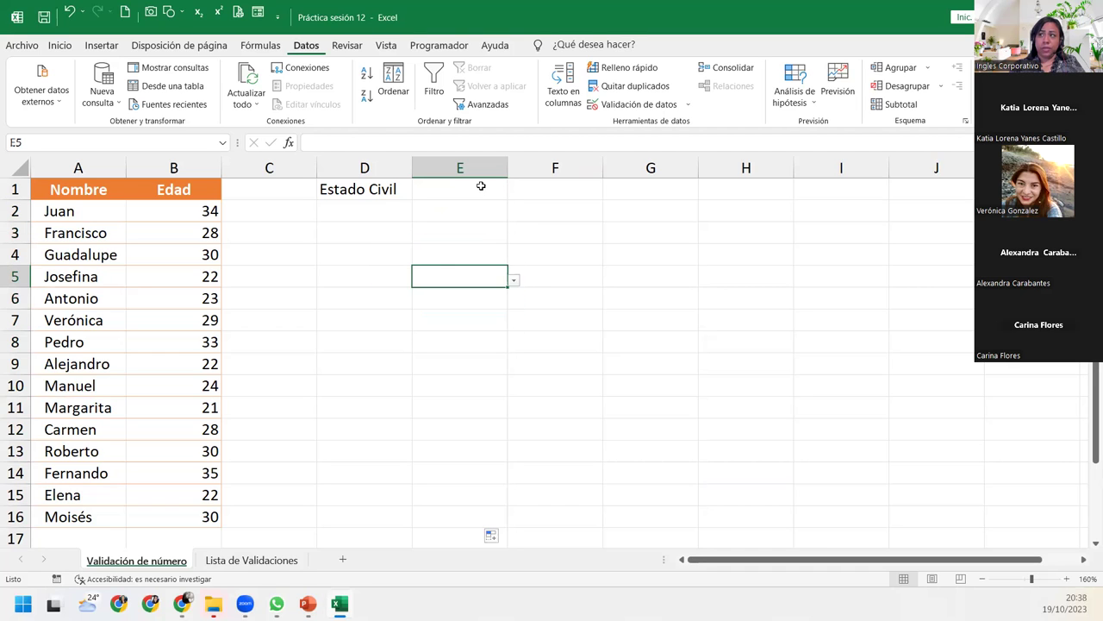
{"action": "left_click", "coordinate": [481, 186]}
Step: Inspect E1's validation list source, confirm it unchanged, and test the dropdown
{"action": "left_click", "coordinate": [657, 105]}
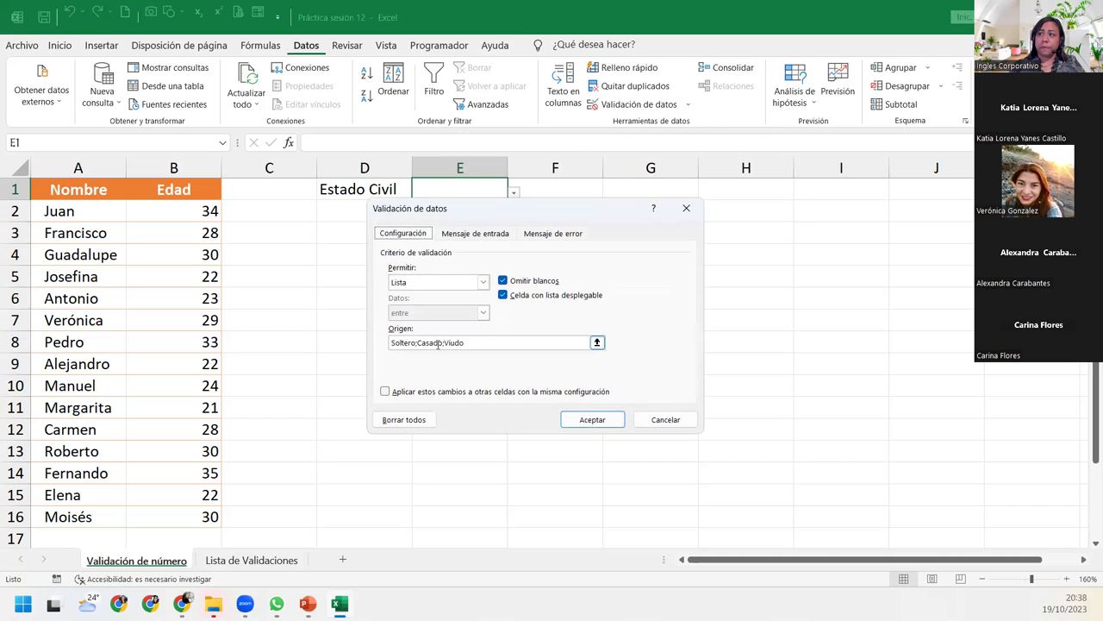
{"action": "left_click", "coordinate": [467, 342]}
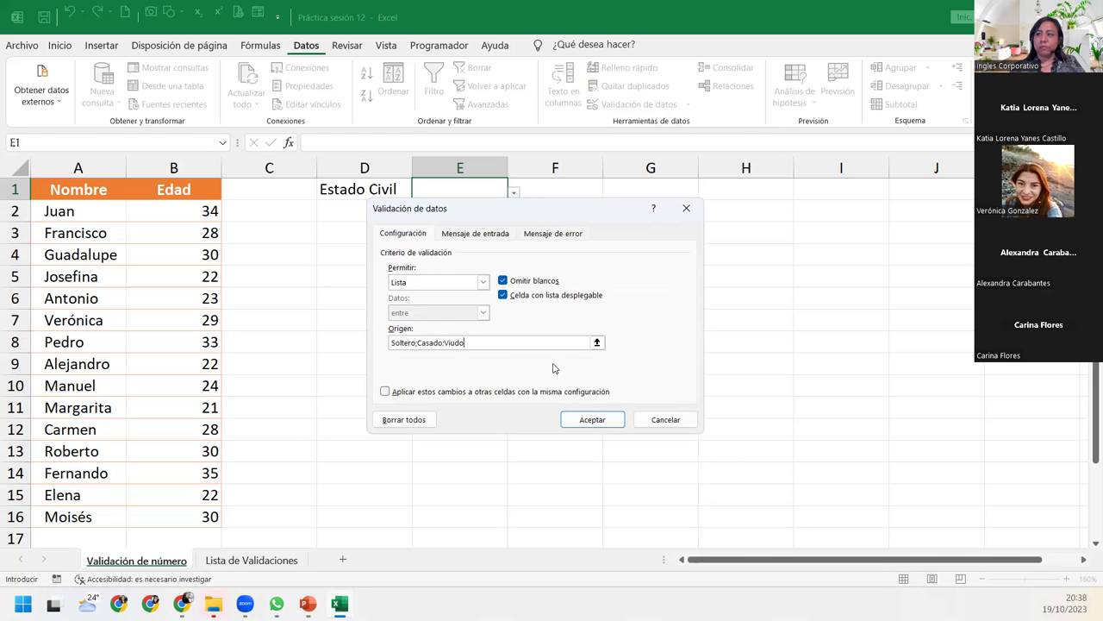
{"action": "left_click", "coordinate": [391, 342]}
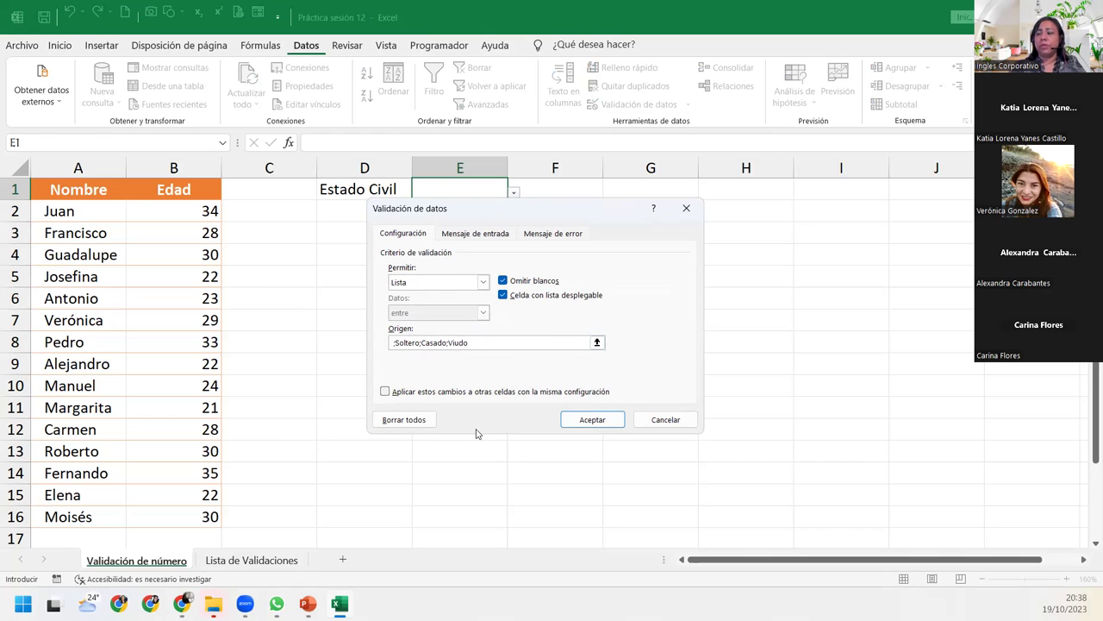
{"action": "left_click", "coordinate": [585, 420]}
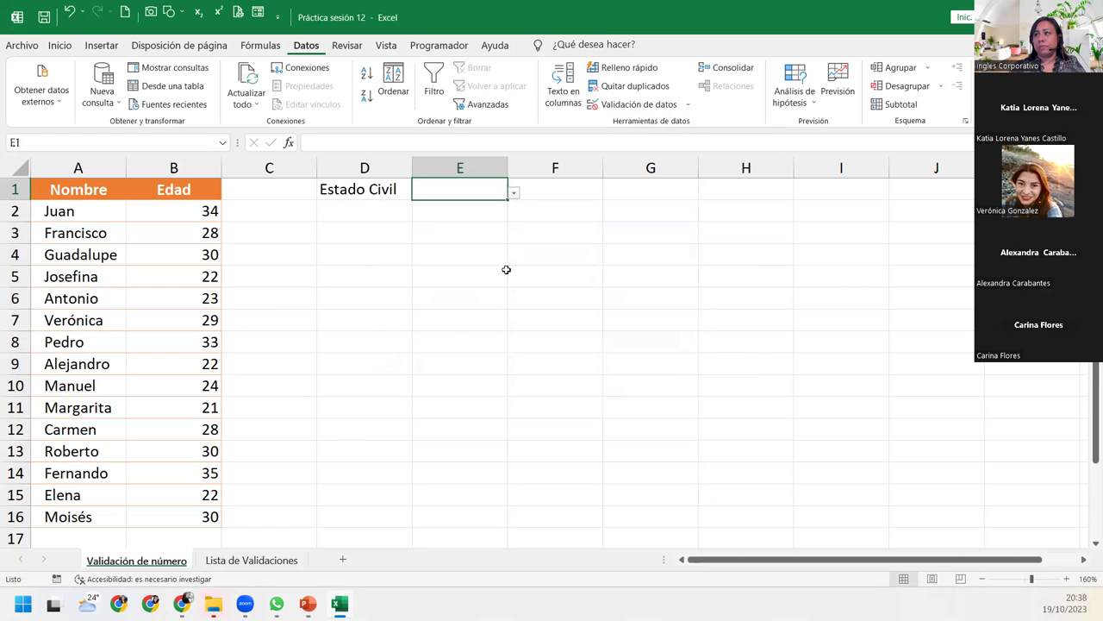
{"action": "left_click", "coordinate": [514, 195]}
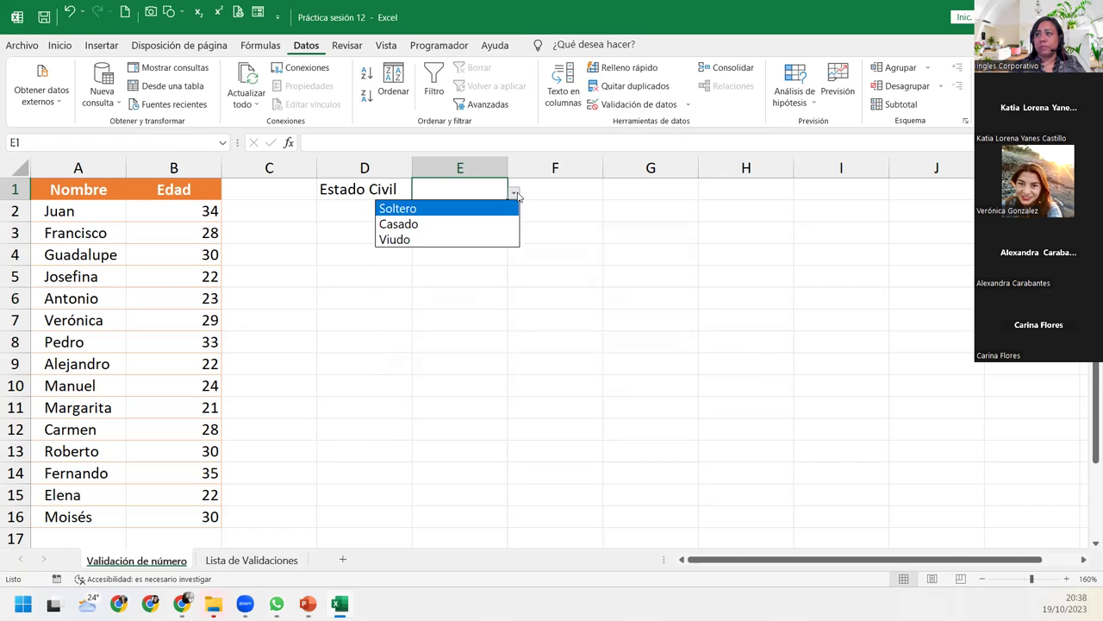
{"action": "left_click", "coordinate": [464, 195]}
Step: Delete the leading characters so E1's list source starts with Soltero, then check the dropdown
{"action": "left_click", "coordinate": [636, 104]}
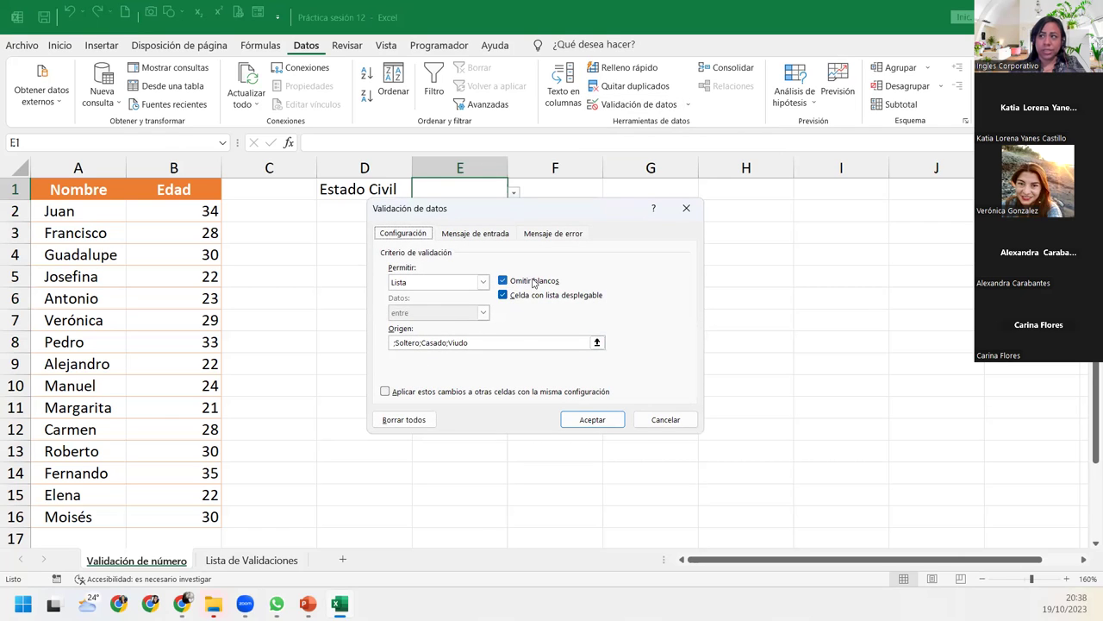
{"action": "left_click", "coordinate": [392, 343]}
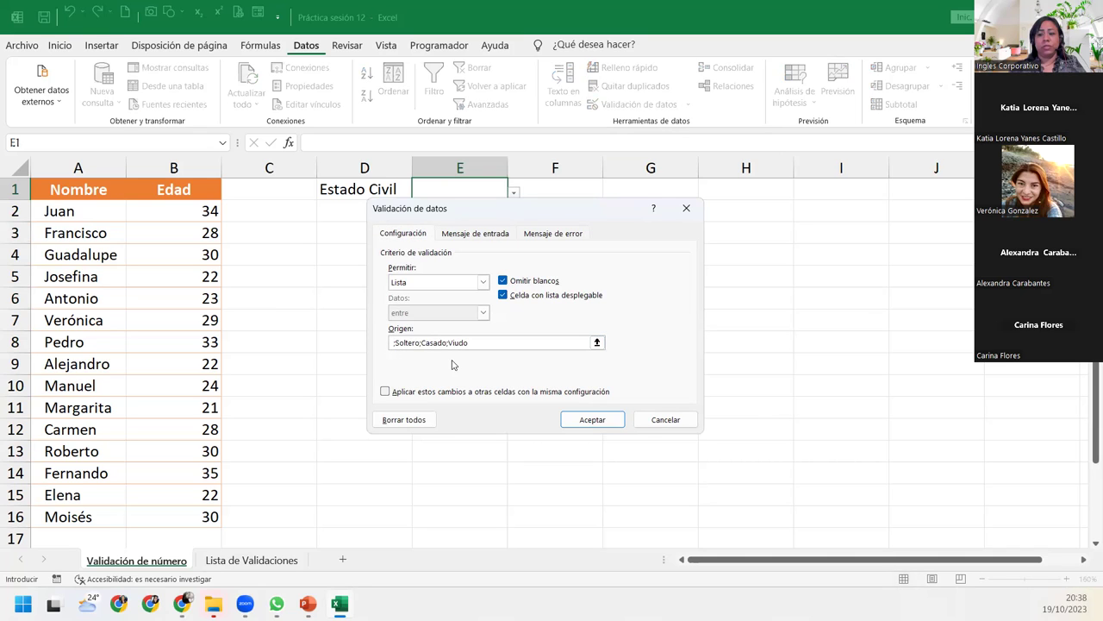
{"action": "key", "text": "Delete"}
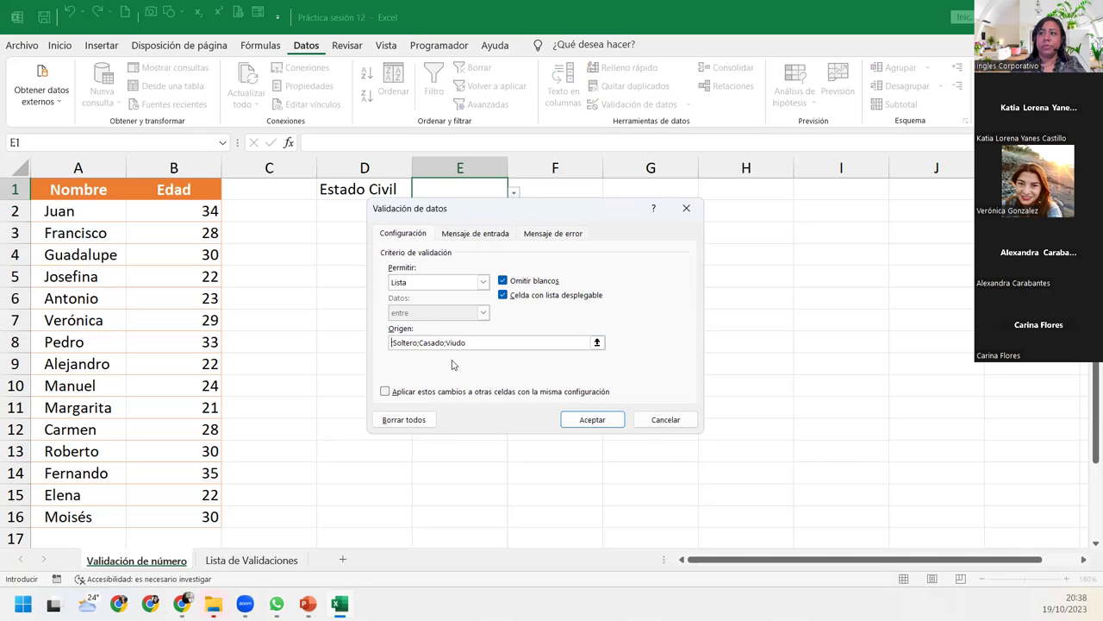
{"action": "key", "text": "Delete"}
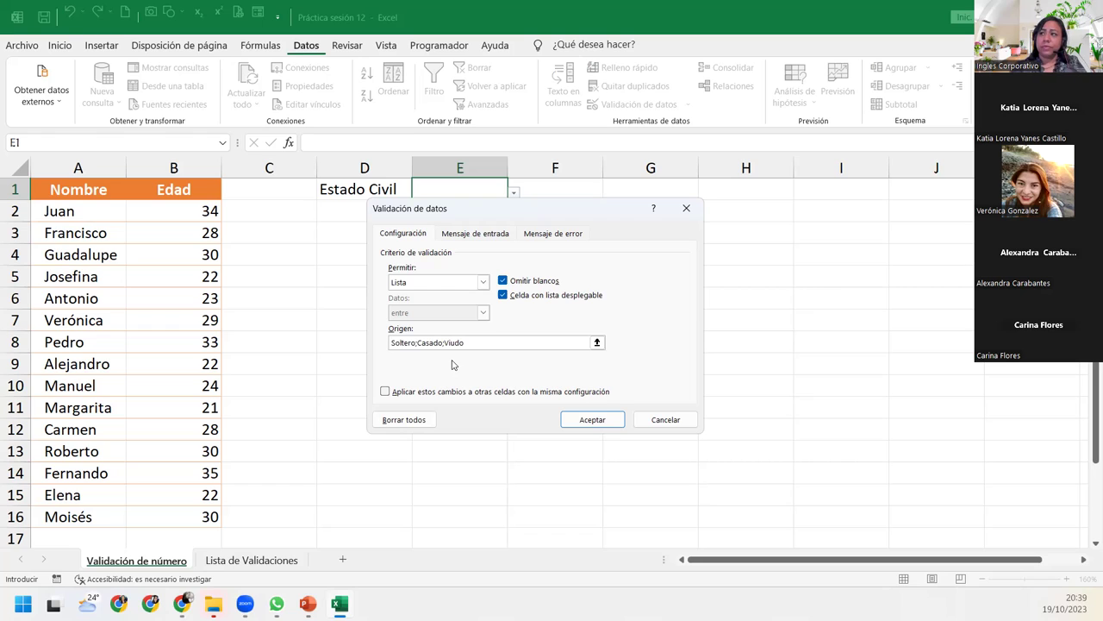
{"action": "left_click", "coordinate": [419, 343]}
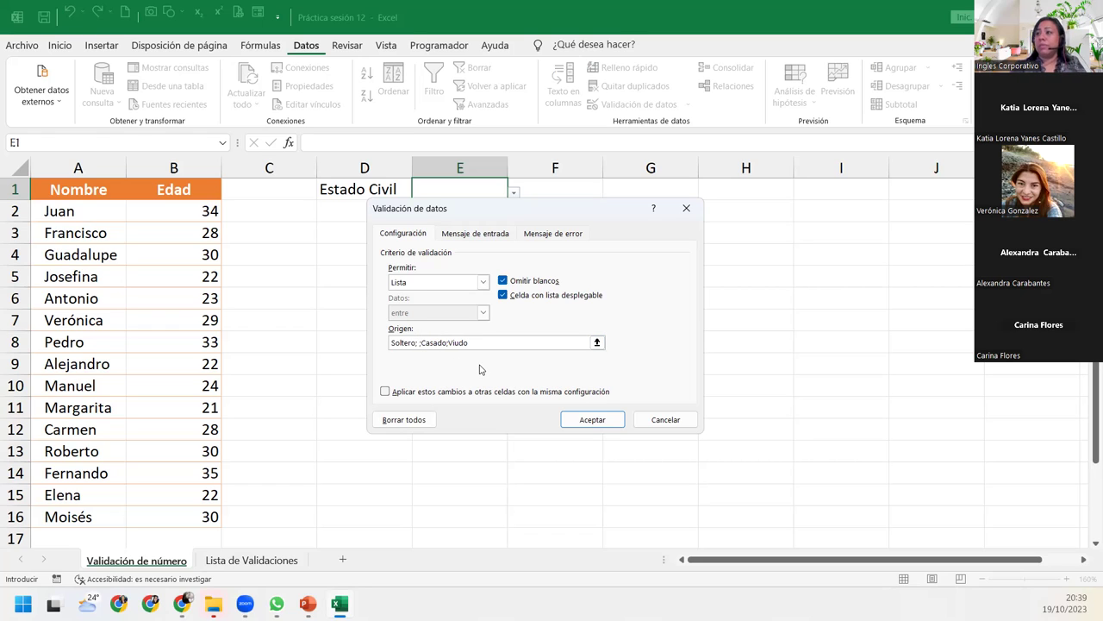
{"action": "left_click", "coordinate": [559, 415]}
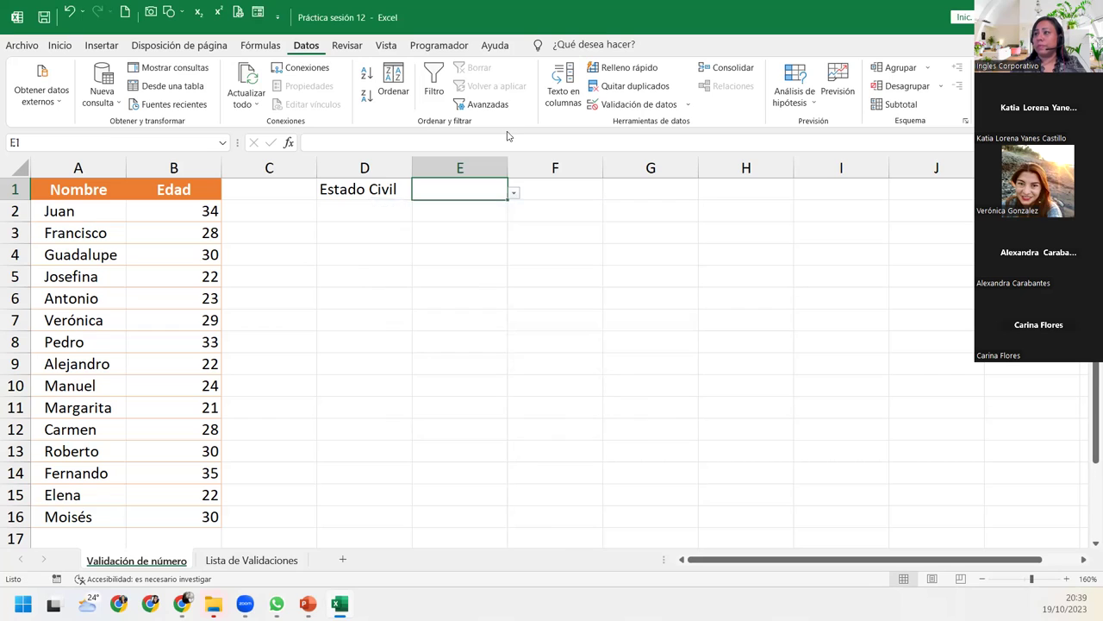
{"action": "left_click", "coordinate": [515, 195]}
Step: Remove the extra separator after Soltero in E1's list source and test the dropdown
{"action": "left_click", "coordinate": [458, 195]}
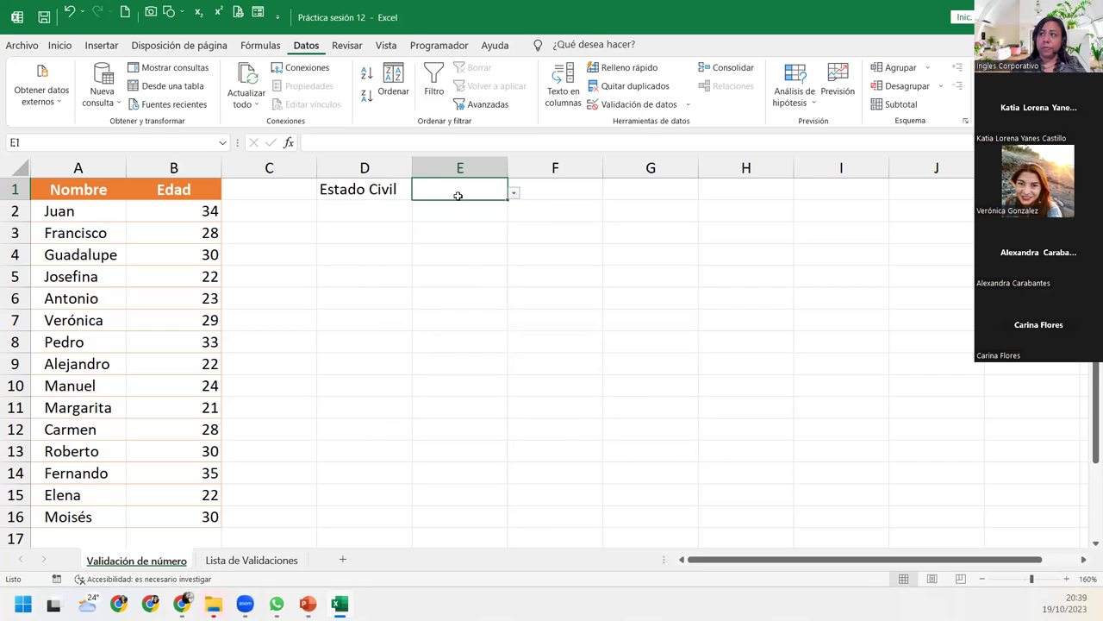
{"action": "left_click", "coordinate": [634, 103]}
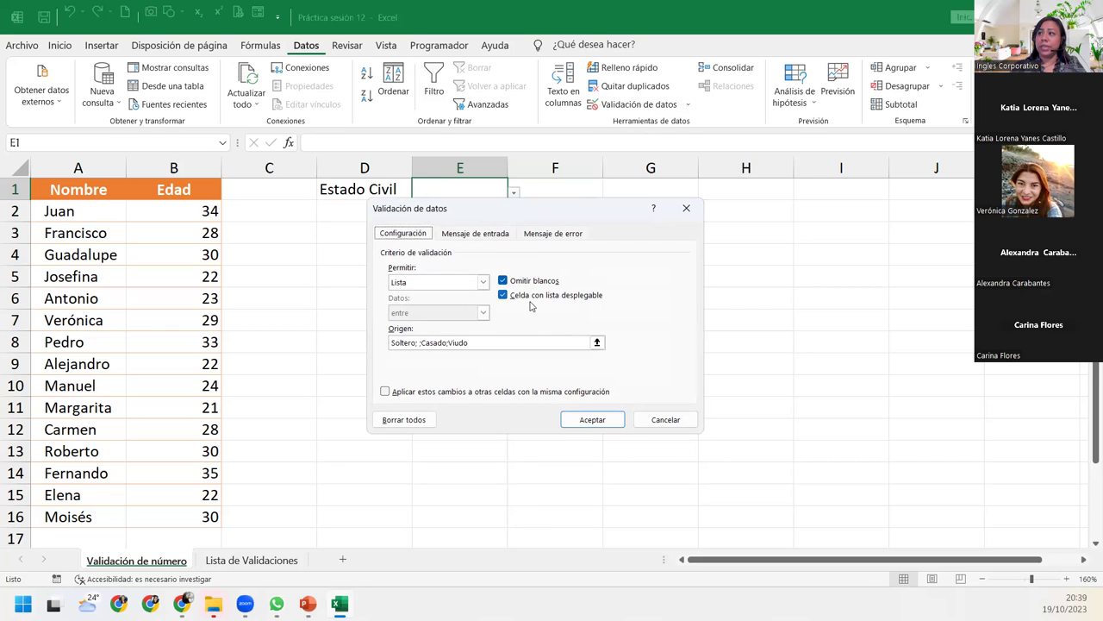
{"action": "left_click", "coordinate": [425, 342]}
{"action": "left_click", "coordinate": [422, 342]}
{"action": "key", "text": "BackSpace"}
{"action": "key", "text": "BackSpace"}
{"action": "key", "text": "BackSpace"}
{"action": "left_click", "coordinate": [467, 344]}
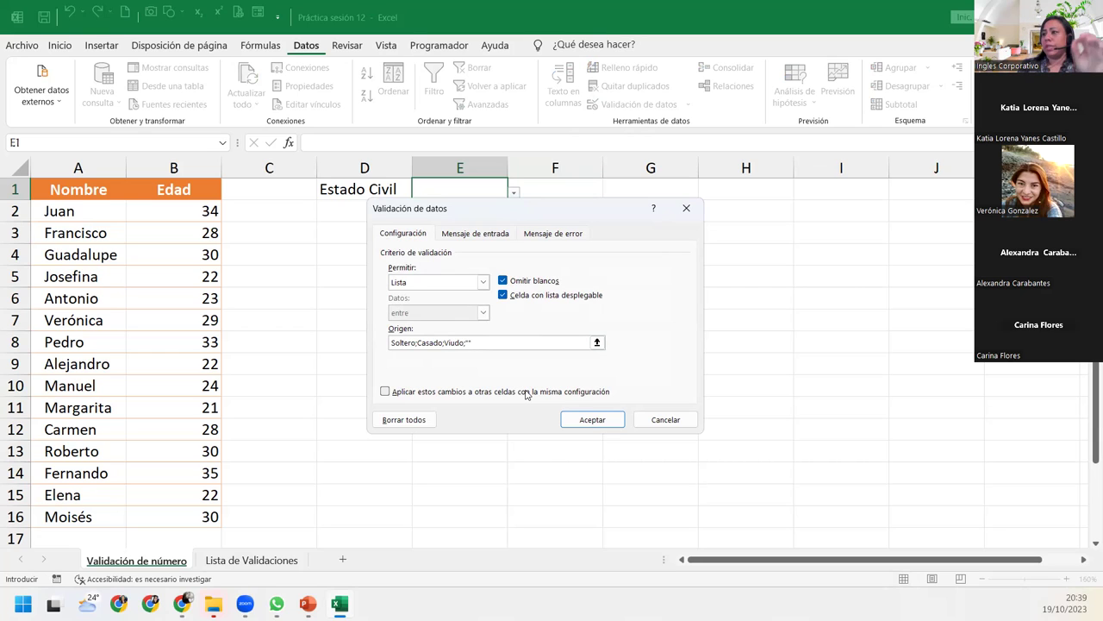
{"action": "left_click", "coordinate": [595, 424]}
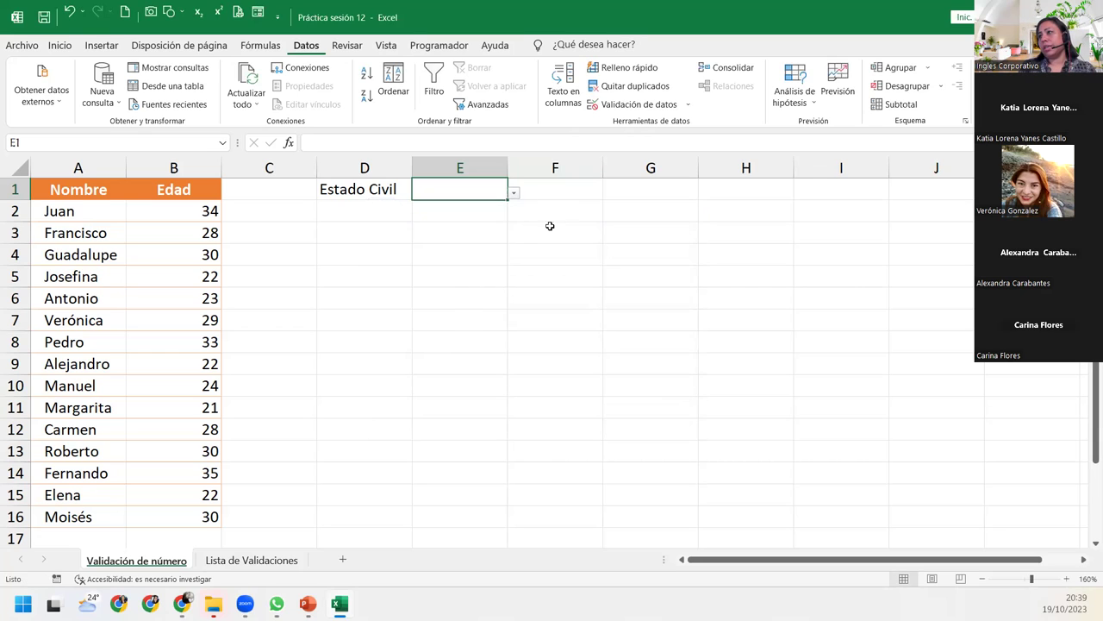
{"action": "left_click", "coordinate": [515, 192]}
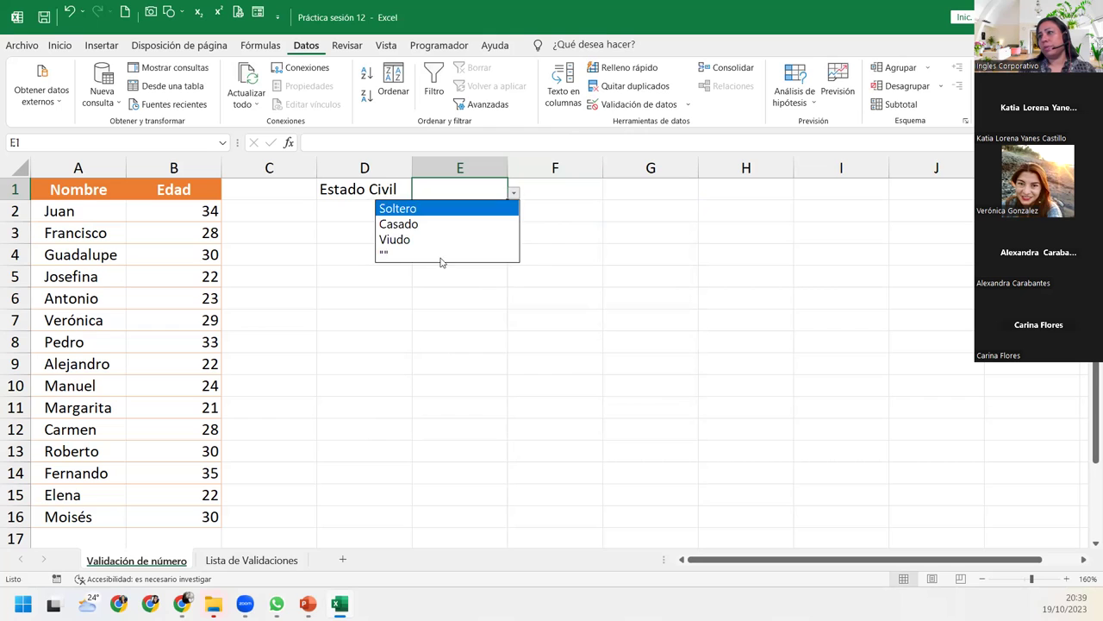
{"action": "left_click", "coordinate": [460, 193]}
Step: Delete the blank "" entry so the source reads Soltero;Casado;Viudo, then verify E1 and E2
{"action": "left_click", "coordinate": [638, 103]}
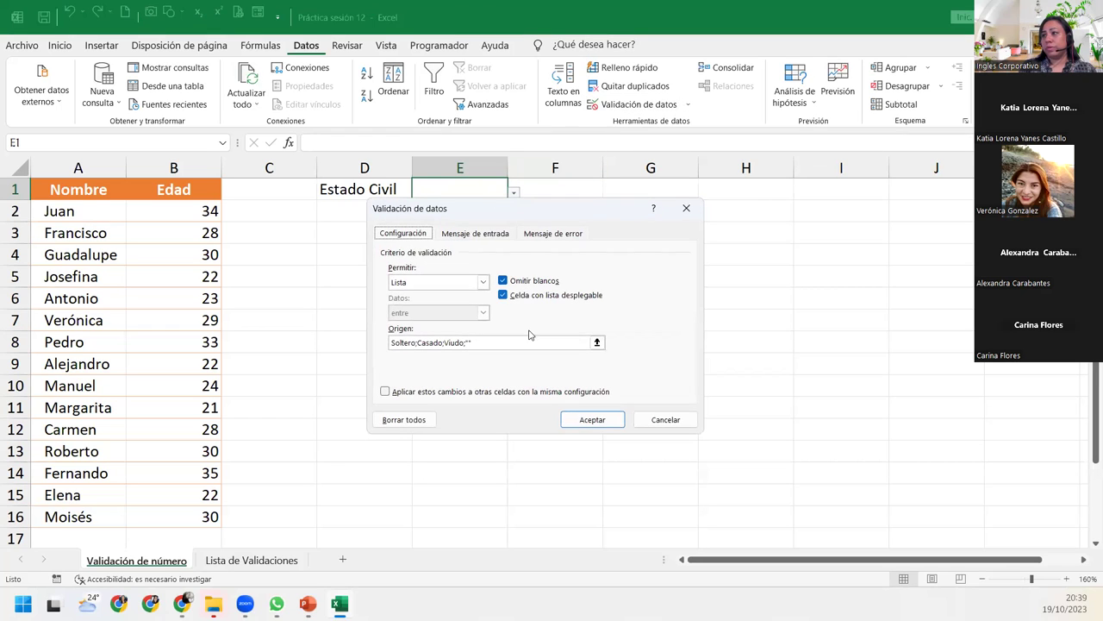
{"action": "left_click", "coordinate": [502, 343]}
{"action": "key", "text": "BackSpace"}
{"action": "key", "text": "BackSpace"}
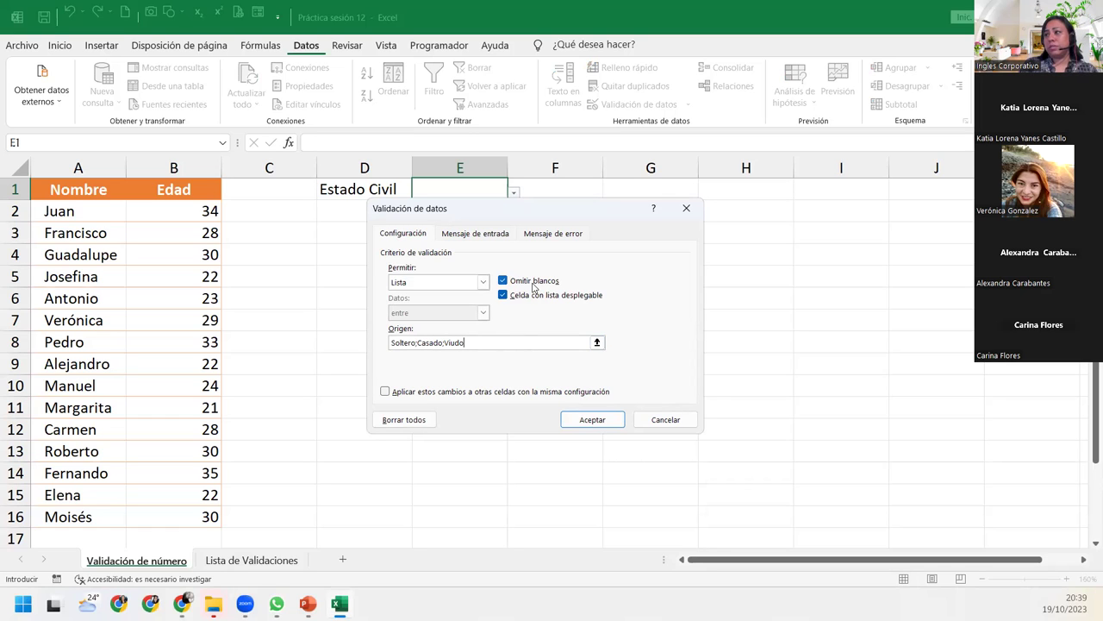
{"action": "left_click", "coordinate": [607, 421]}
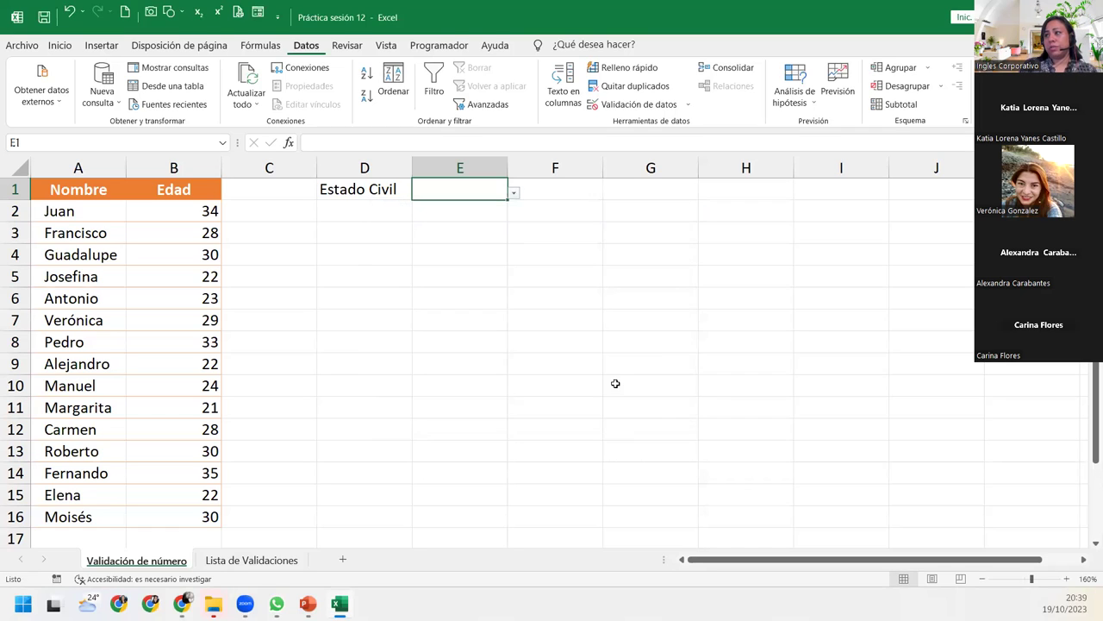
{"action": "left_click", "coordinate": [513, 192]}
{"action": "left_click", "coordinate": [514, 192]}
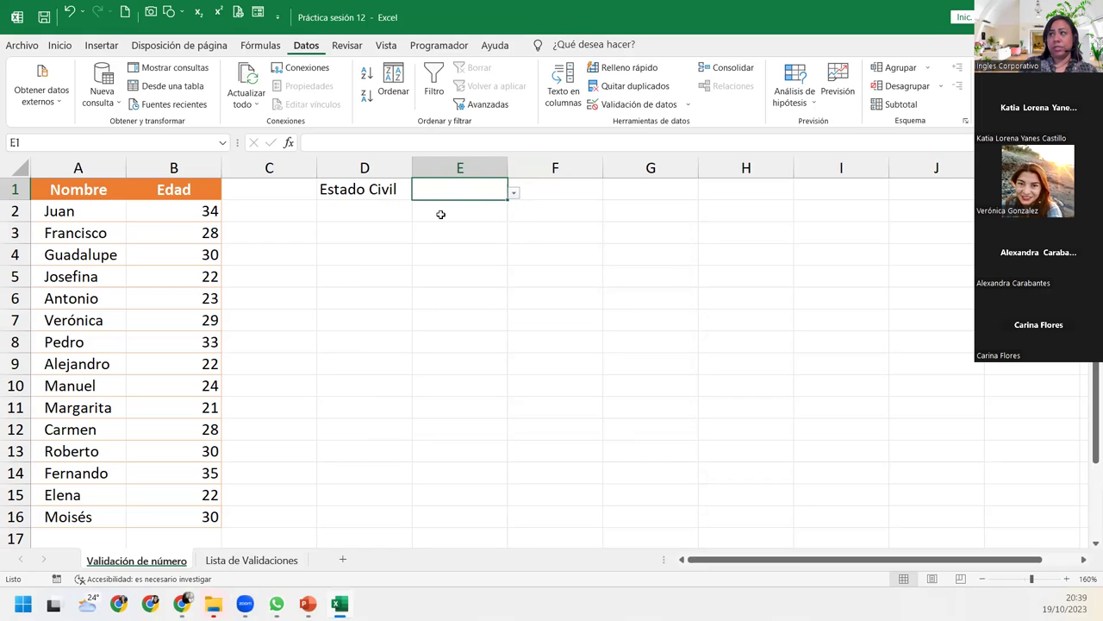
{"action": "left_click", "coordinate": [440, 212]}
{"action": "left_click", "coordinate": [514, 215]}
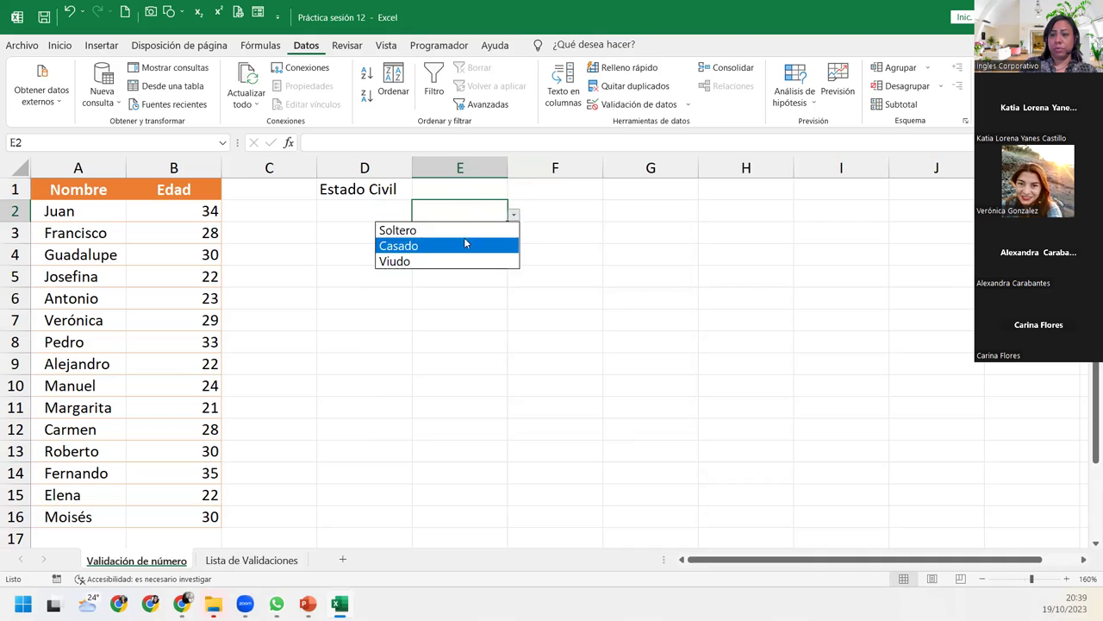
{"action": "left_click", "coordinate": [482, 190]}
{"action": "left_click", "coordinate": [481, 188]}
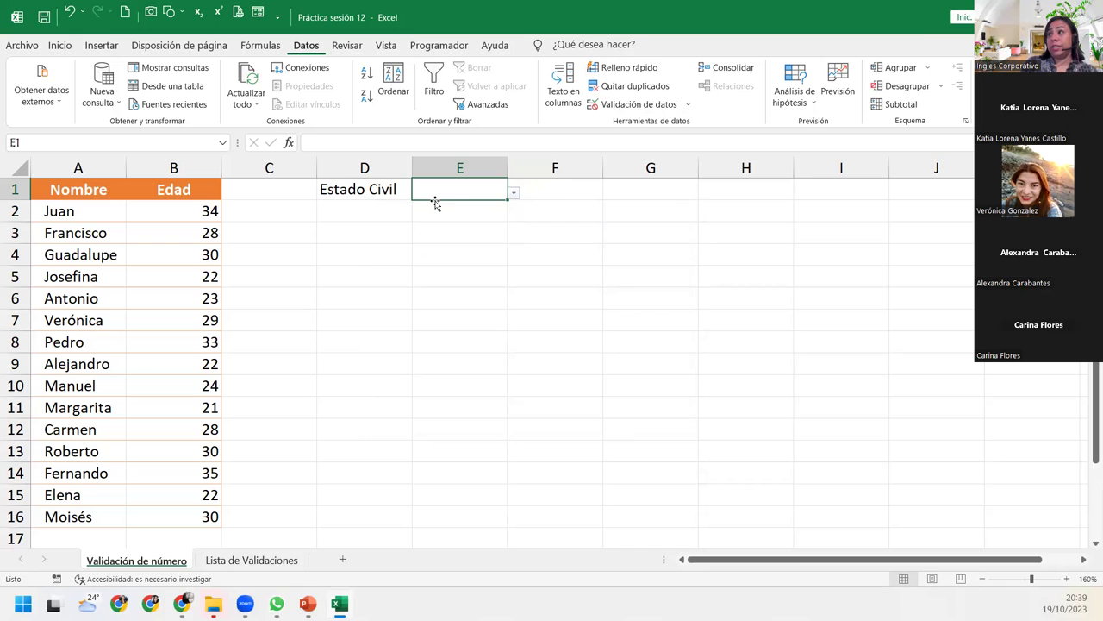
Step: Add an N/A option to E1's Estado Civil list source and set E1 to N/A
{"action": "left_click", "coordinate": [637, 105]}
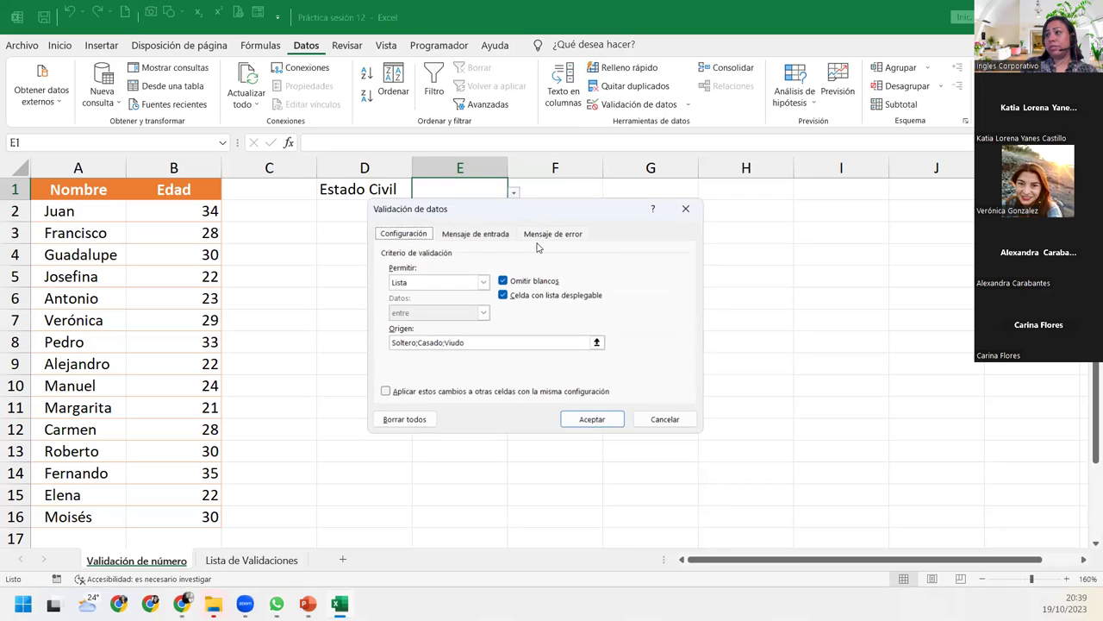
{"action": "left_click", "coordinate": [539, 343]}
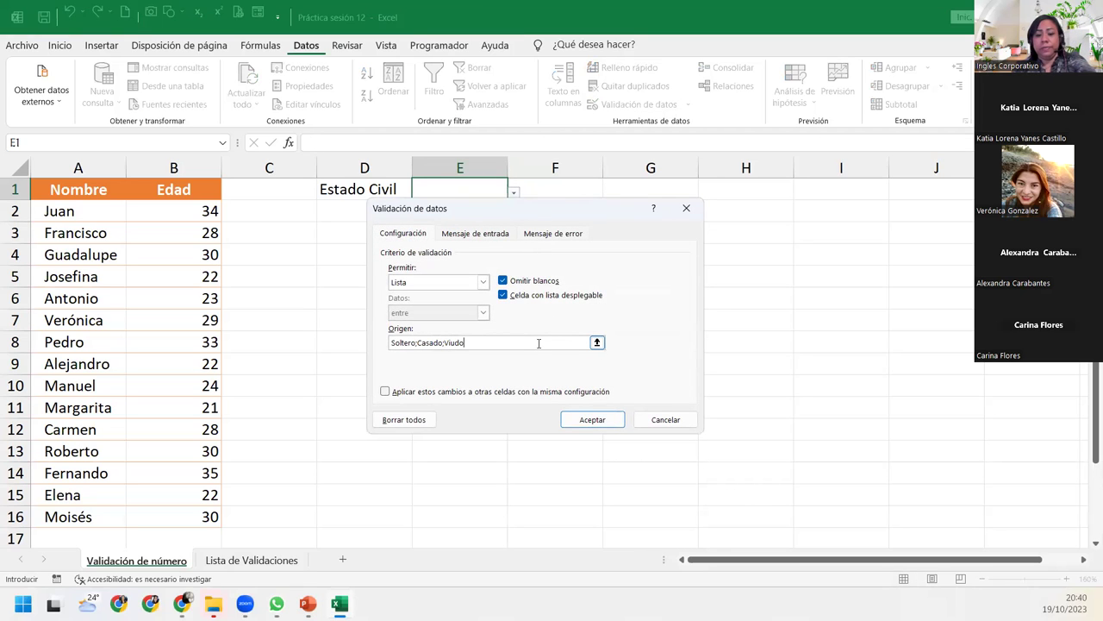
{"action": "type", "text": ";N/A"}
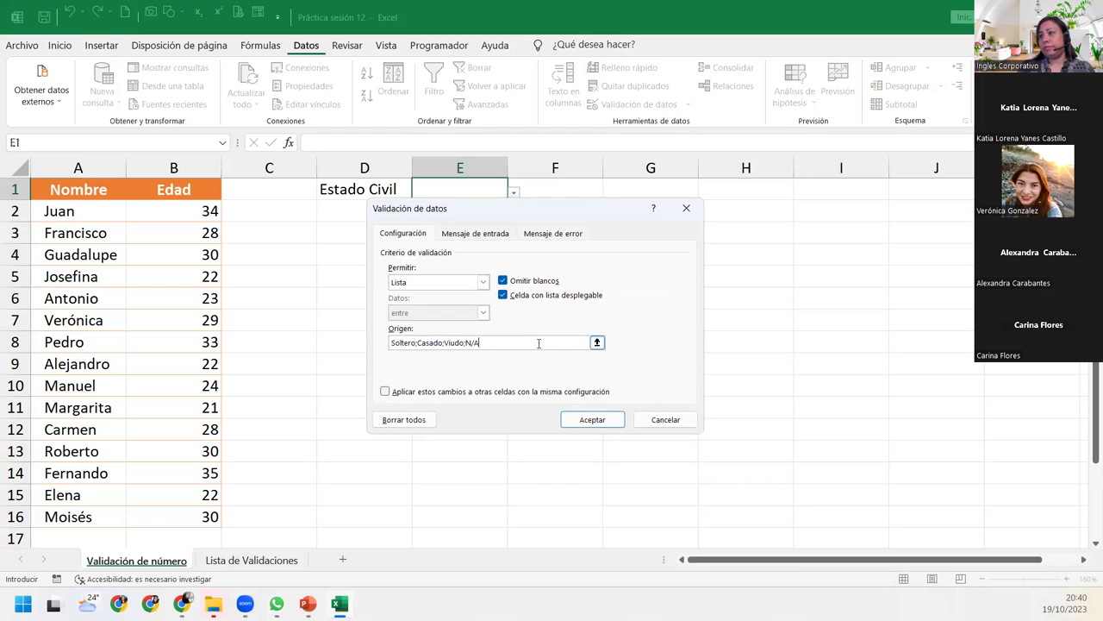
{"action": "left_click", "coordinate": [592, 419]}
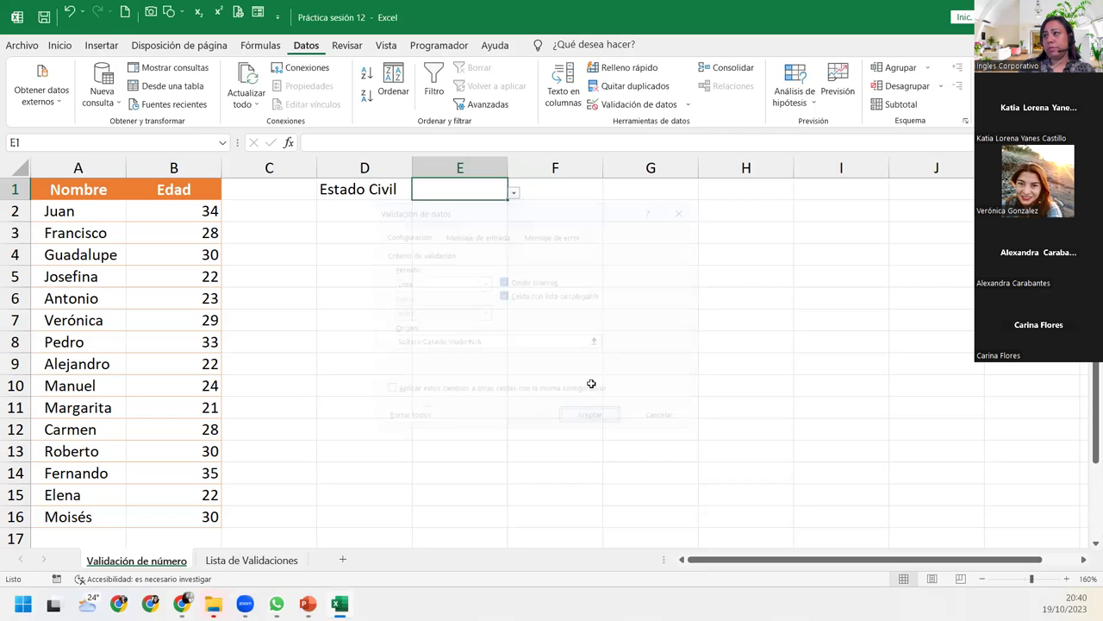
{"action": "left_click", "coordinate": [515, 196]}
{"action": "left_click", "coordinate": [422, 252]}
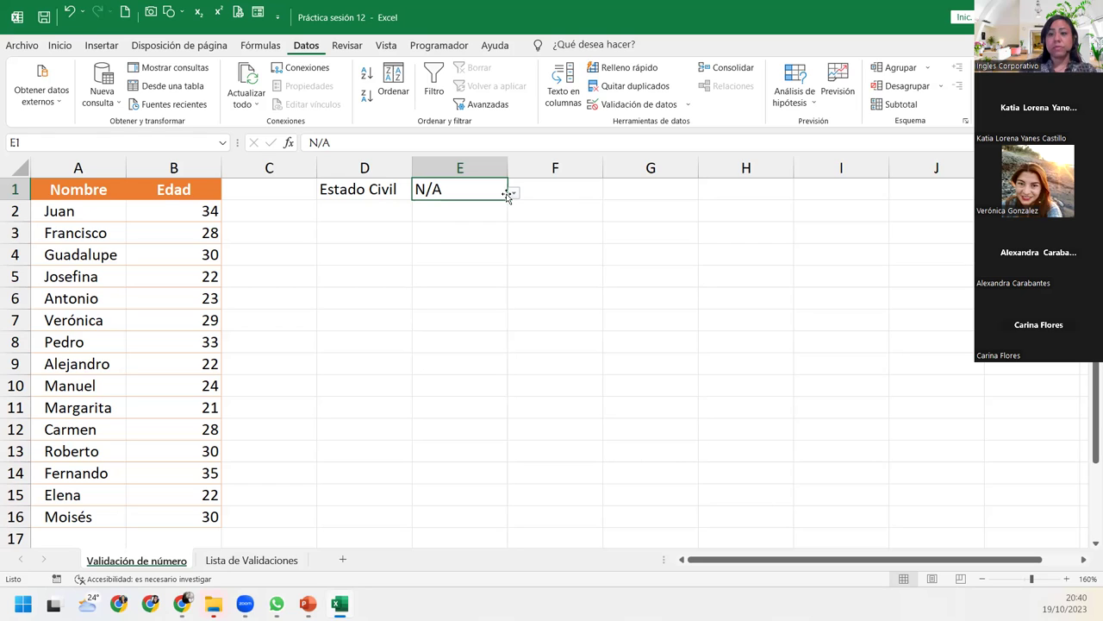
Step: Dismiss the warning, cancel the reopened validation settings, and go to Lista de Validaciones
{"action": "left_click", "coordinate": [635, 92]}
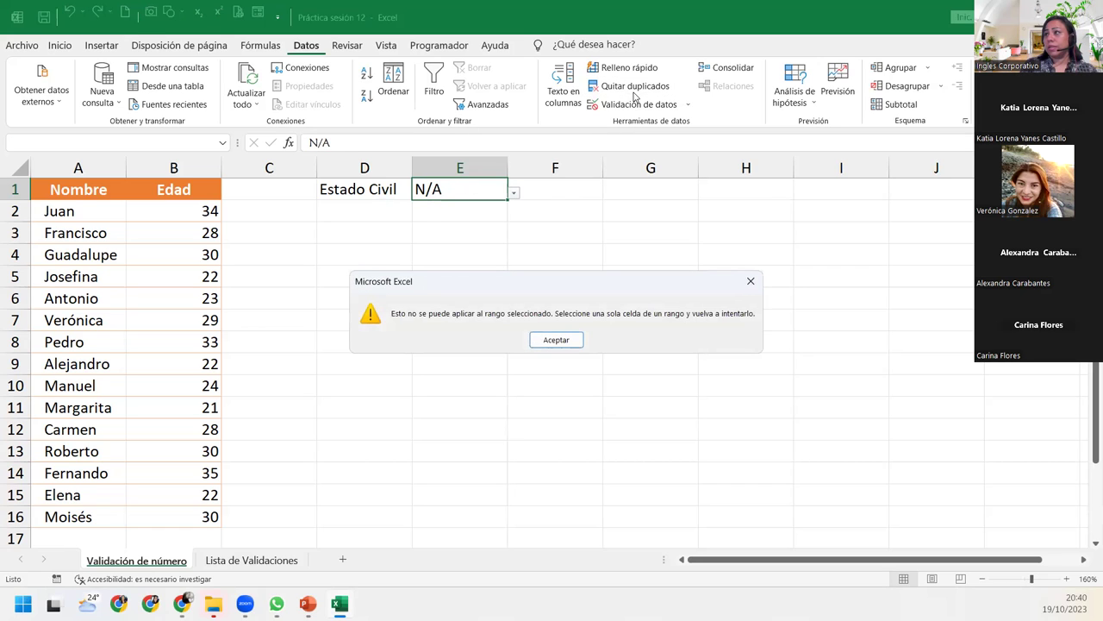
{"action": "key", "text": "Return"}
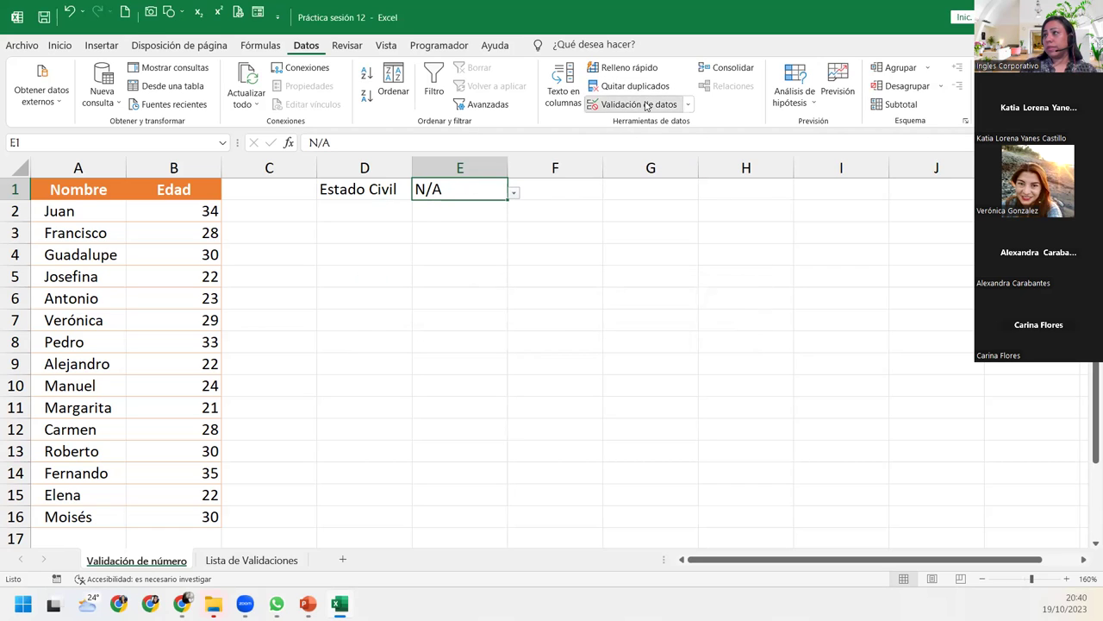
{"action": "left_click", "coordinate": [636, 104]}
{"action": "left_click", "coordinate": [481, 344]}
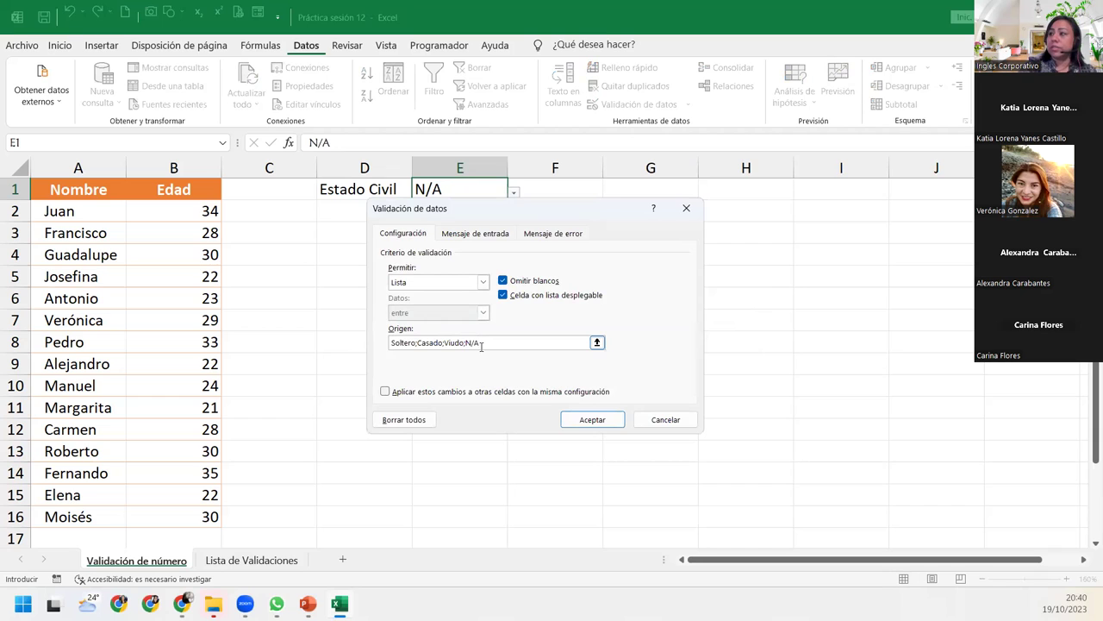
{"action": "key", "text": "BackSpace"}
{"action": "key", "text": "Return"}
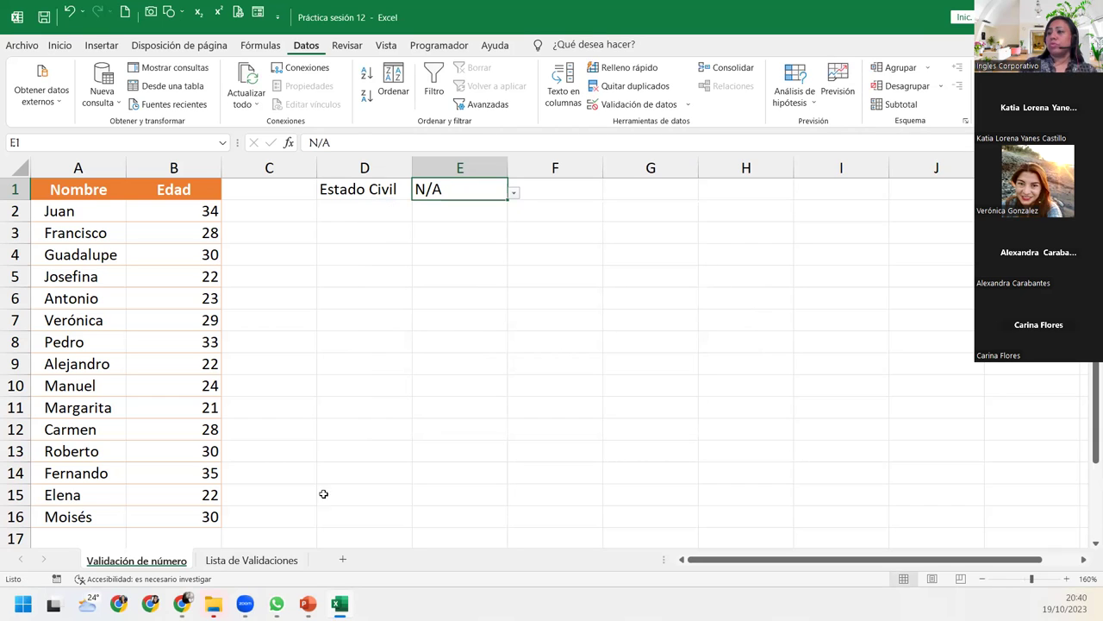
{"action": "left_click", "coordinate": [211, 560]}
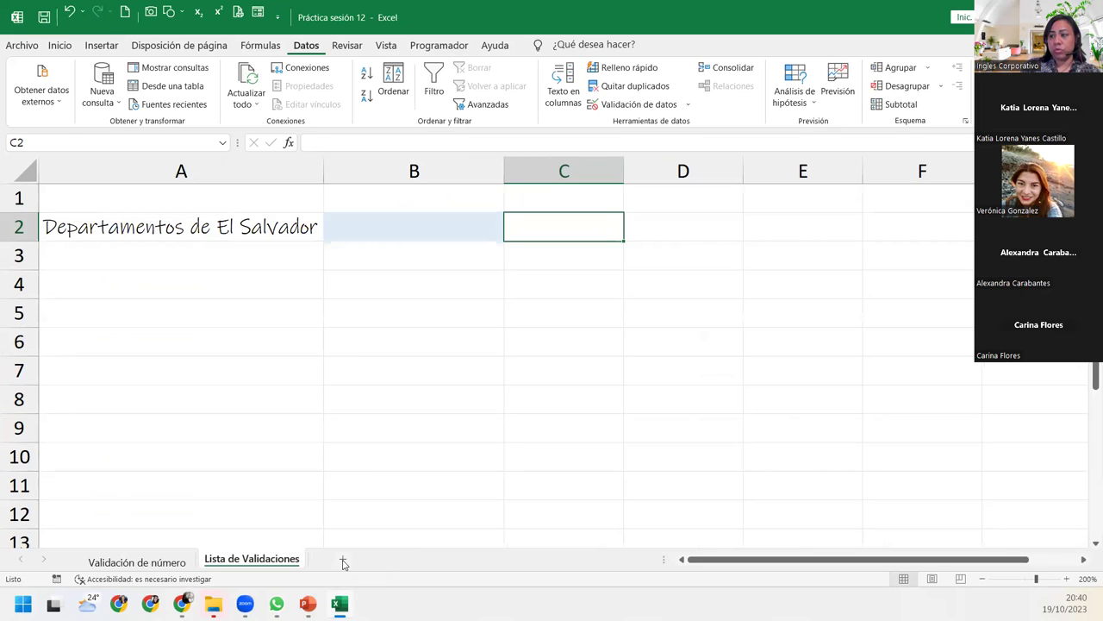
Step: Insert a new sheet and rename its tab to Departamentos
{"action": "left_click", "coordinate": [343, 562]}
{"action": "double_click", "coordinate": [337, 559]}
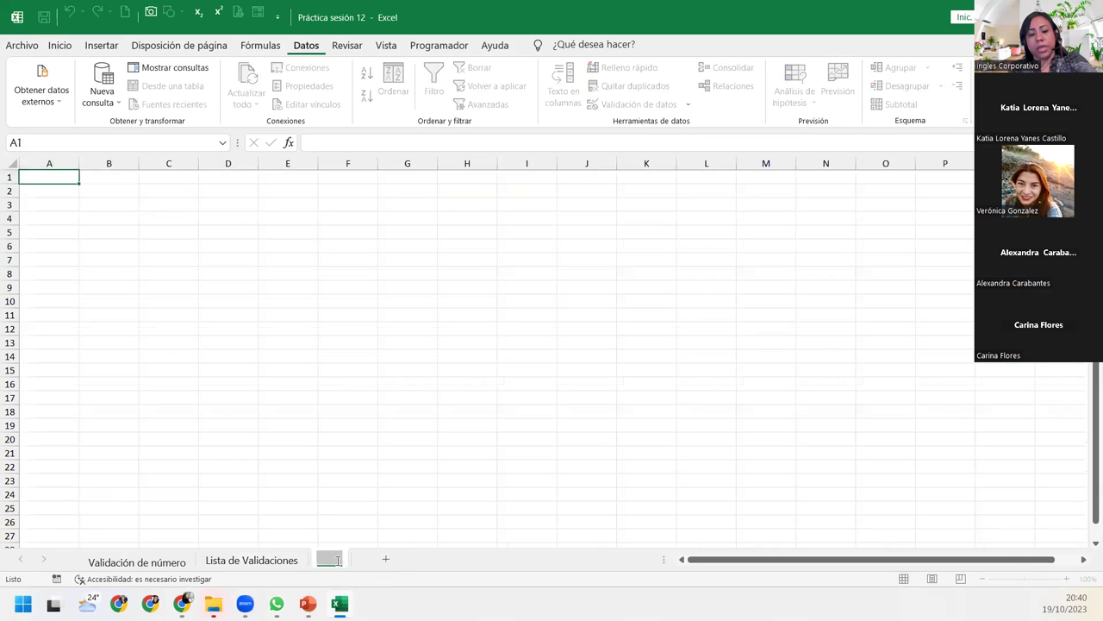
{"action": "key", "text": "BackSpace"}
{"action": "type", "text": "Departamentos"}
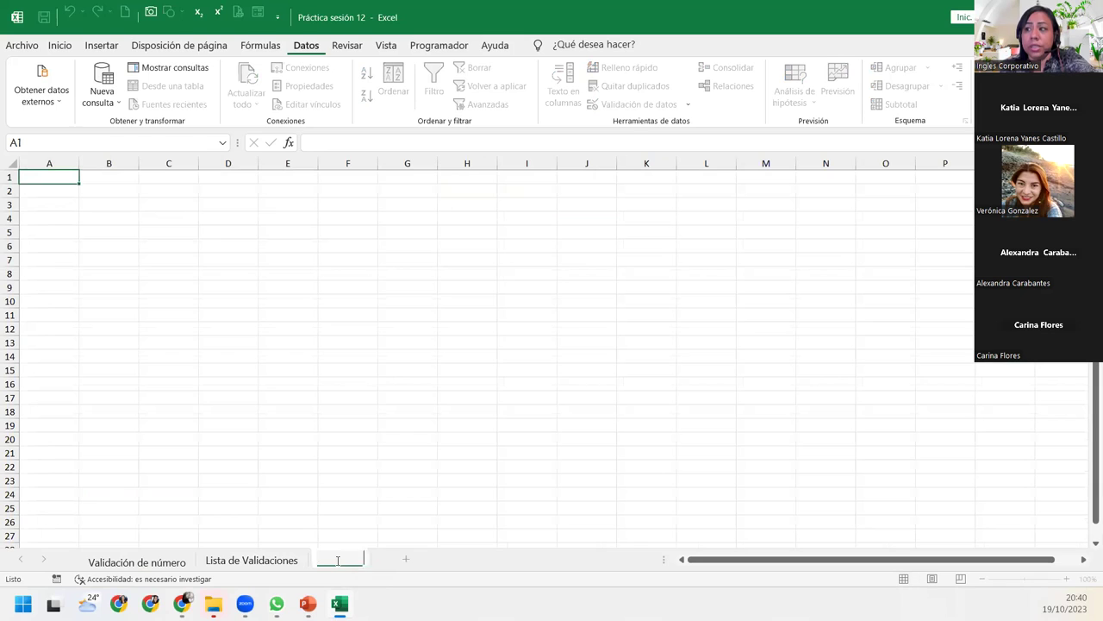
{"action": "key", "text": "Return"}
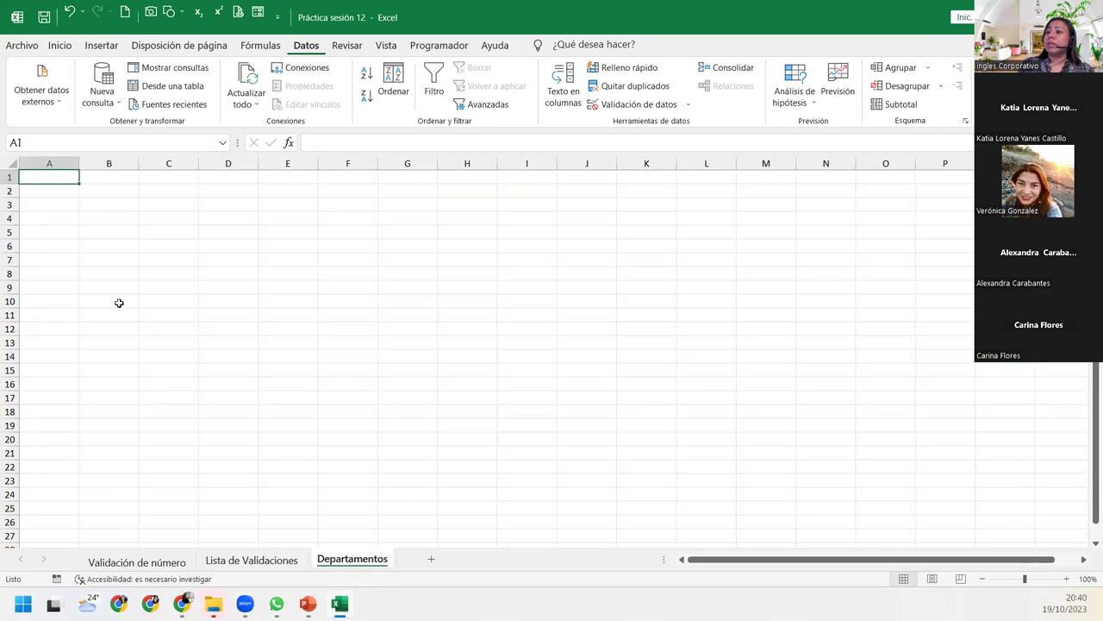
Step: Enter Ahuachapan in B2, fill the department series down to B15, and AutoFit column B
{"action": "left_click", "coordinate": [118, 190]}
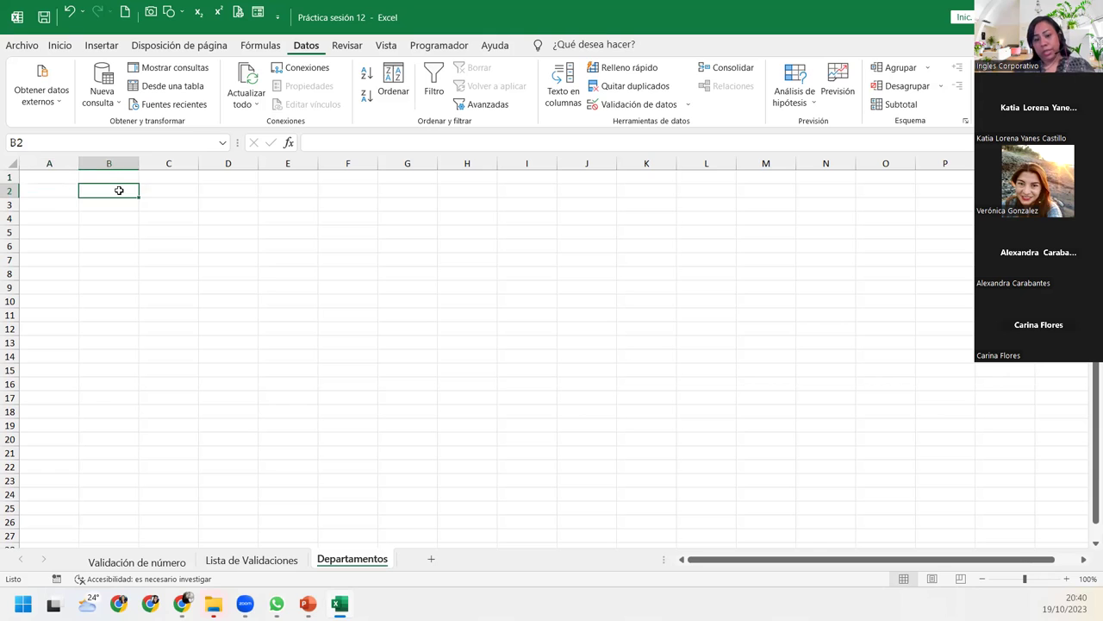
{"action": "type", "text": "Ahuachapan"}
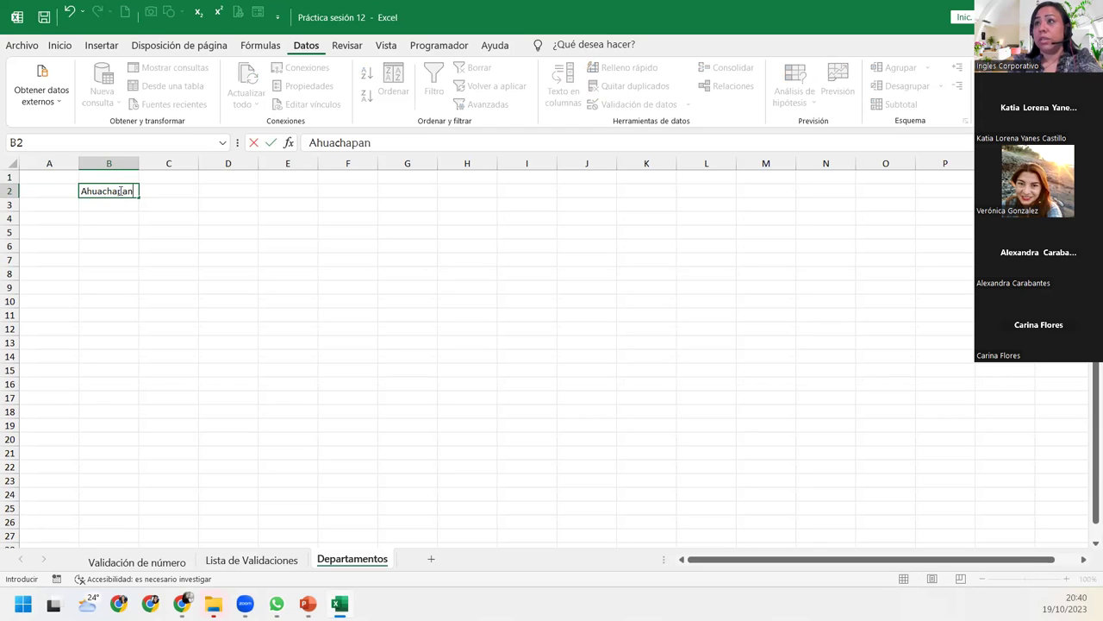
{"action": "key", "text": "Return"}
{"action": "left_click", "coordinate": [119, 191]}
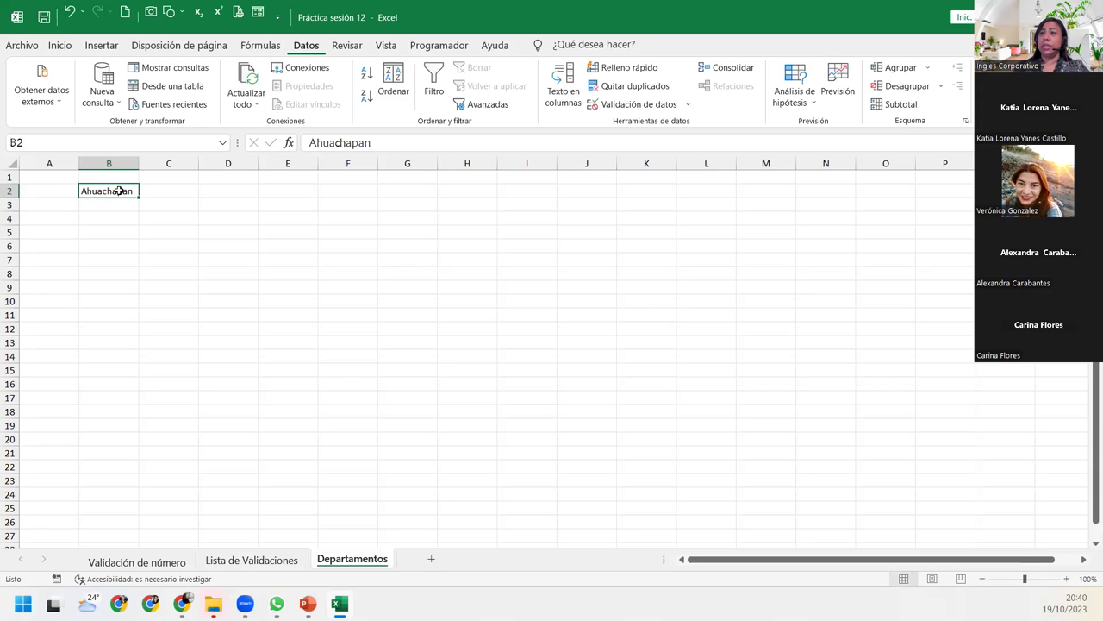
{"action": "left_click_drag", "start_coordinate": [139, 197], "coordinate": [143, 373]}
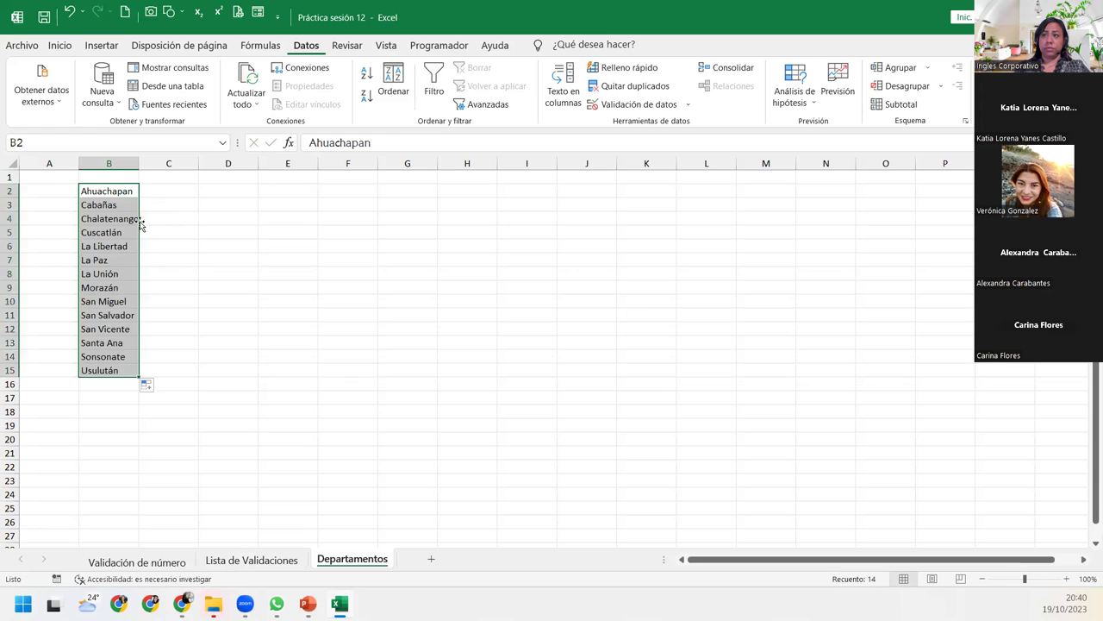
{"action": "double_click", "coordinate": [138, 164]}
{"action": "left_click", "coordinate": [178, 246]}
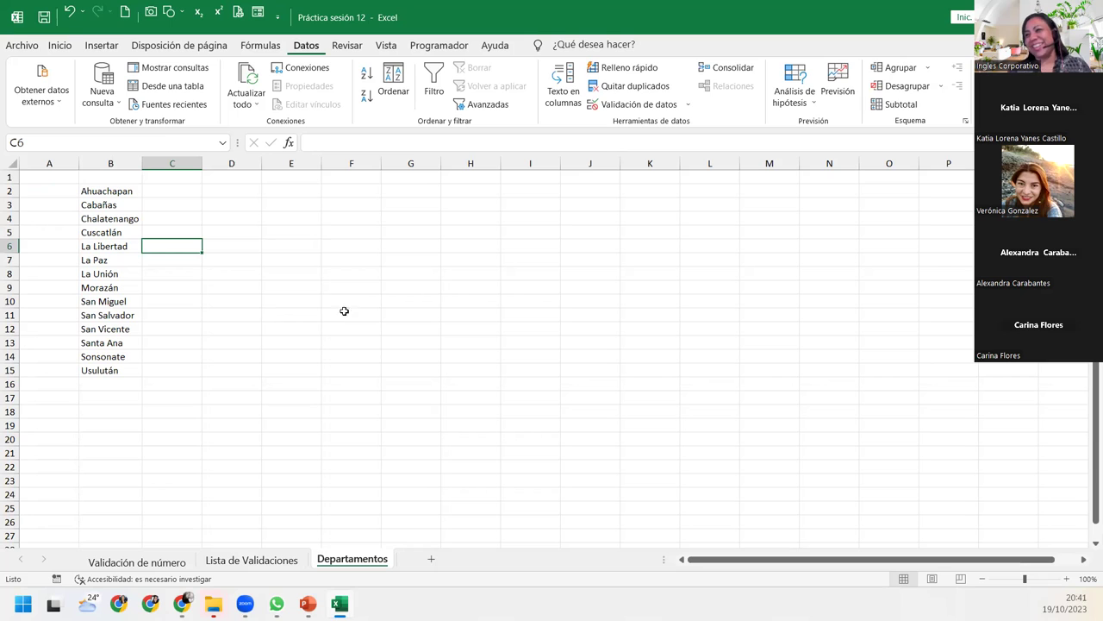
{"action": "left_click", "coordinate": [251, 560]}
{"action": "left_click", "coordinate": [443, 234]}
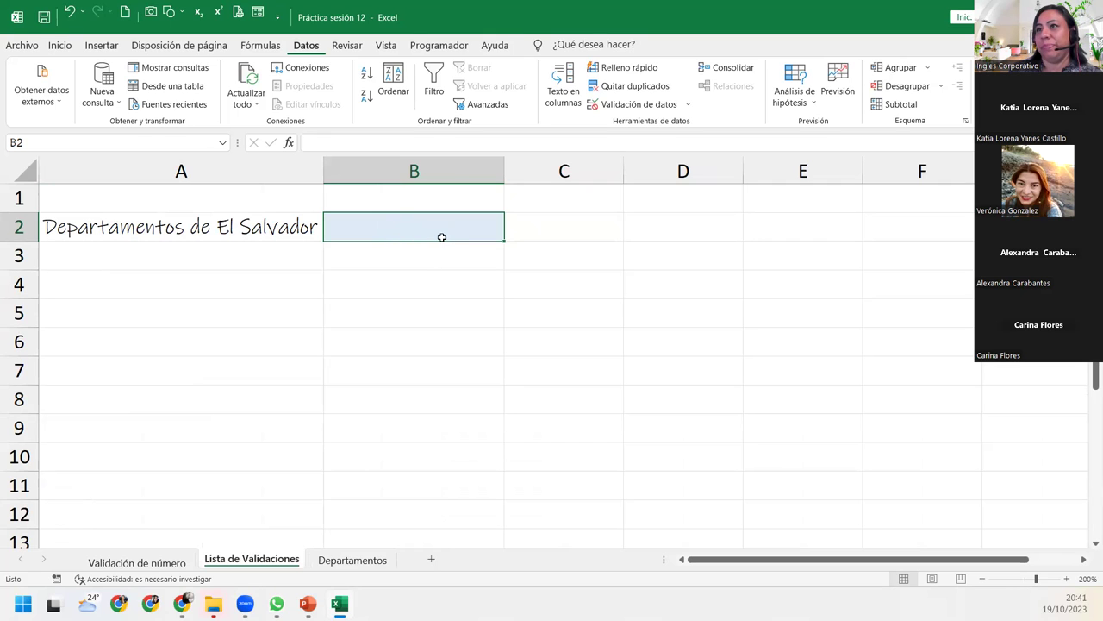
{"action": "left_click", "coordinate": [638, 110]}
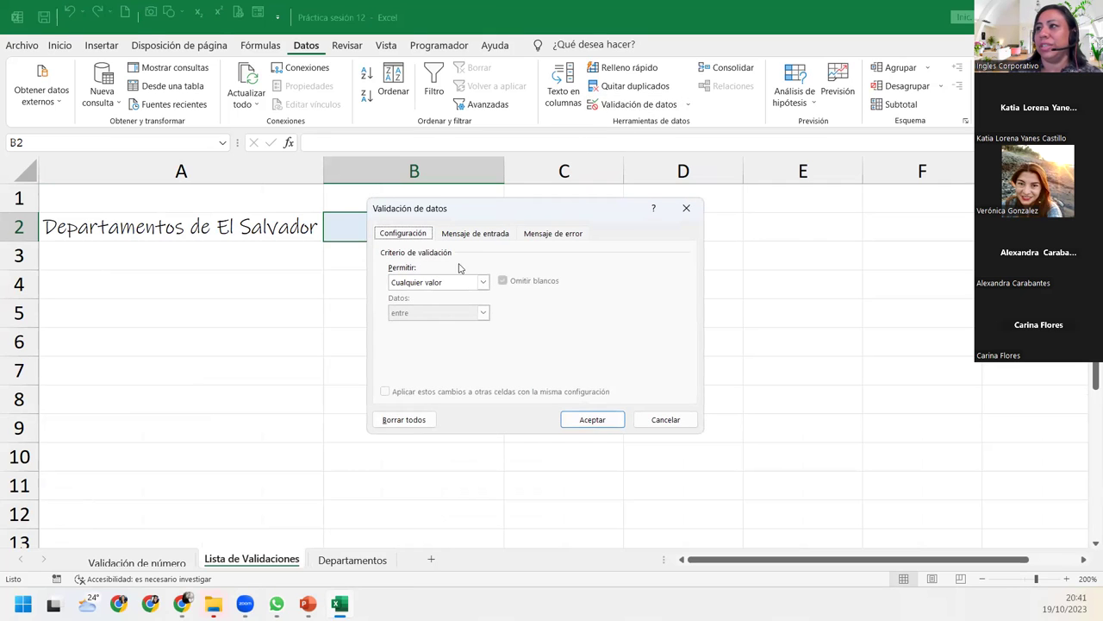
{"action": "left_click", "coordinate": [483, 282]}
{"action": "left_click", "coordinate": [414, 327]}
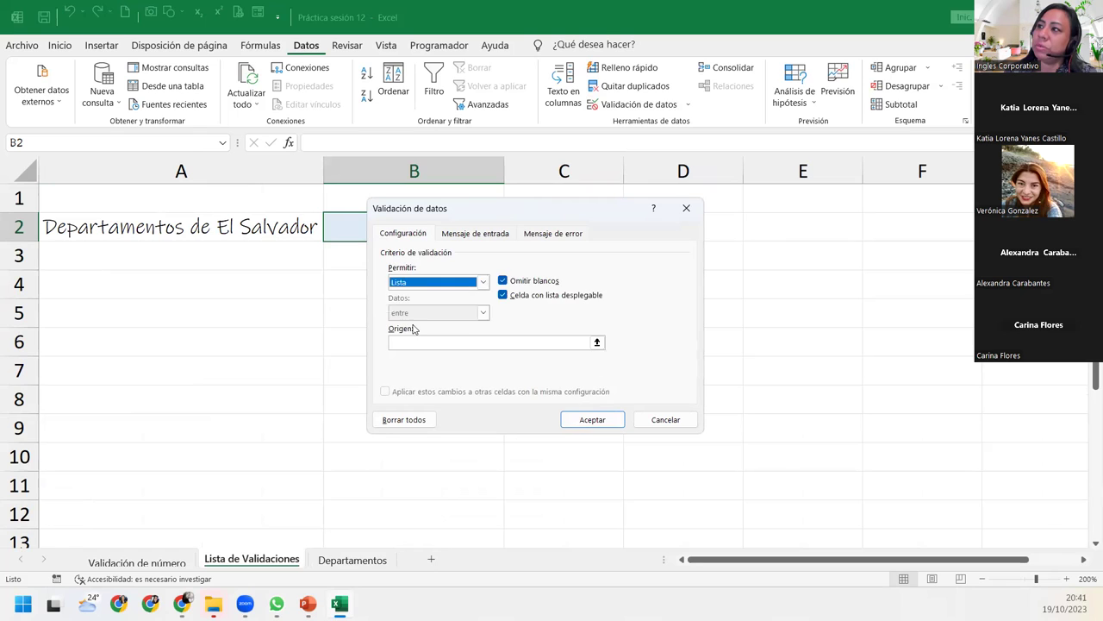
{"action": "left_click", "coordinate": [431, 342]}
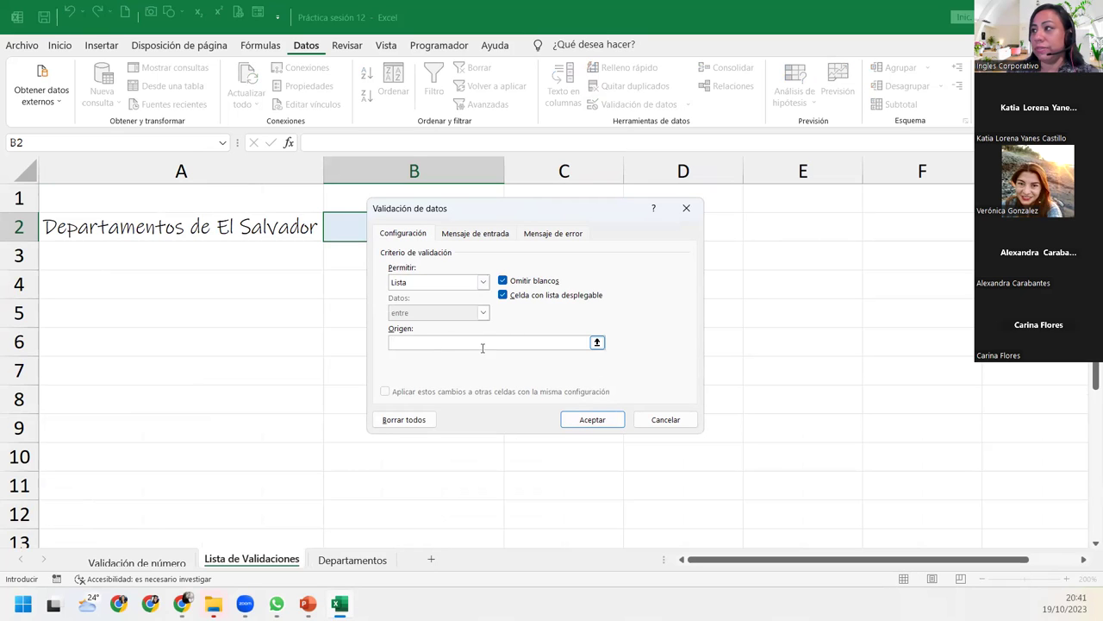
{"action": "left_click", "coordinate": [597, 342]}
{"action": "left_click", "coordinate": [337, 556]}
{"action": "left_click", "coordinate": [109, 191]}
{"action": "left_click_drag", "start_coordinate": [108, 219], "coordinate": [111, 371]}
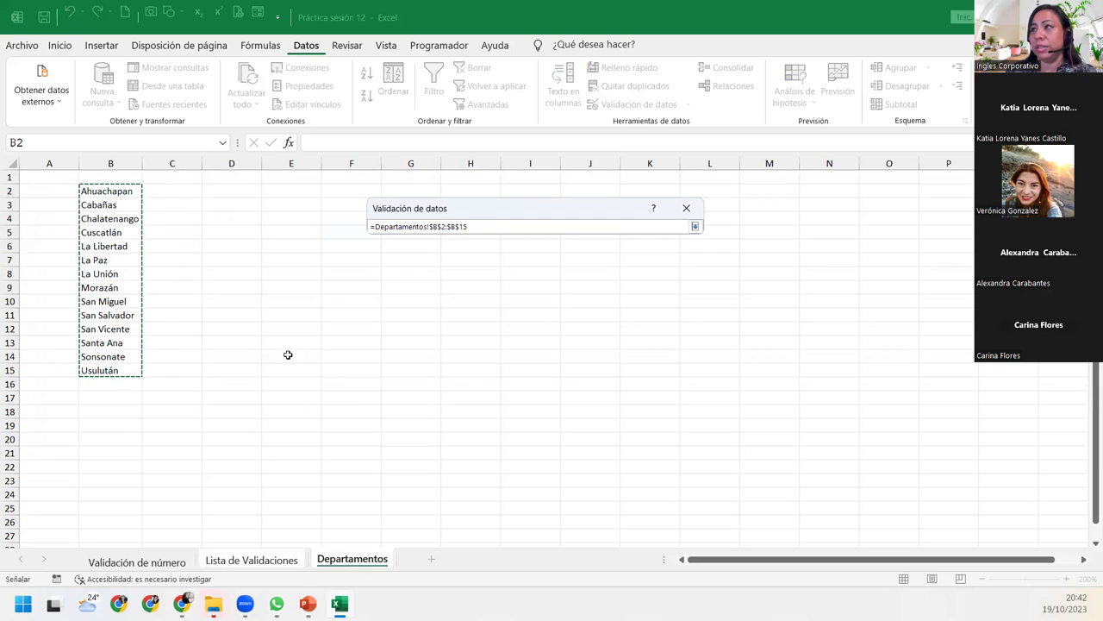
{"action": "left_click", "coordinate": [695, 227]}
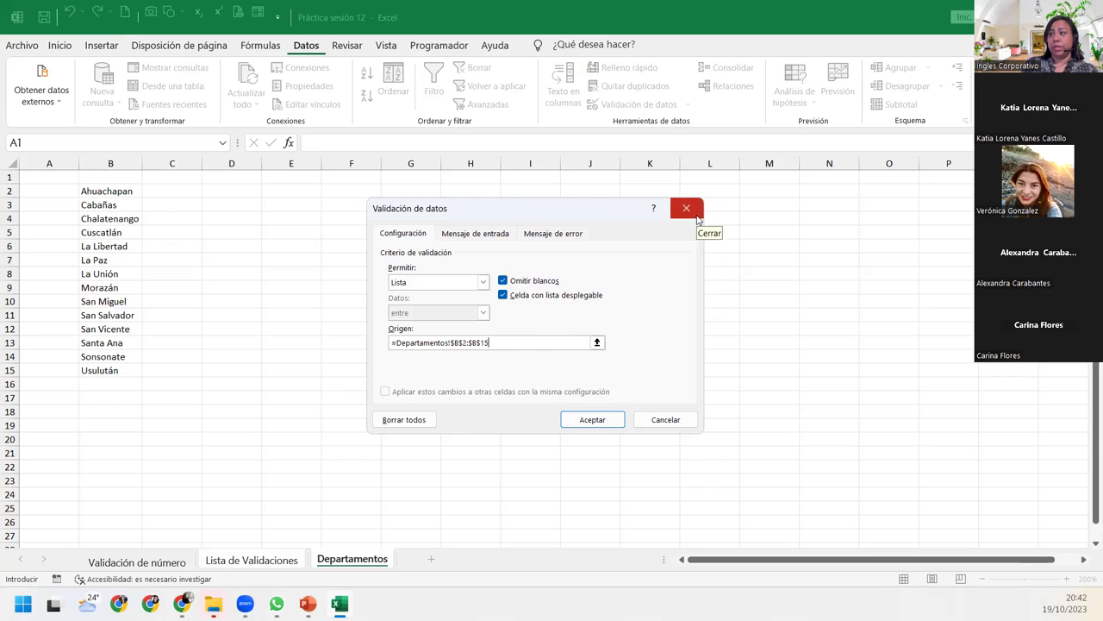
{"action": "left_click", "coordinate": [695, 215]}
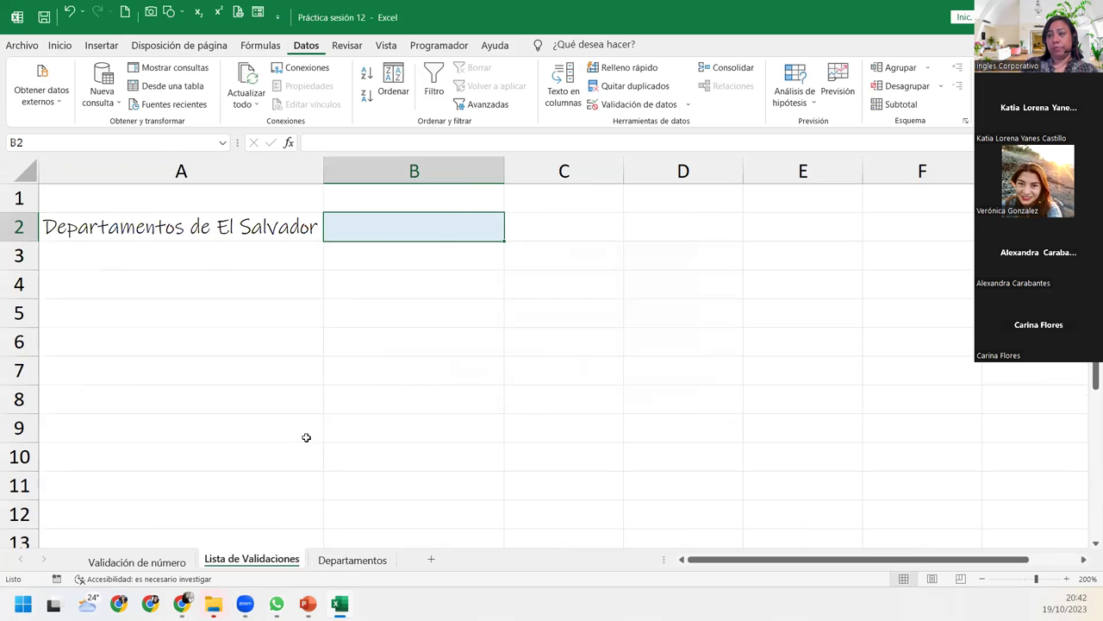
{"action": "left_click", "coordinate": [352, 565]}
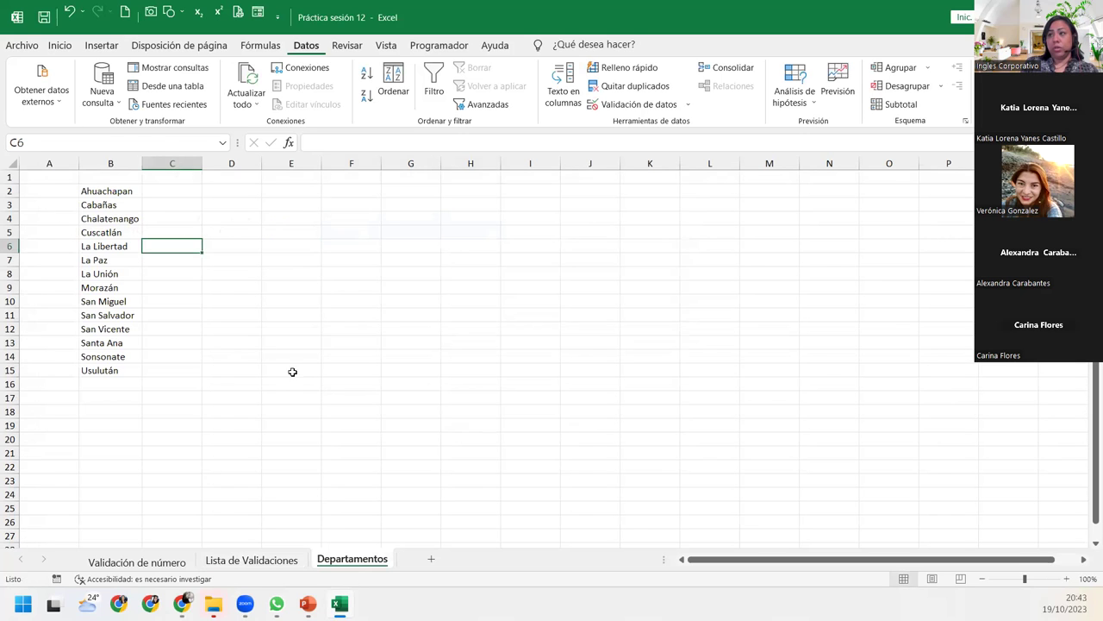
{"action": "left_click", "coordinate": [112, 185]}
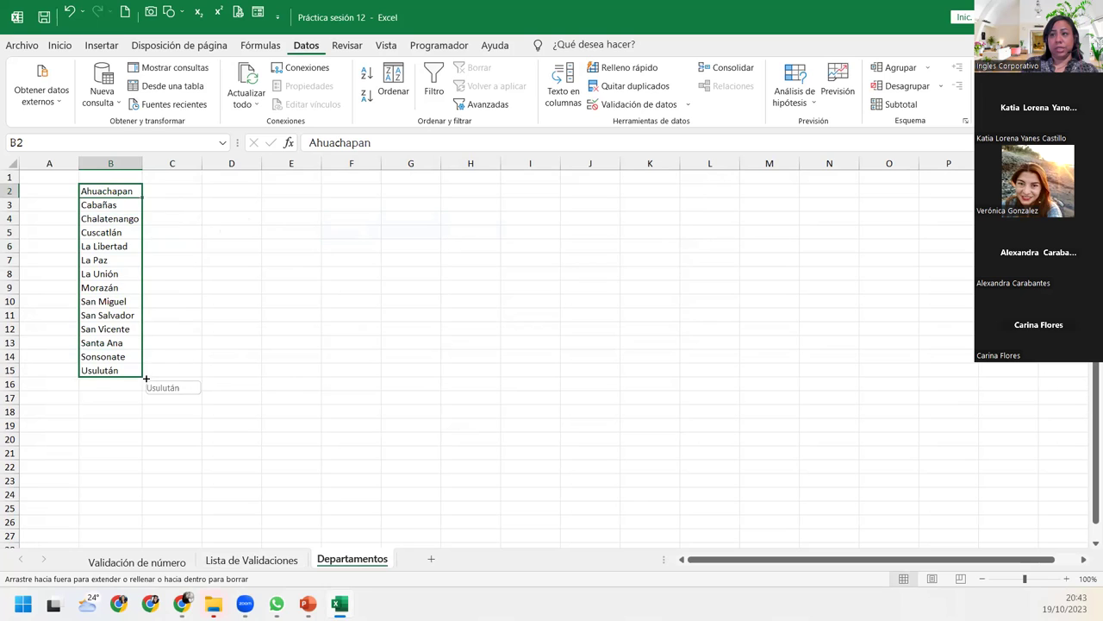
{"action": "left_click_drag", "start_coordinate": [141, 196], "coordinate": [143, 374]}
{"action": "left_click", "coordinate": [120, 193]}
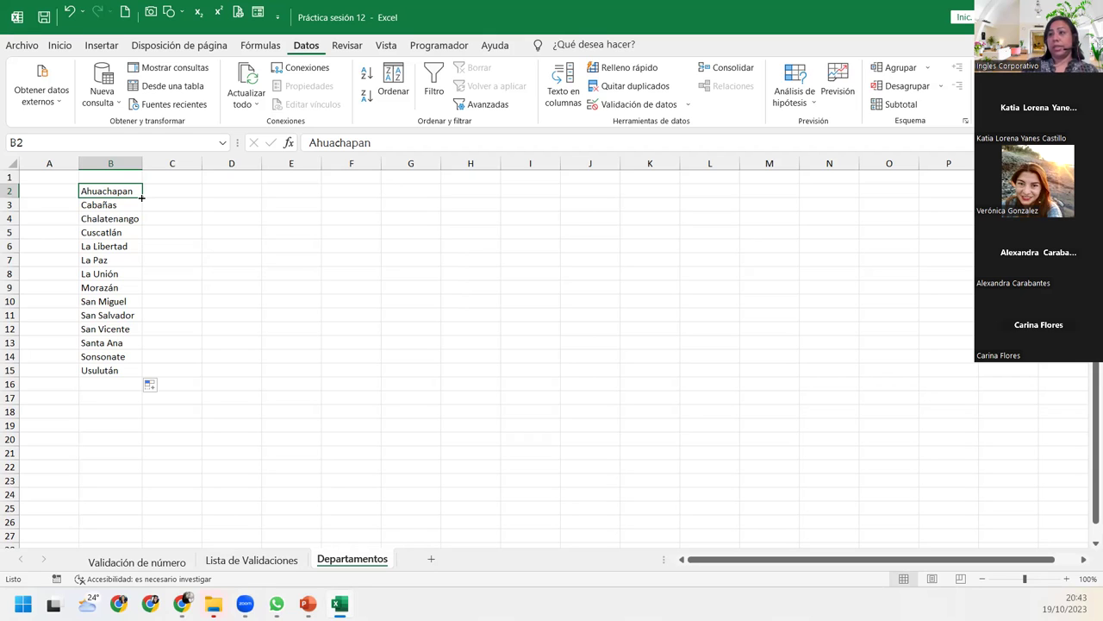
Step: Reach Edit Custom Lists through Options > Advanced > General
{"action": "left_click", "coordinate": [26, 45]}
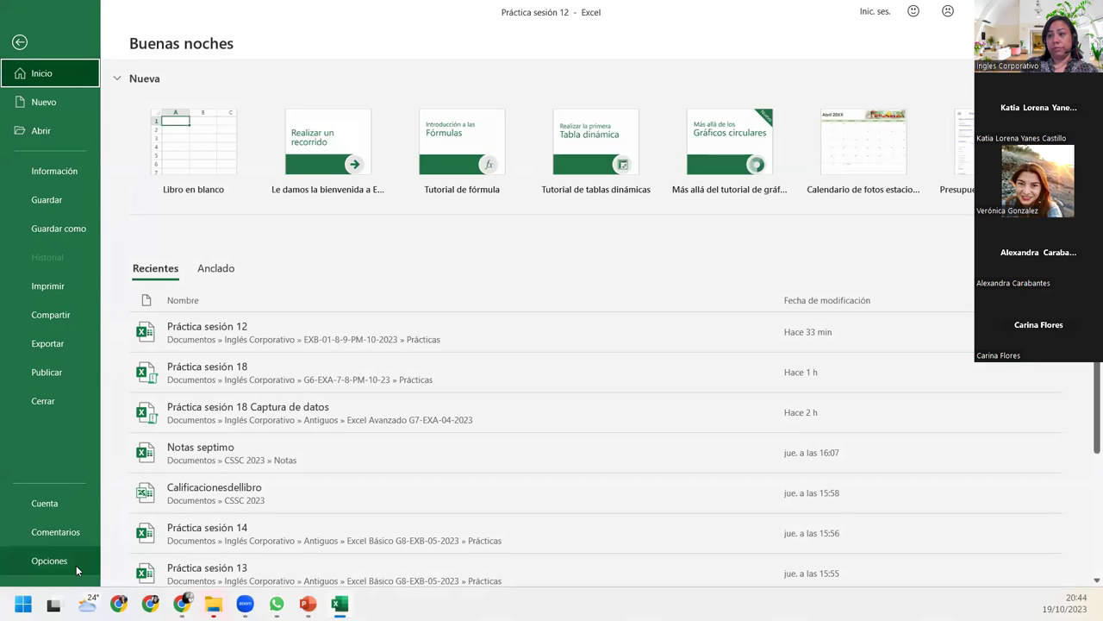
{"action": "left_click", "coordinate": [73, 562]}
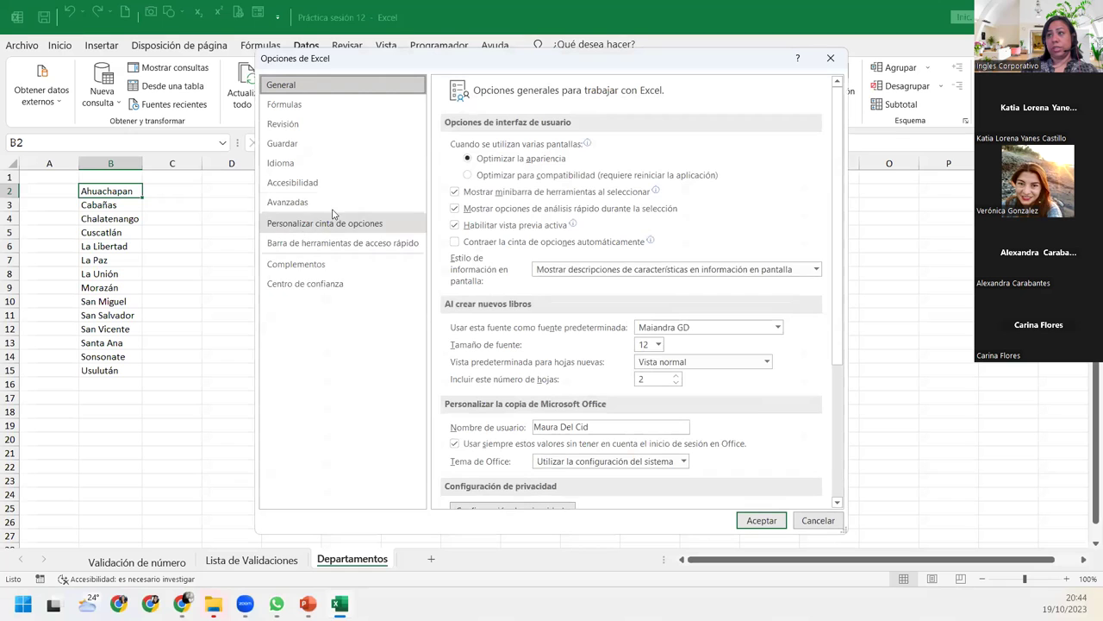
{"action": "left_click", "coordinate": [287, 201]}
{"action": "left_click_drag", "start_coordinate": [842, 106], "coordinate": [838, 412]}
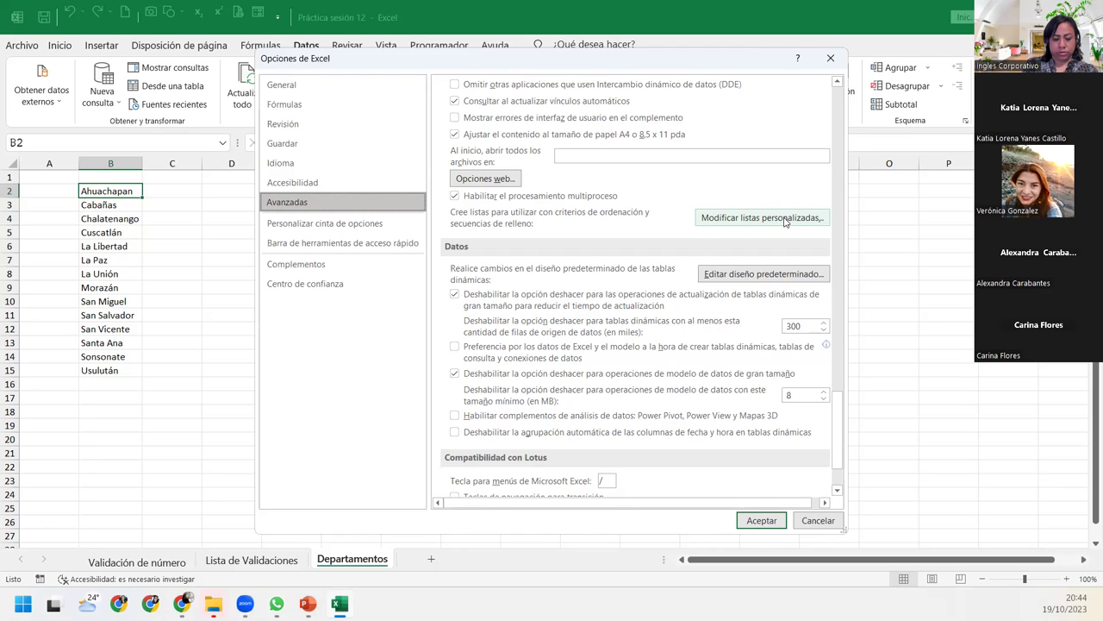
{"action": "left_click", "coordinate": [785, 221]}
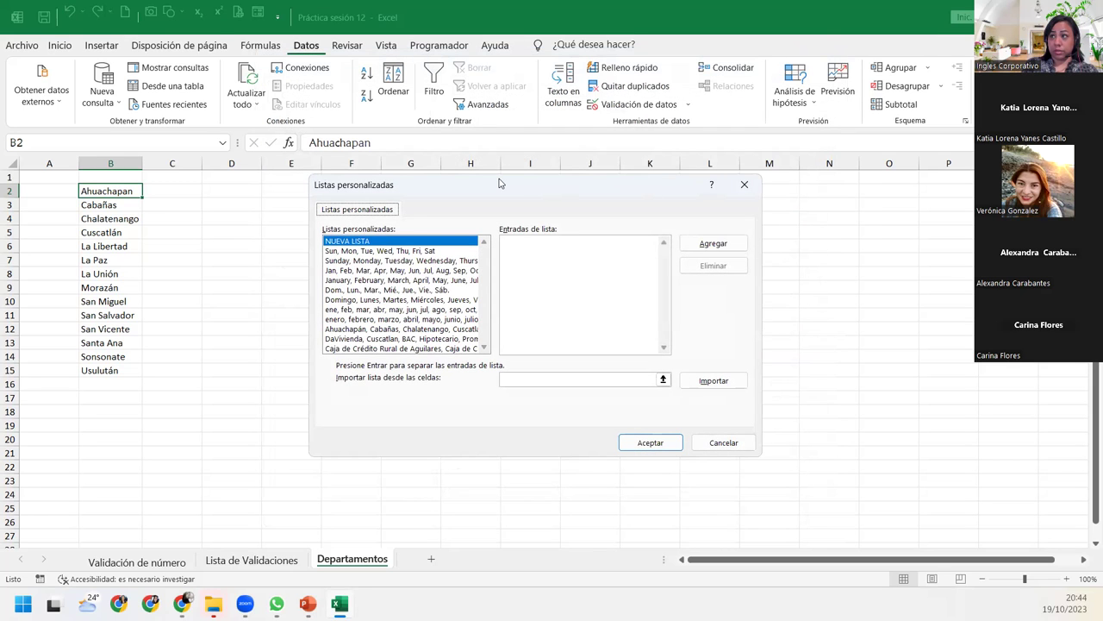
Step: Select and copy all entries of the existing departments custom list
{"action": "left_click", "coordinate": [389, 329]}
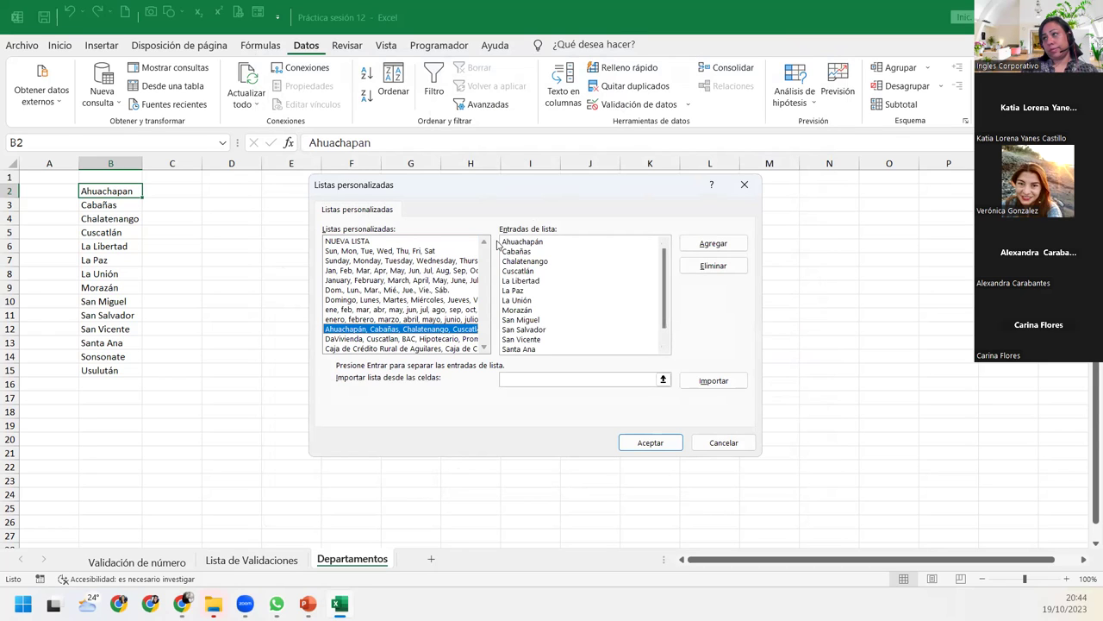
{"action": "left_click_drag", "start_coordinate": [502, 241], "coordinate": [673, 501]}
{"action": "right_click", "coordinate": [531, 307]}
{"action": "left_click", "coordinate": [565, 332]}
{"action": "left_click", "coordinate": [563, 274]}
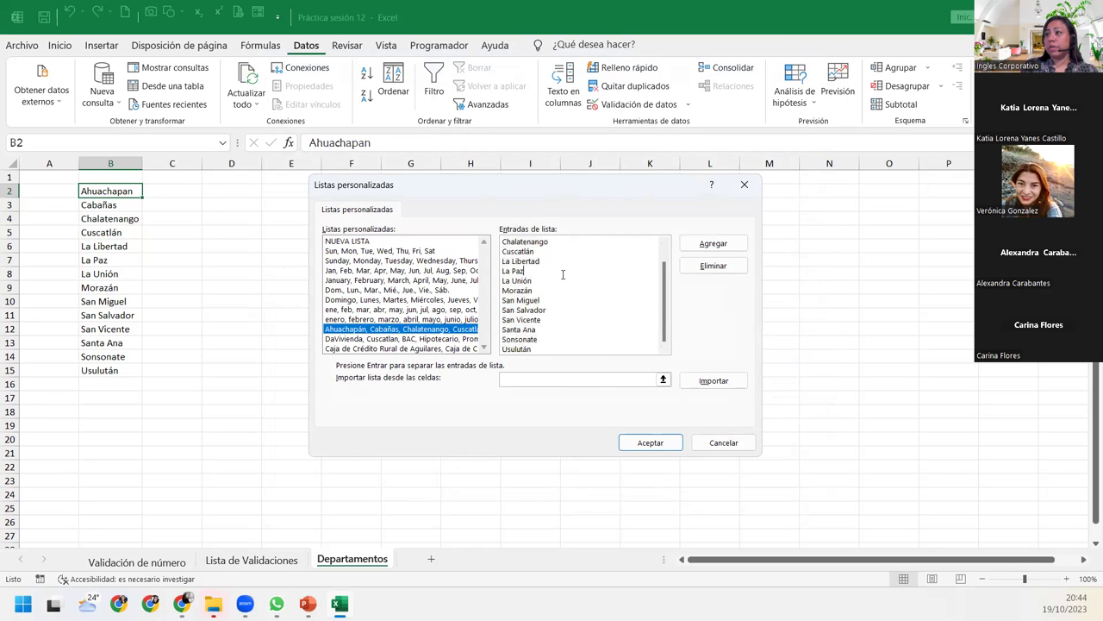
{"action": "scroll", "coordinate": [665, 293], "scroll_direction": "up", "scroll_amount": 1}
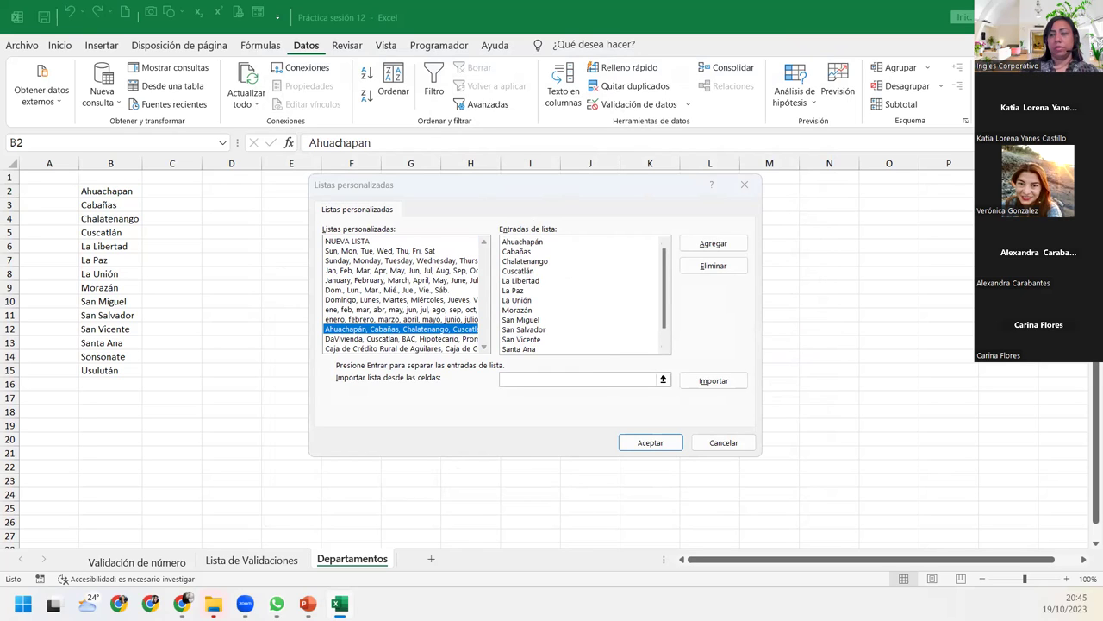
Step: Paste the department names into the entries of a new empty custom list
{"action": "left_click", "coordinate": [587, 256]}
{"action": "left_click", "coordinate": [358, 241]}
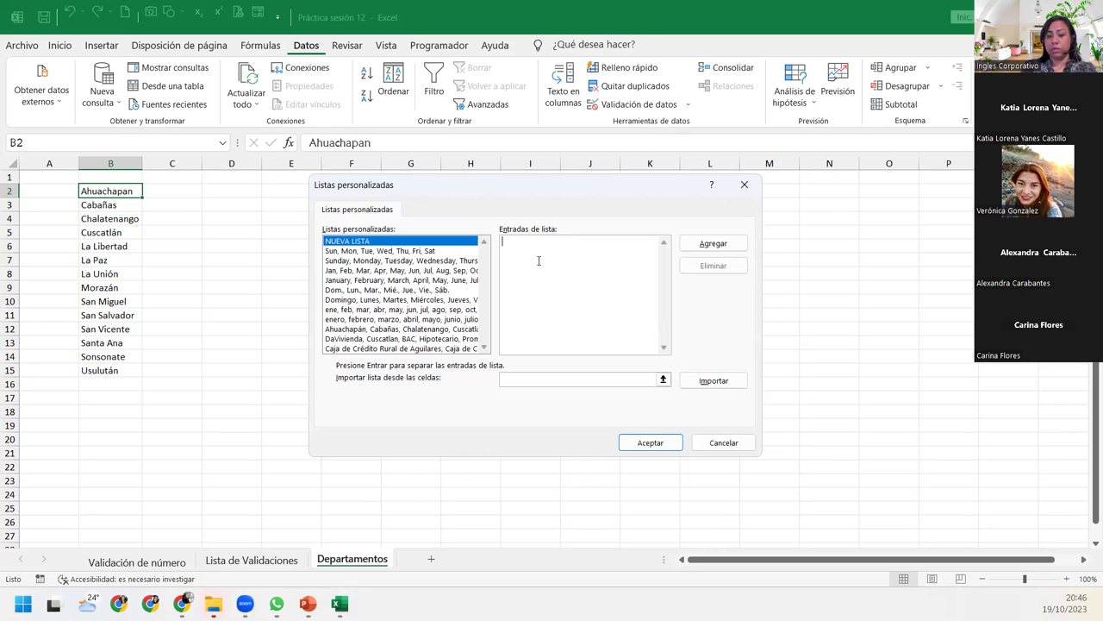
{"action": "key", "text": "ctrl+v"}
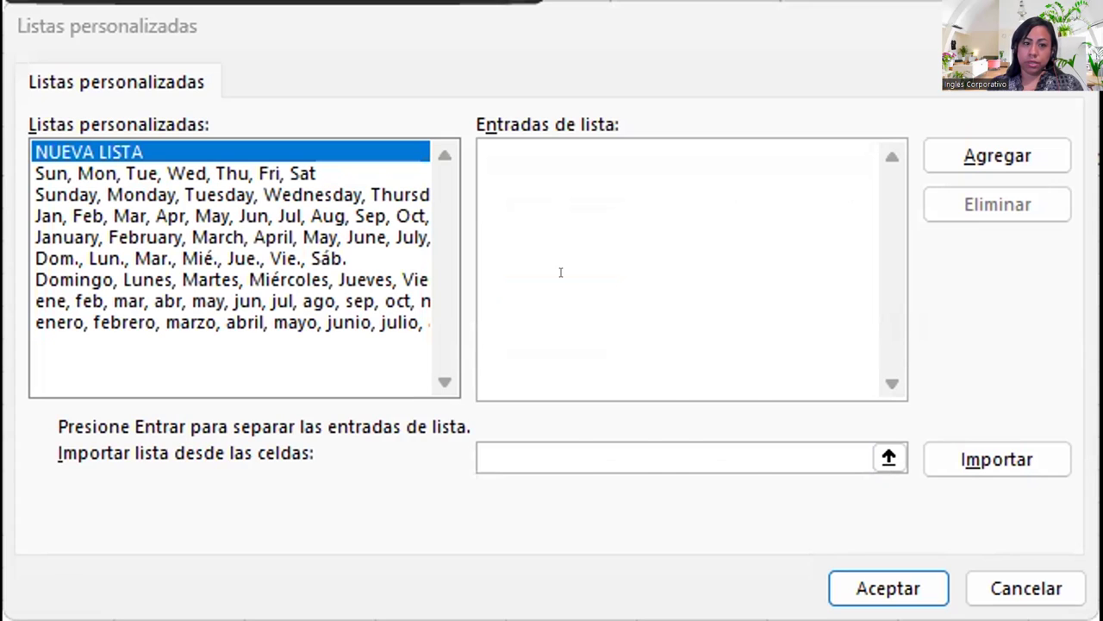
Step: Paste the department names as list entries, add them as a custom list, and confirm
{"action": "right_click", "coordinate": [578, 296]}
{"action": "left_click", "coordinate": [606, 395]}
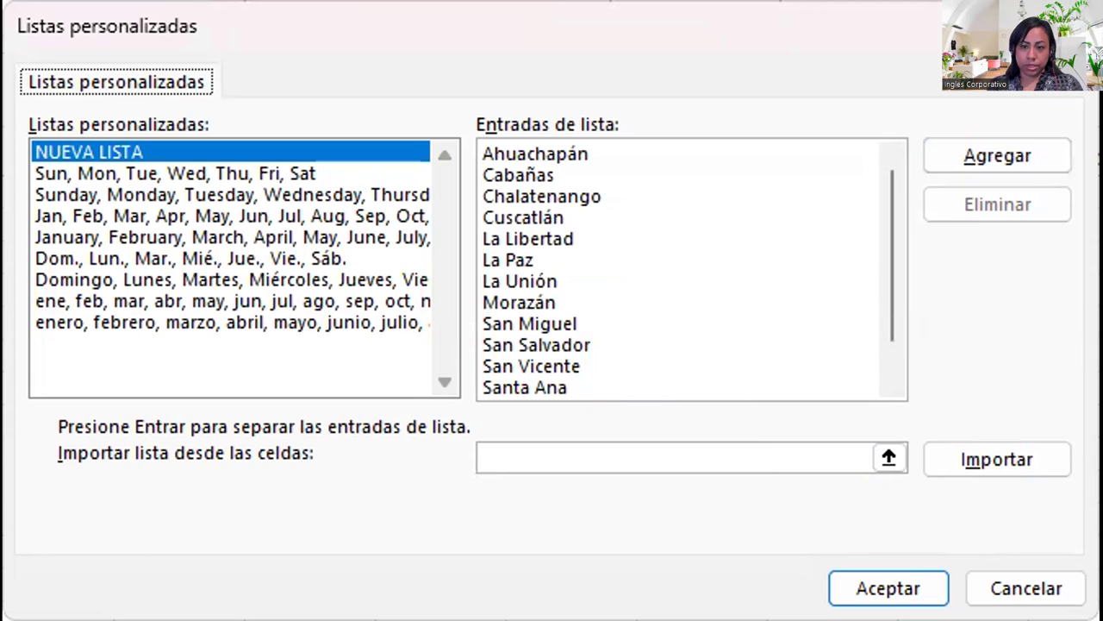
{"action": "left_click", "coordinate": [997, 157]}
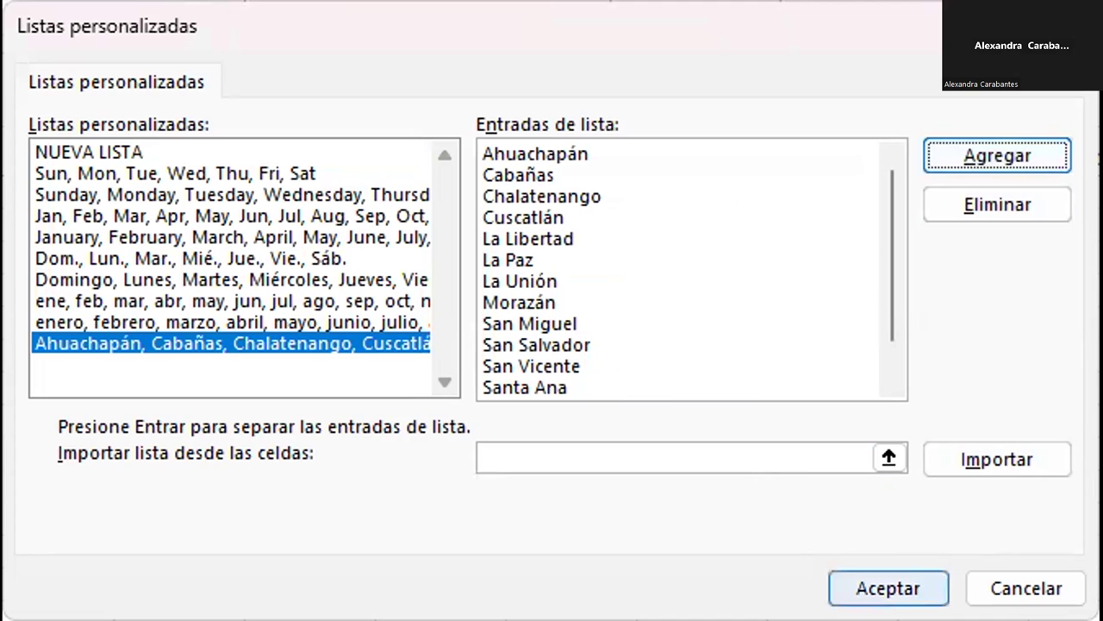
{"action": "left_click", "coordinate": [849, 580]}
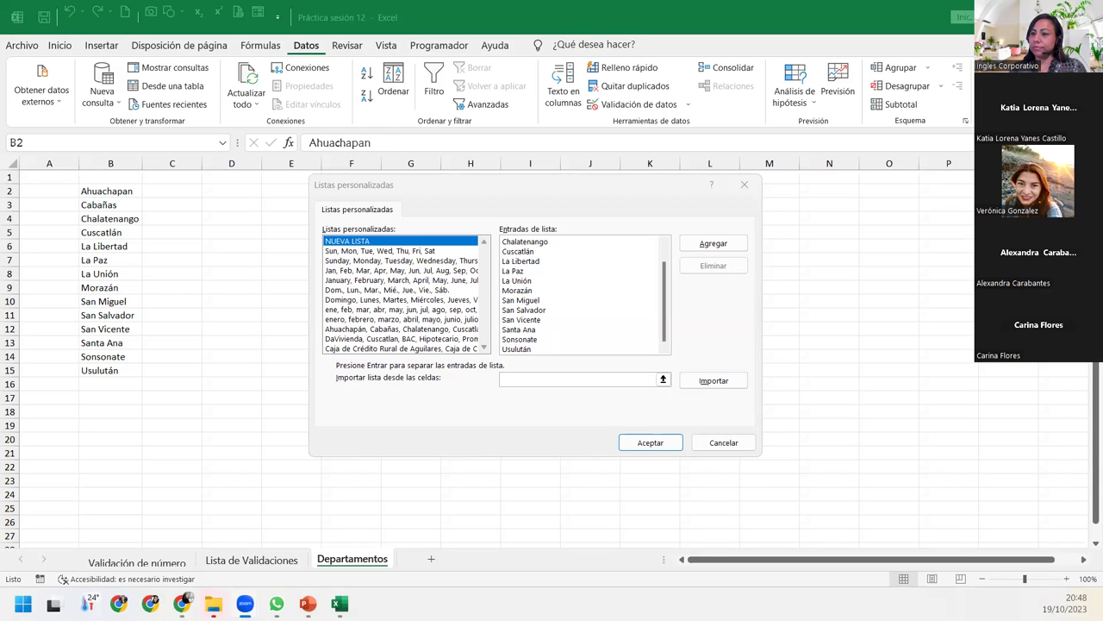
Step: Check the bank list, close Custom Lists and Options, and return to Lista de Validaciones
{"action": "left_click", "coordinate": [593, 184]}
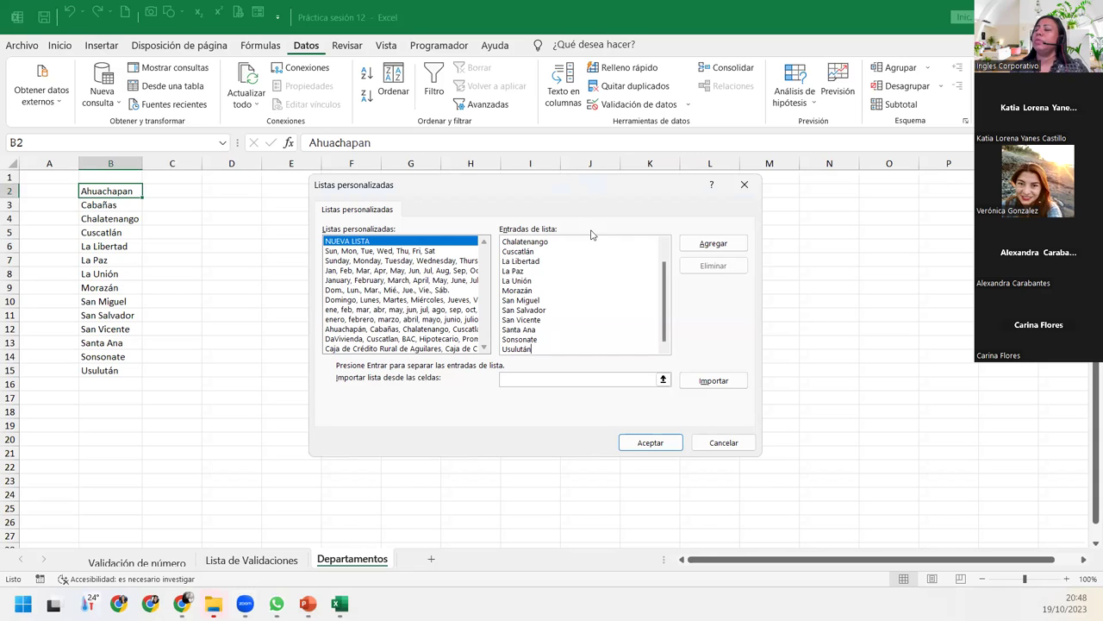
{"action": "left_click", "coordinate": [388, 348]}
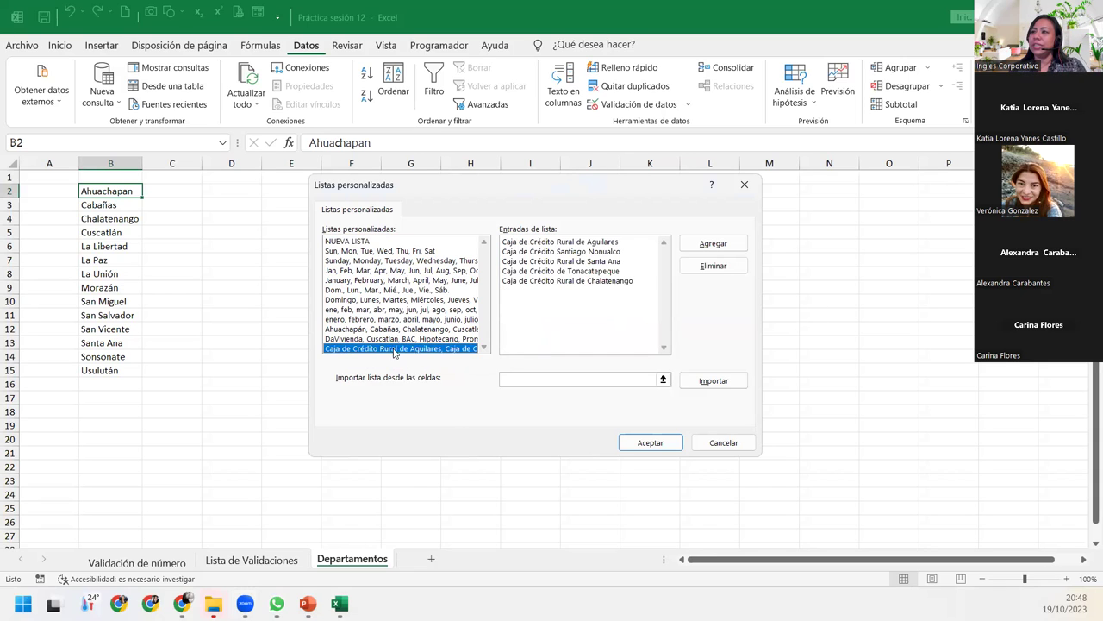
{"action": "left_click", "coordinate": [745, 184]}
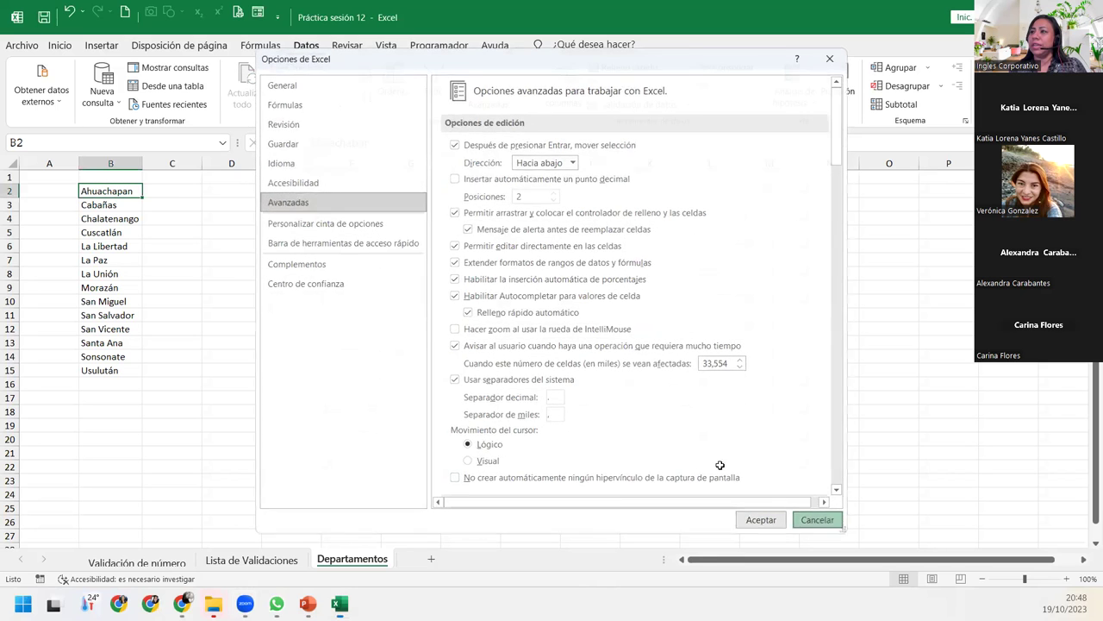
{"action": "key", "text": "Escape"}
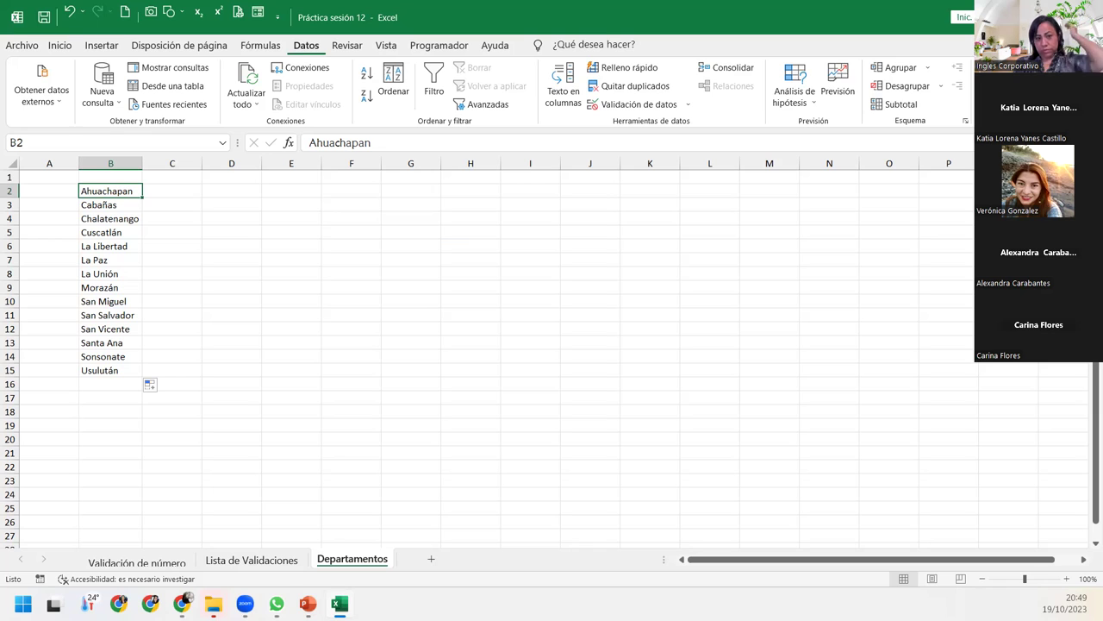
{"action": "left_click", "coordinate": [271, 560]}
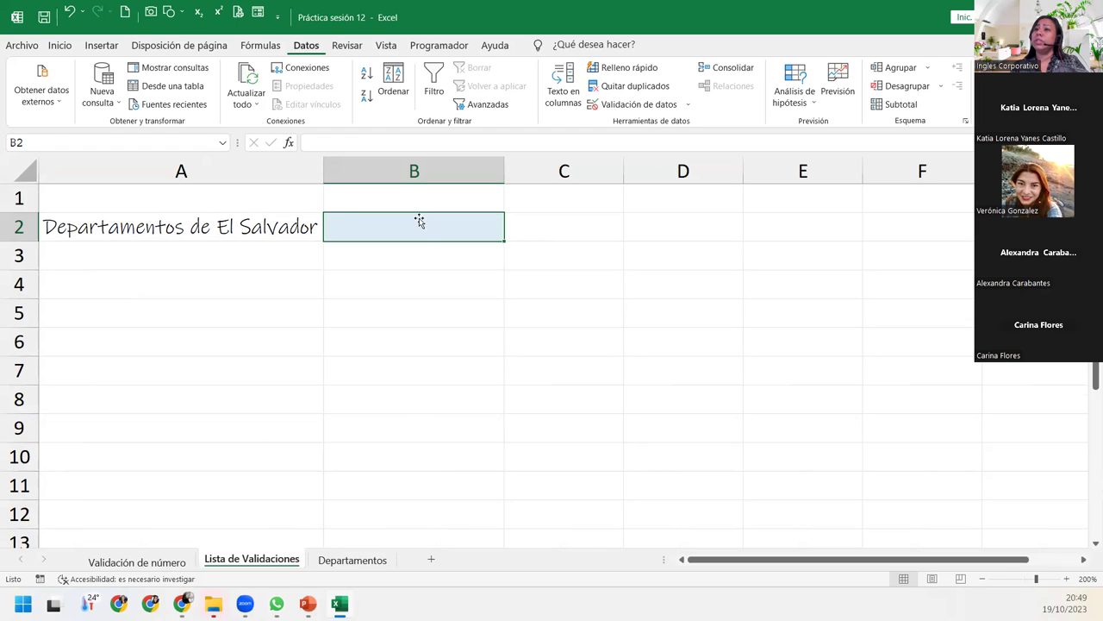
Step: Set B2's validation to a List sourced from Departamentos!$B$2:$B$15
{"action": "left_click", "coordinate": [639, 105]}
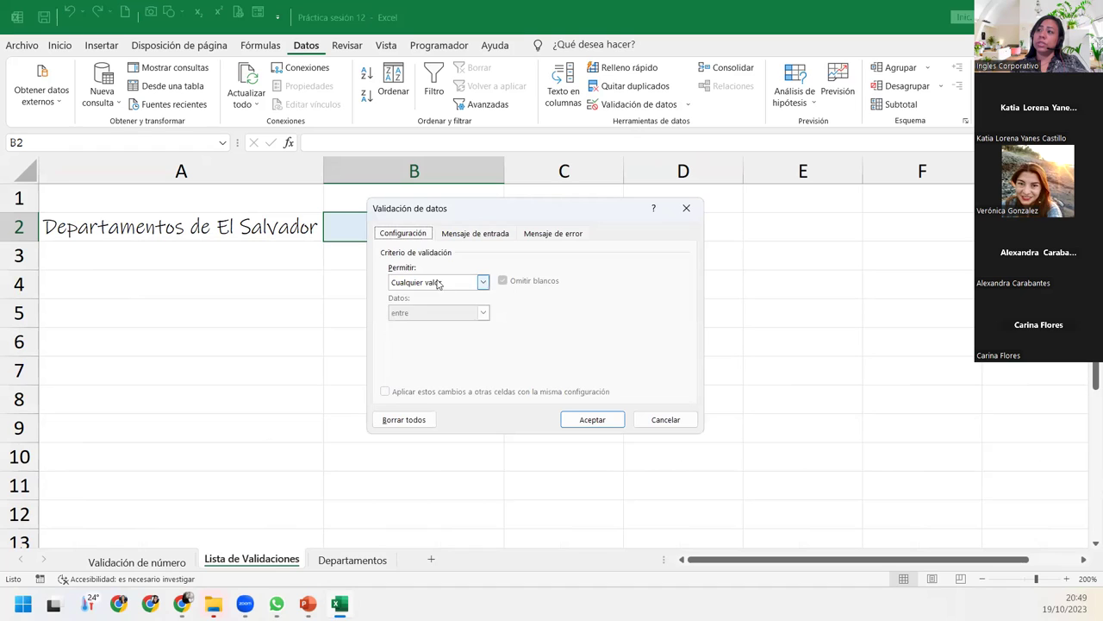
{"action": "left_click", "coordinate": [483, 281]}
{"action": "left_click", "coordinate": [412, 325]}
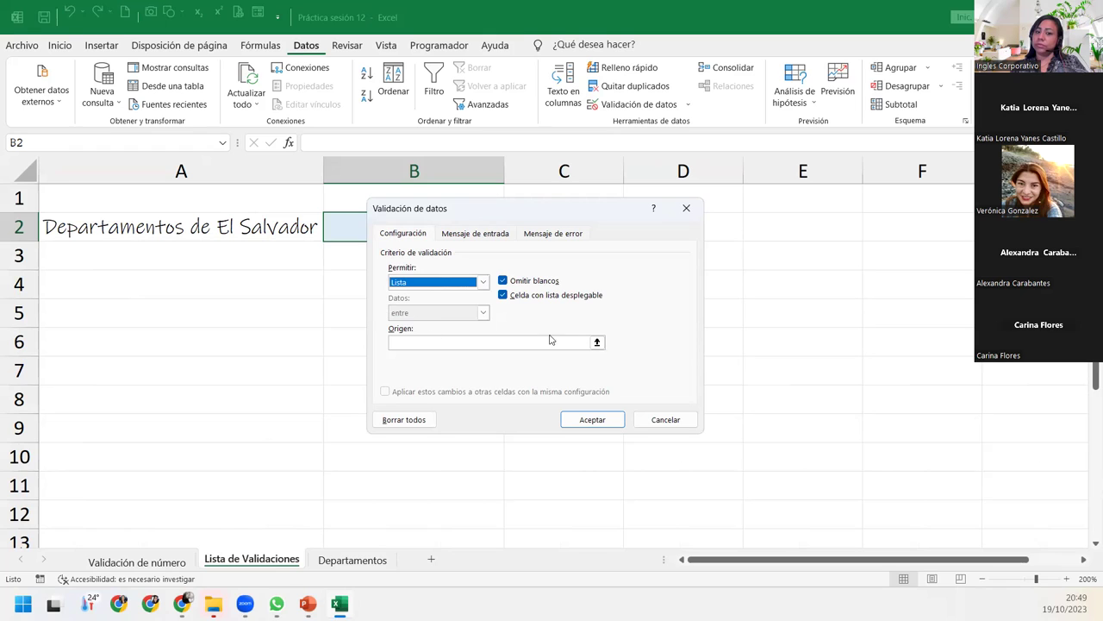
{"action": "left_click", "coordinate": [507, 345]}
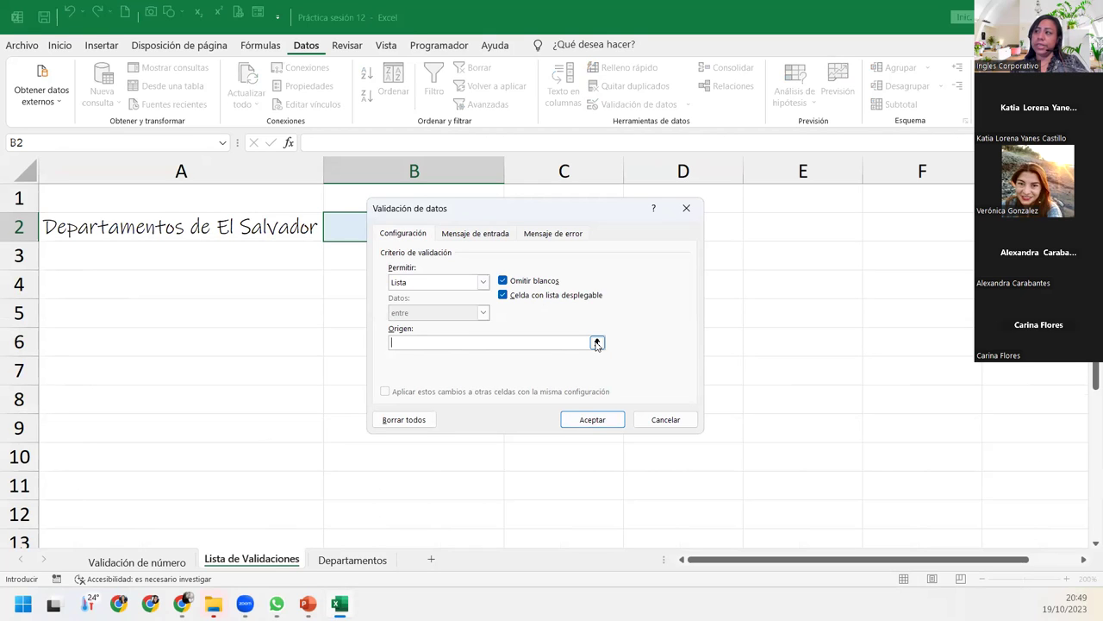
{"action": "left_click", "coordinate": [367, 561]}
{"action": "left_click_drag", "start_coordinate": [87, 191], "coordinate": [115, 369]}
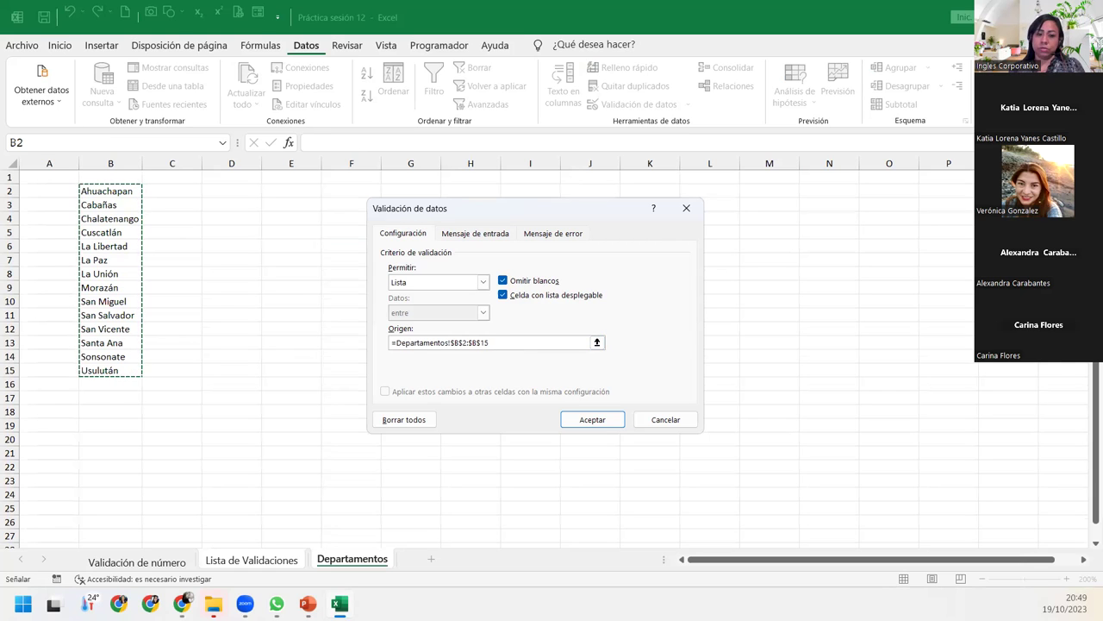
{"action": "key", "text": "Return"}
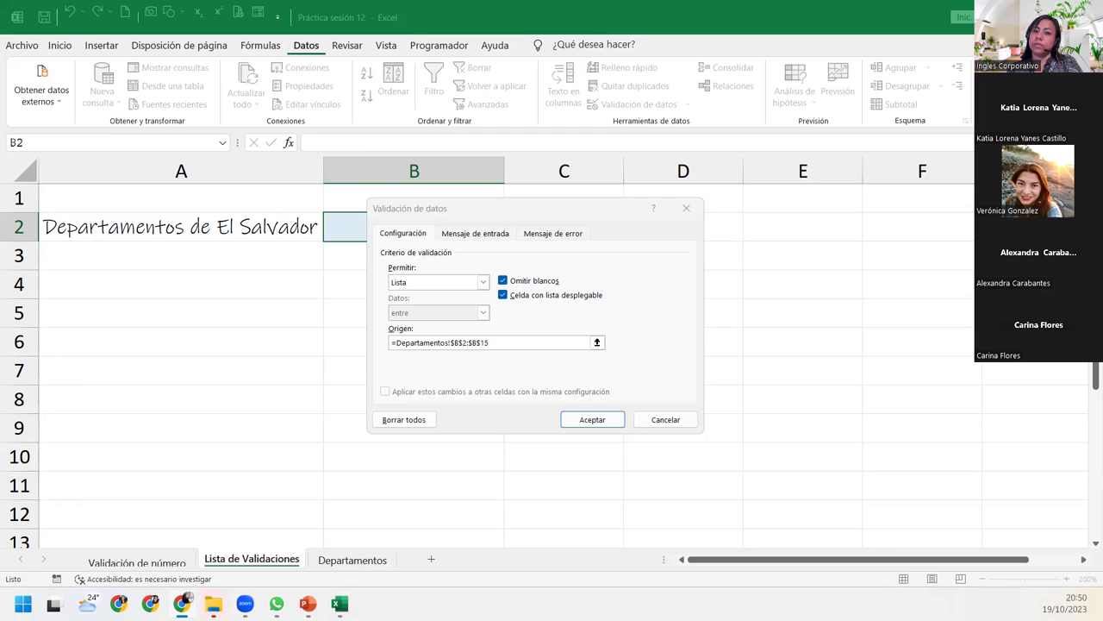
Step: Replace B2's input message with 'Listado de departamentos' and move to the error alert title
{"action": "key", "text": "Tab"}
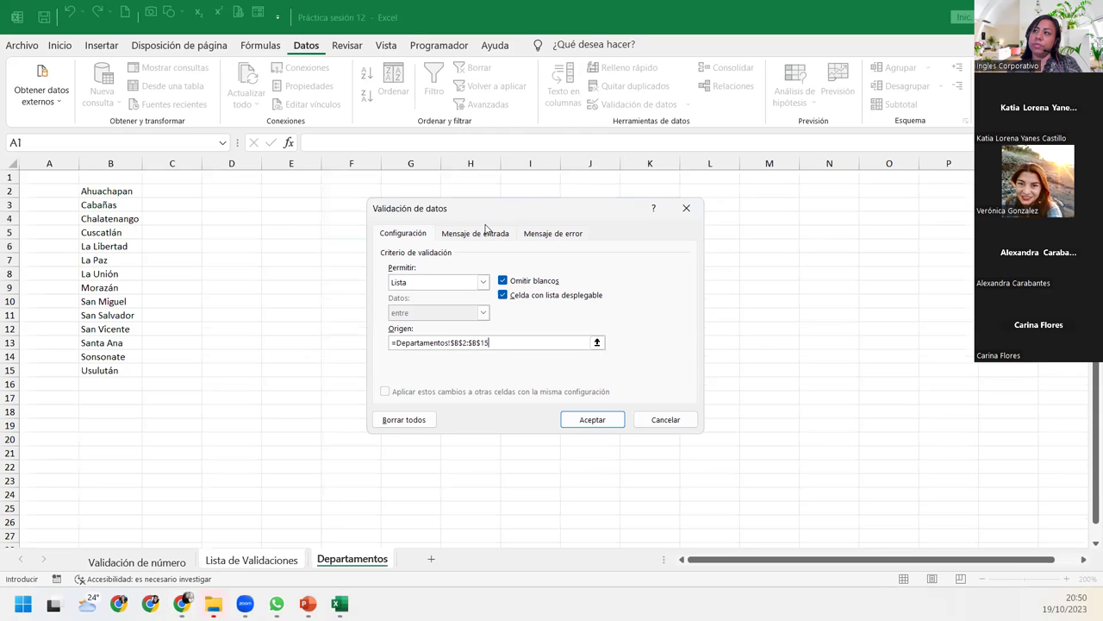
{"action": "left_click", "coordinate": [485, 231]}
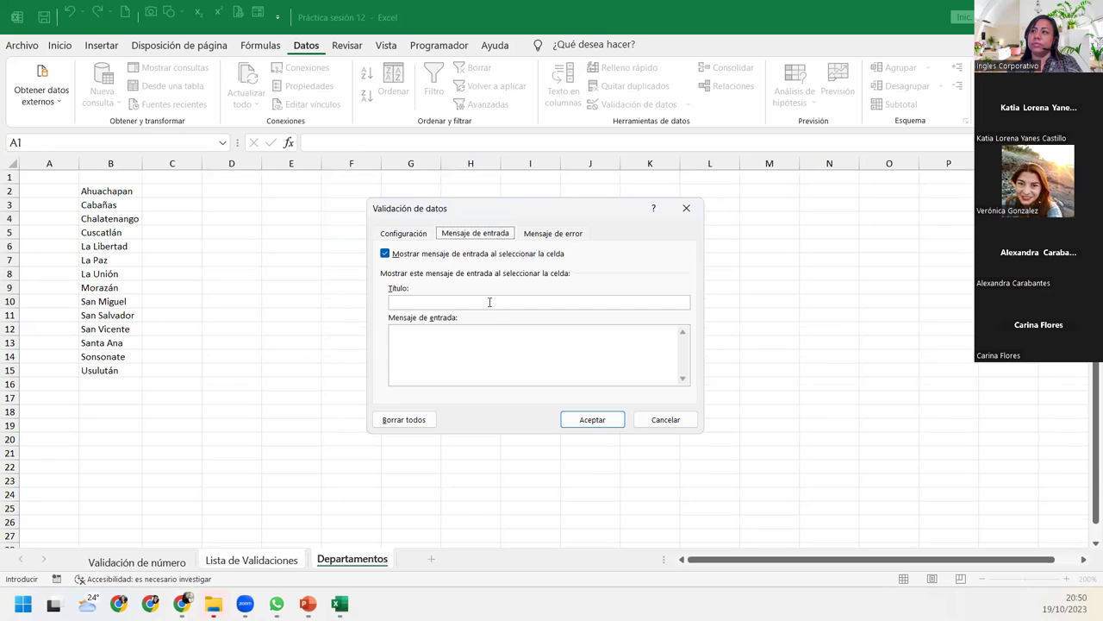
{"action": "left_click", "coordinate": [477, 331]}
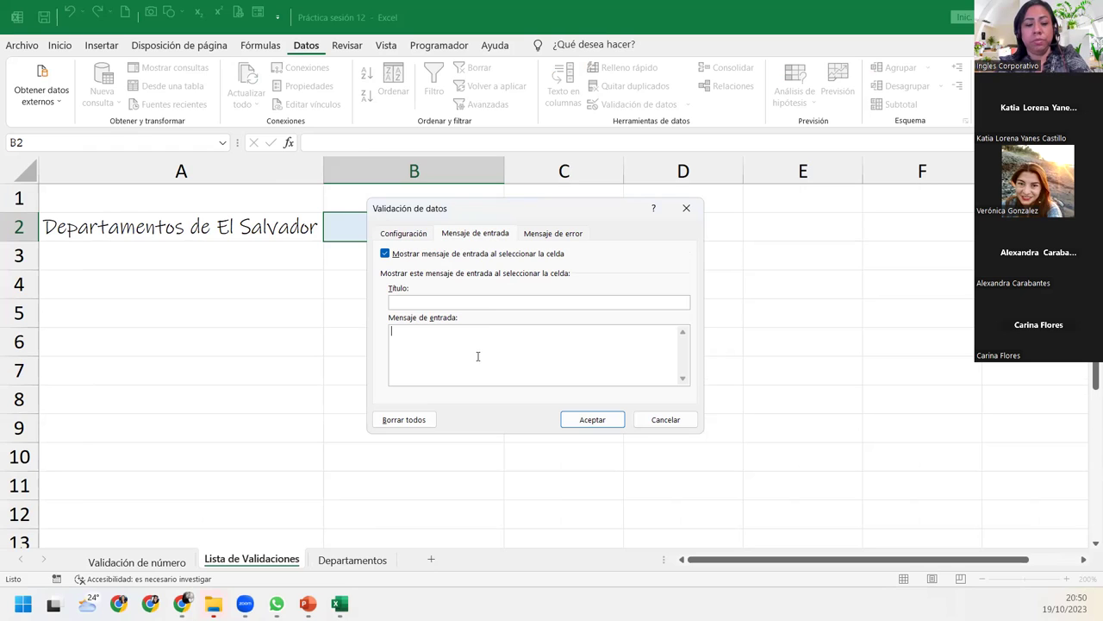
{"action": "type", "text": "Seleccione un depe"}
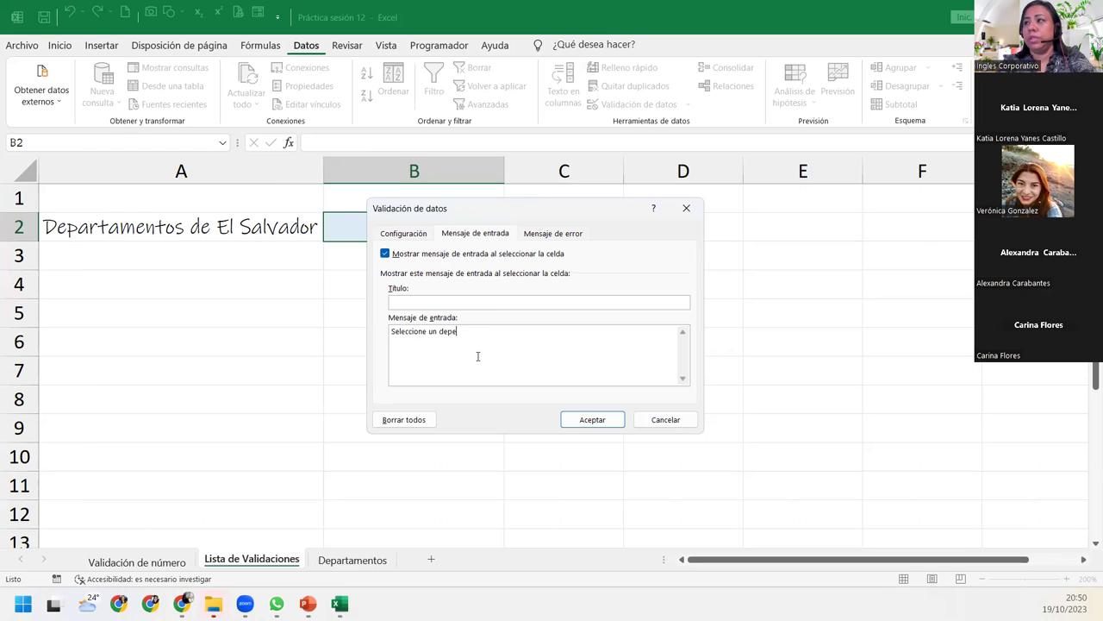
{"action": "key", "text": "BackSpace"}
{"action": "type", "text": "artamento de la lista"}
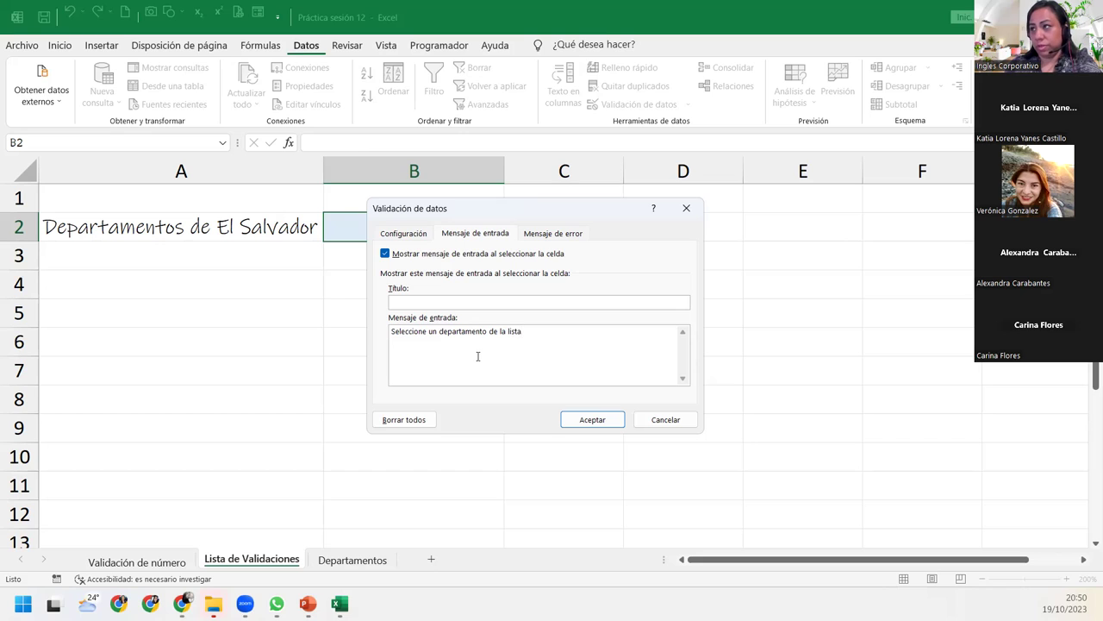
{"action": "left_click_drag", "start_coordinate": [534, 330], "coordinate": [347, 331]}
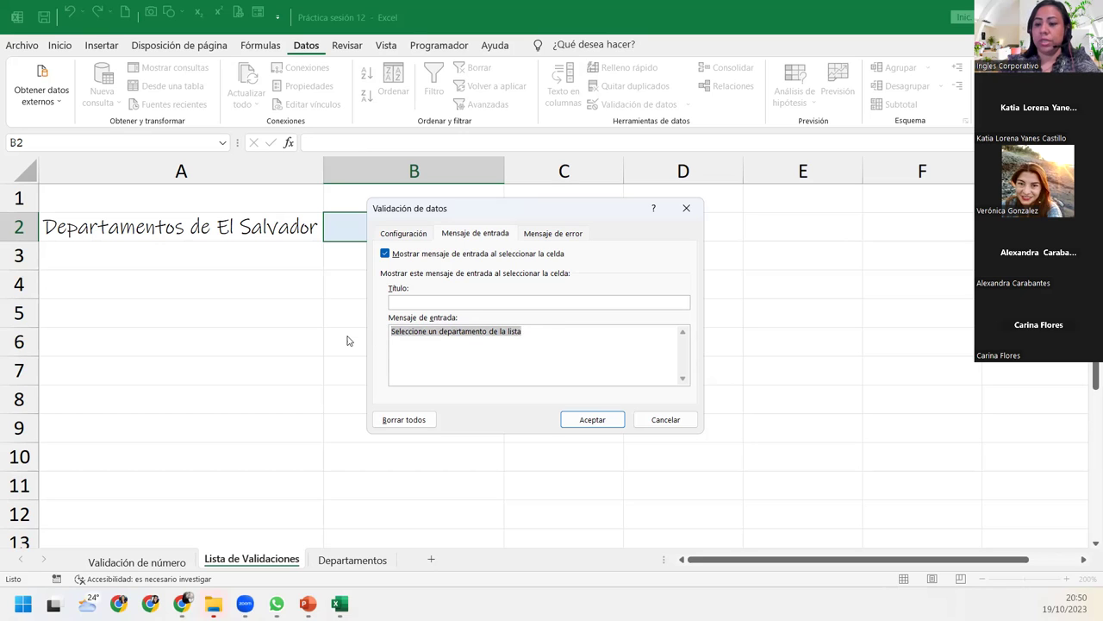
{"action": "key", "text": "Delete"}
{"action": "type", "text": "Listado de departamentos"}
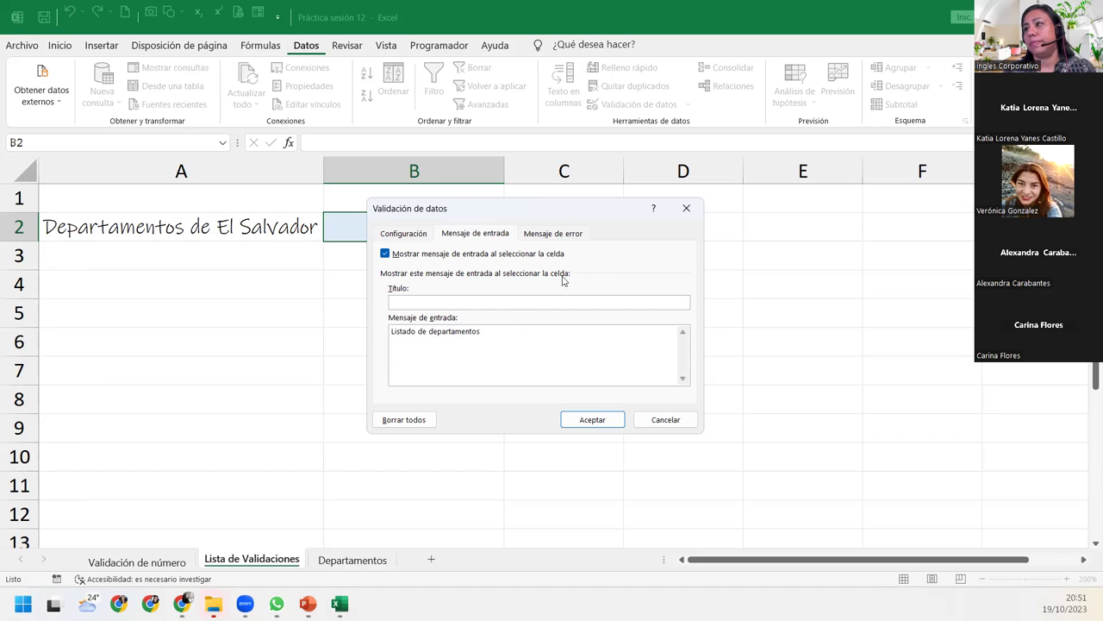
{"action": "left_click", "coordinate": [554, 232]}
{"action": "left_click", "coordinate": [550, 300]}
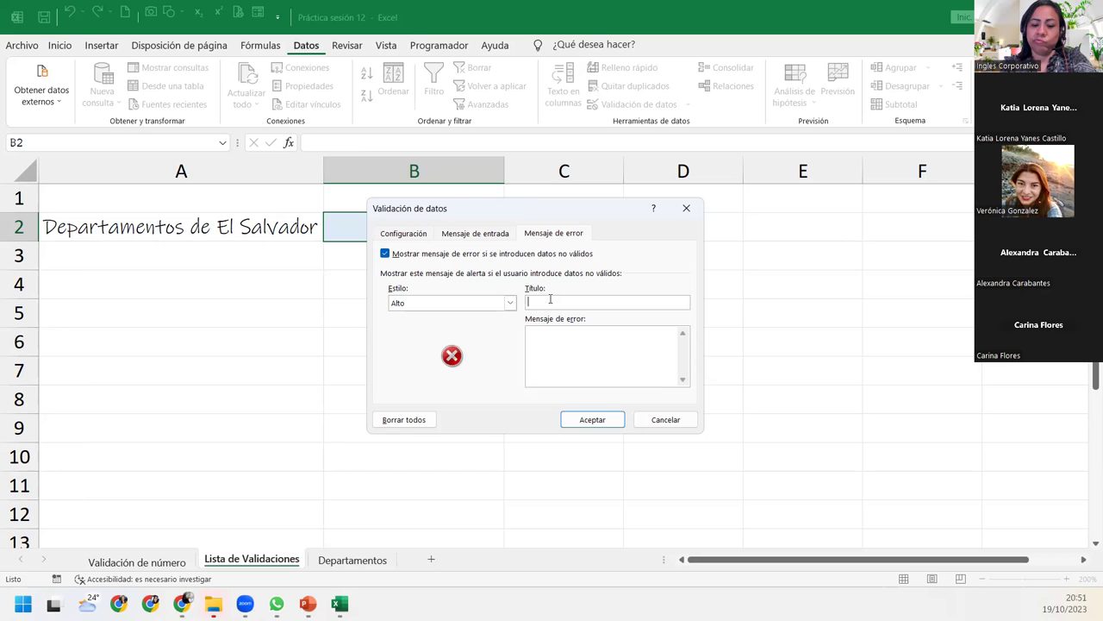
Step: Title the error alert 'Departamento no encontrado' with a message to choose from the dropdown list
{"action": "type", "text": "Departamento no encontrado"}
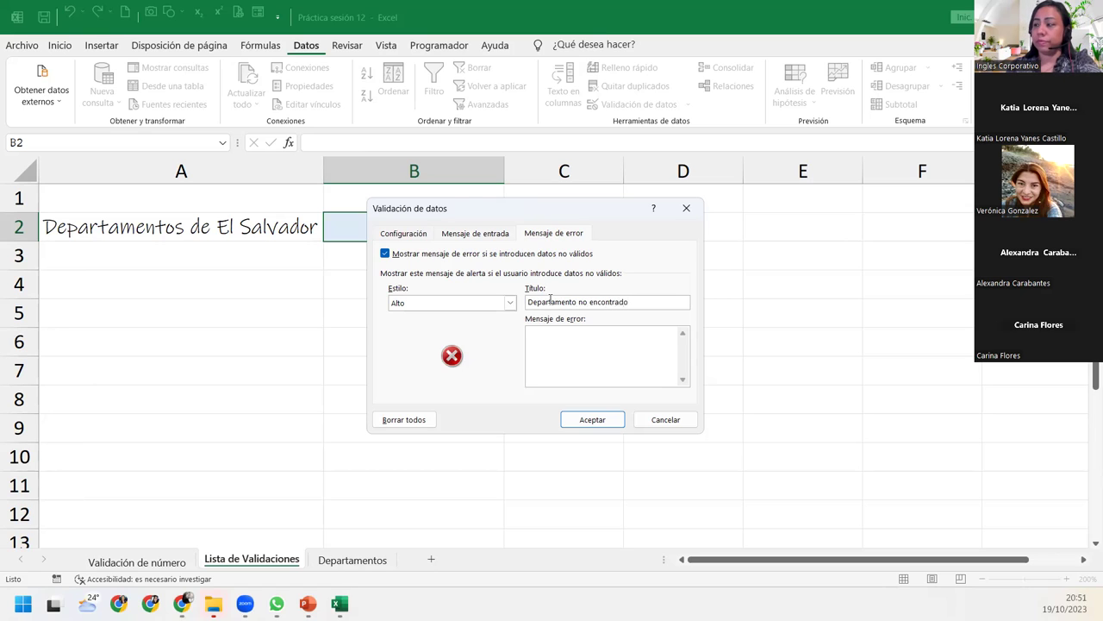
{"action": "left_click", "coordinate": [600, 356]}
{"action": "type", "text": "Debe seleccionar un departamento del lista"}
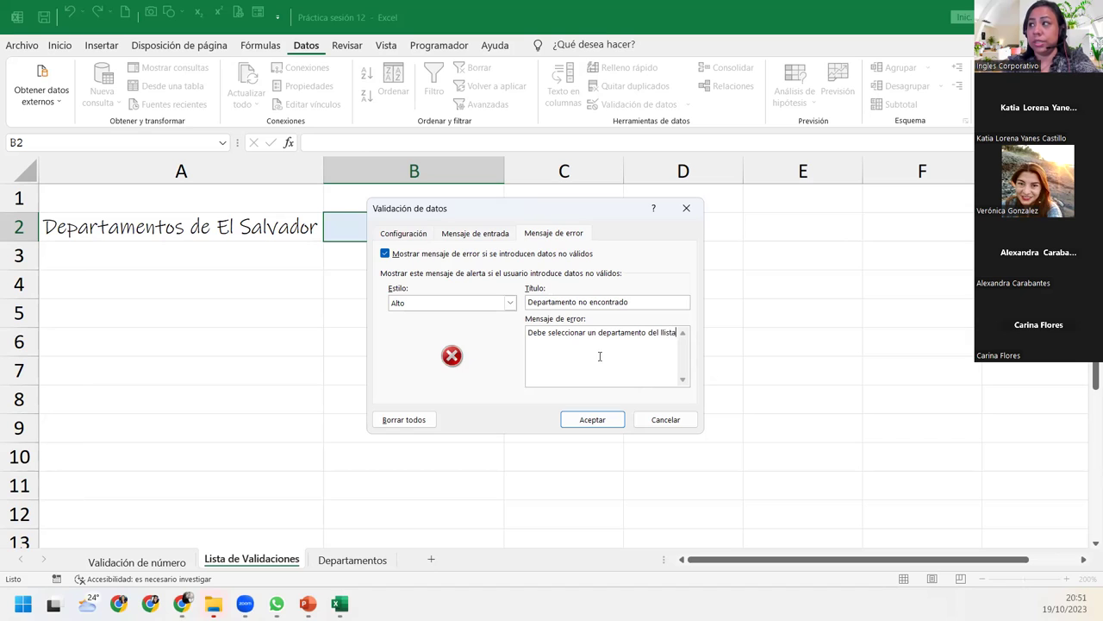
{"action": "key", "text": "BackSpace"}
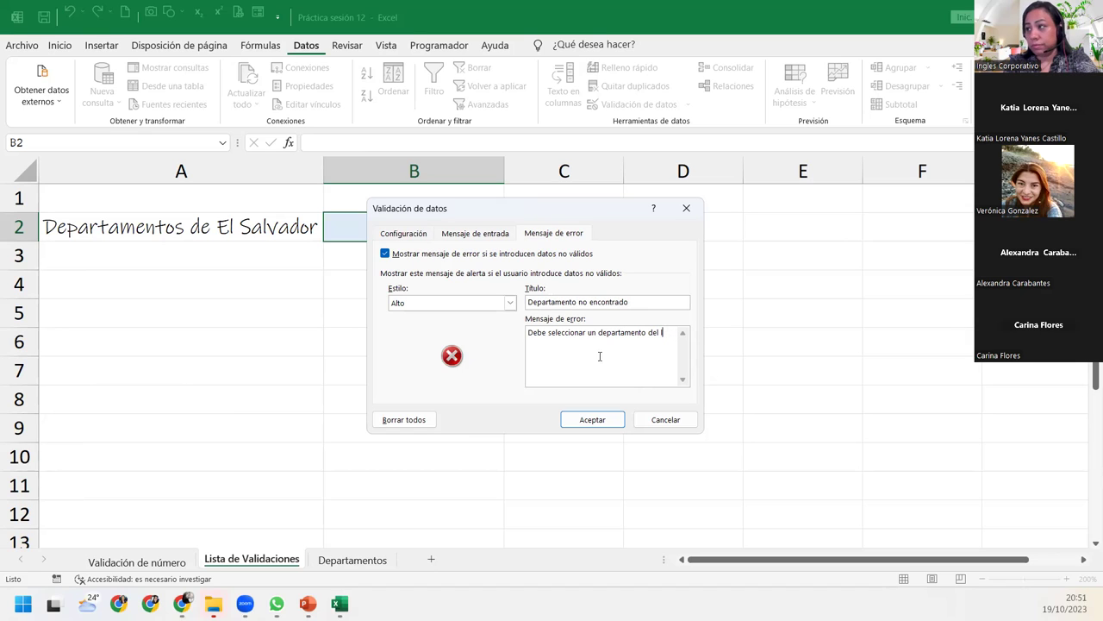
{"action": "type", "text": "a lista desplegable"}
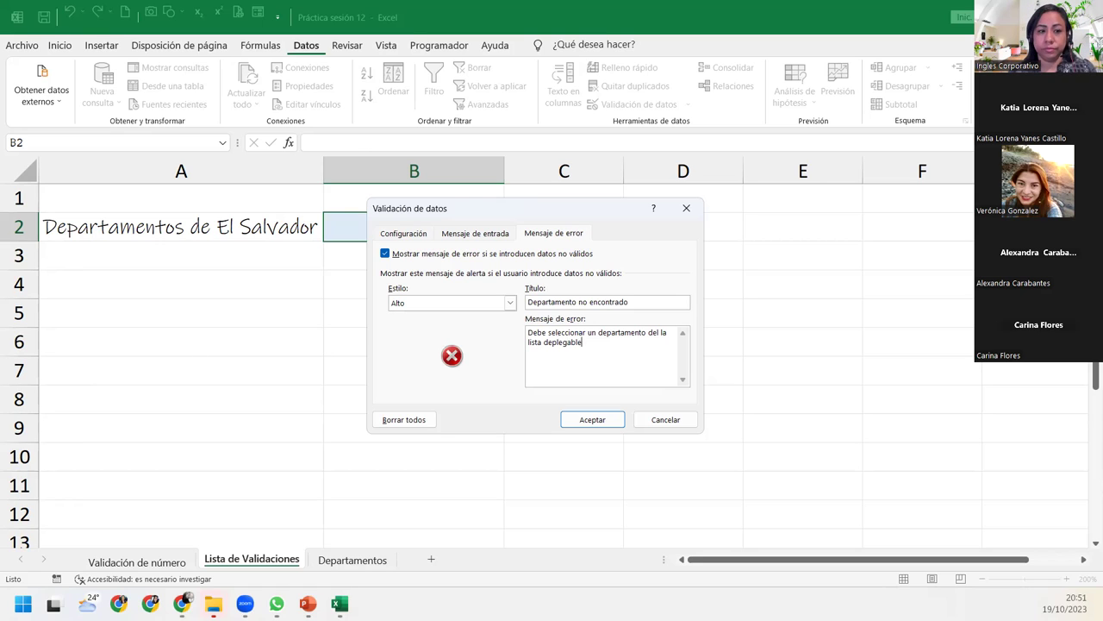
{"action": "key", "text": "Return"}
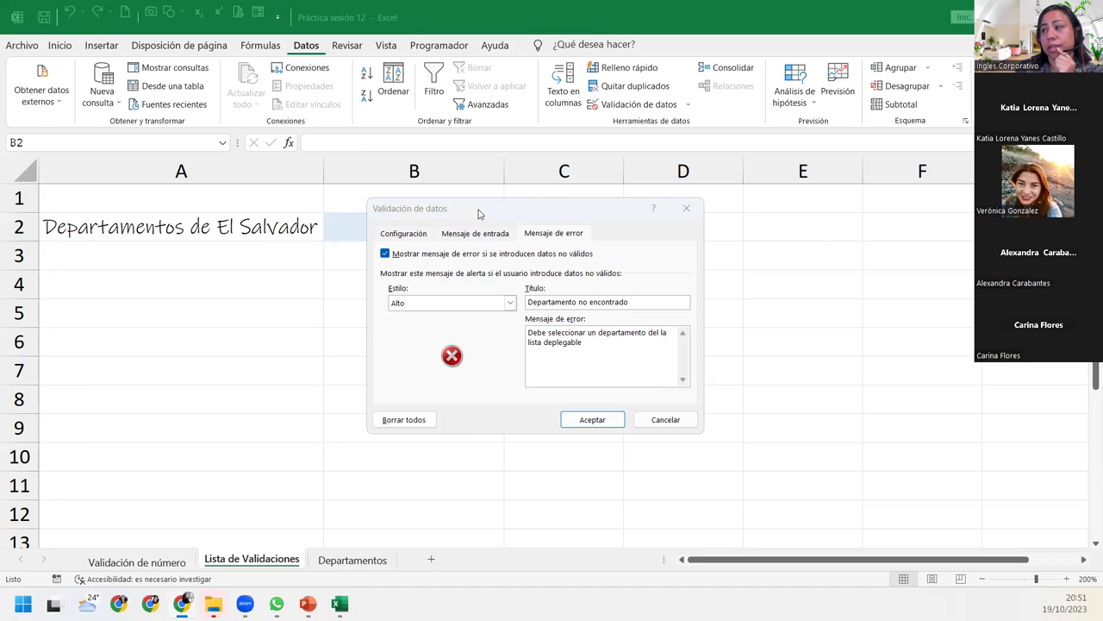
Step: Review B2's input message, list source and error alert settings
{"action": "left_click", "coordinate": [445, 237]}
{"action": "left_click", "coordinate": [427, 239]}
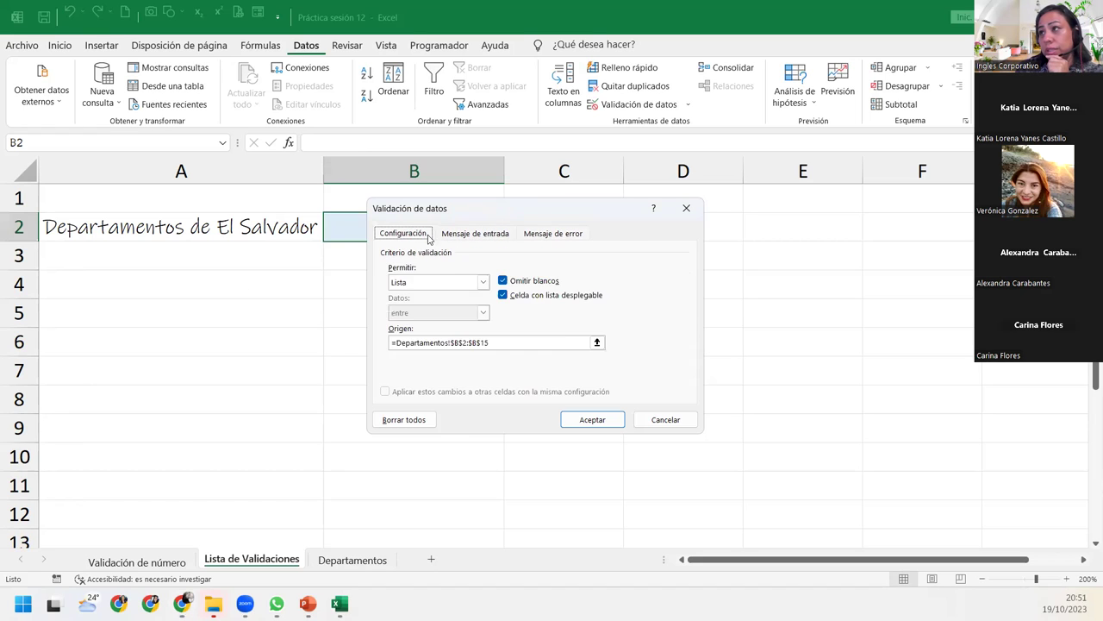
{"action": "left_click", "coordinate": [577, 235]}
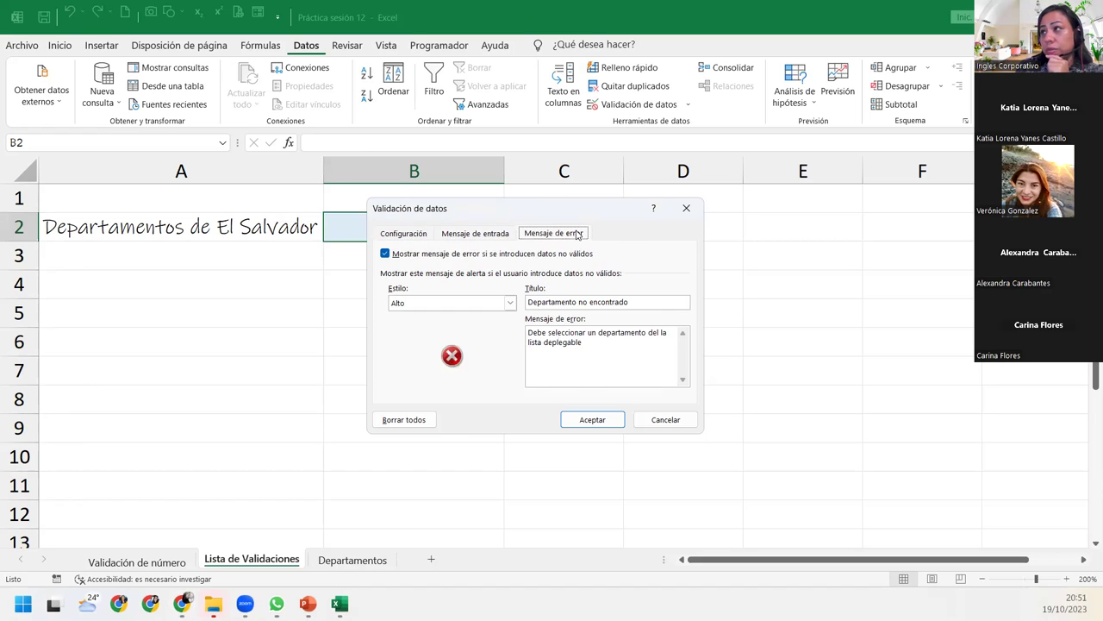
Step: Apply B2's validation, move its department note beside the cell, and open its department dropdown
{"action": "left_click", "coordinate": [593, 420]}
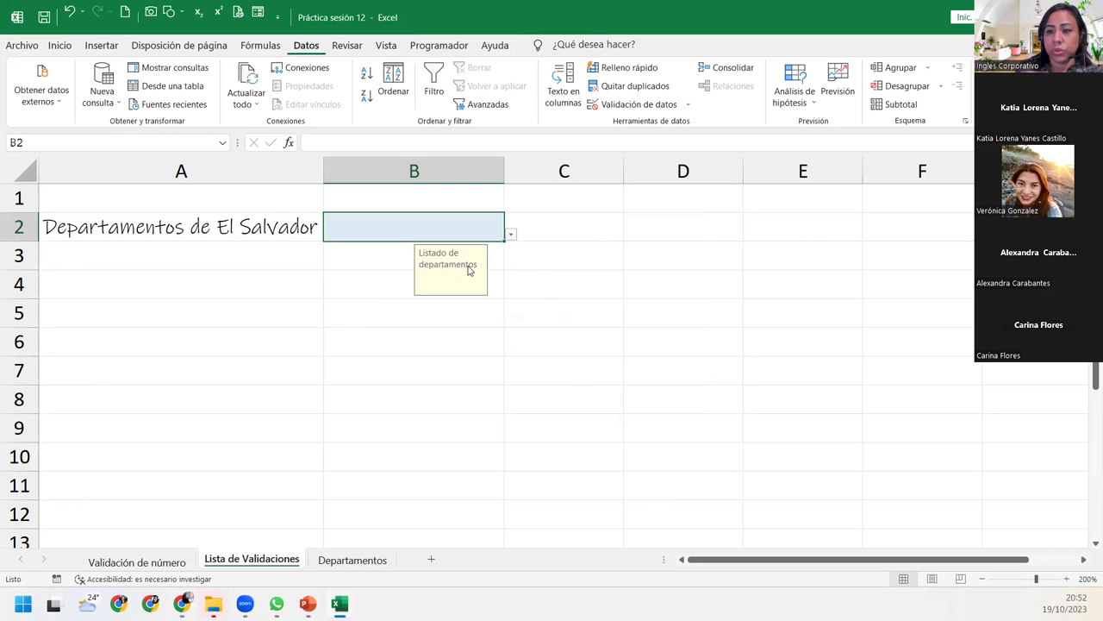
{"action": "mouse_move", "coordinate": [443, 272]}
{"action": "left_mouse_down"}
{"action": "mouse_move", "coordinate": [572, 263]}
{"action": "mouse_move", "coordinate": [539, 204]}
{"action": "mouse_move", "coordinate": [558, 251]}
{"action": "left_mouse_up"}
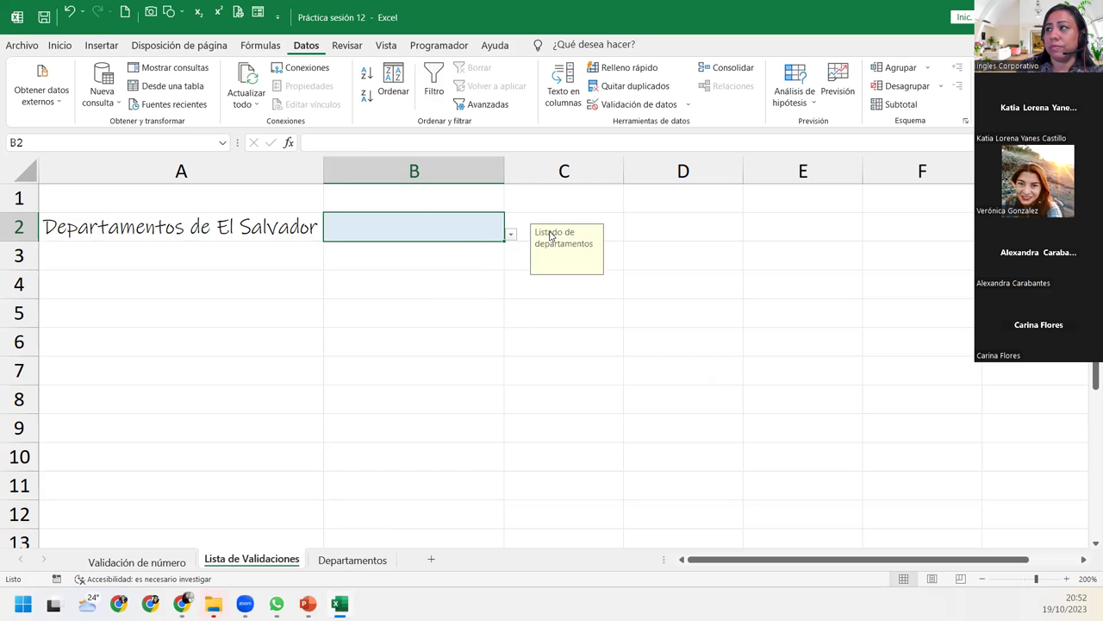
{"action": "left_click", "coordinate": [534, 304]}
{"action": "left_click", "coordinate": [433, 215]}
{"action": "left_click", "coordinate": [398, 285]}
{"action": "left_click", "coordinate": [419, 230]}
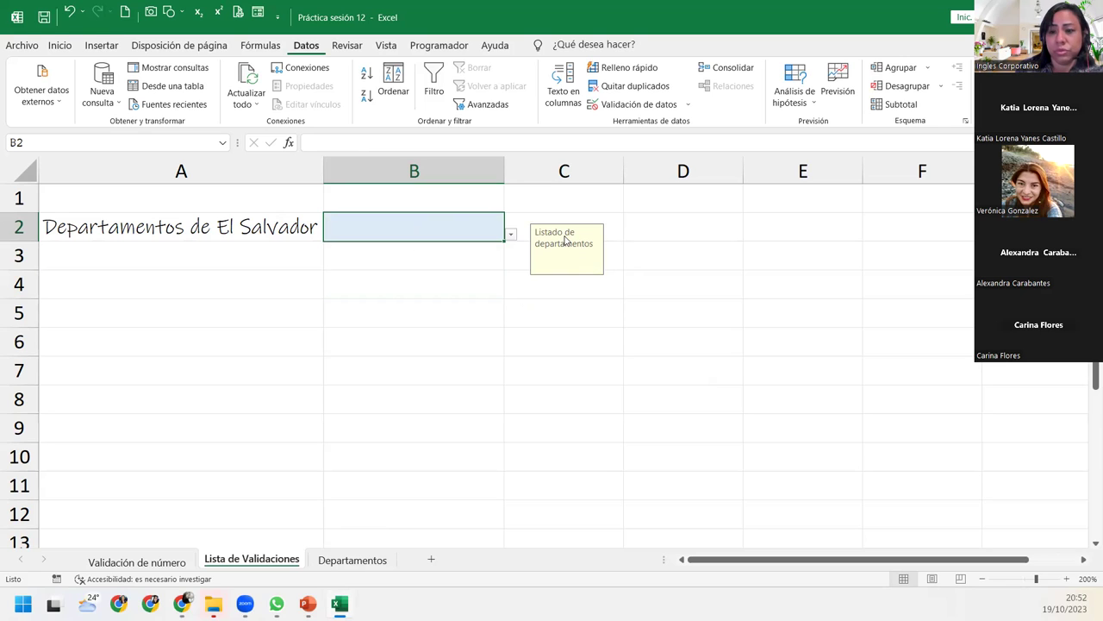
{"action": "left_click", "coordinate": [511, 234]}
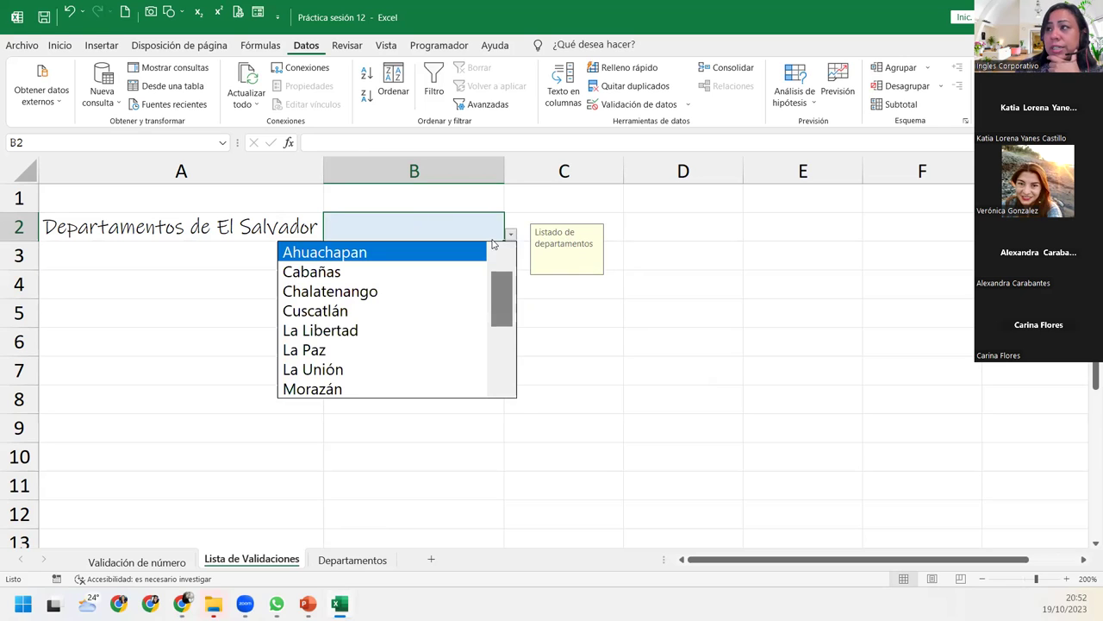
Step: Try Cuscatlán, San Miguel and Usulután in B2's department dropdown
{"action": "left_click_drag", "start_coordinate": [500, 291], "coordinate": [504, 382]}
{"action": "scroll", "coordinate": [504, 381], "scroll_direction": "up", "scroll_amount": 2}
{"action": "left_click", "coordinate": [334, 308]}
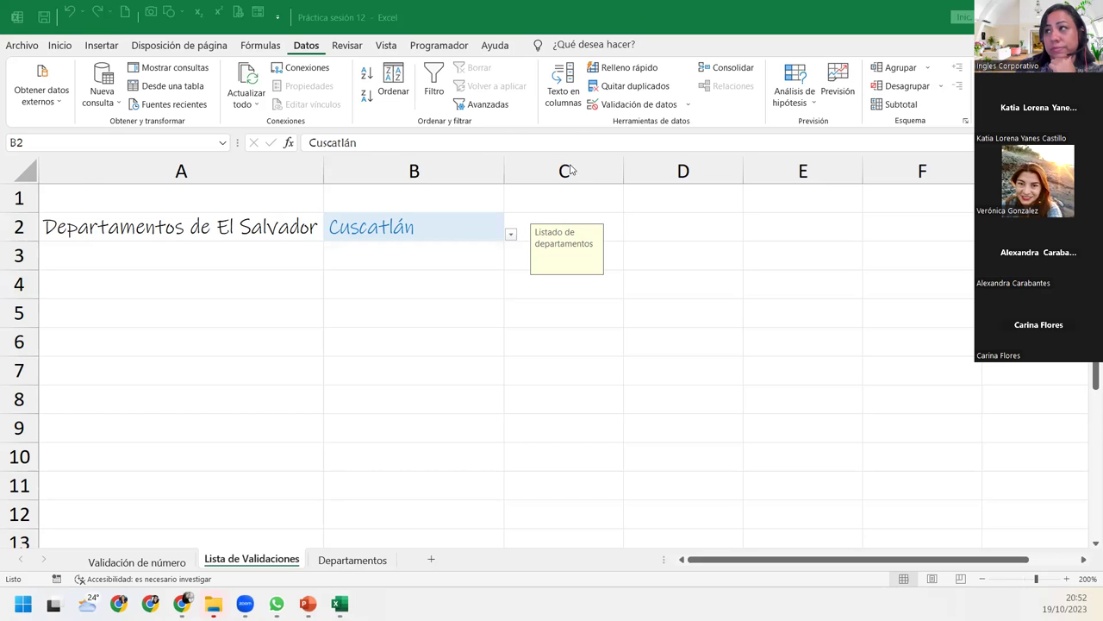
{"action": "left_click", "coordinate": [510, 235]}
{"action": "left_click", "coordinate": [331, 349]}
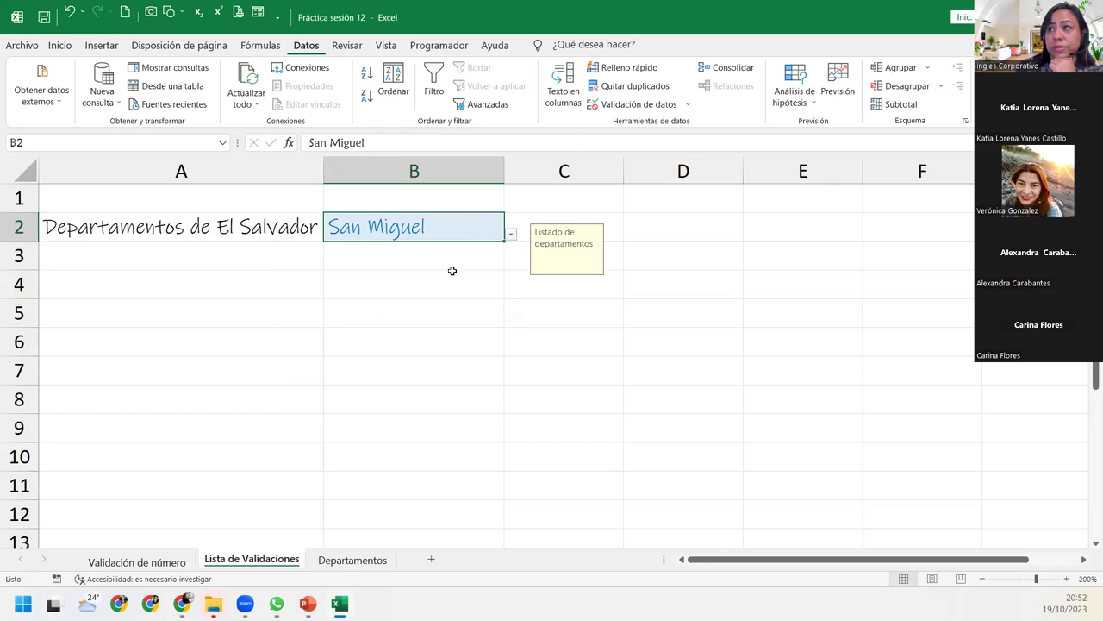
{"action": "left_click", "coordinate": [510, 234]}
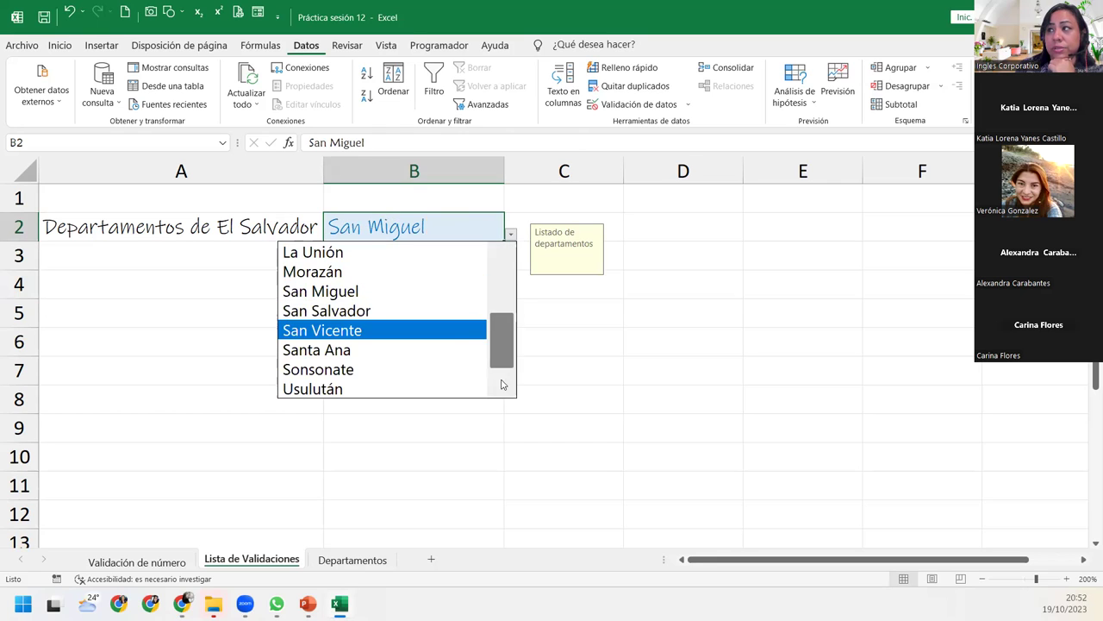
{"action": "left_click", "coordinate": [435, 390]}
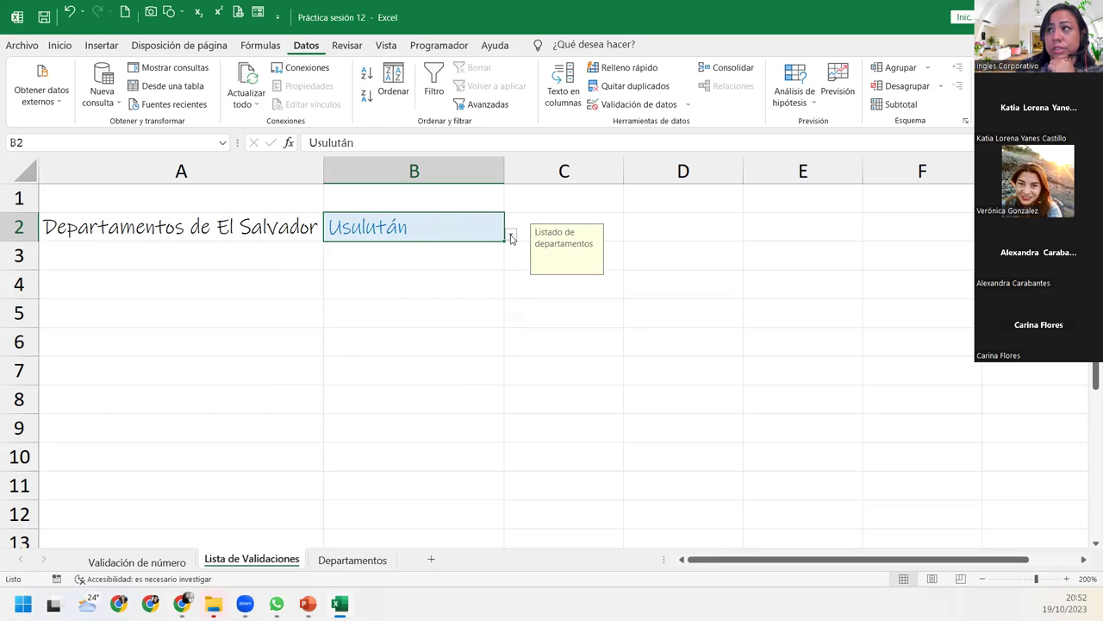
Step: Pick Chalatenango from B2's department dropdown
{"action": "left_click", "coordinate": [510, 234]}
{"action": "left_click_drag", "start_coordinate": [500, 335], "coordinate": [500, 293]}
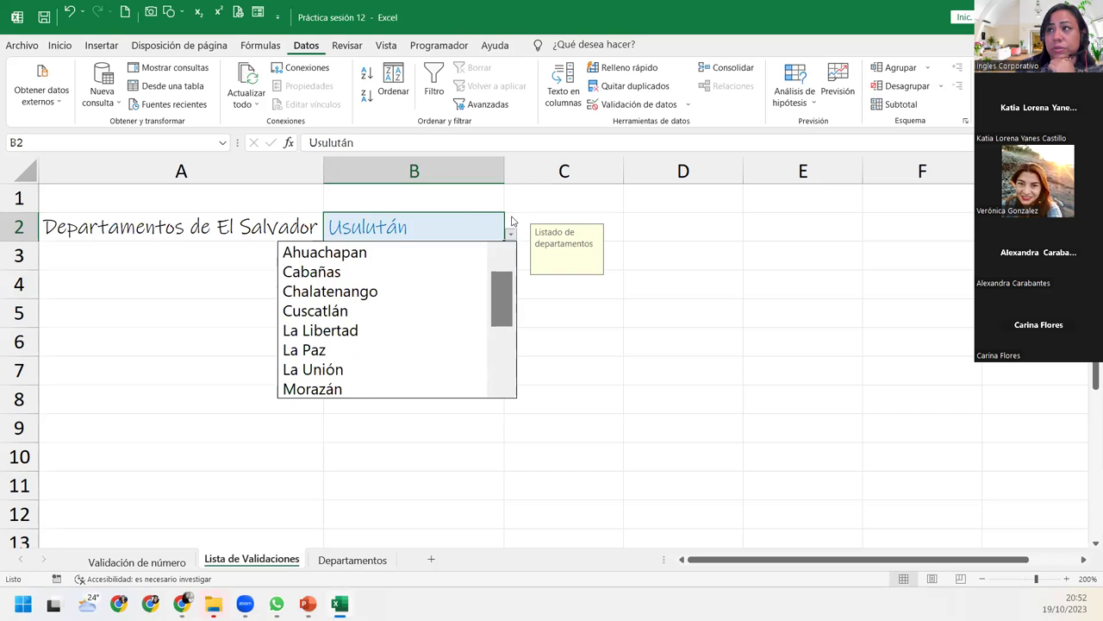
{"action": "left_click", "coordinate": [363, 292]}
{"action": "left_click", "coordinate": [361, 286]}
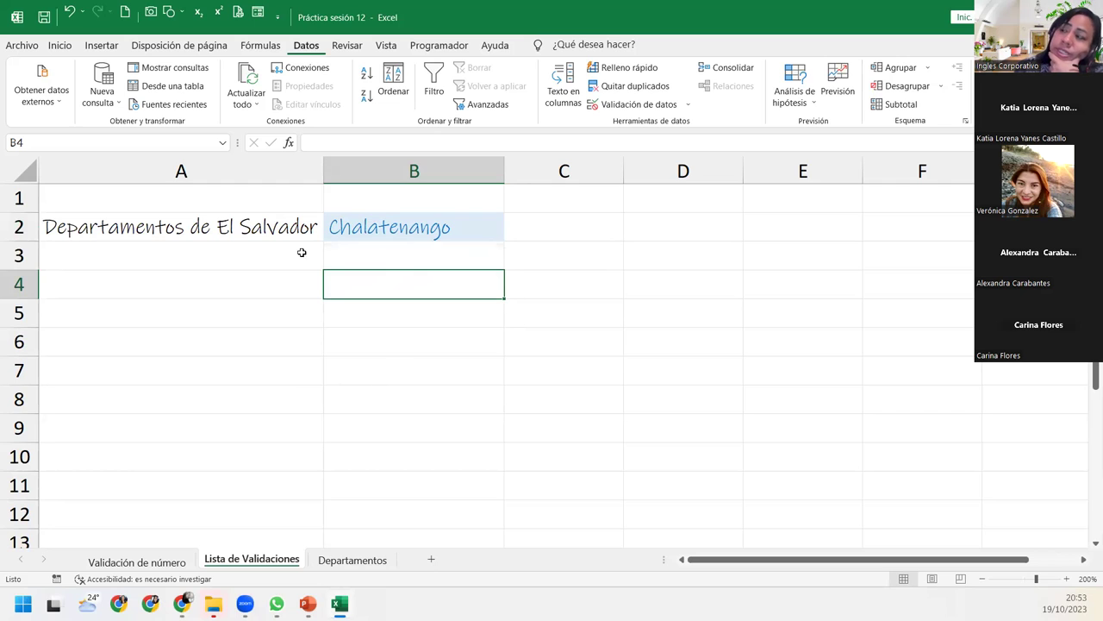
Step: Check B2's department note and list, leaving Chalatenango, then select cell A4
{"action": "left_click", "coordinate": [376, 218]}
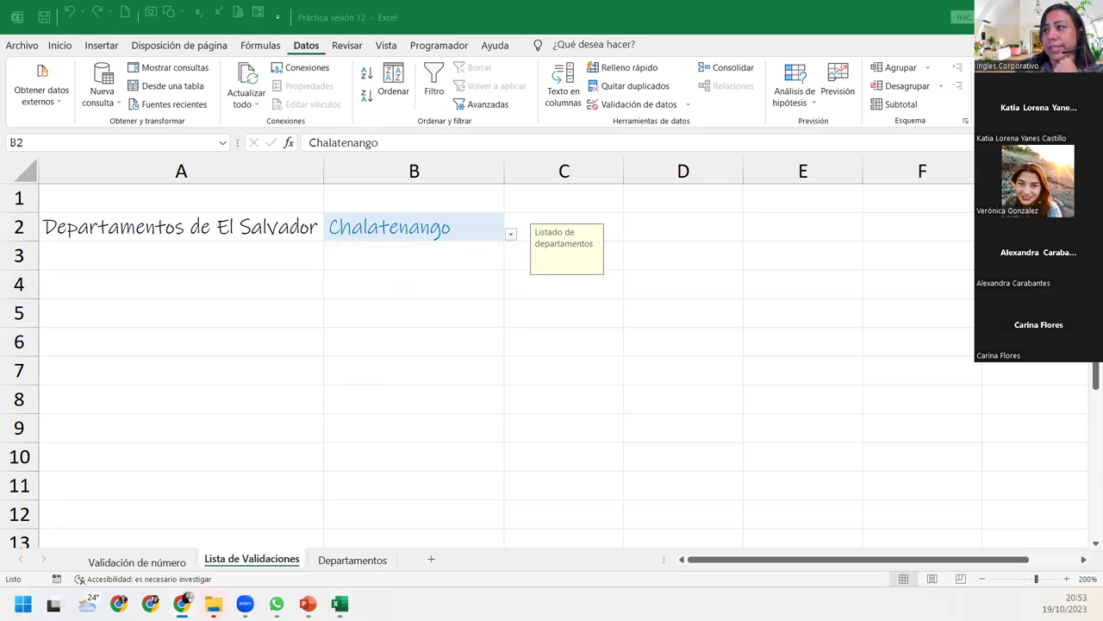
{"action": "left_click", "coordinate": [511, 239]}
{"action": "left_click", "coordinate": [510, 239]}
{"action": "left_click", "coordinate": [510, 238]}
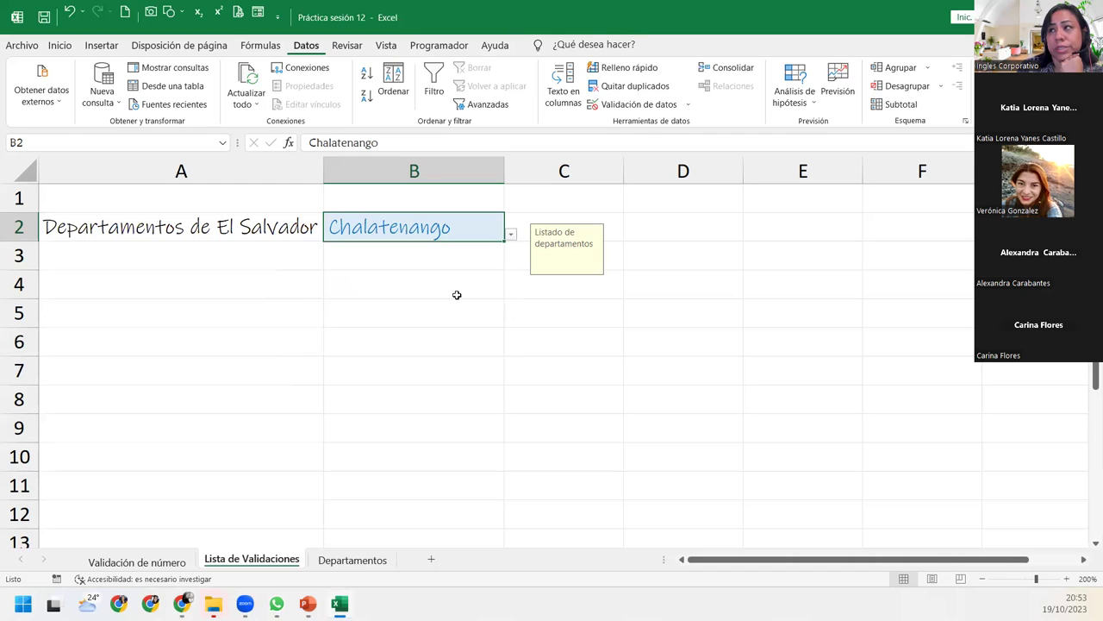
{"action": "left_click", "coordinate": [455, 293]}
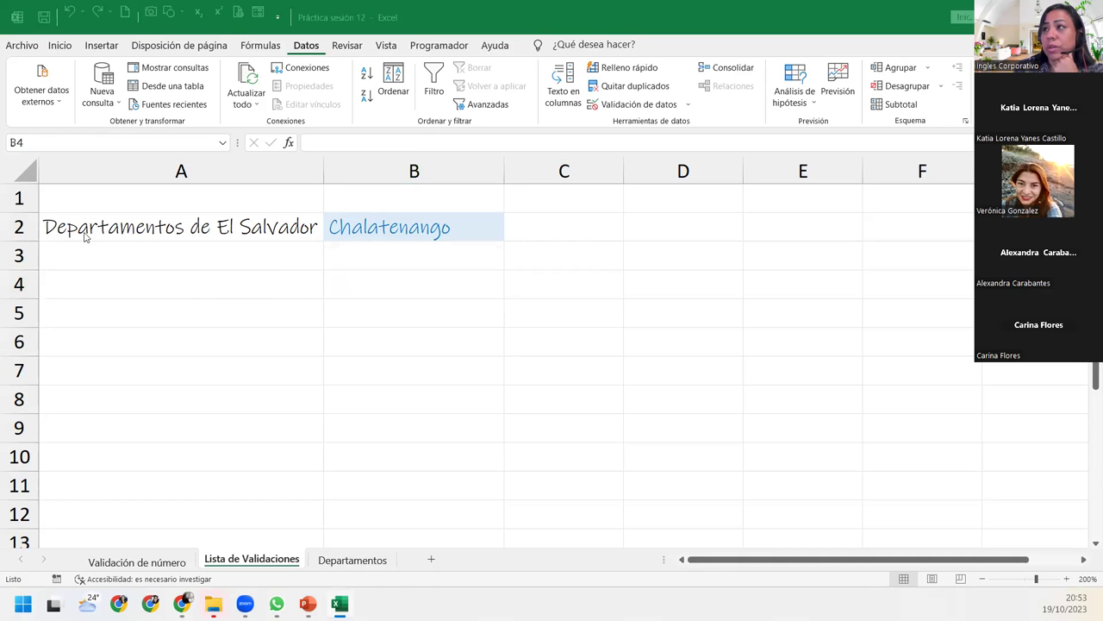
{"action": "left_click", "coordinate": [384, 302]}
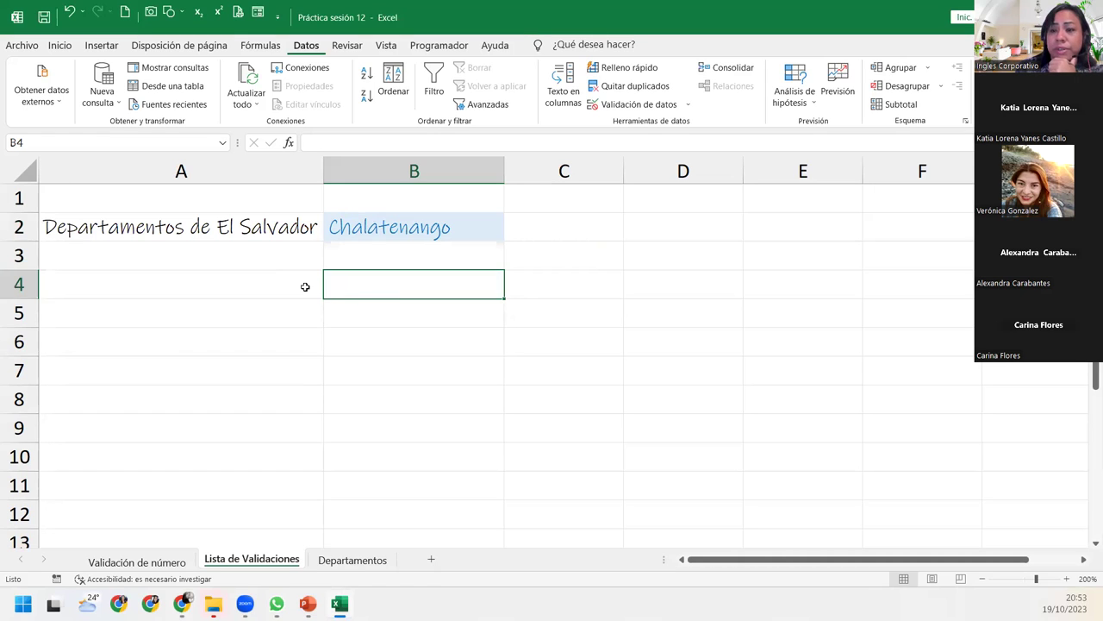
{"action": "left_click", "coordinate": [226, 287]}
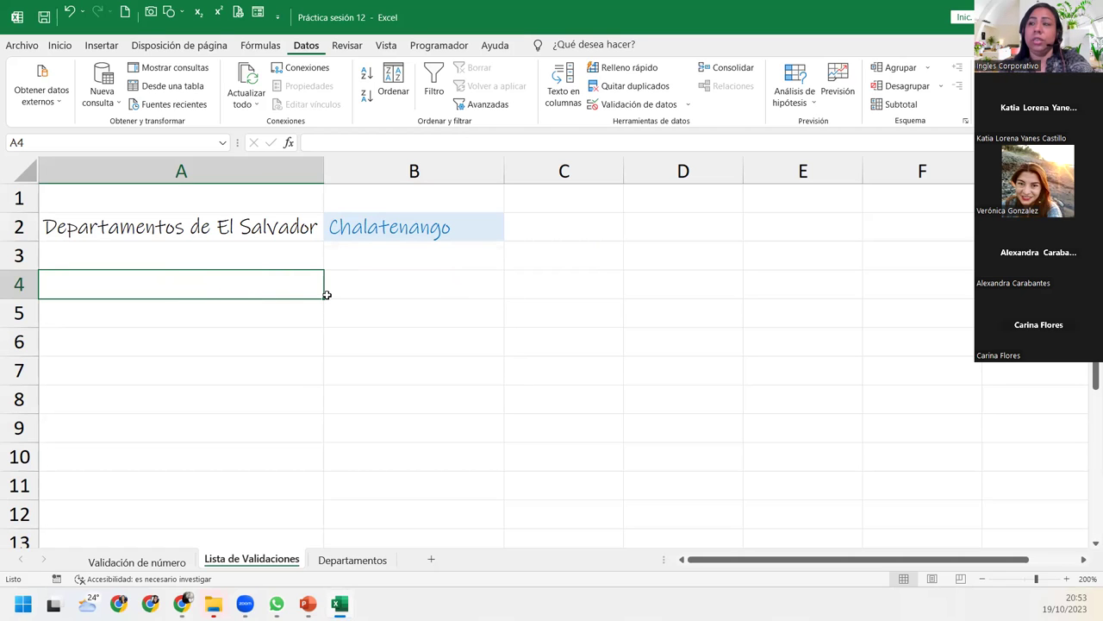
Step: Label A4 'Bancos', then move to the Departamentos sheet
{"action": "type", "text": "Bancos auti"}
{"action": "key", "text": "BackSpace"}
{"action": "key", "text": "BackSpace"}
{"action": "key", "text": "BackSpace"}
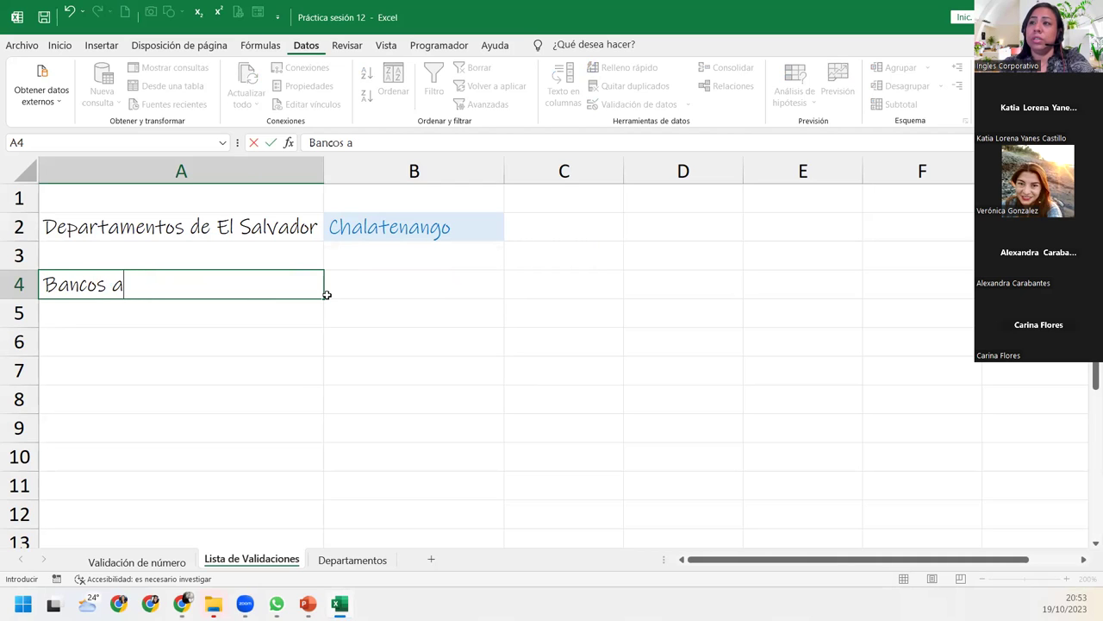
{"action": "key", "text": "BackSpace"}
{"action": "key", "text": "BackSpace"}
{"action": "key", "text": "BackSpace"}
{"action": "key", "text": "BackSpace"}
{"action": "key", "text": "BackSpace"}
{"action": "key", "text": "BackSpace"}
{"action": "type", "text": "B"}
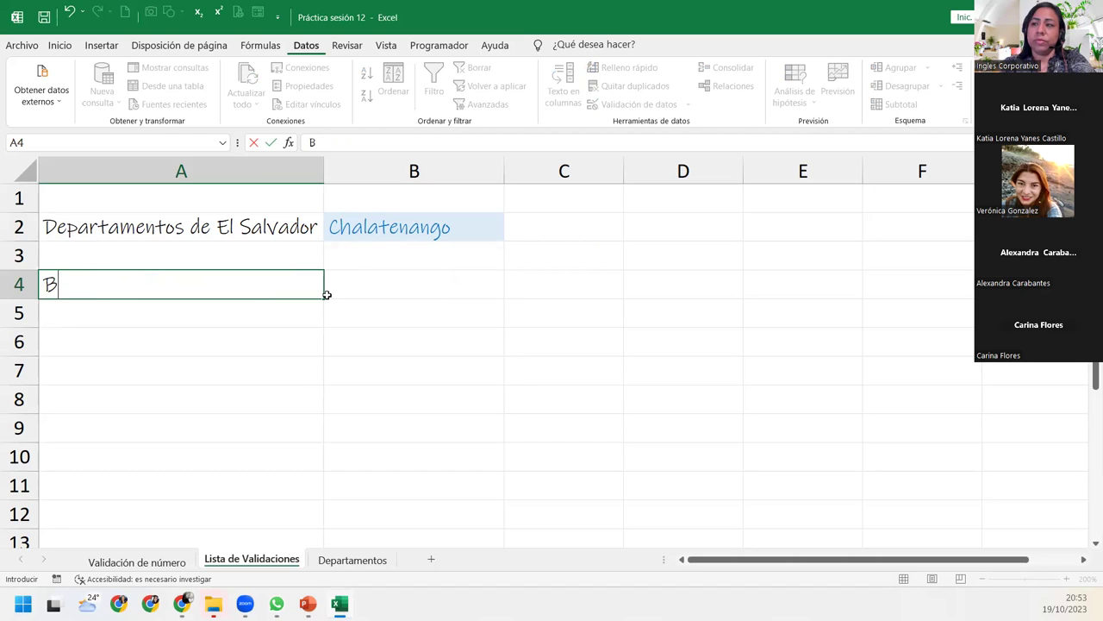
{"action": "type", "text": "ancos"}
{"action": "key", "text": "Return"}
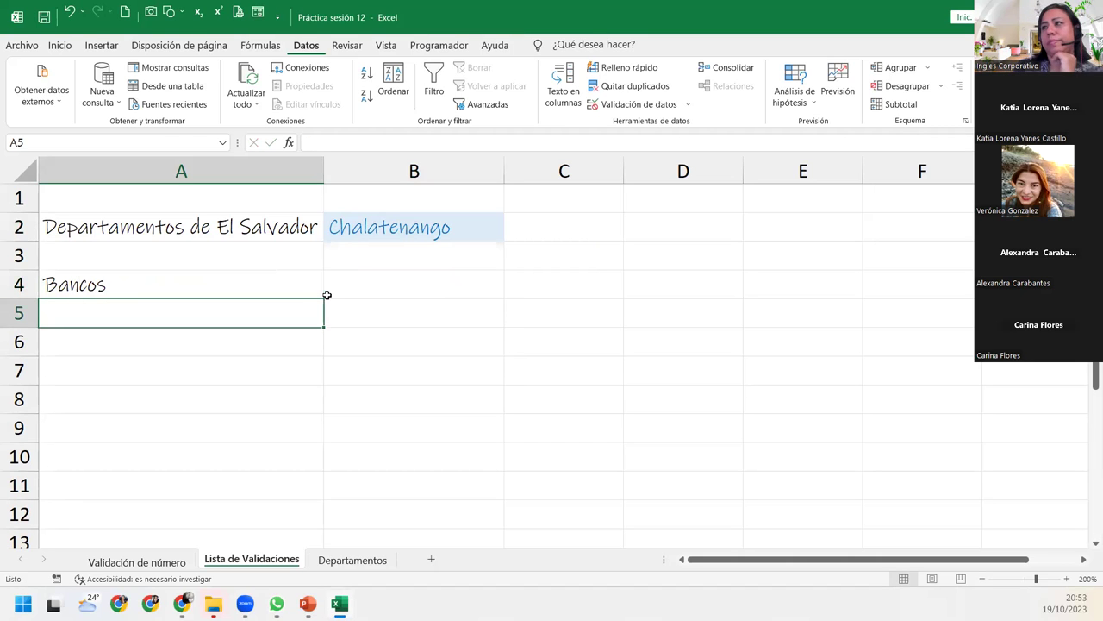
{"action": "left_click", "coordinate": [359, 289]}
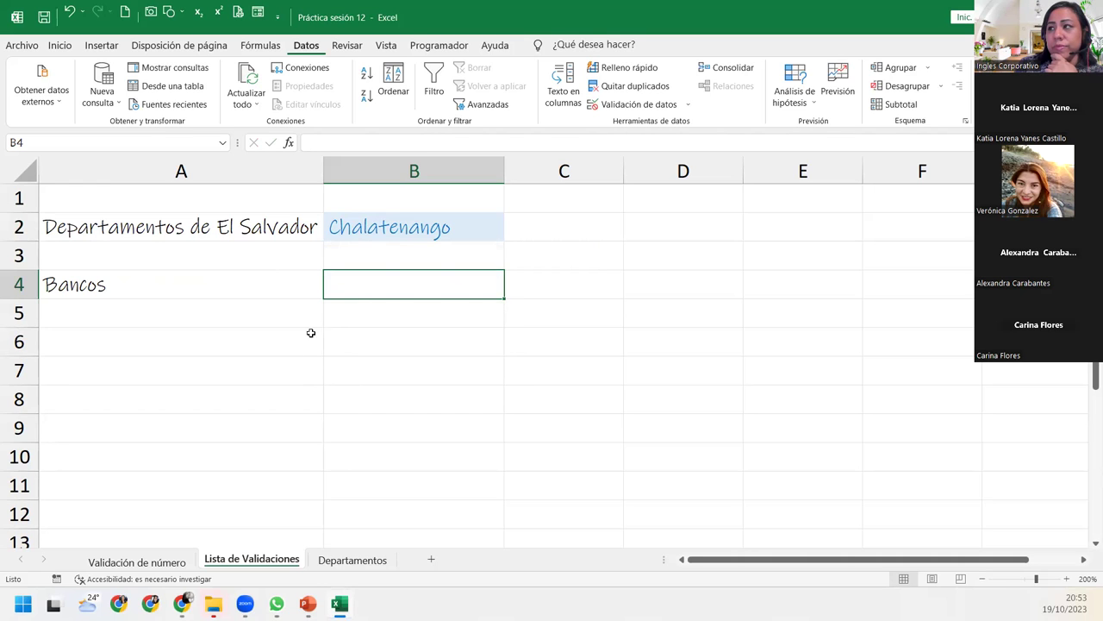
{"action": "left_click", "coordinate": [353, 560]}
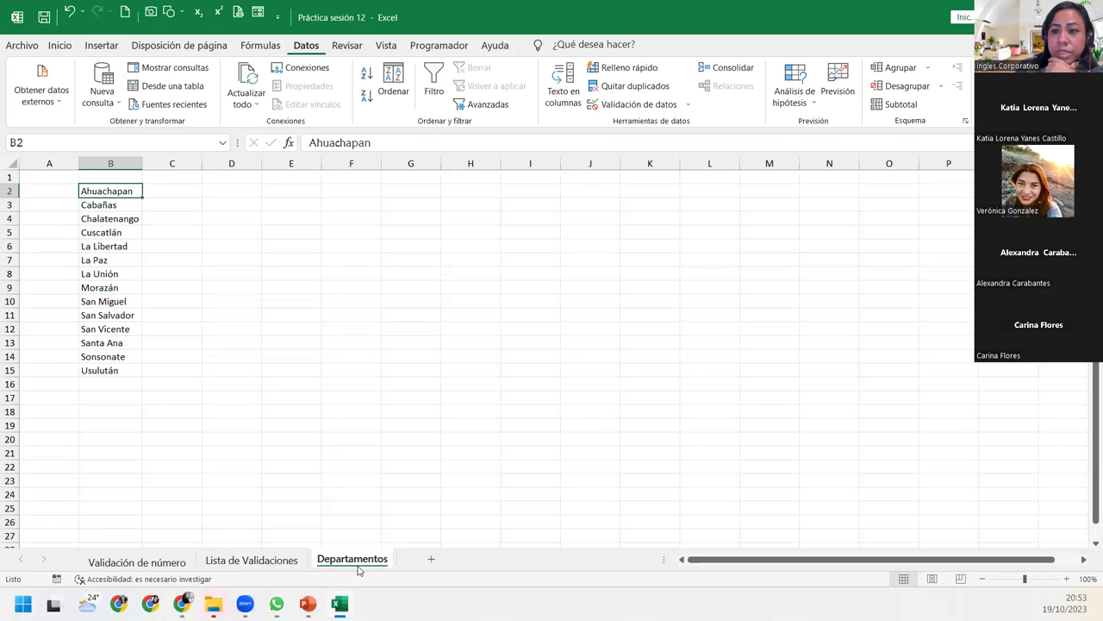
Step: Hide the Departamentos sheet holding the department list
{"action": "left_click", "coordinate": [289, 562]}
{"action": "left_click", "coordinate": [466, 243]}
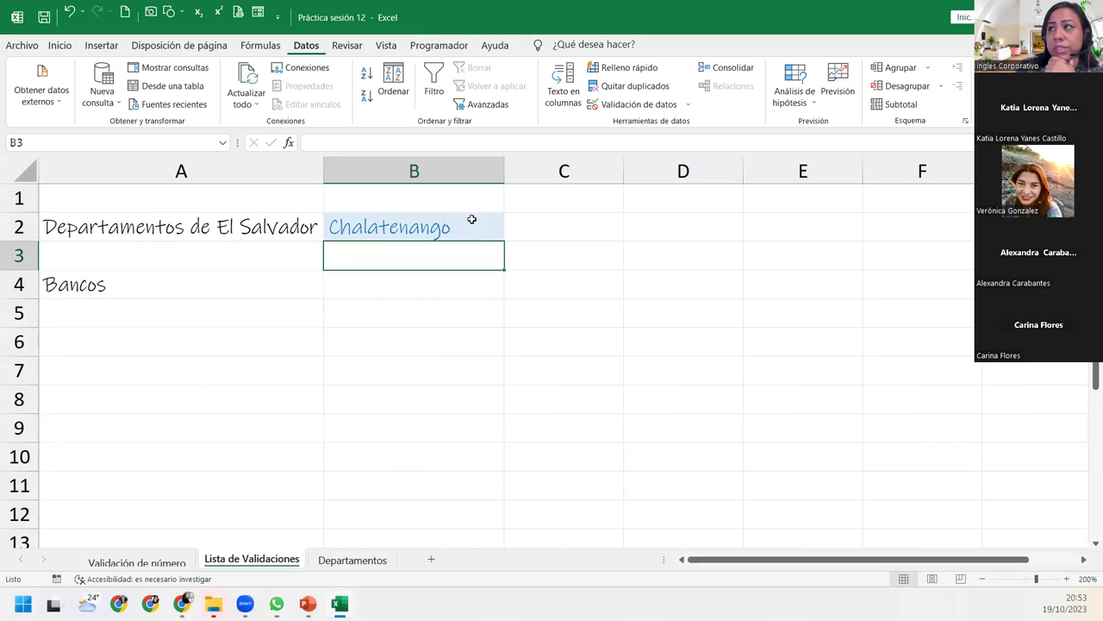
{"action": "left_click", "coordinate": [472, 220]}
{"action": "left_click", "coordinate": [342, 561]}
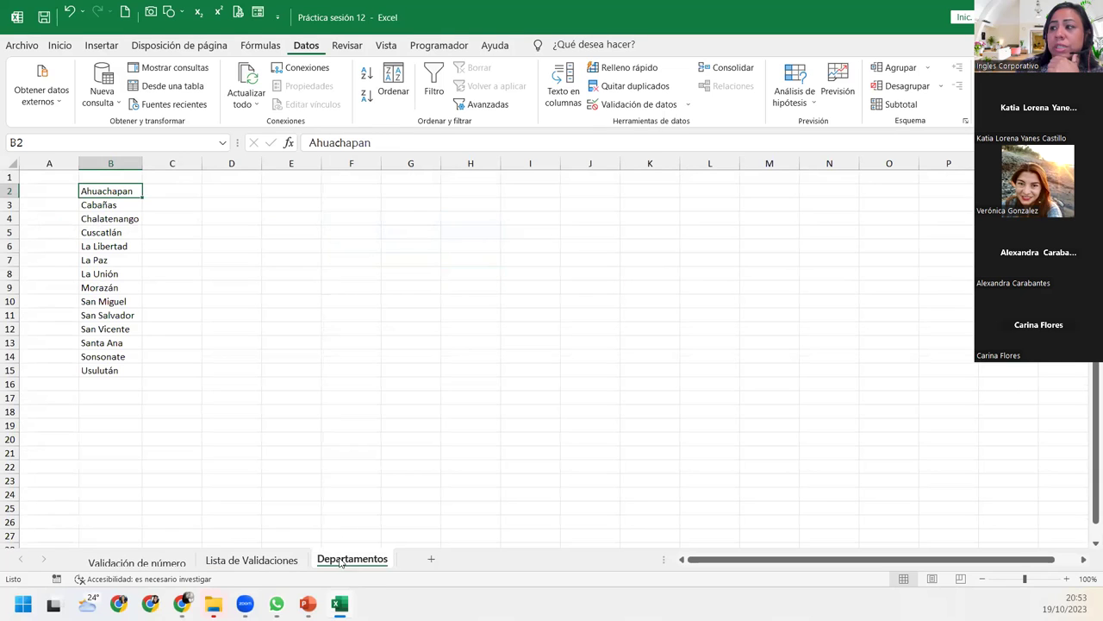
{"action": "right_click", "coordinate": [333, 560]}
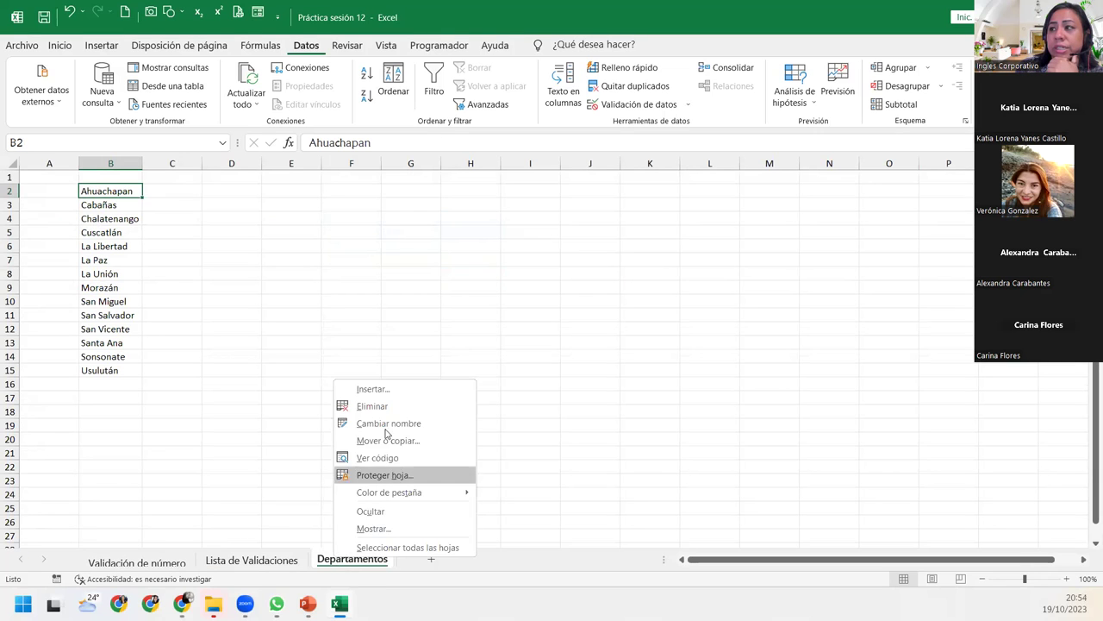
{"action": "left_click", "coordinate": [399, 515]}
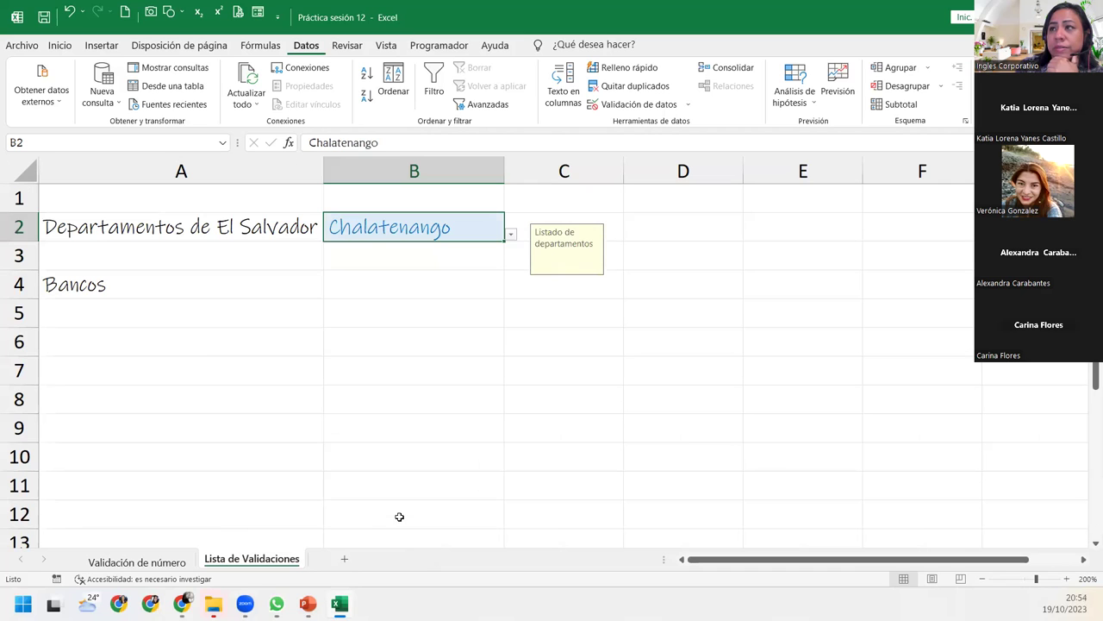
Step: Pick La Paz in B2's dropdown, then select B4 for the bank list
{"action": "left_click", "coordinate": [511, 234]}
{"action": "left_click", "coordinate": [392, 313]}
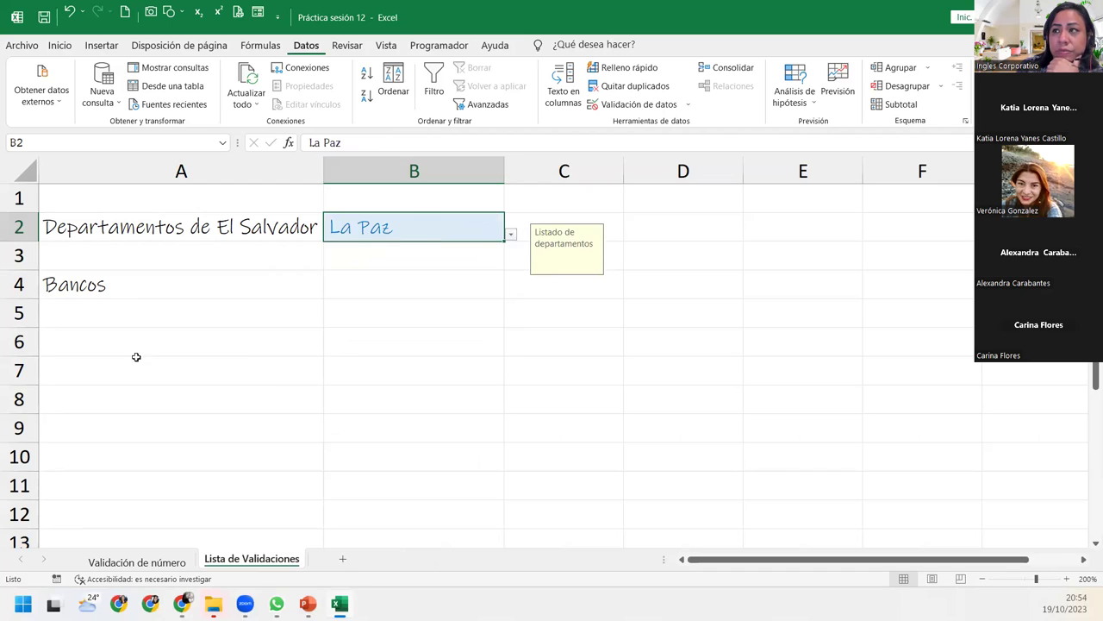
{"action": "left_click", "coordinate": [184, 284]}
{"action": "left_click", "coordinate": [361, 285]}
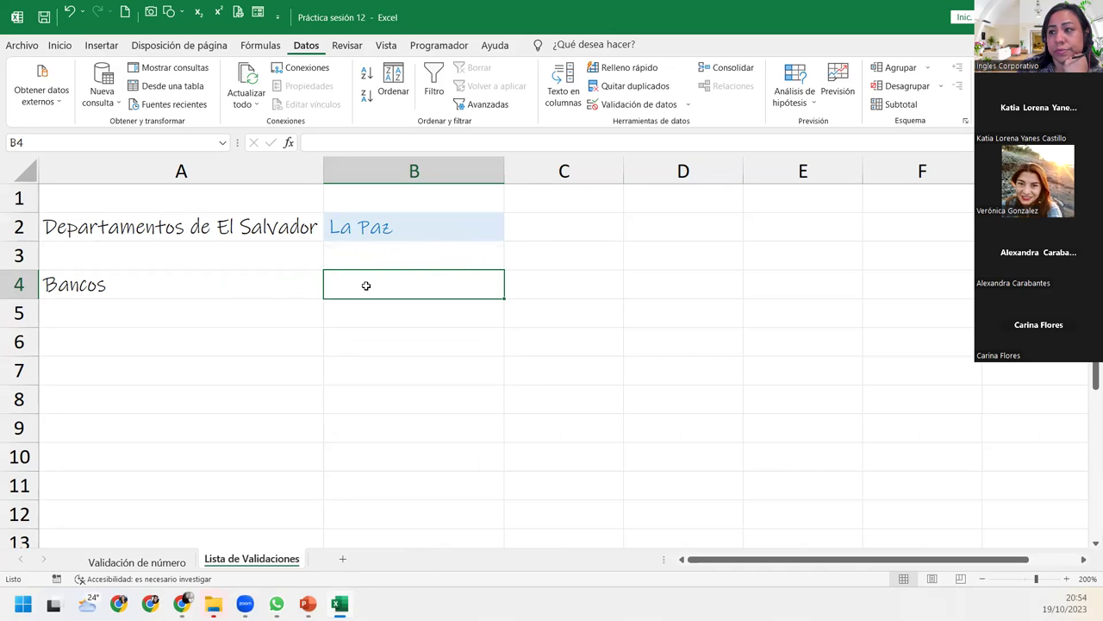
Step: Fill bank names DaVivienda through Atlantida into E3:E9, copy them, and open Data Validation
{"action": "left_click", "coordinate": [801, 252]}
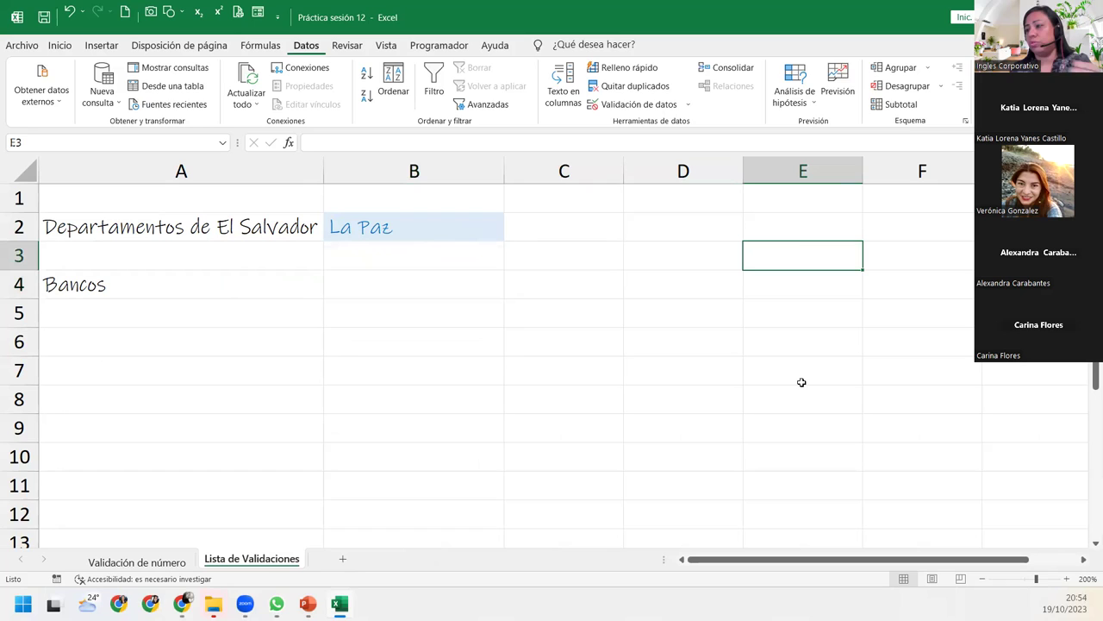
{"action": "type", "text": "DaV"}
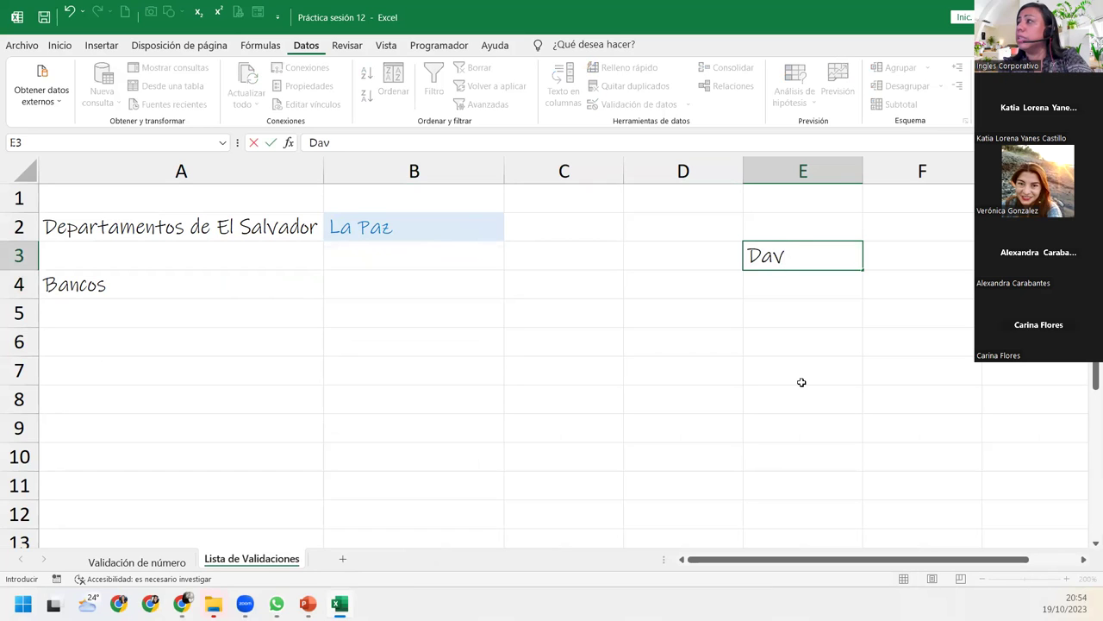
{"action": "type", "text": "ivienda"}
{"action": "key", "text": "Return"}
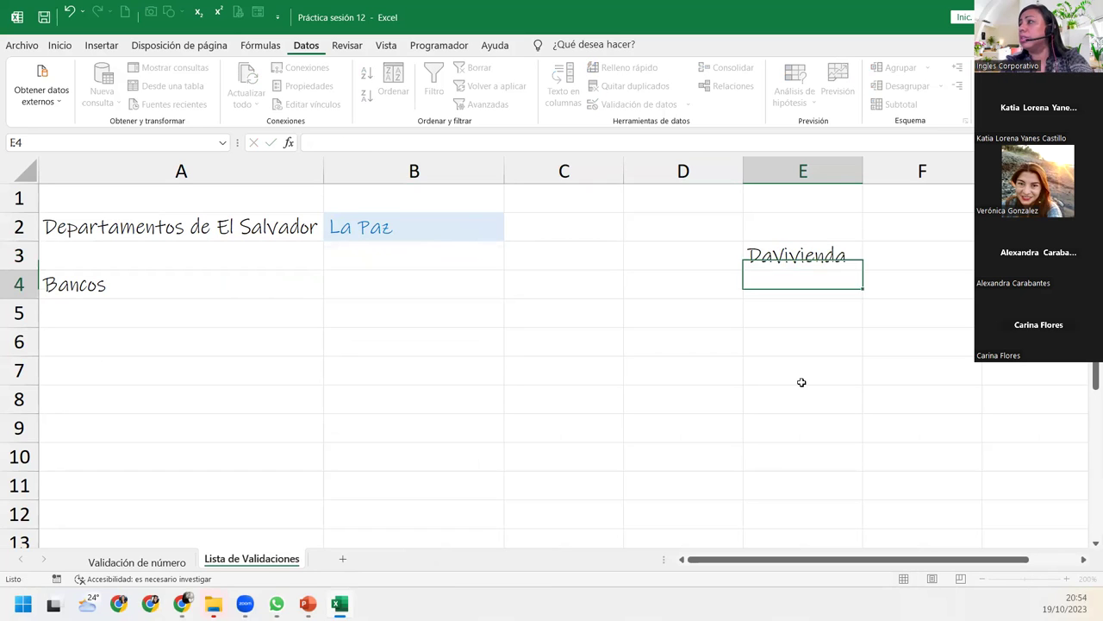
{"action": "left_click", "coordinate": [834, 254]}
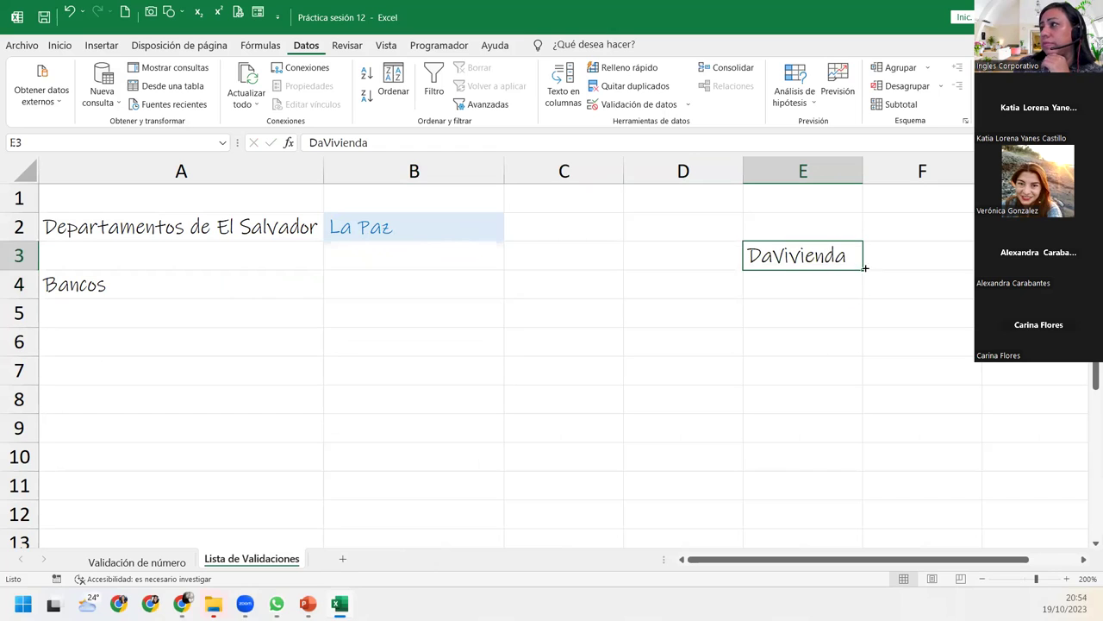
{"action": "mouse_move", "coordinate": [865, 270]}
{"action": "left_mouse_down"}
{"action": "mouse_move", "coordinate": [870, 474]}
{"action": "mouse_move", "coordinate": [868, 447]}
{"action": "left_mouse_up"}
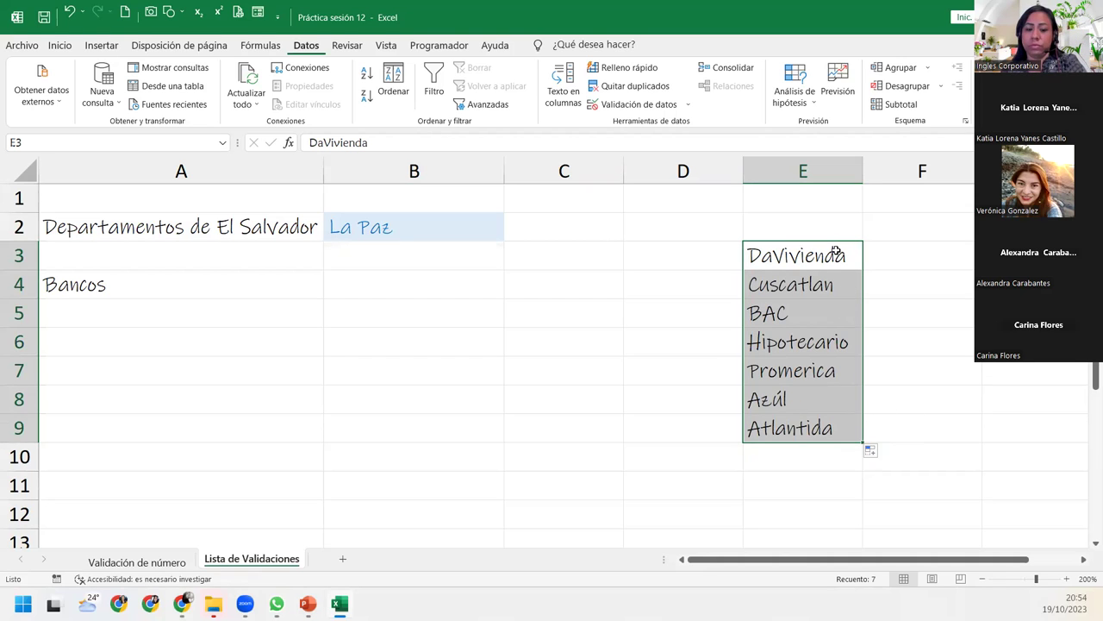
{"action": "key", "text": "ctrl+c"}
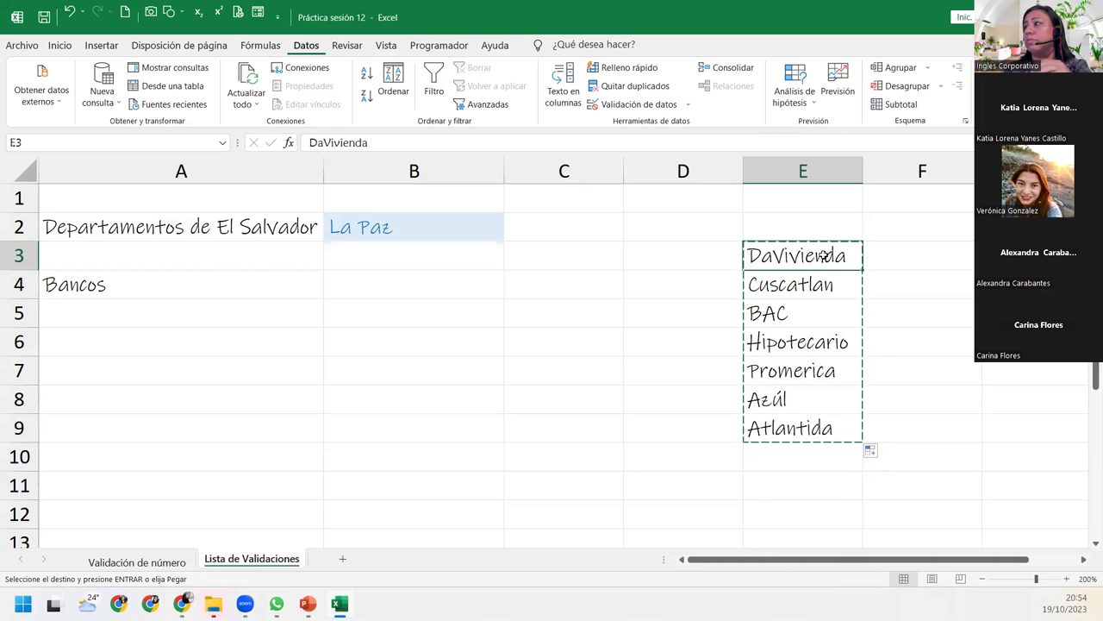
{"action": "left_click", "coordinate": [647, 104]}
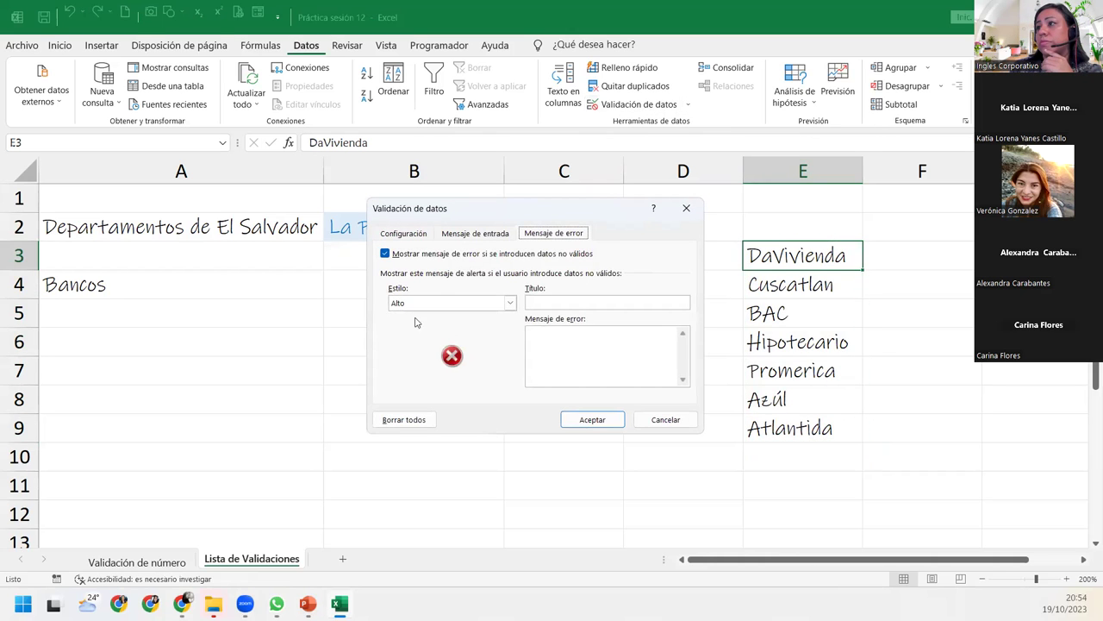
Step: Allow only a list with source E3:E9 in the validation criteria
{"action": "left_click", "coordinate": [402, 234]}
{"action": "left_click", "coordinate": [482, 282]}
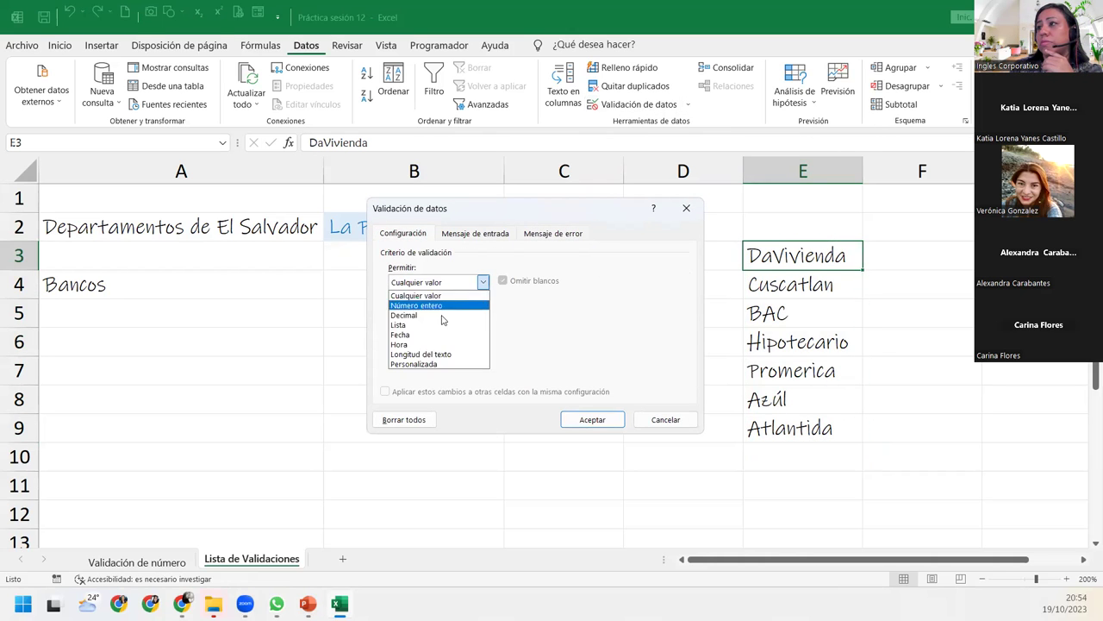
{"action": "left_click", "coordinate": [442, 324]}
{"action": "left_click", "coordinate": [450, 343]}
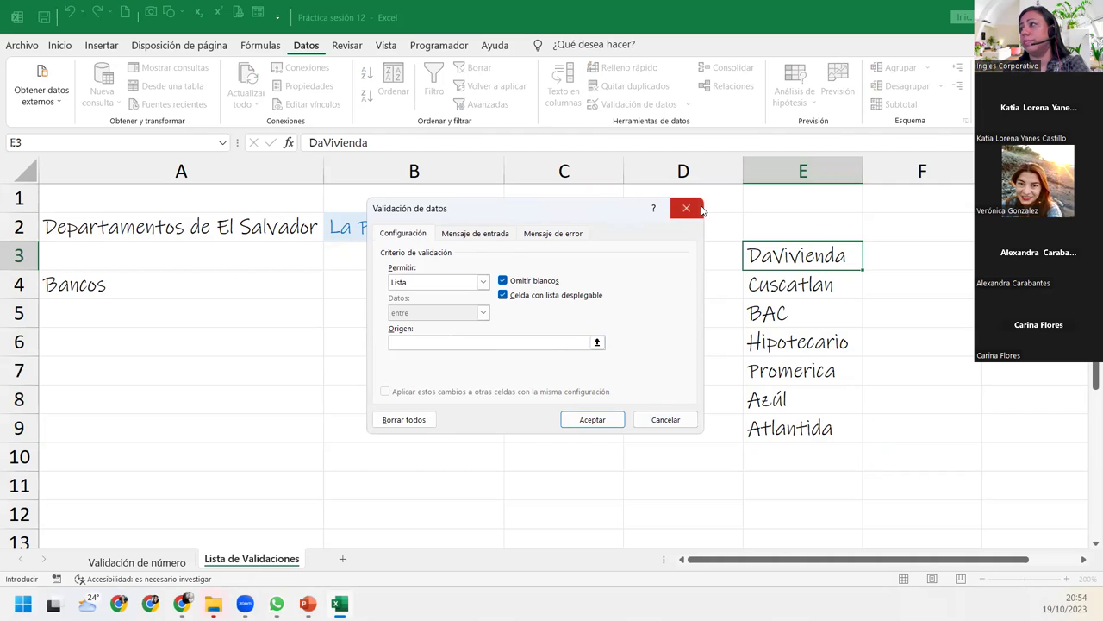
{"action": "left_click_drag", "start_coordinate": [763, 255], "coordinate": [779, 422]}
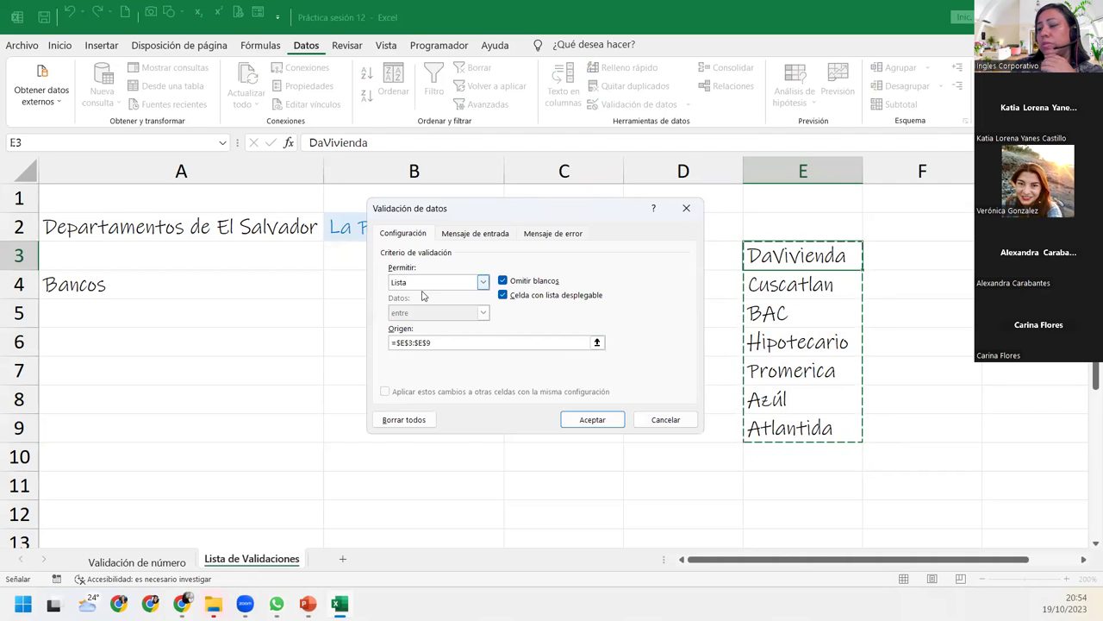
Step: Set the input message title to 'Listado de bancos'
{"action": "left_click", "coordinate": [475, 233]}
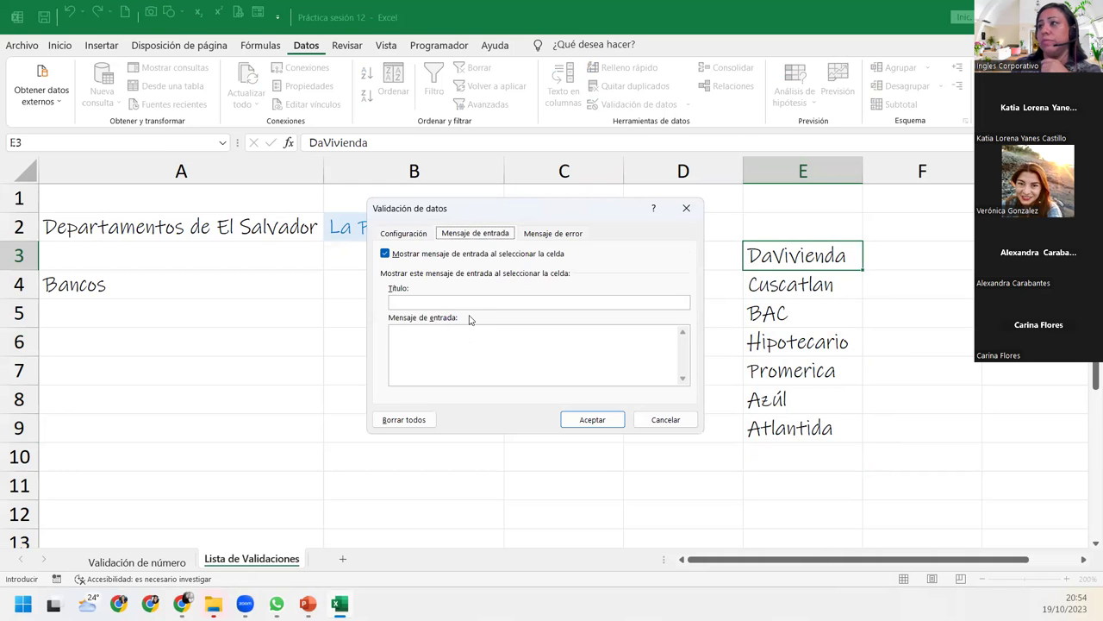
{"action": "type", "text": "Lis"}
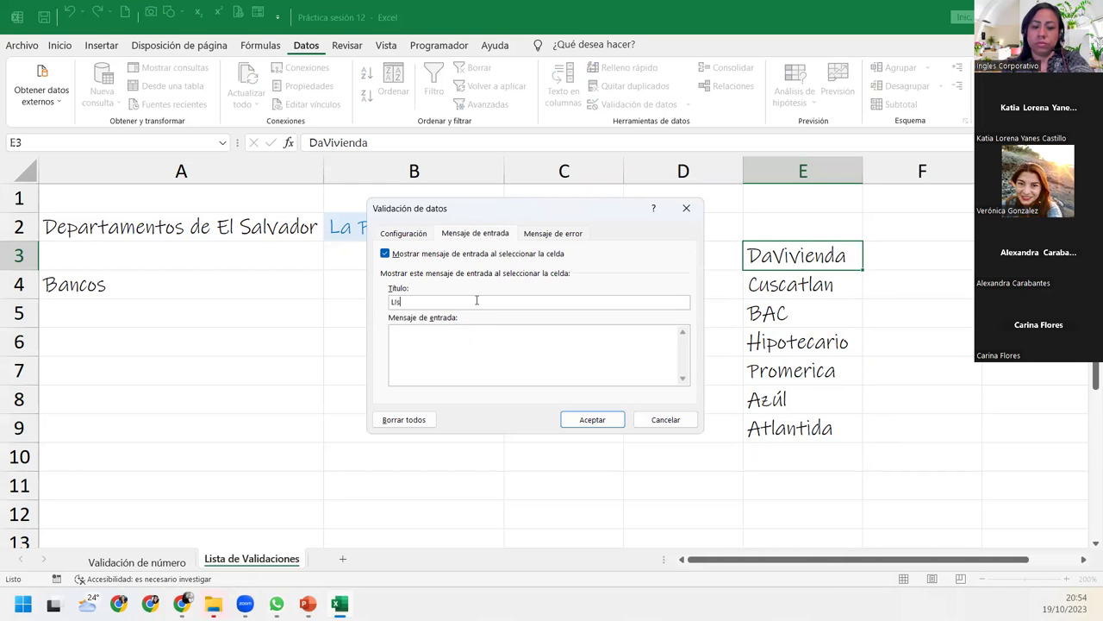
{"action": "type", "text": "tado de bancos"}
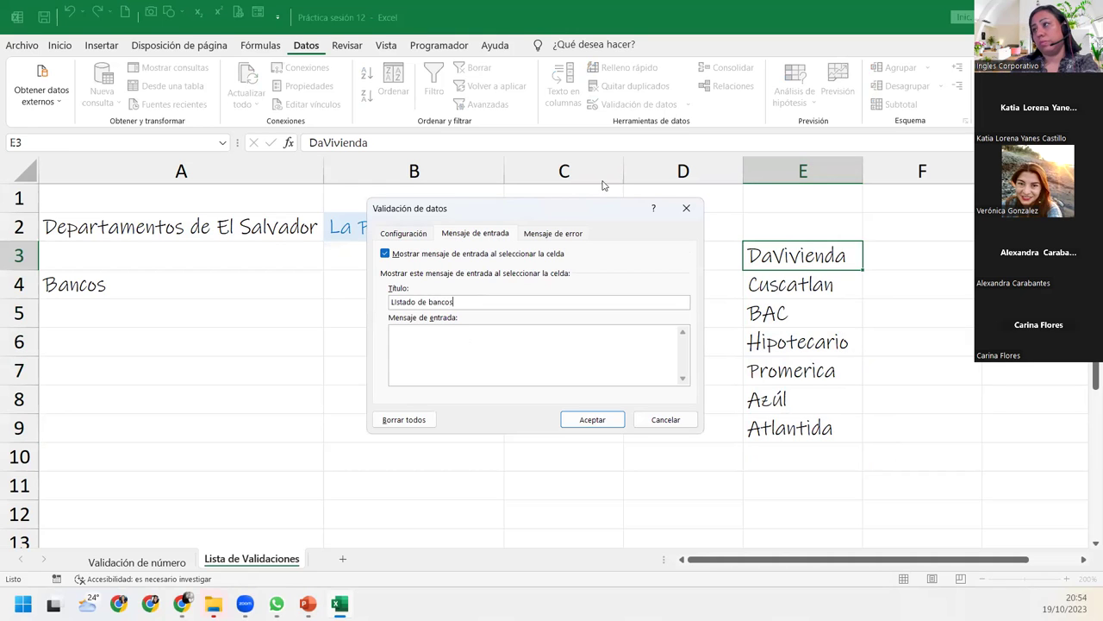
{"action": "left_click", "coordinate": [554, 234]}
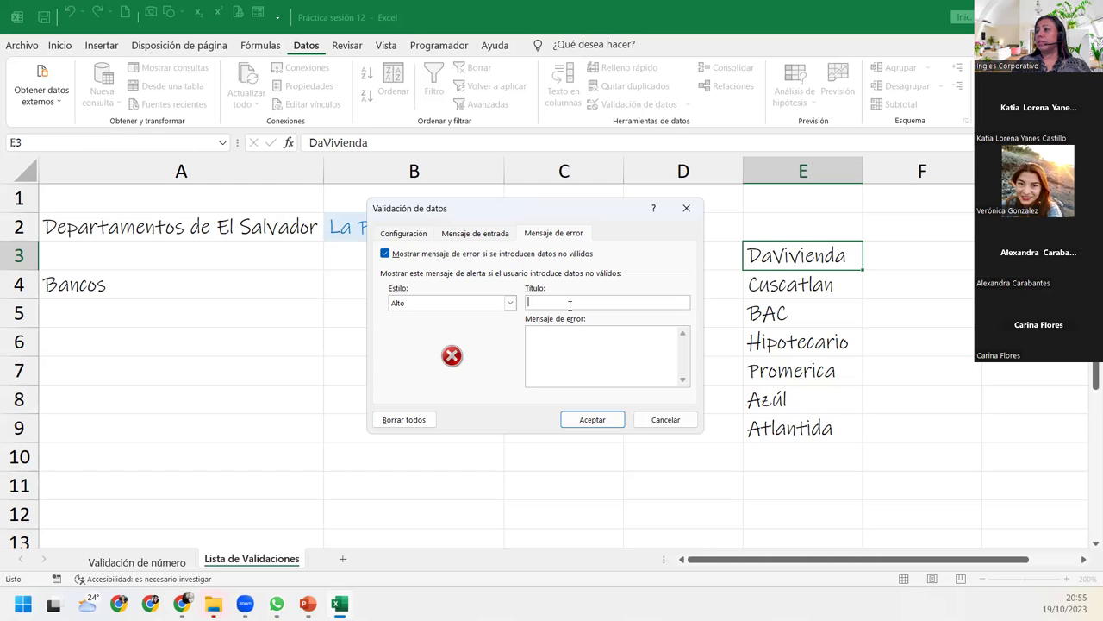
Step: Add error alert 'Banco no encontrado' / 'Seleccione un banco de la lista disponible' and confirm
{"action": "type", "text": "Banco "}
{"action": "type", "text": "ncontra"}
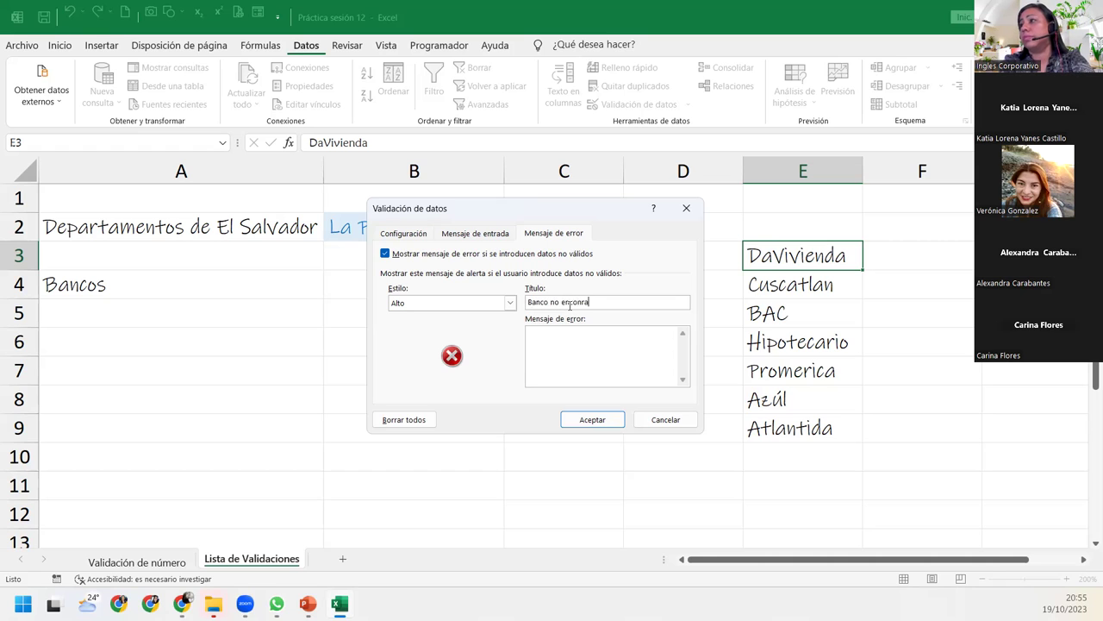
{"action": "type", "text": "do"}
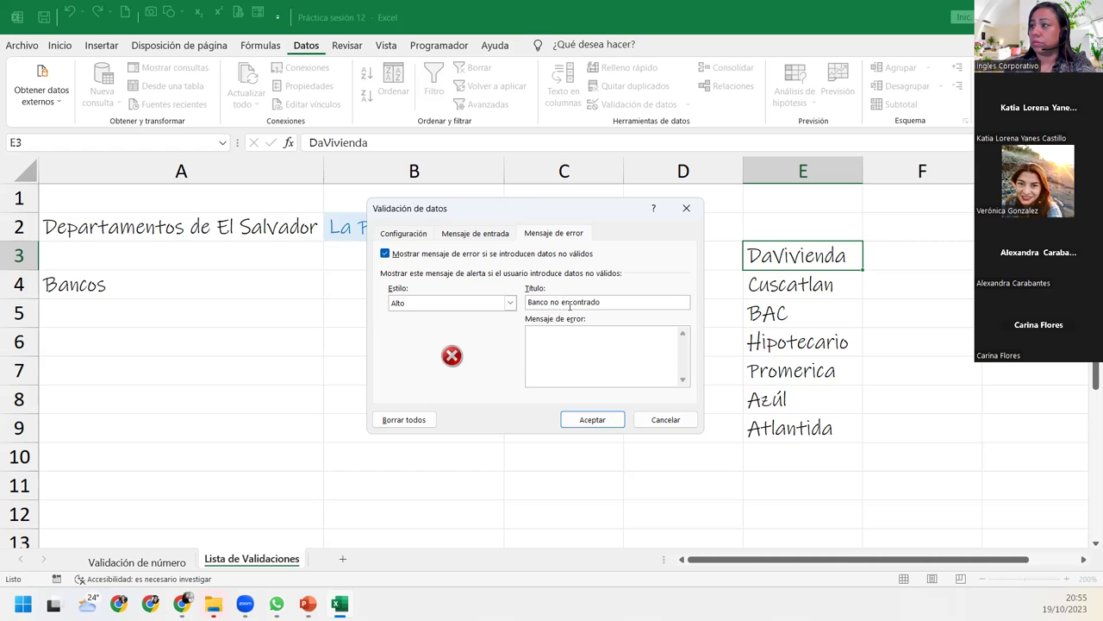
{"action": "type", "text": "Se"}
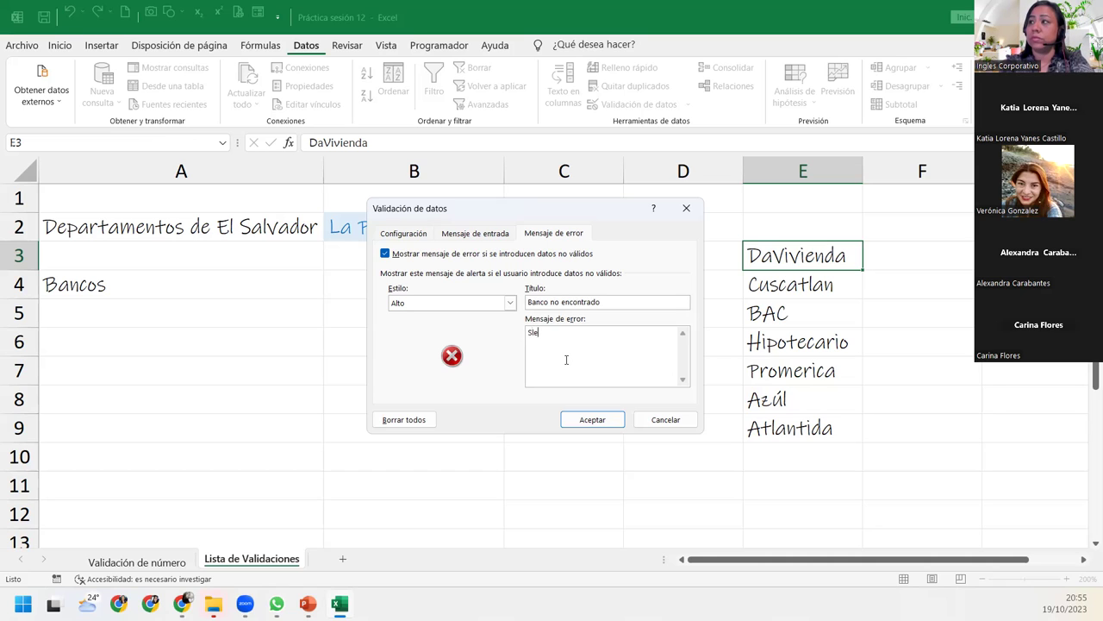
{"action": "type", "text": "ccion"}
{"action": "key", "text": "BackSpace"}
{"action": "key", "text": "BackSpace"}
{"action": "key", "text": "BackSpace"}
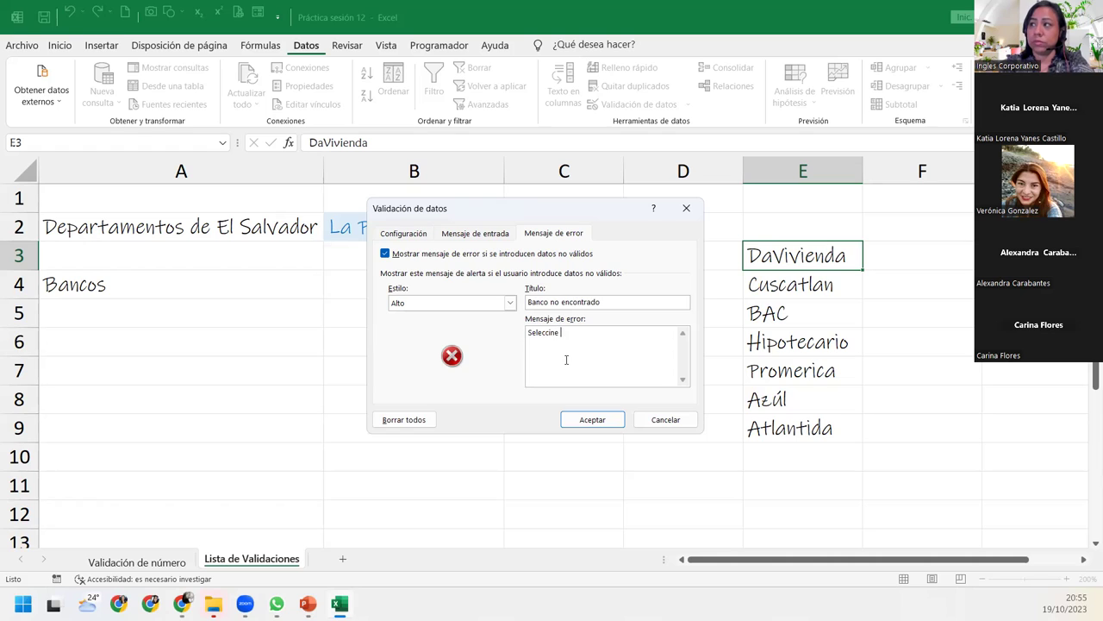
{"action": "key", "text": "BackSpace"}
{"action": "key", "text": "BackSpace"}
{"action": "type", "text": "one un banco de la lis"}
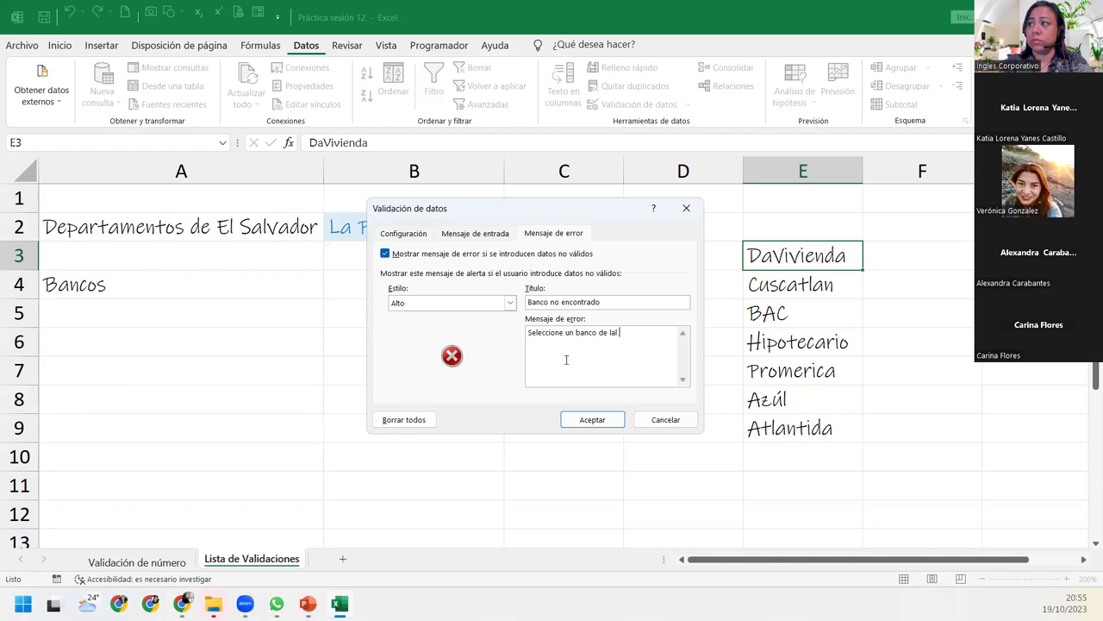
{"action": "type", "text": "ta d"}
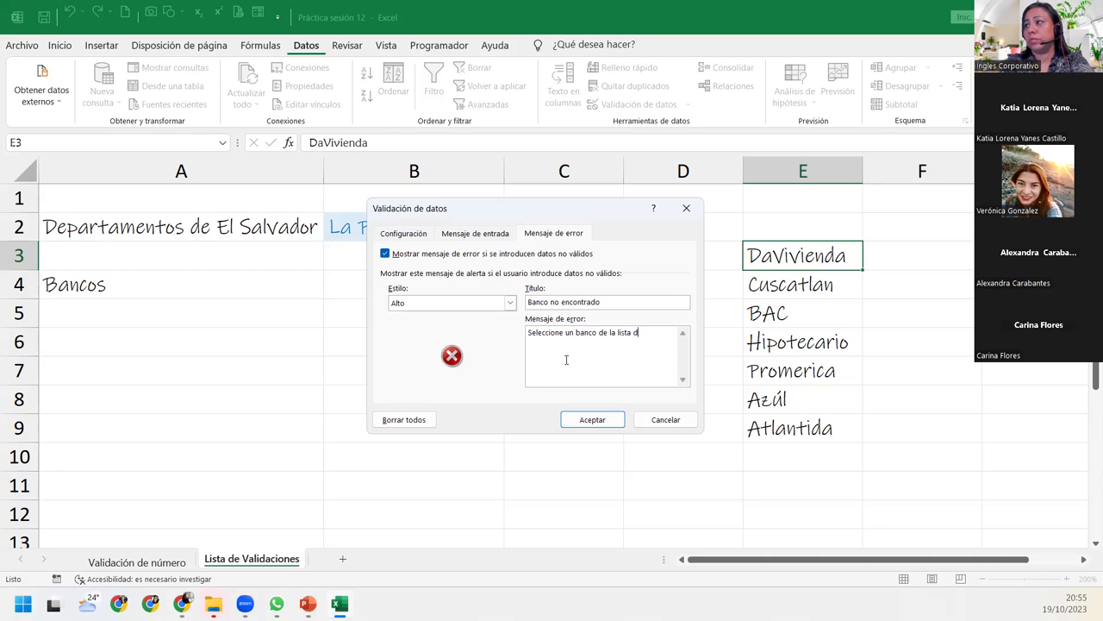
{"action": "type", "text": "isponible"}
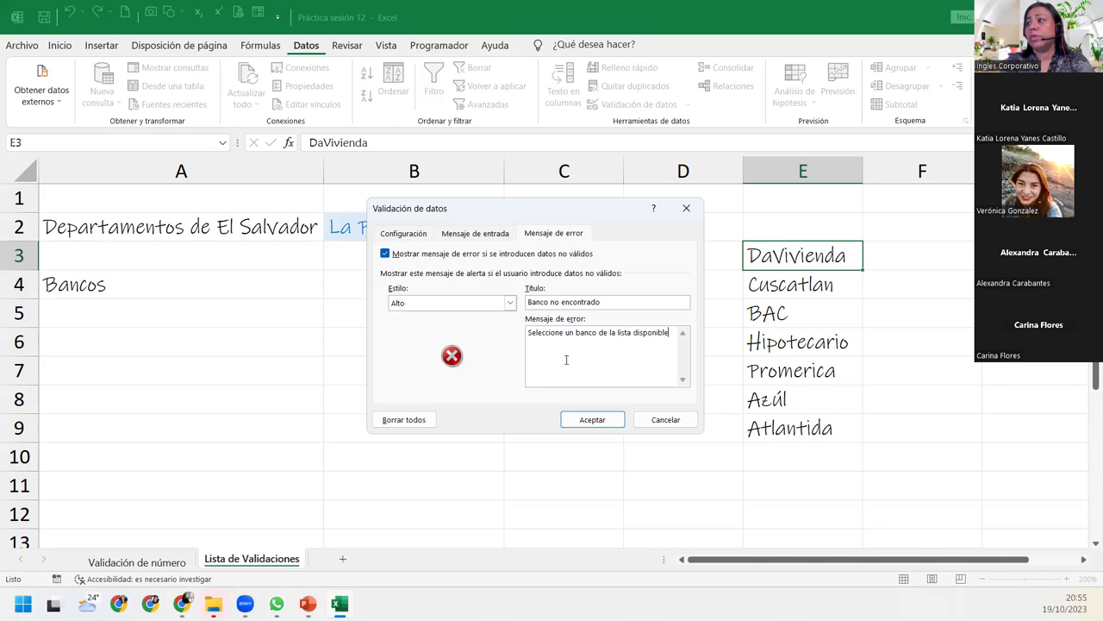
{"action": "left_click", "coordinate": [595, 418]}
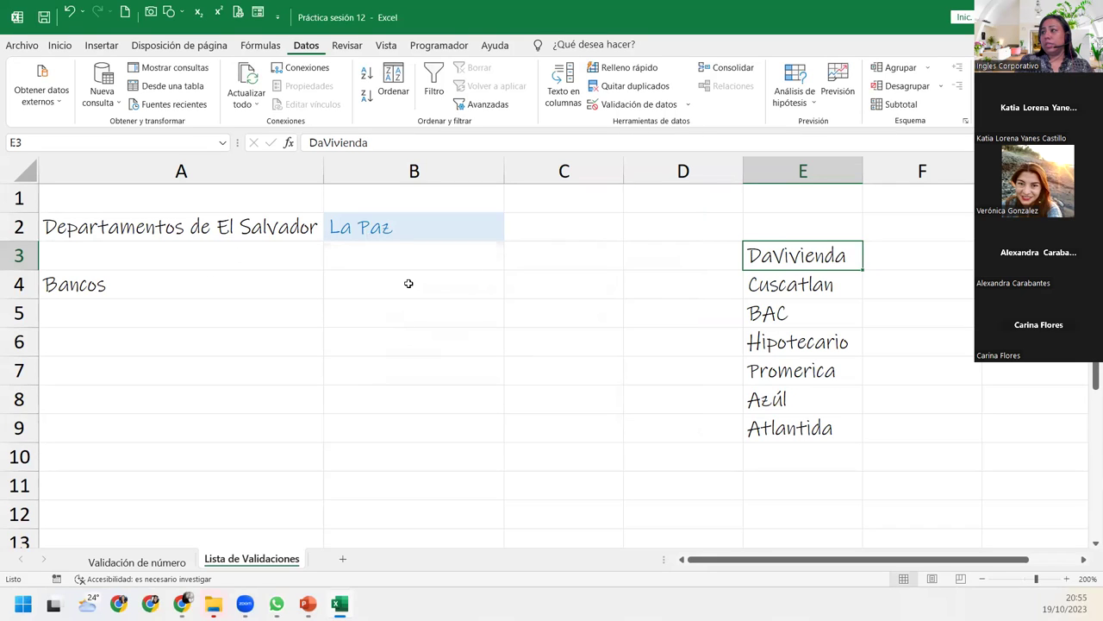
Step: Move DaVivienda from E3 into B4 and check B4's bank choices
{"action": "left_click", "coordinate": [408, 283]}
{"action": "left_click", "coordinate": [798, 277]}
{"action": "left_click", "coordinate": [799, 258]}
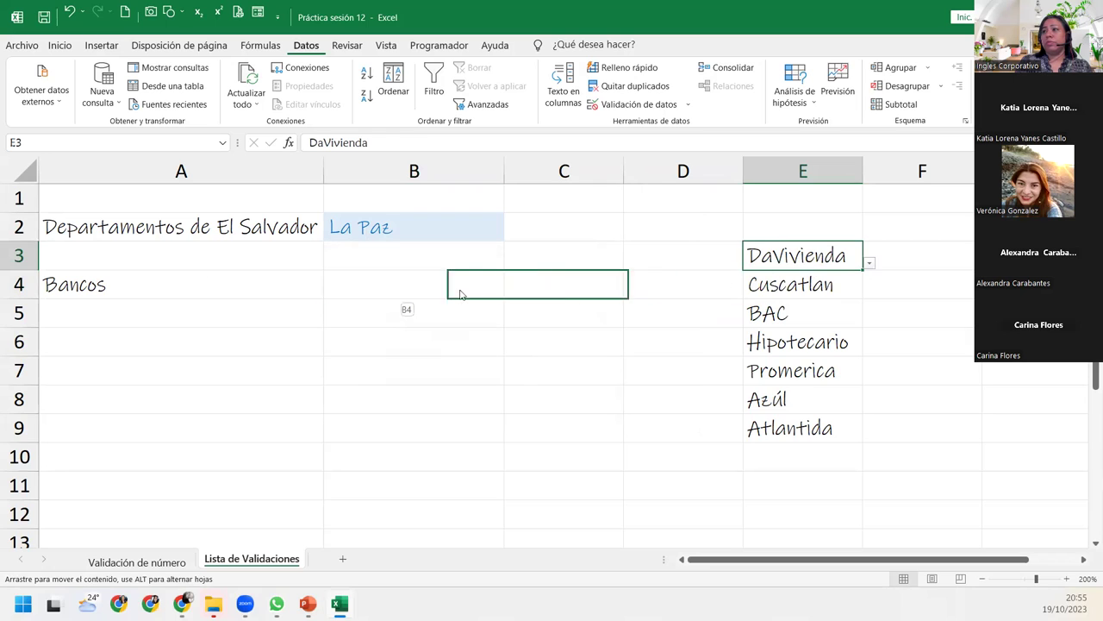
{"action": "left_click_drag", "start_coordinate": [811, 271], "coordinate": [422, 288]}
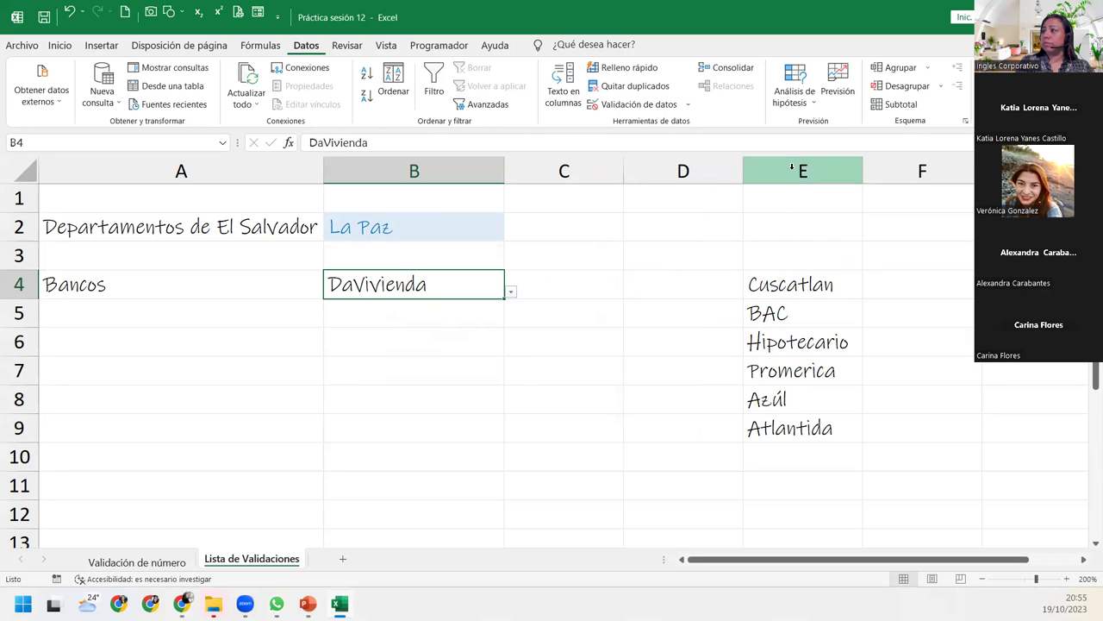
{"action": "left_click", "coordinate": [510, 291]}
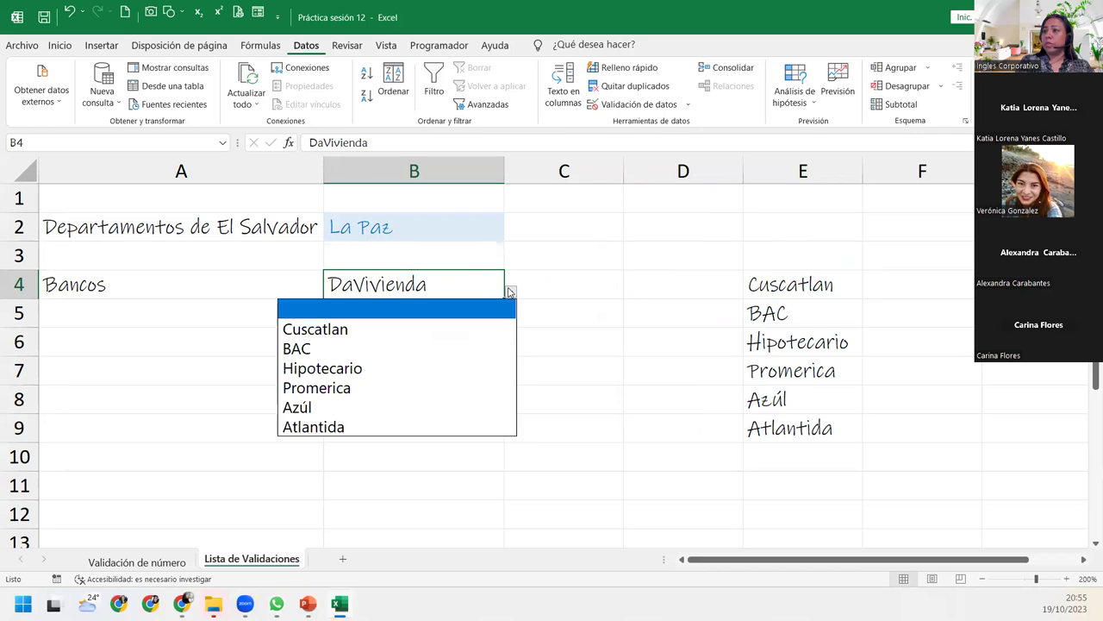
{"action": "key", "text": "Escape"}
Step: Retype DaVivienda back into cell E3
{"action": "double_click", "coordinate": [787, 246]}
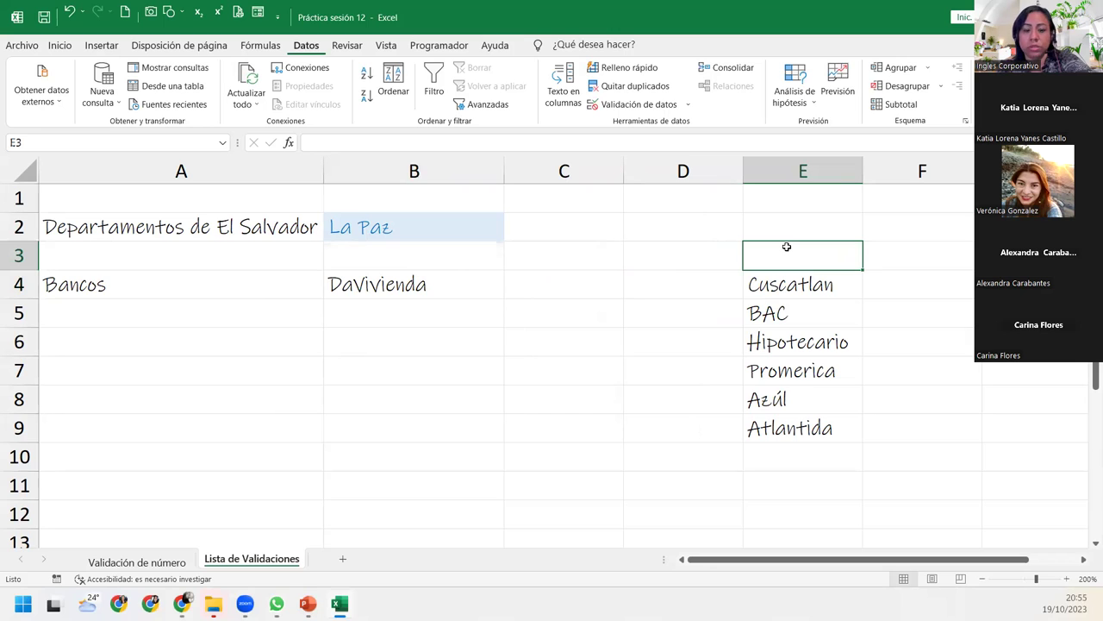
{"action": "type", "text": "DaV"}
{"action": "key", "text": "BackSpace"}
{"action": "type", "text": "C"}
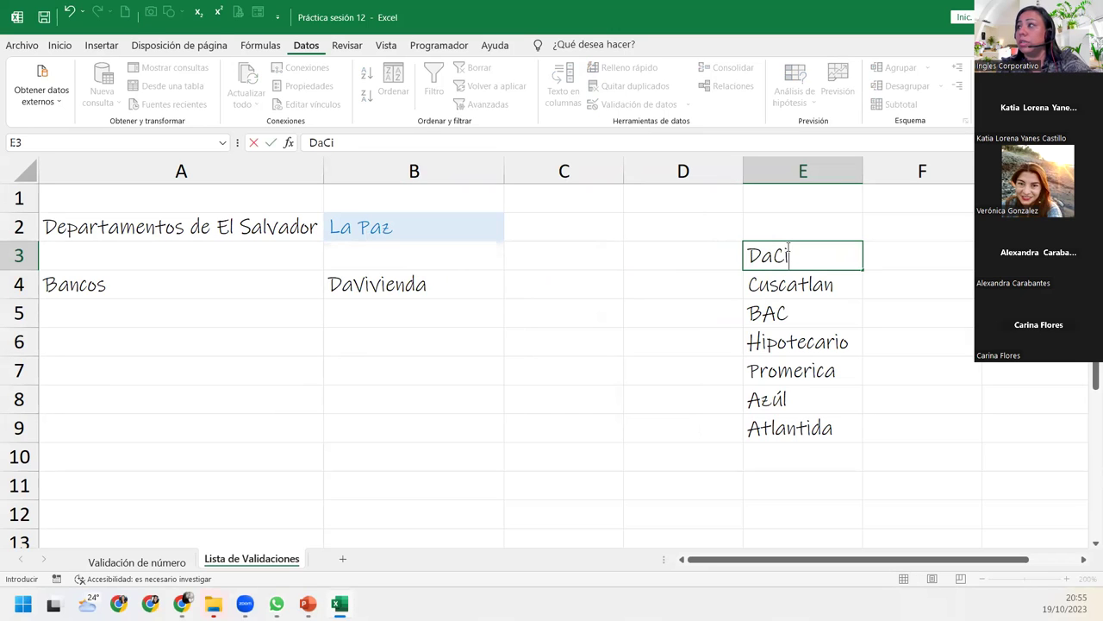
{"action": "key", "text": "BackSpace"}
{"action": "type", "text": "Vivienda"}
{"action": "key", "text": "Return"}
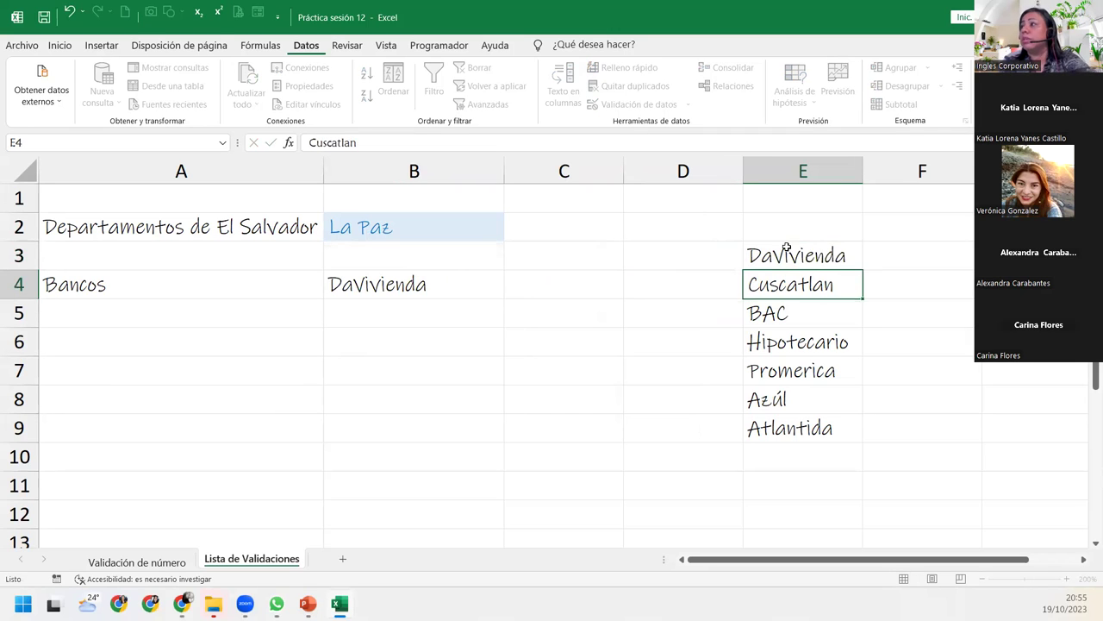
Step: Pick Cuscatlan, then Atlantida, from B4's bank dropdown
{"action": "left_click", "coordinate": [493, 278]}
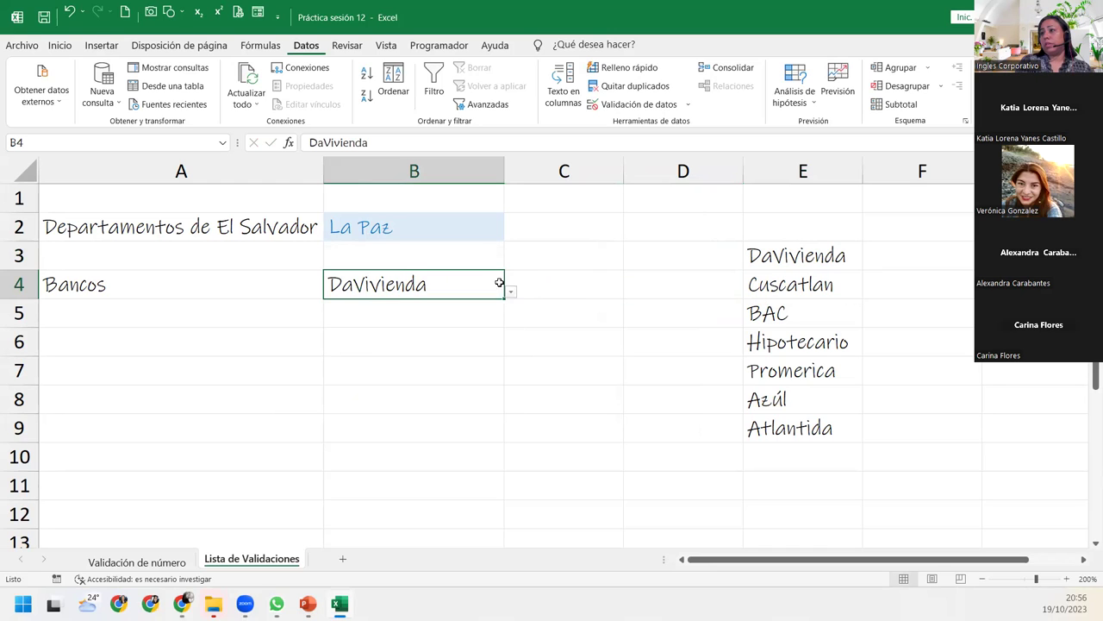
{"action": "left_click", "coordinate": [511, 290]}
{"action": "left_click", "coordinate": [438, 326]}
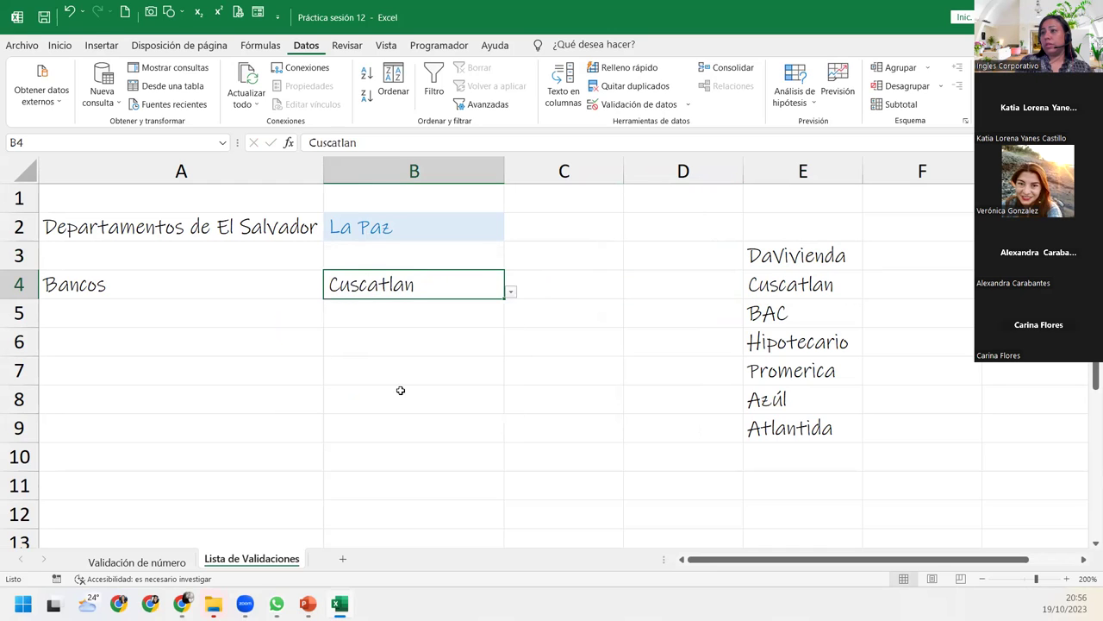
{"action": "left_click", "coordinate": [508, 291]}
{"action": "left_click", "coordinate": [384, 422]}
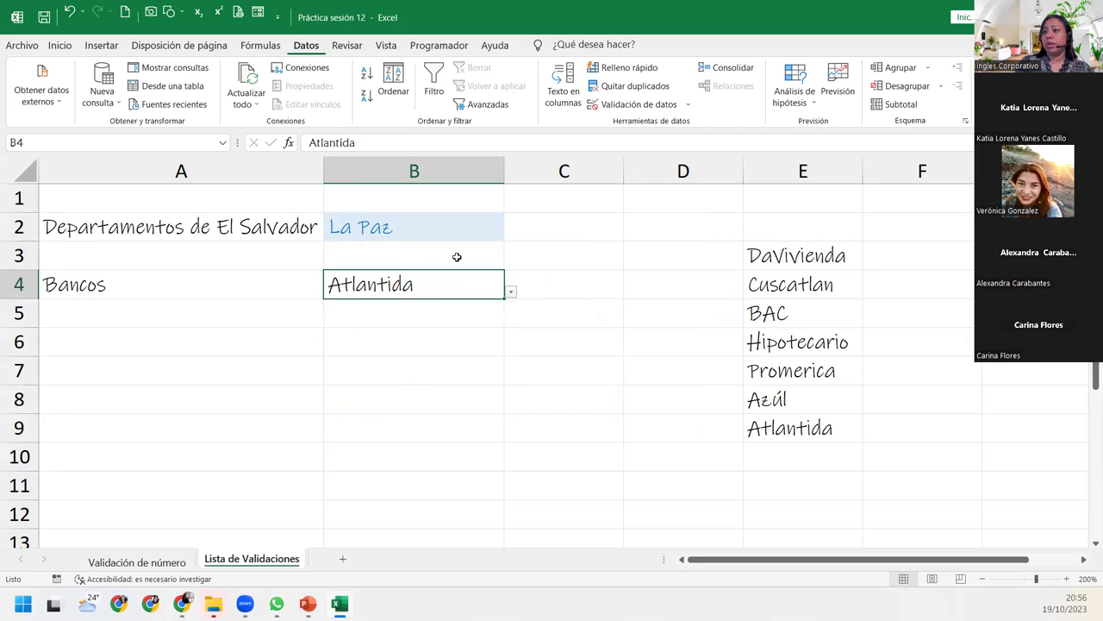
Step: Hide column E and choose Hipotecario in B4's bank dropdown
{"action": "right_click", "coordinate": [795, 168]}
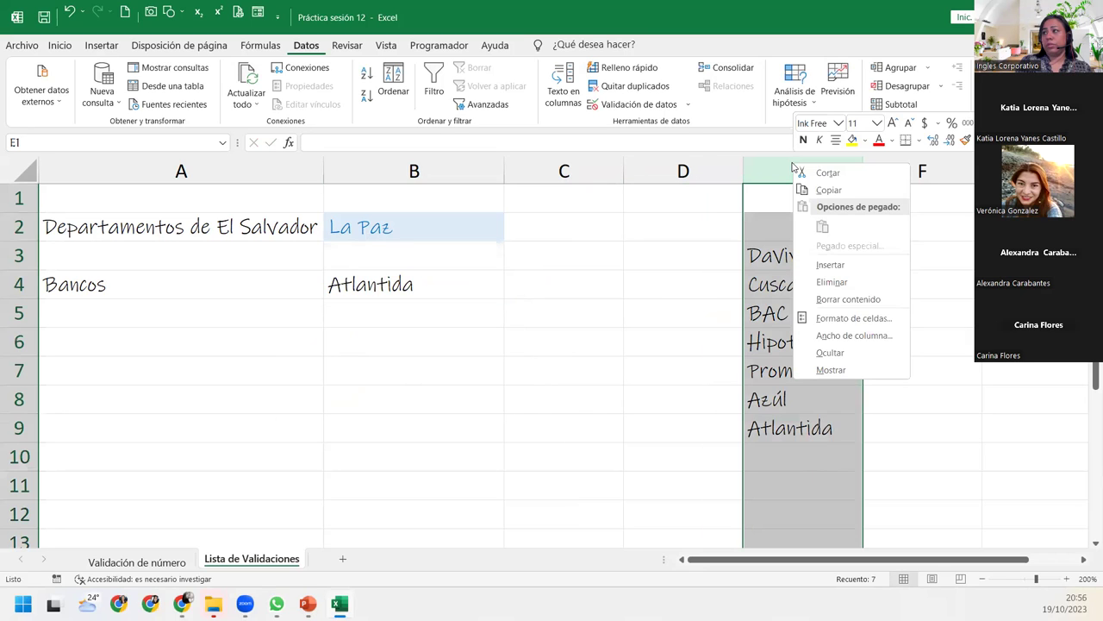
{"action": "left_click", "coordinate": [836, 353]}
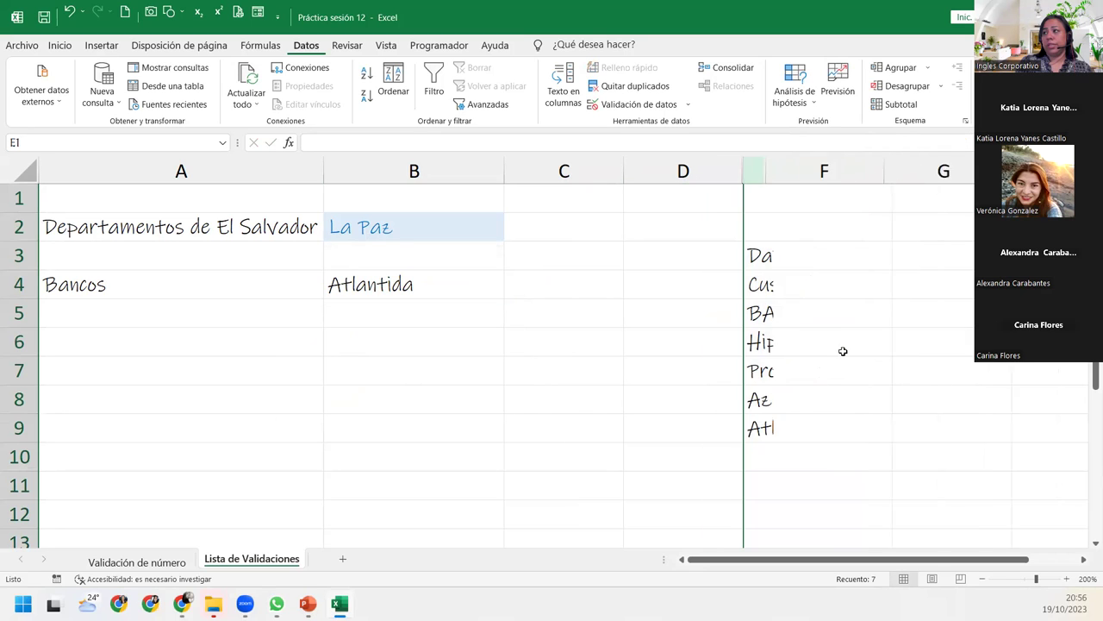
{"action": "left_click", "coordinate": [563, 279]}
{"action": "left_click", "coordinate": [448, 281]}
{"action": "left_click", "coordinate": [511, 294]}
{"action": "left_click", "coordinate": [378, 365]}
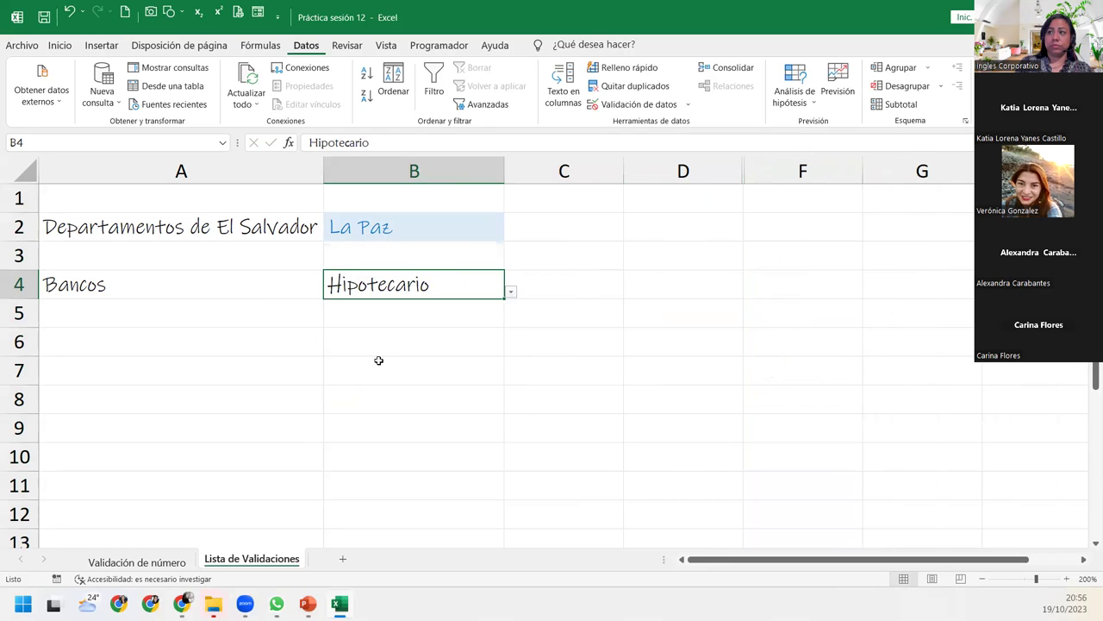
Step: Right-align the A4 label and give B4 a yellow fill
{"action": "left_click", "coordinate": [271, 294]}
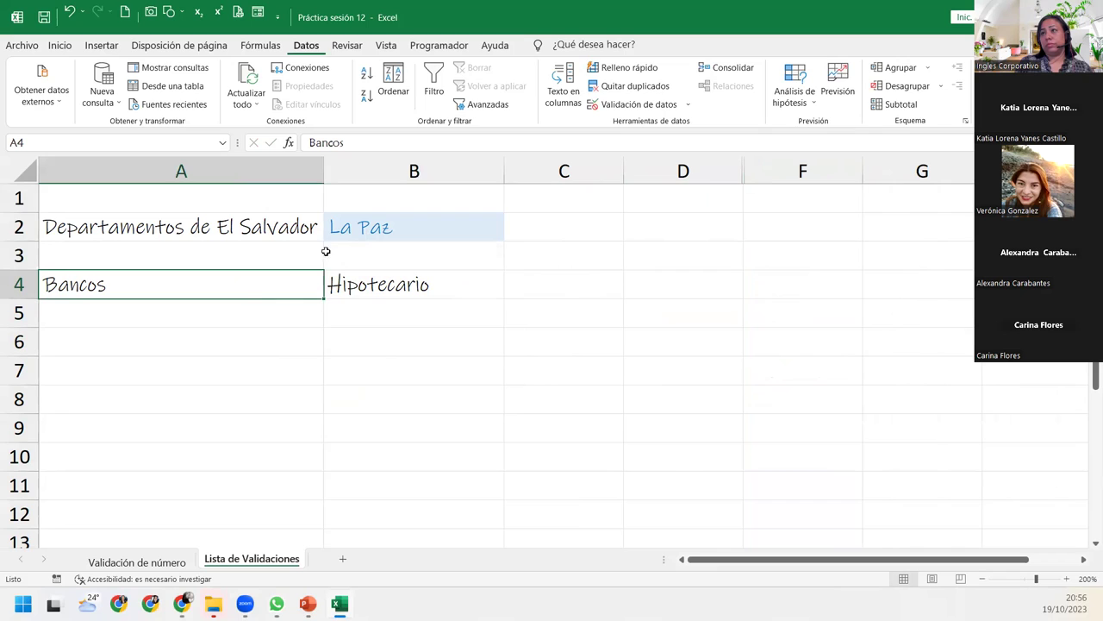
{"action": "left_click", "coordinate": [60, 45]}
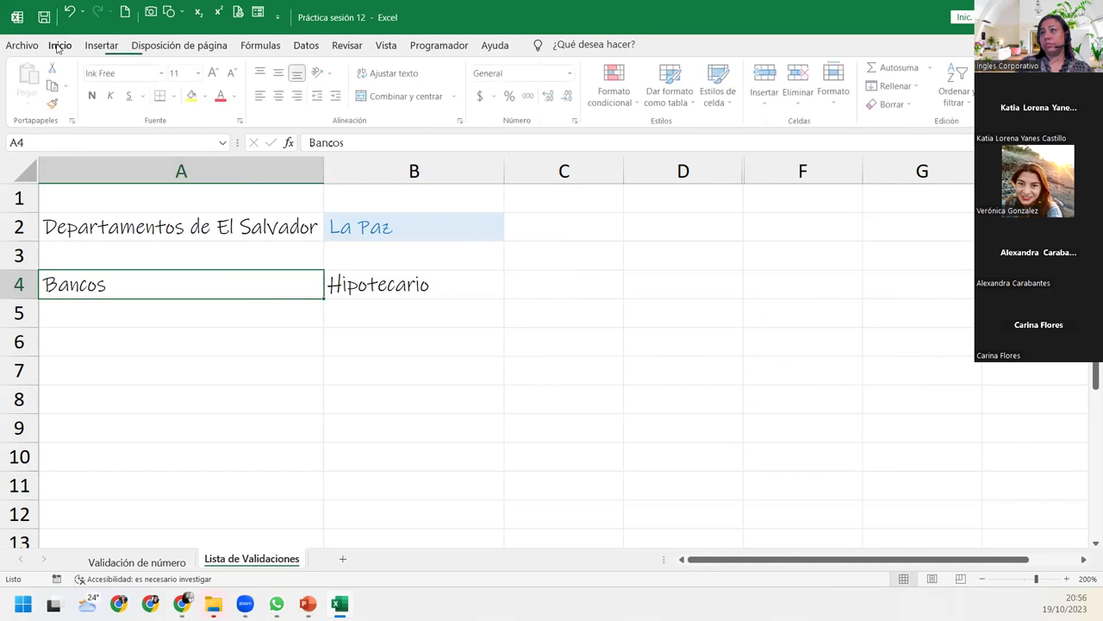
{"action": "left_click", "coordinate": [281, 96]}
{"action": "left_click", "coordinate": [299, 96]}
{"action": "left_click", "coordinate": [375, 329]}
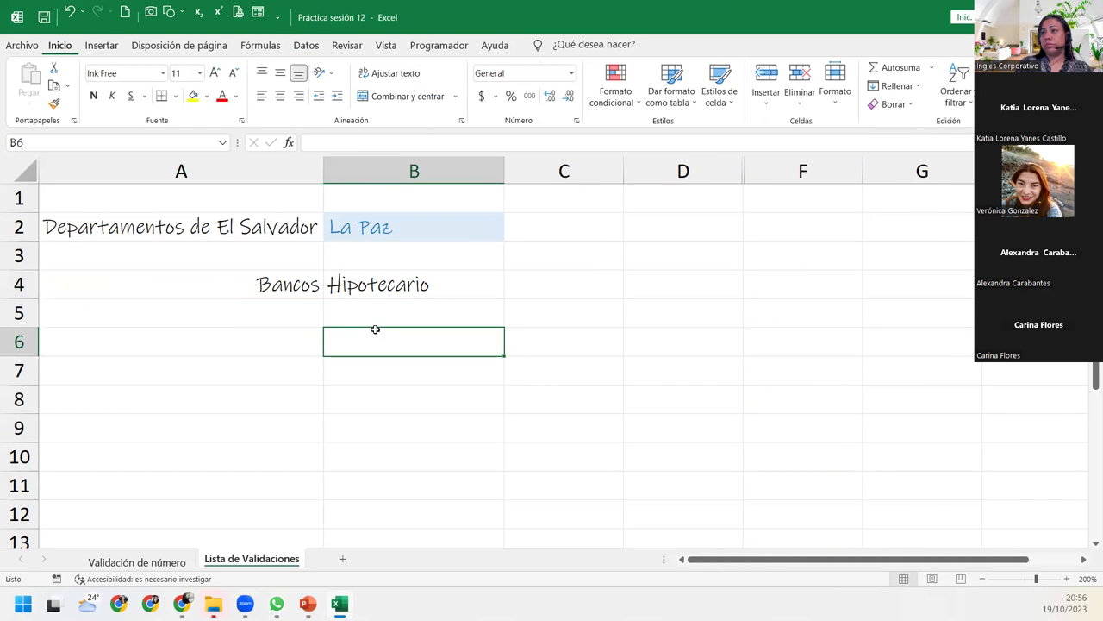
{"action": "left_click", "coordinate": [399, 286]}
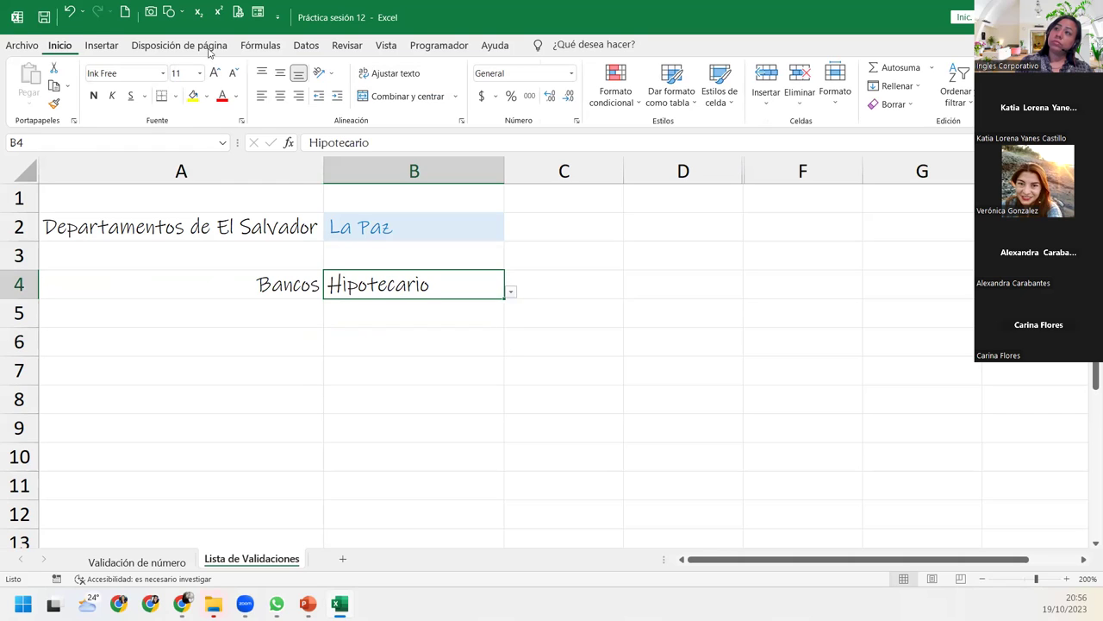
{"action": "left_click", "coordinate": [192, 96]}
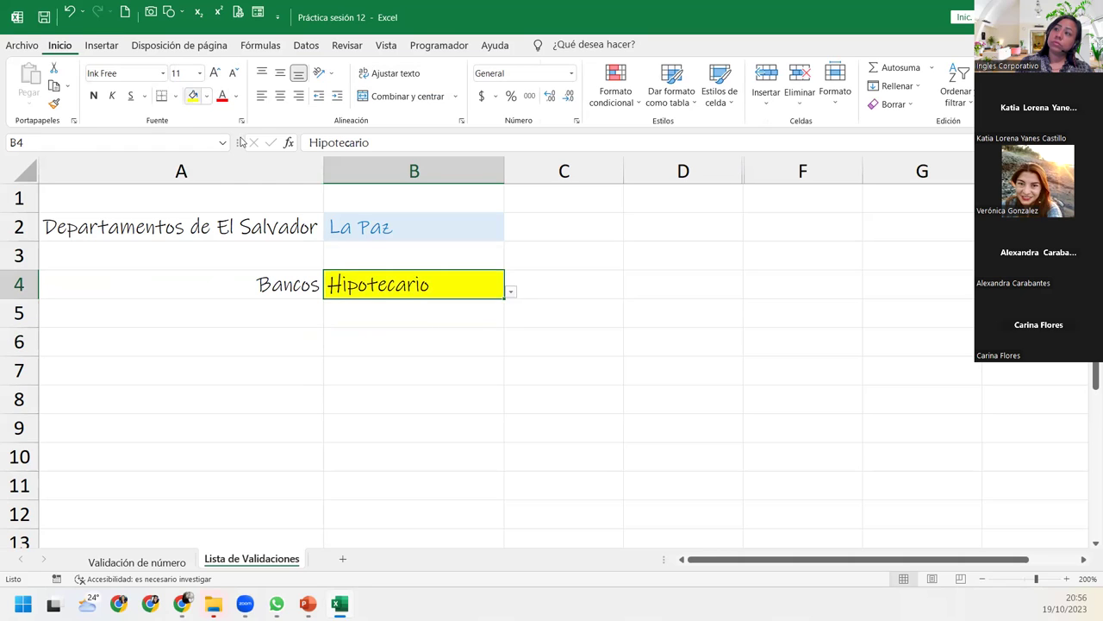
{"action": "left_click", "coordinate": [372, 306]}
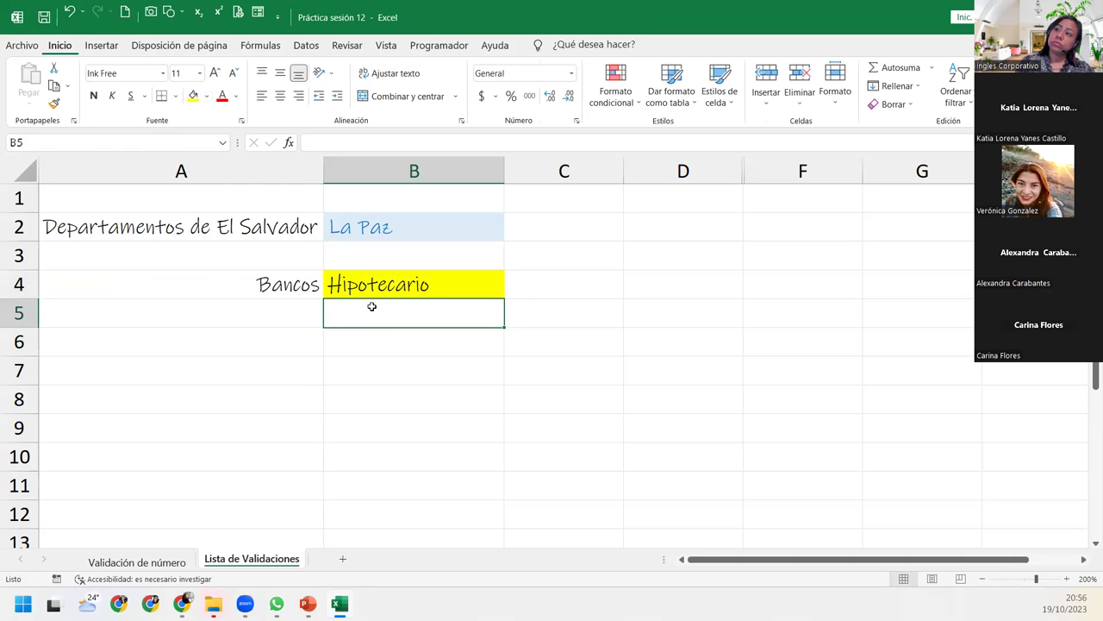
Step: Change the A4 label to 'Banco' and reopen B4's bank list
{"action": "double_click", "coordinate": [313, 284]}
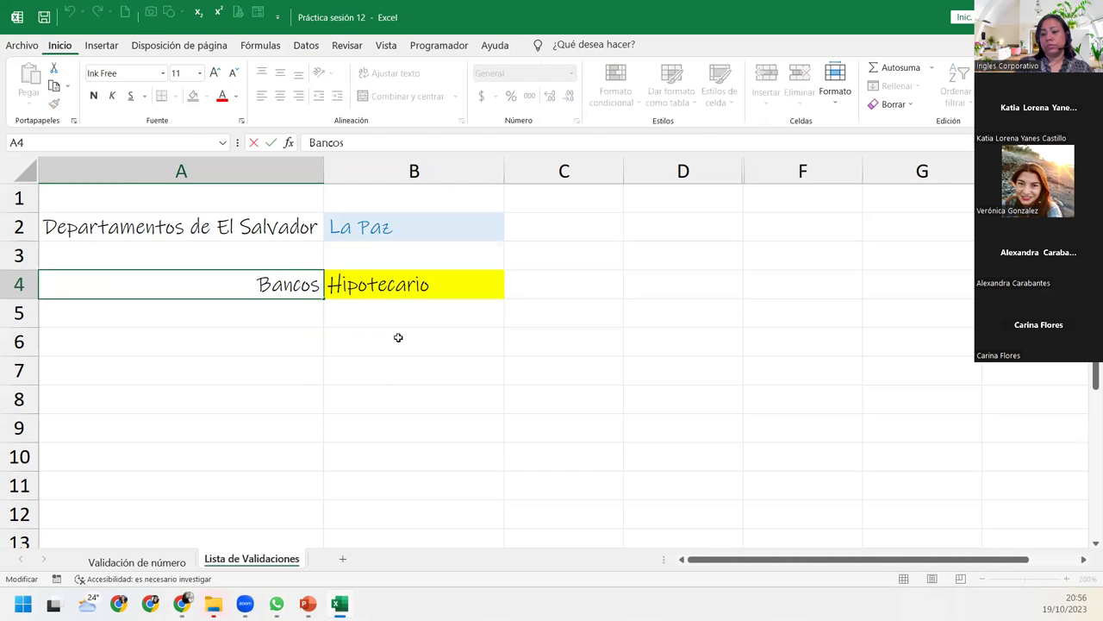
{"action": "key", "text": "BackSpace"}
{"action": "key", "text": "Return"}
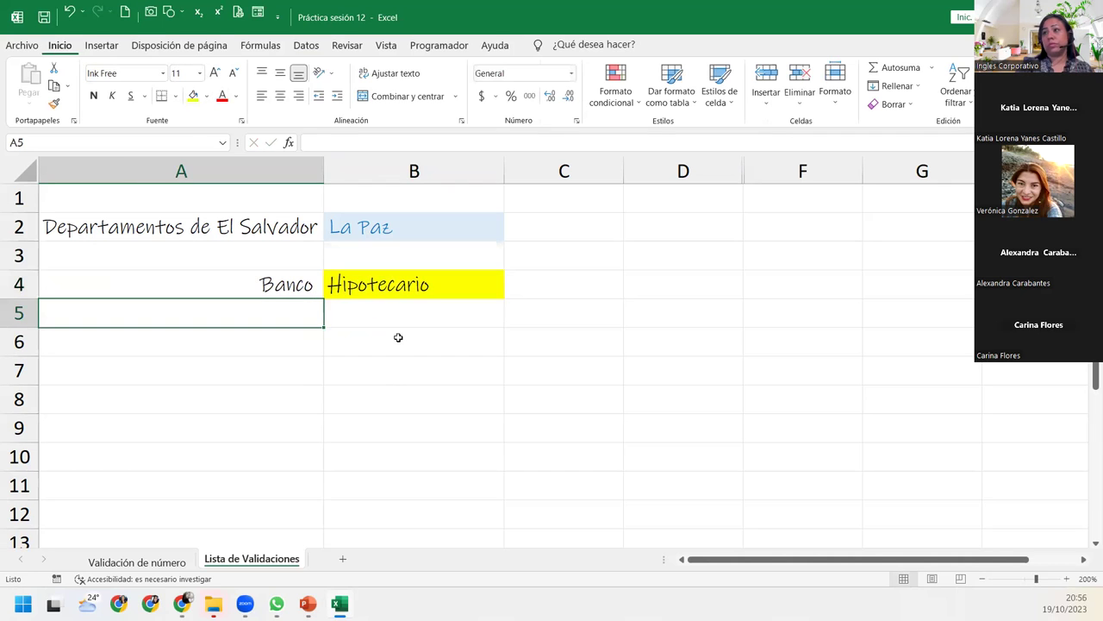
{"action": "left_click", "coordinate": [399, 337]}
{"action": "left_click", "coordinate": [452, 285]}
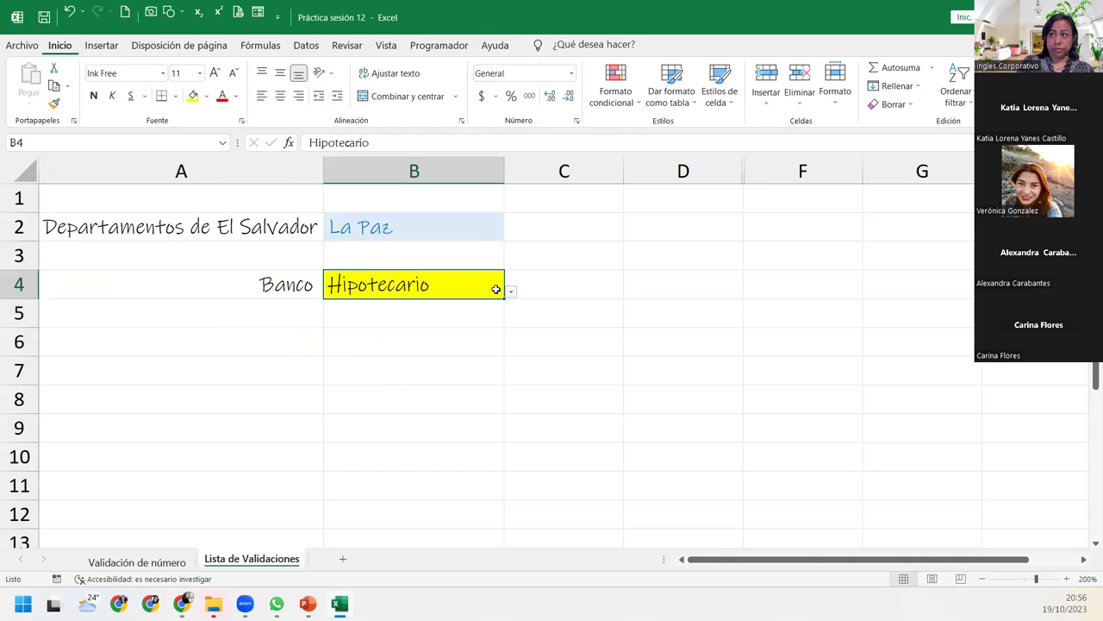
{"action": "left_click", "coordinate": [510, 294]}
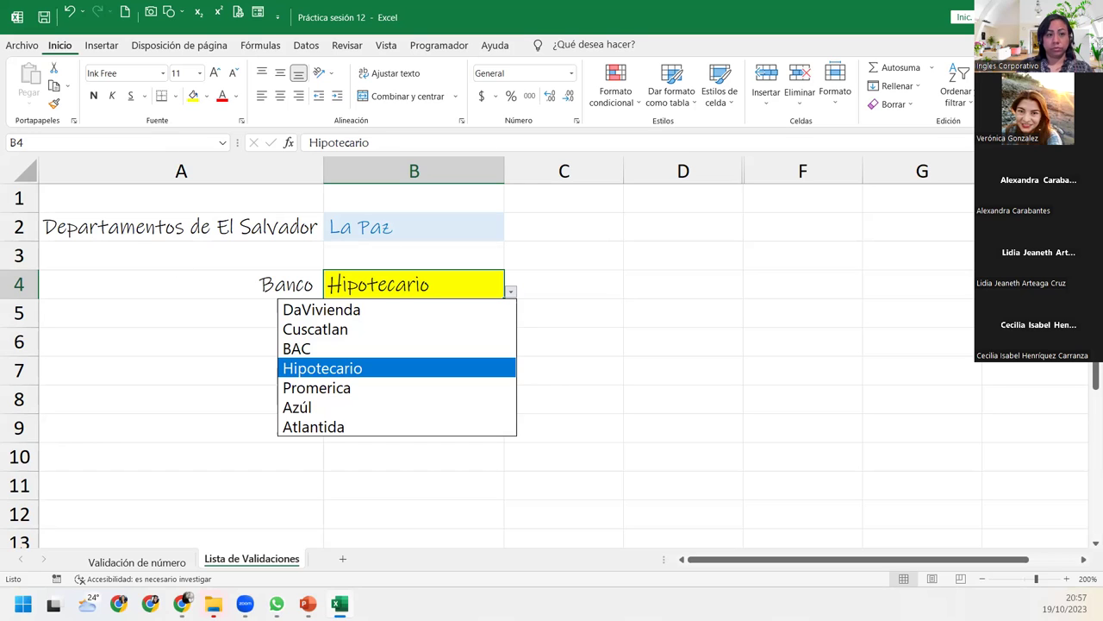
{"action": "key", "text": "Escape"}
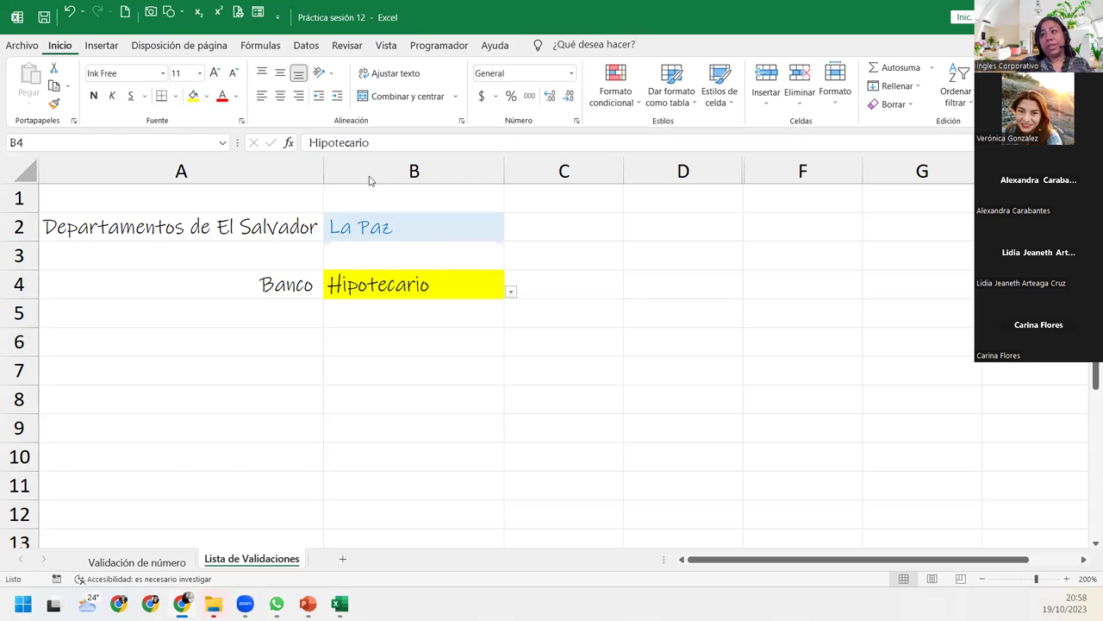
Step: Replace Hipotecario with Atlantida using B4's bank dropdown
{"action": "left_click", "coordinate": [510, 286]}
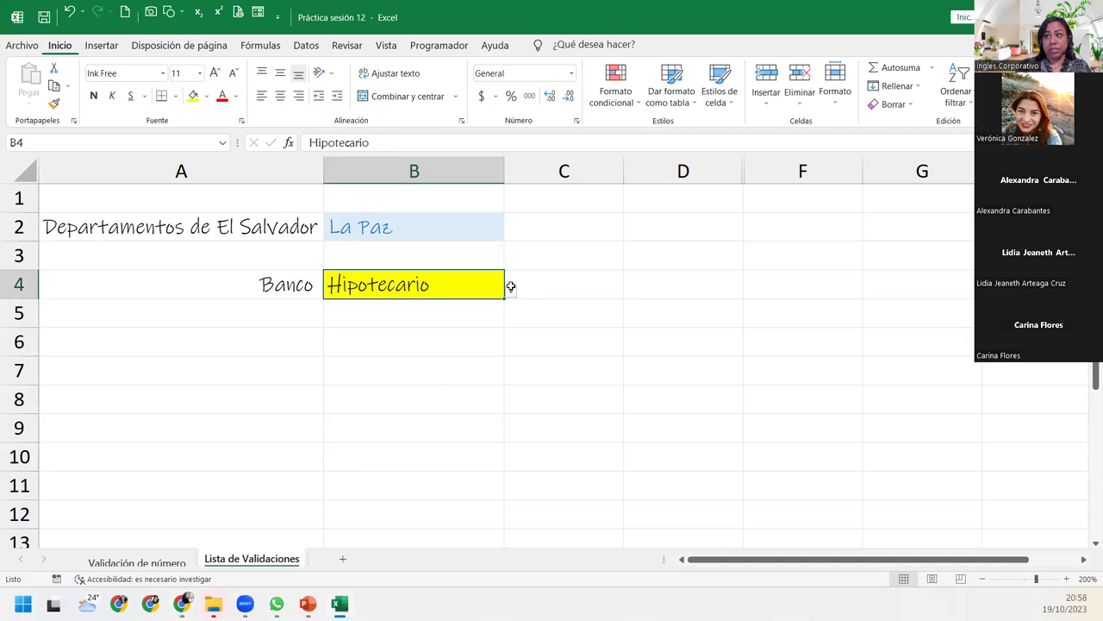
{"action": "left_click", "coordinate": [510, 292]}
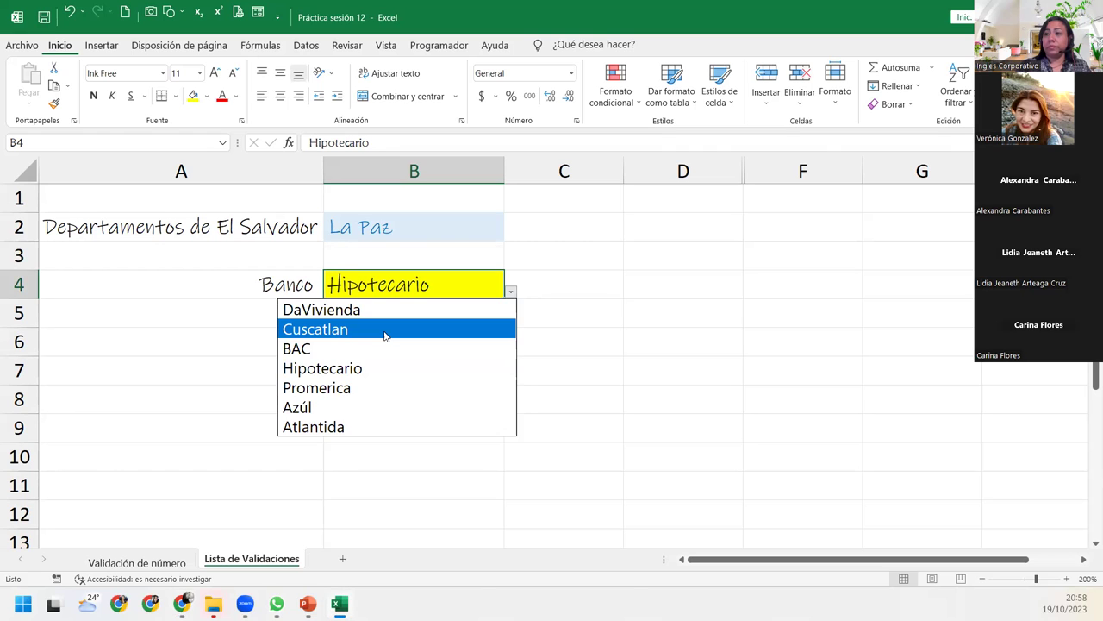
{"action": "left_click", "coordinate": [364, 367]}
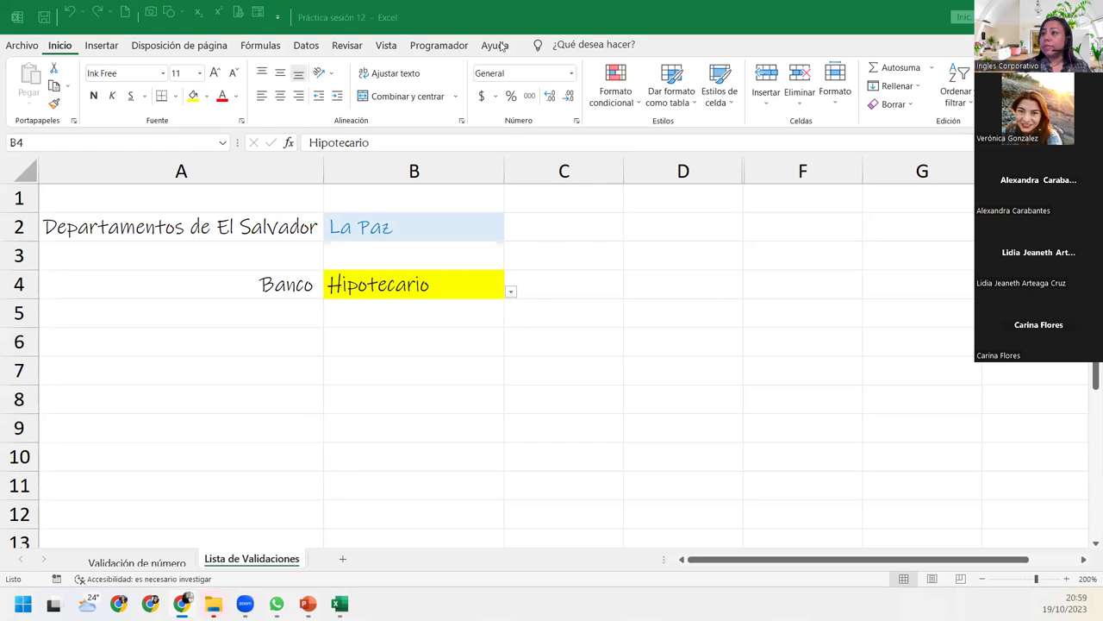
{"action": "left_click", "coordinate": [511, 296]}
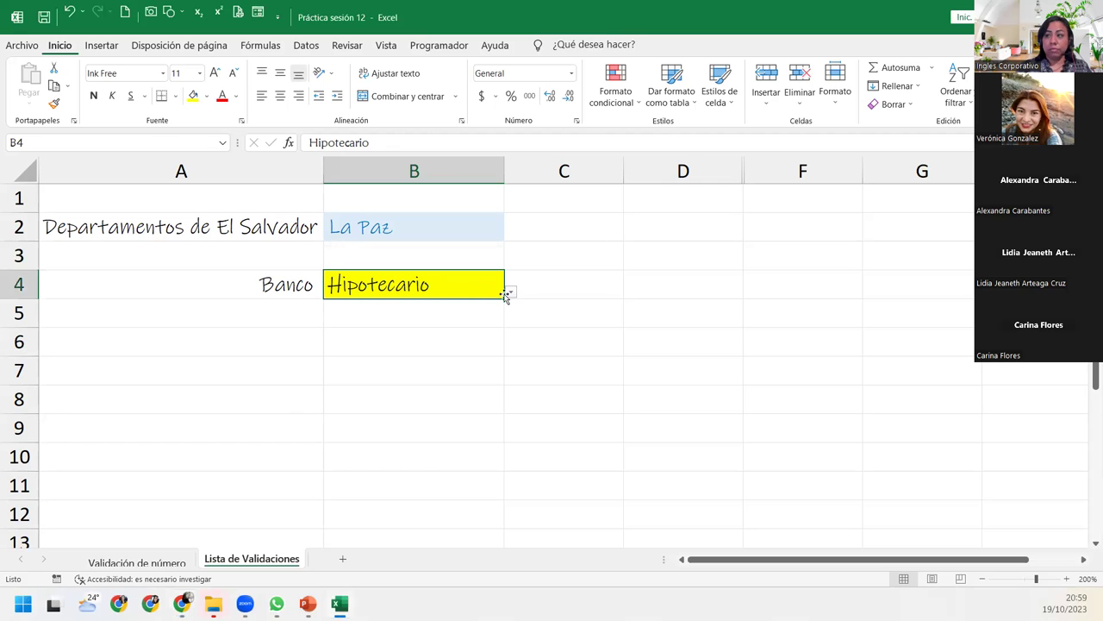
{"action": "left_click", "coordinate": [511, 293]}
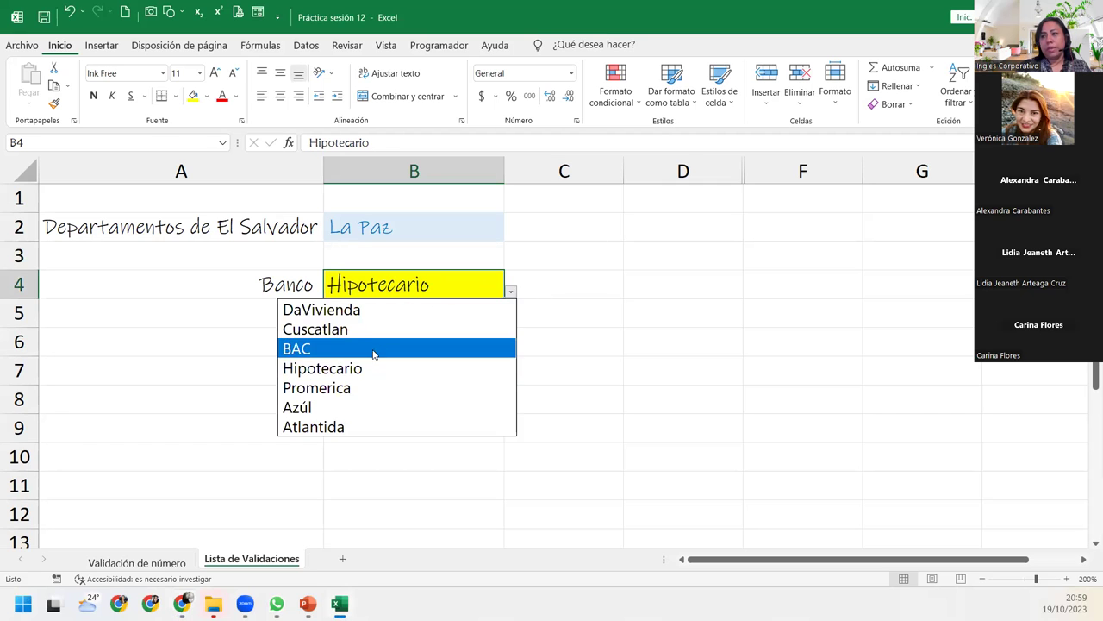
{"action": "left_click", "coordinate": [345, 431]}
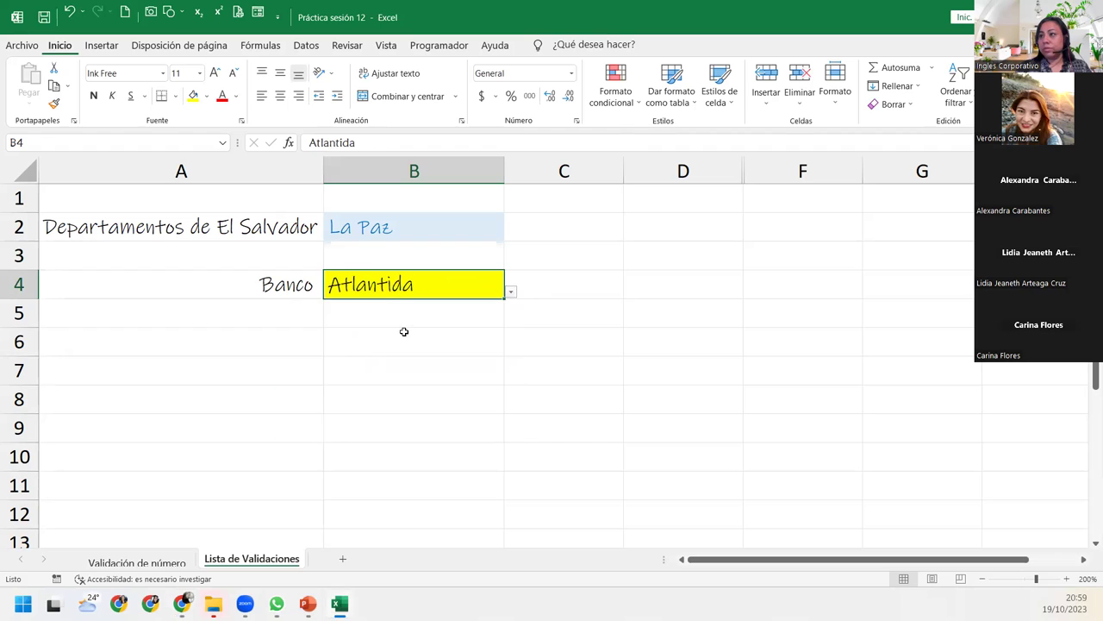
{"action": "left_click", "coordinate": [404, 333]}
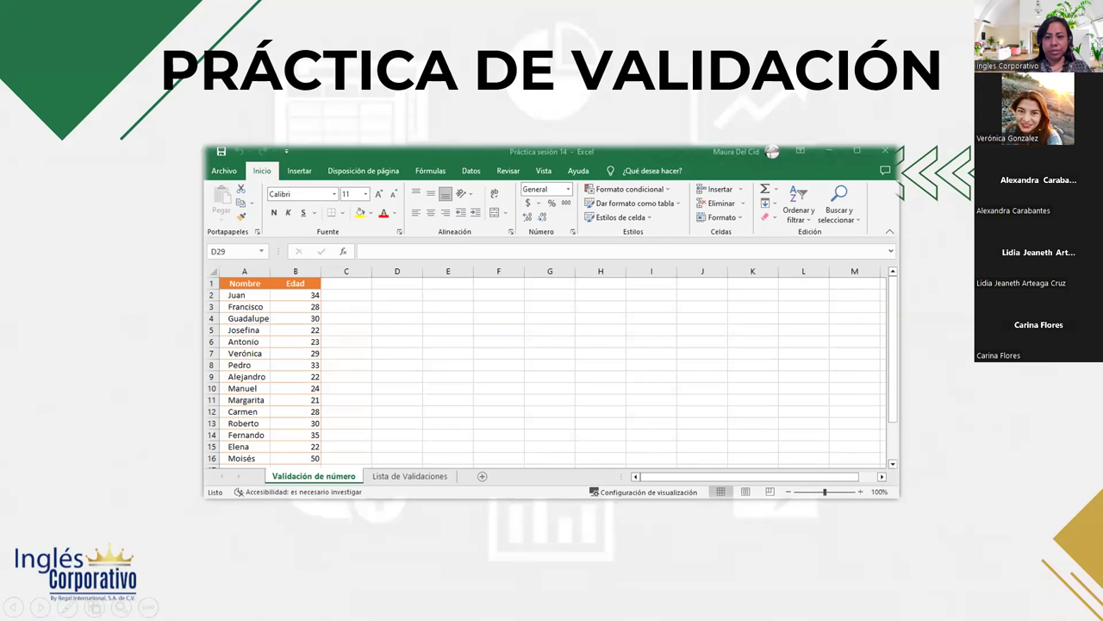
Step: Advance the slideshow to the 'Cierre y Conclusiones' slide
{"action": "key", "text": "Right"}
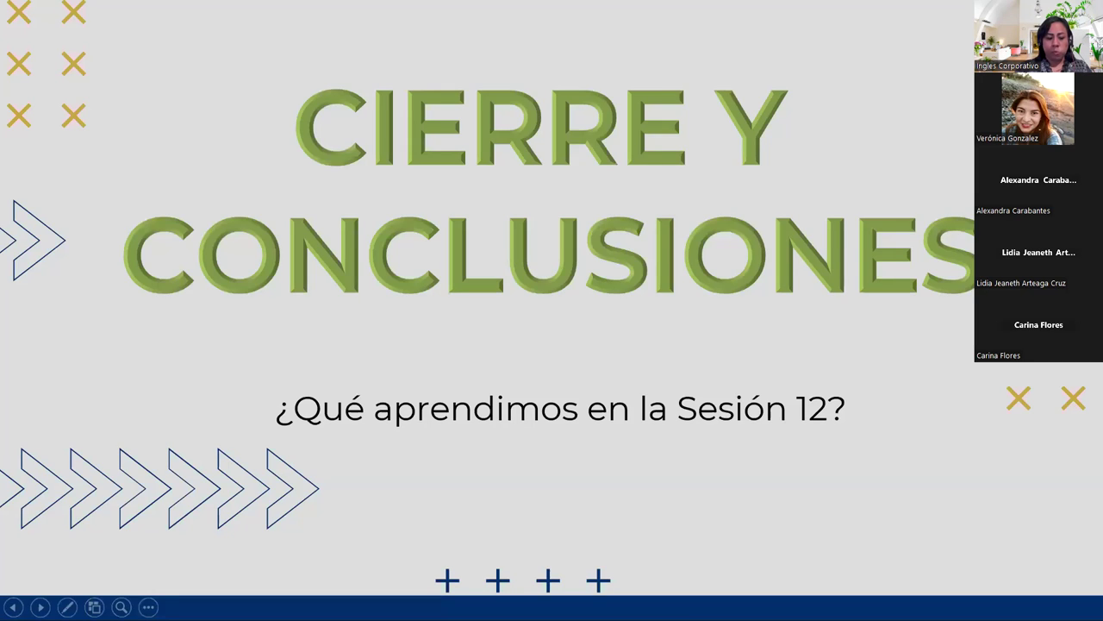
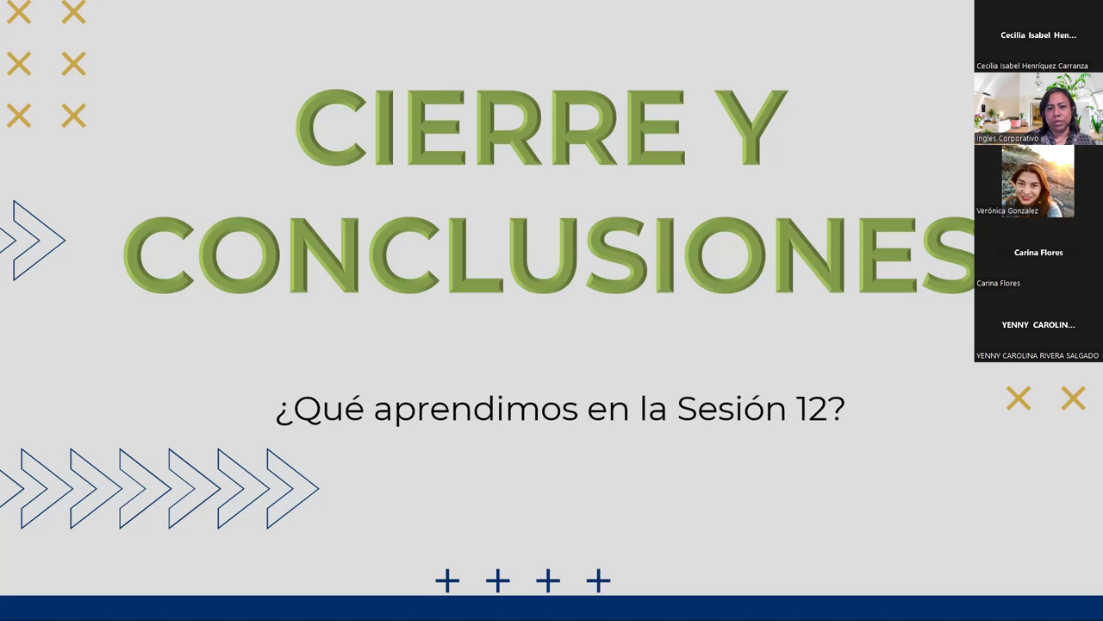
Step: Switch from the closing slide show to the Excel básico course browser window and maximize it
{"action": "key", "text": "alt+Tab"}
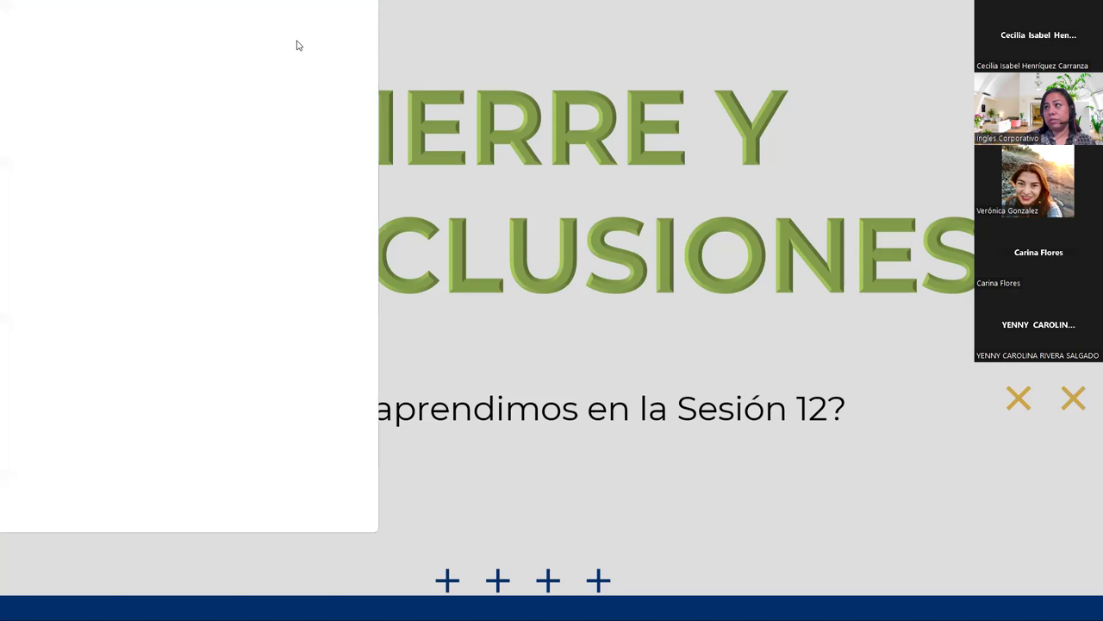
{"action": "double_click", "coordinate": [515, 33]}
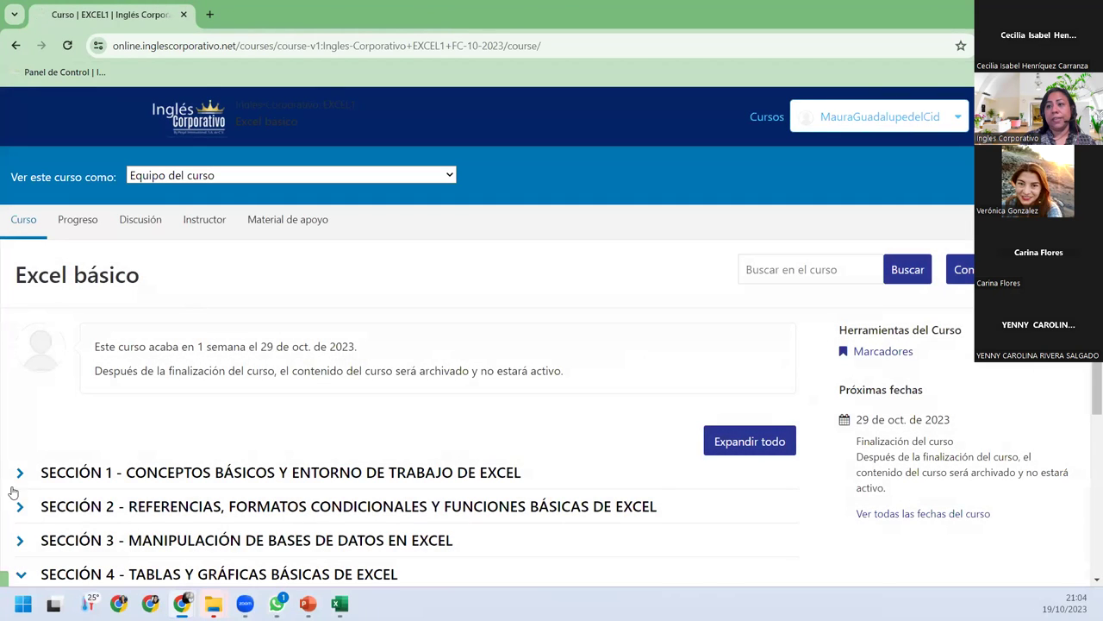
Step: Expand SECCIÓN 1 and open the CONCEPTOS BÁSICOS Y ENTORNO DE TRABAJO DE EXCEL subsection
{"action": "left_click", "coordinate": [81, 472]}
{"action": "left_click", "coordinate": [82, 508]}
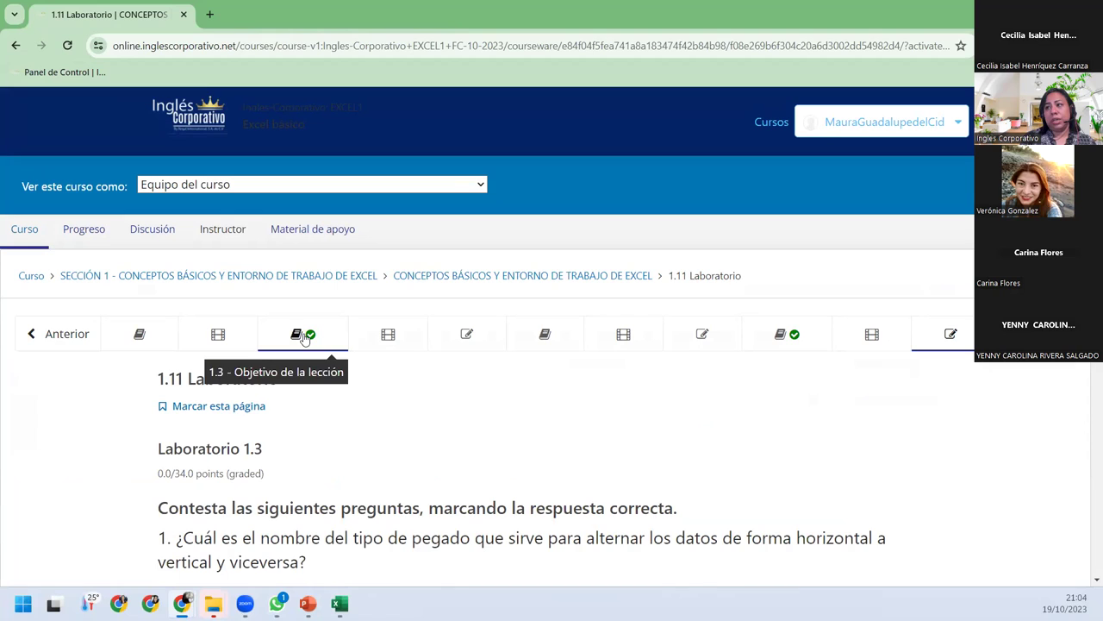
Step: Open the 1.5 Laboratorio unit and review the Laboratorio 1.1 questions, returning to the top
{"action": "left_click", "coordinate": [467, 343]}
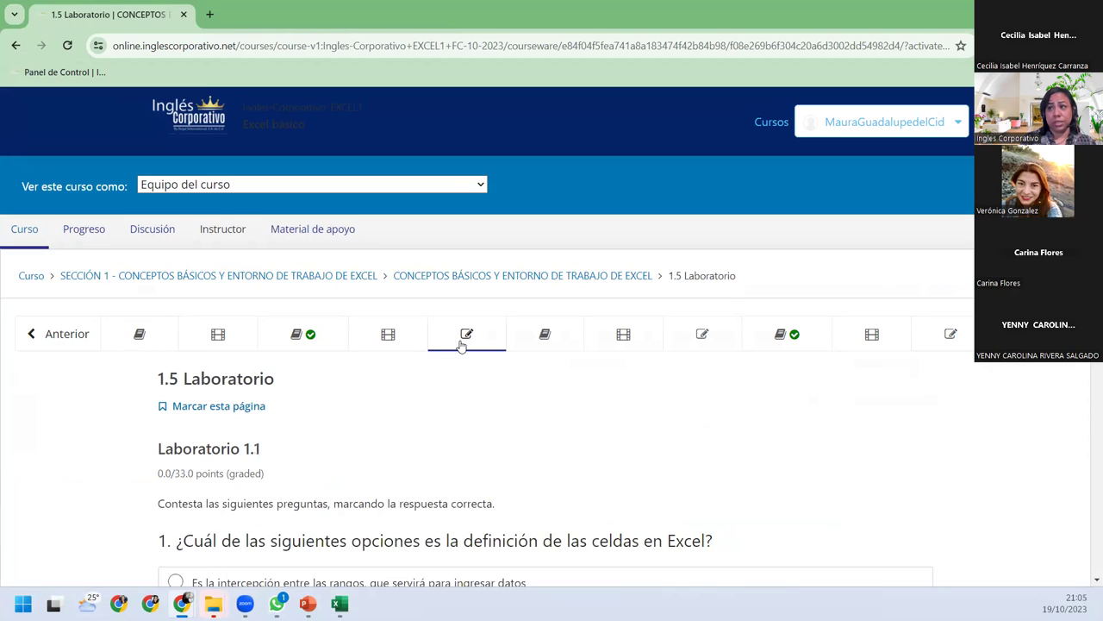
{"action": "scroll", "coordinate": [505, 404], "scroll_direction": "down", "scroll_amount": 3}
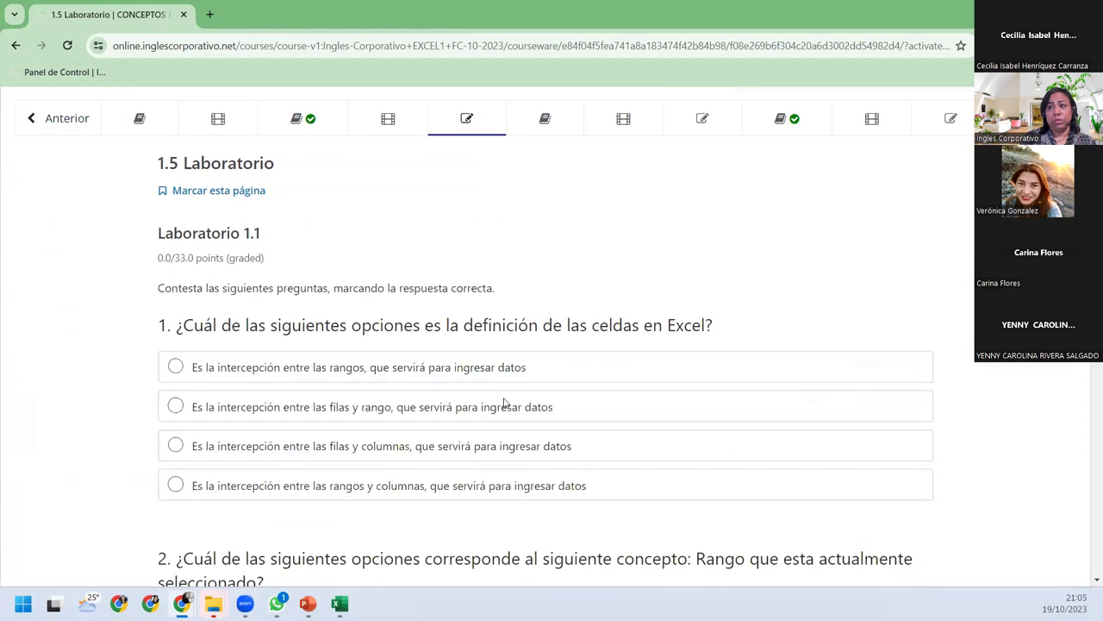
{"action": "scroll", "coordinate": [504, 404], "scroll_direction": "down", "scroll_amount": 3}
{"action": "scroll", "coordinate": [505, 403], "scroll_direction": "down", "scroll_amount": 4}
{"action": "scroll", "coordinate": [505, 402], "scroll_direction": "down", "scroll_amount": 5}
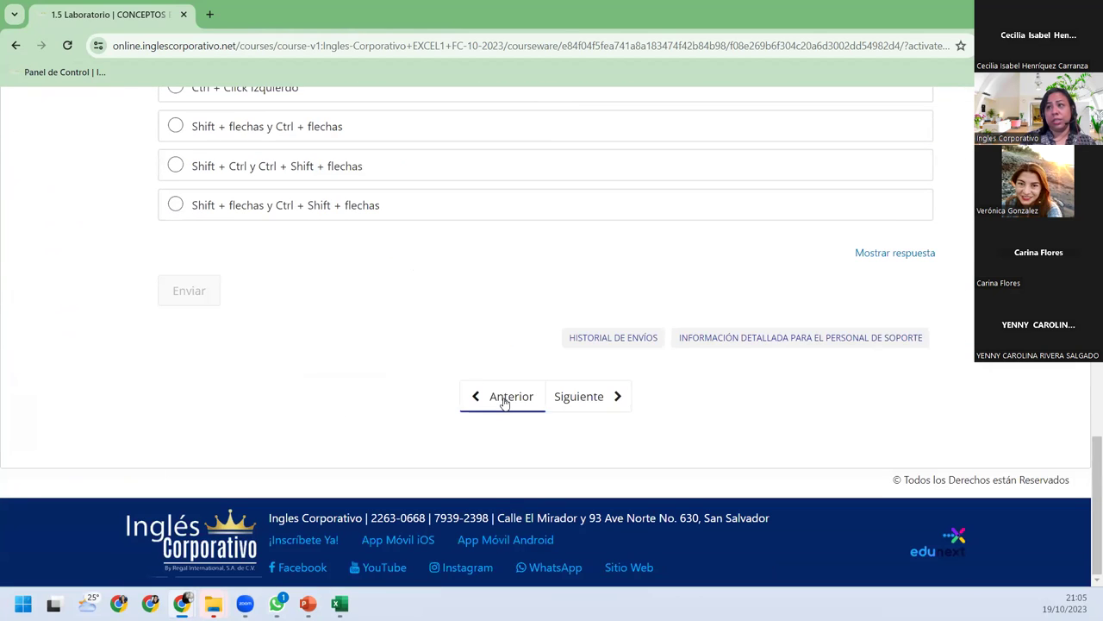
{"action": "scroll", "coordinate": [483, 323], "scroll_direction": "up", "scroll_amount": 5}
{"action": "scroll", "coordinate": [488, 328], "scroll_direction": "up", "scroll_amount": 5}
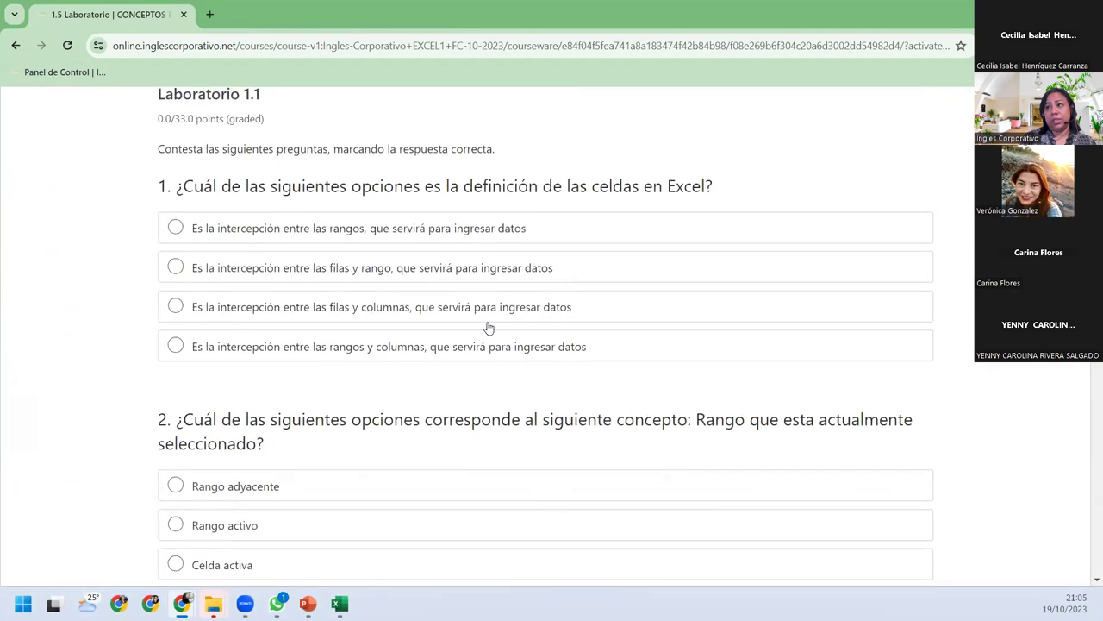
{"action": "scroll", "coordinate": [488, 328], "scroll_direction": "up", "scroll_amount": 5}
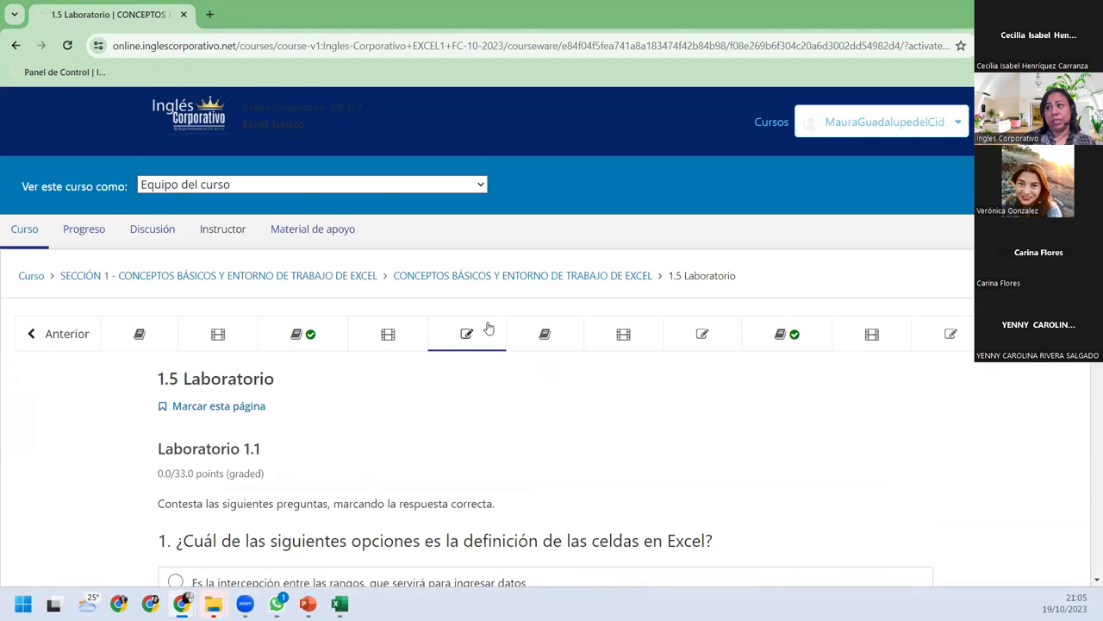
Step: Show the 1.8 and 1.11 Laboratorio quizzes, then return to the Cierre y conclusiones slide
{"action": "left_click", "coordinate": [702, 338]}
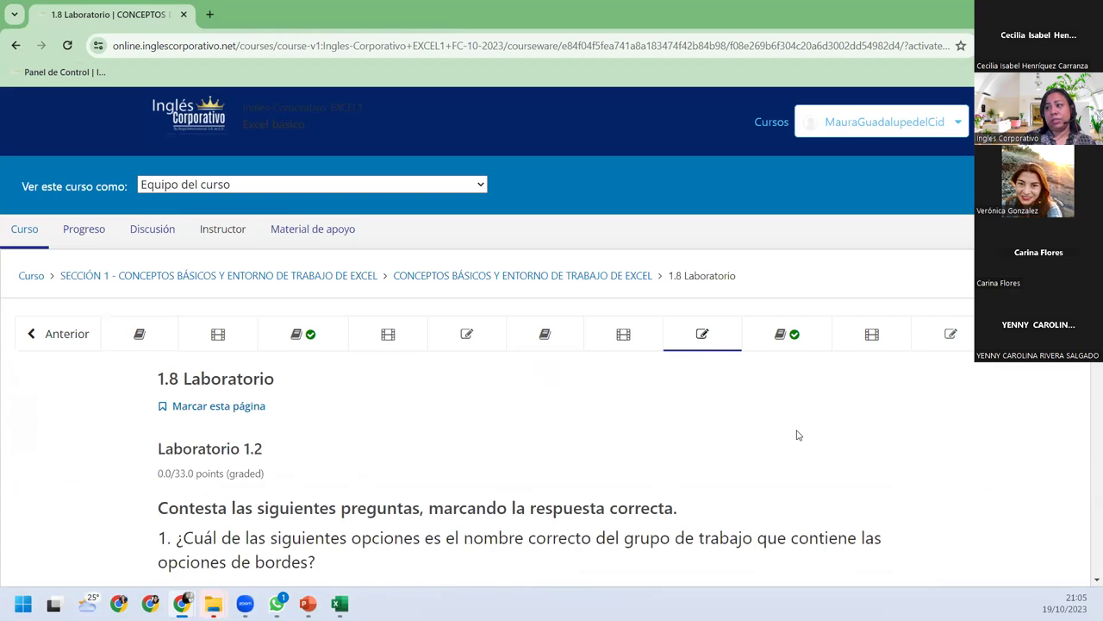
{"action": "left_click", "coordinate": [956, 345]}
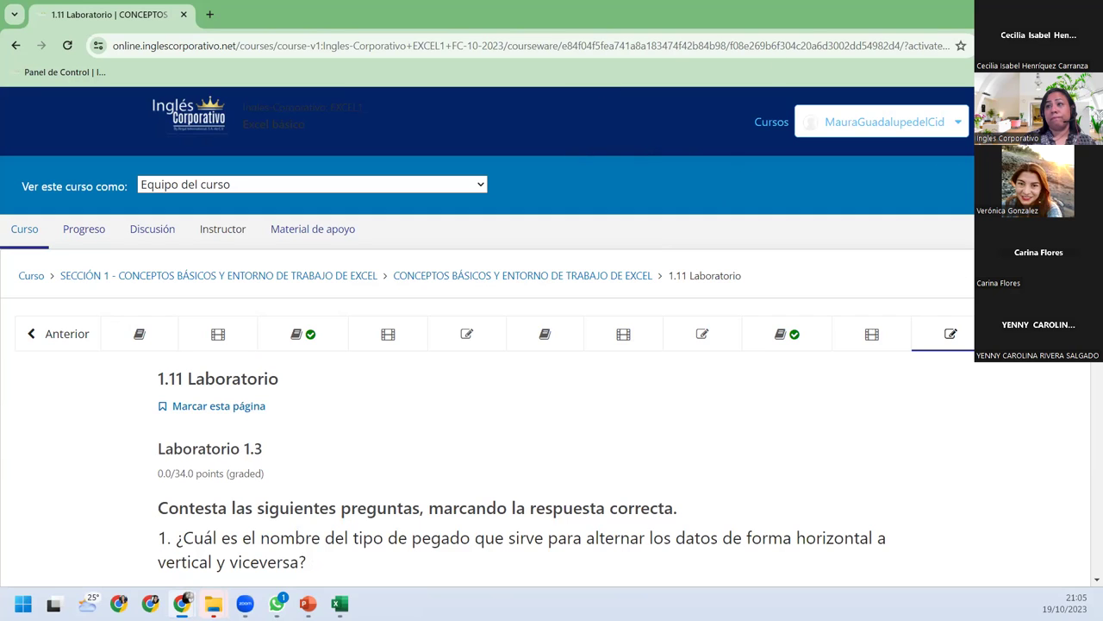
{"action": "key", "text": "alt+Tab"}
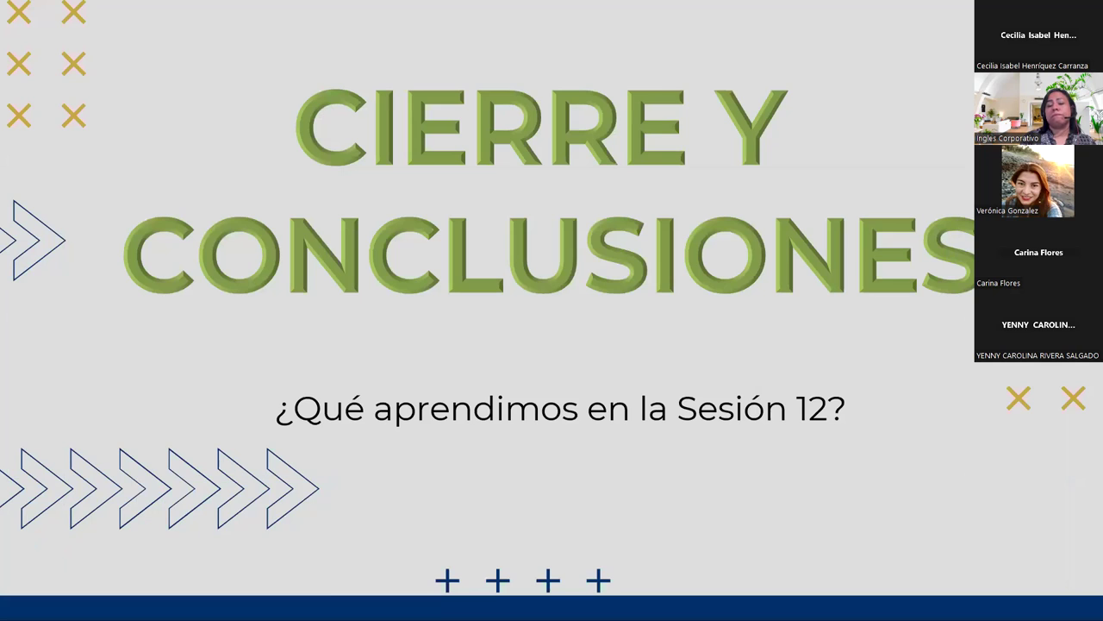